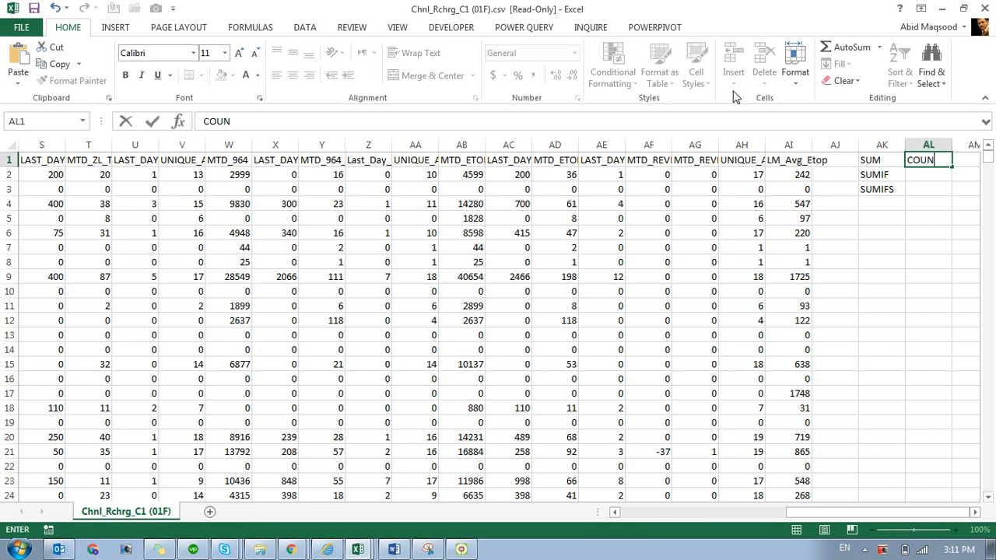
# - Enter the labels COUNT in AL1 and COUNTA in AL2
pyautogui.write('COUNT')
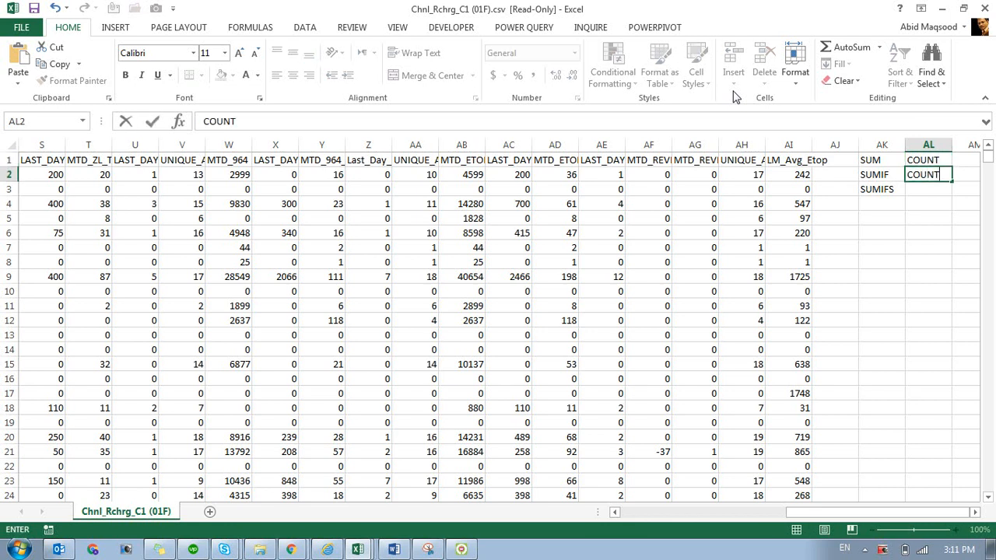
pyautogui.write('UNTA')
pyautogui.press('Return')
# - Enter the label COUNTIF in AL3, correcting its spelling
pyautogui.write('COU')
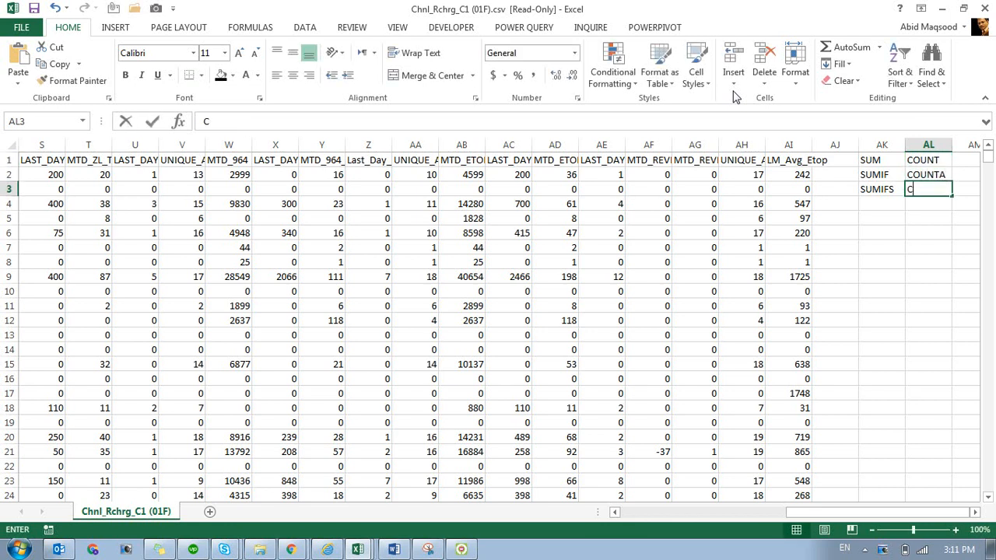
pyautogui.write('NTIF')
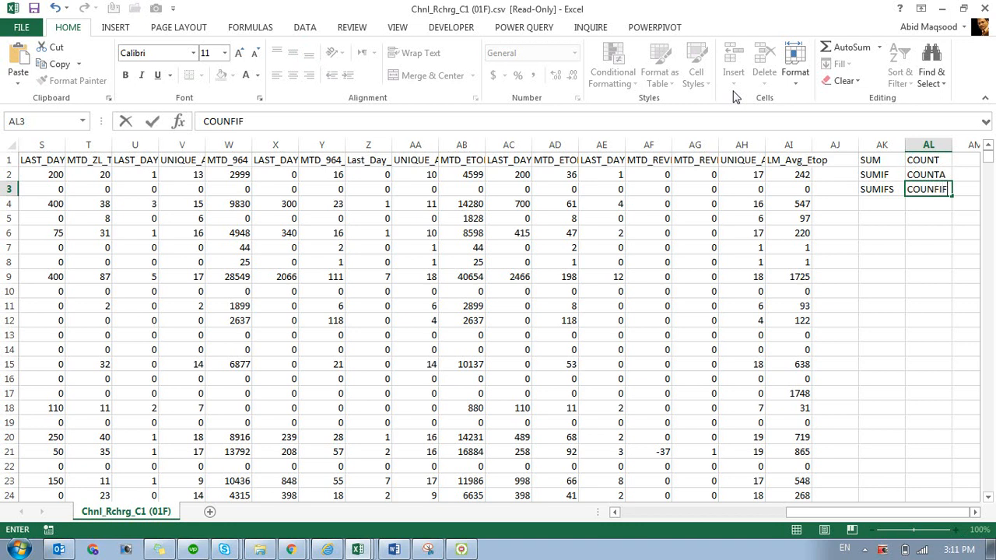
pyautogui.press('Return')
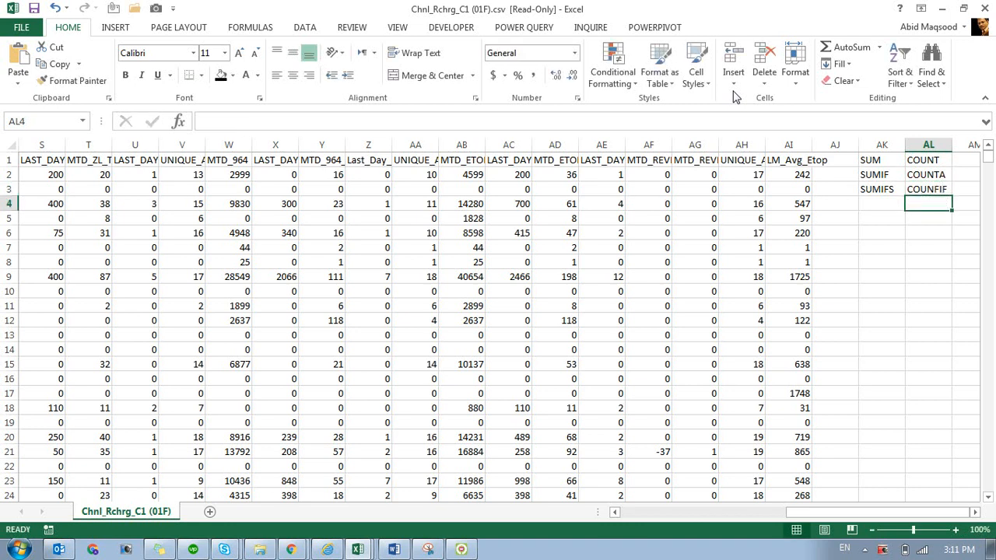
pyautogui.press('Up')
pyautogui.press('F2')
pyautogui.press('Left')
pyautogui.press('Left')
pyautogui.press('BackSpace')
pyautogui.write('T')
pyautogui.press('Return')
# - Fill AL4 from the cell above and extend the label to COUNTIFS
pyautogui.hotkey('ctrl', 'd')
pyautogui.press('F2')
pyautogui.write('S')
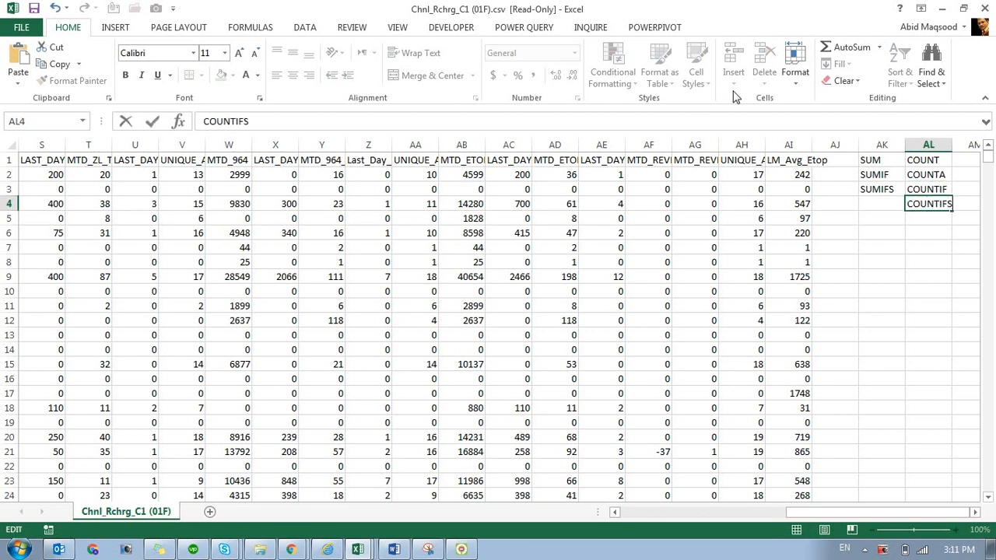
pyautogui.press('Return')
pyautogui.press('Up')
pyautogui.press('Up')
pyautogui.press('Up')
pyautogui.press('Up')
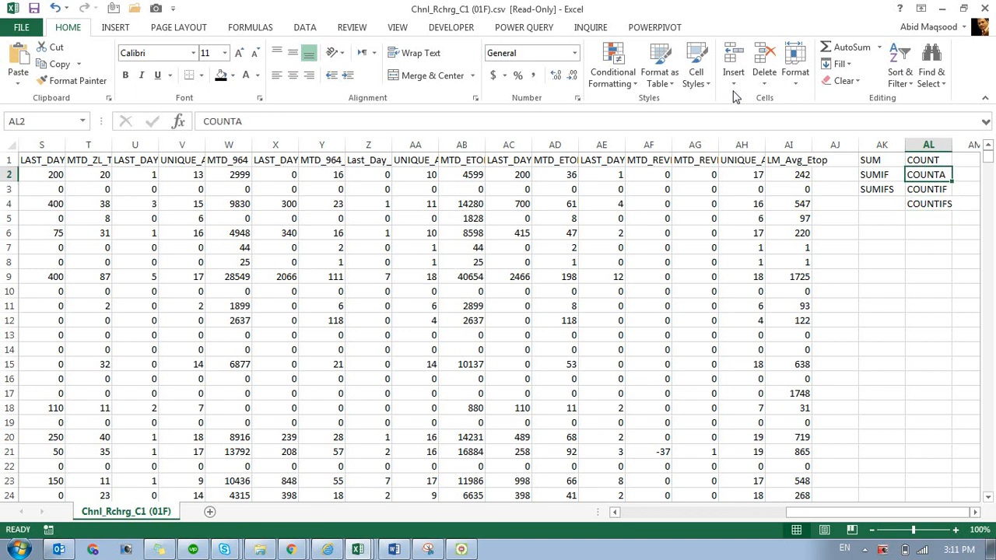
pyautogui.press('Down')
pyautogui.press('Down')
pyautogui.press('Down')
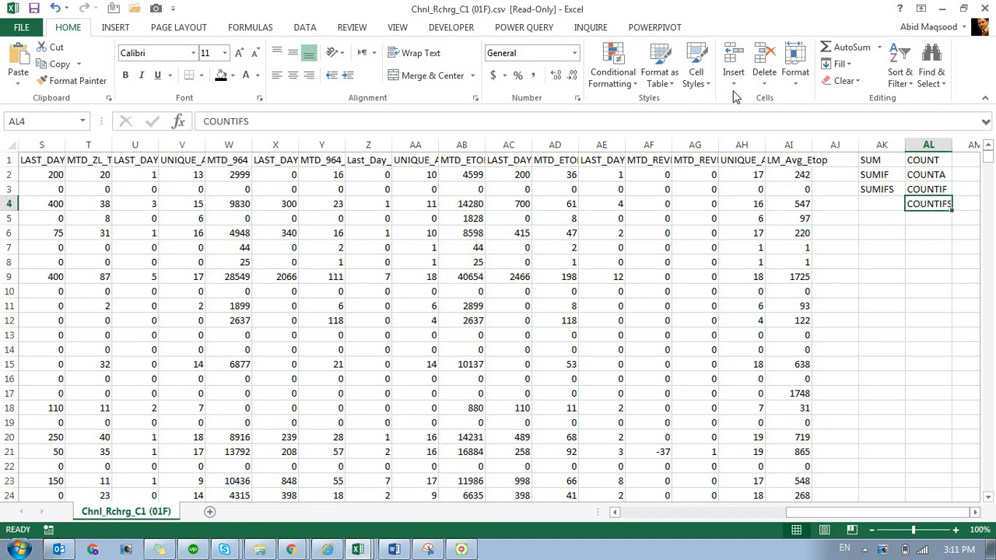
pyautogui.press('Left')
pyautogui.press('Left')
pyautogui.press('Up')
pyautogui.press('Up')
pyautogui.press('Up')
pyautogui.press('Right')
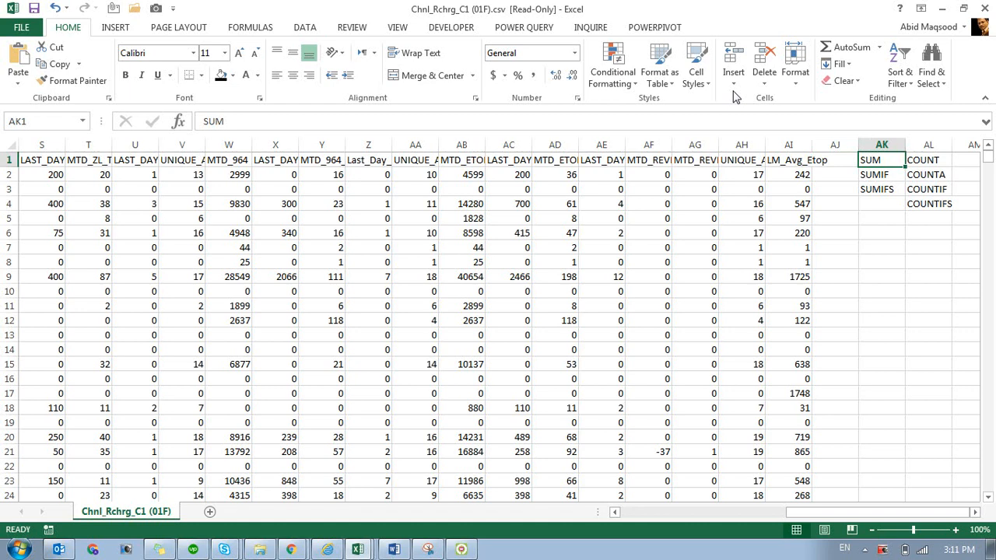
# - Select all LM_Avg_Etop values from AI2 to the end of the column to view their summary statistics
pyautogui.press('Left')
pyautogui.press('Left')
pyautogui.press('Down')
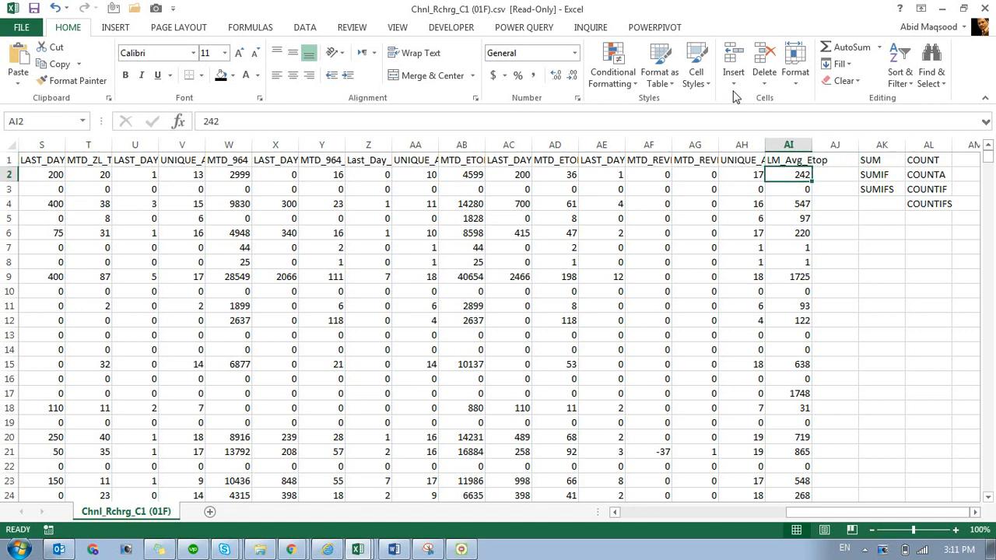
pyautogui.hotkey('ctrl', 'shift', 'Down')
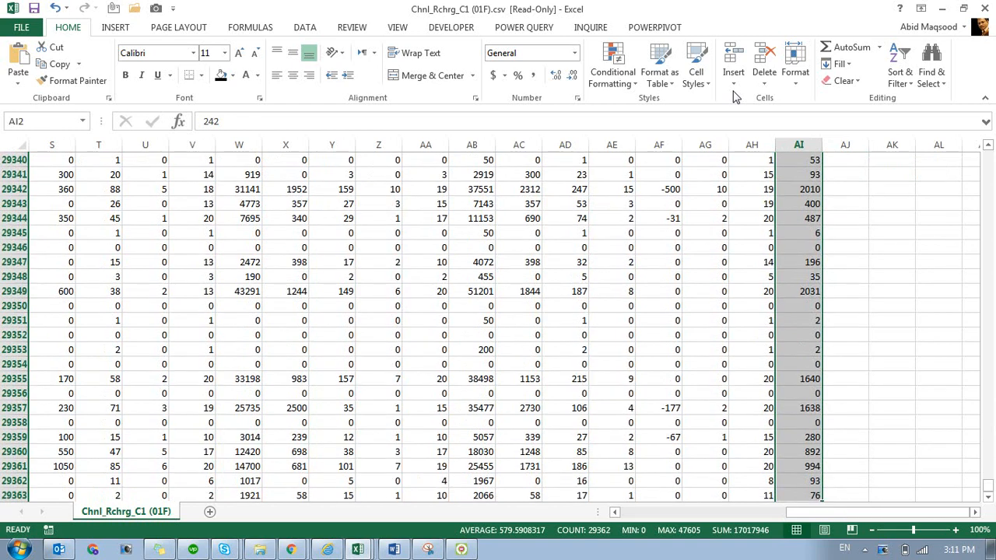
pyautogui.hotkey('ctrl', 'Up')
pyautogui.press('Right')
pyautogui.press('Right')
pyautogui.press('Down')
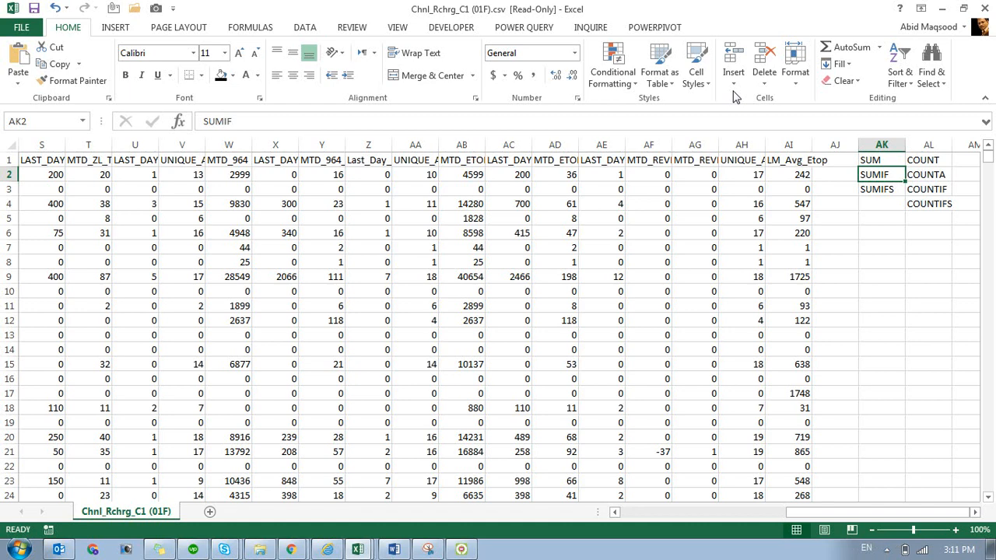
pyautogui.press('Down')
pyautogui.press('Down')
pyautogui.press('Down')
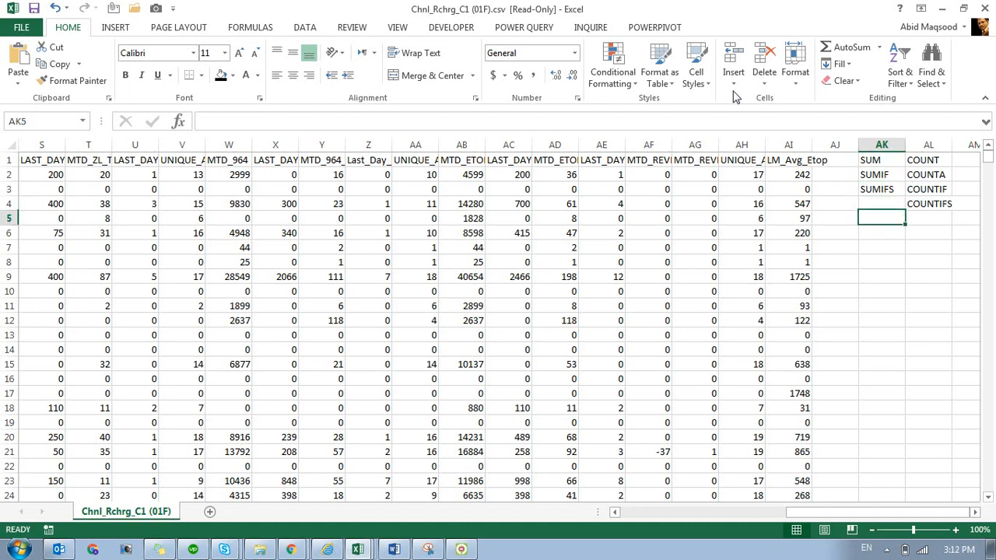
# - Copy the Grid ID value Grid 106 from A5 and paste it into AN6
pyautogui.press('Left')
pyautogui.press('Left')
pyautogui.press('Home')
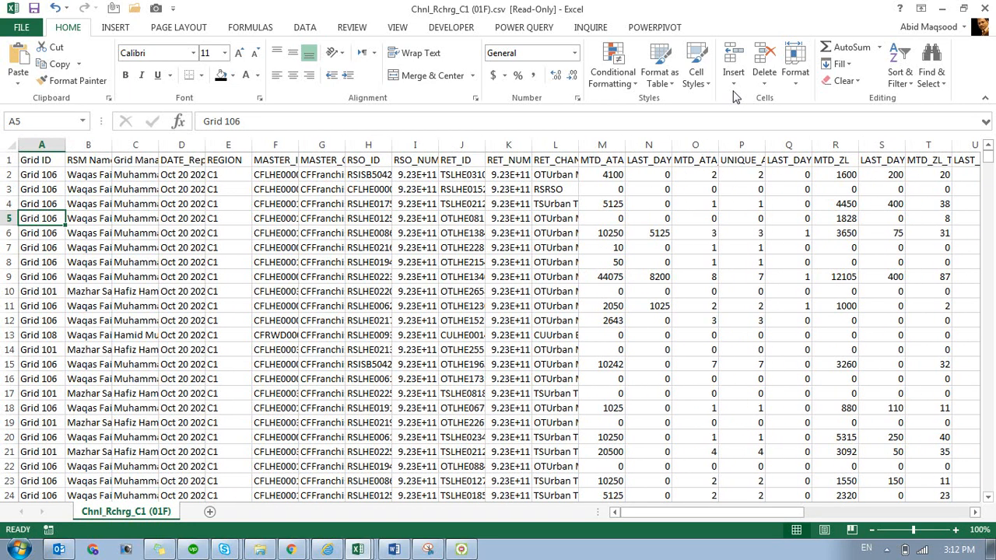
pyautogui.hotkey('ctrl', 'c')
pyautogui.hotkey('ctrl', 'Right')
pyautogui.press('Right')
pyautogui.press('Right')
pyautogui.press('Right')
pyautogui.press('Right')
pyautogui.press('Right')
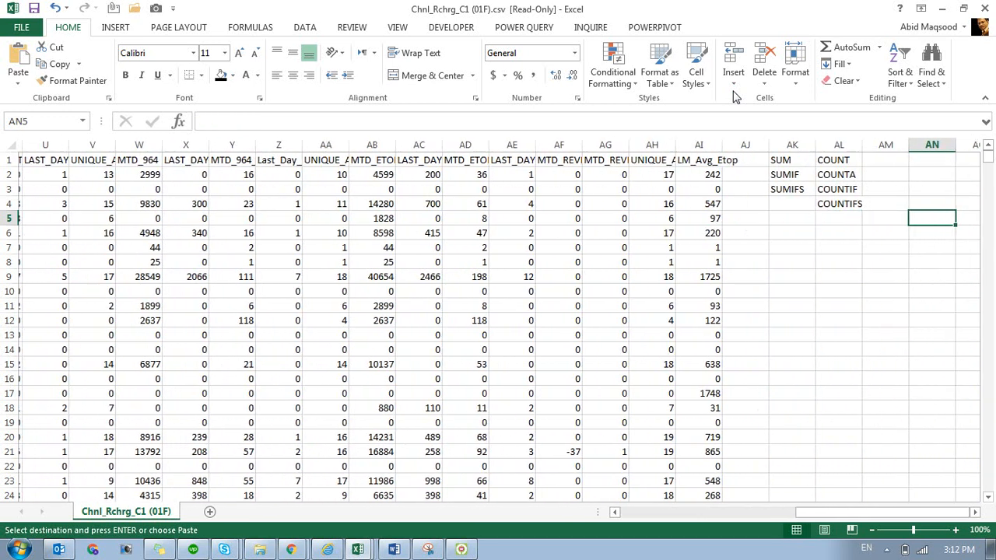
pyautogui.press('Down')
pyautogui.hotkey('ctrl', 'v')
pyautogui.press('Right')
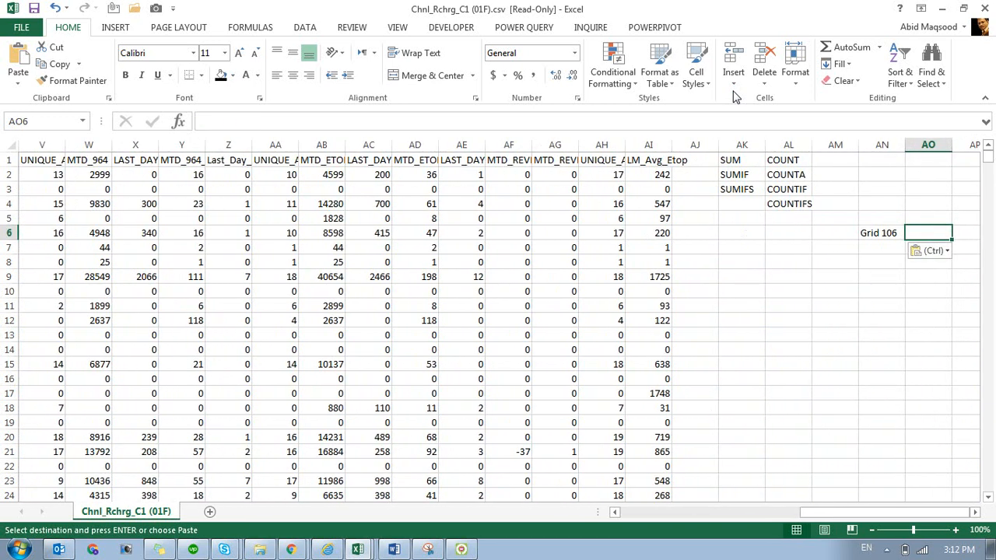
pyautogui.hotkey('ctrl', 'Left')
pyautogui.hotkey('ctrl', 'Left')
pyautogui.hotkey('ctrl', 'Left')
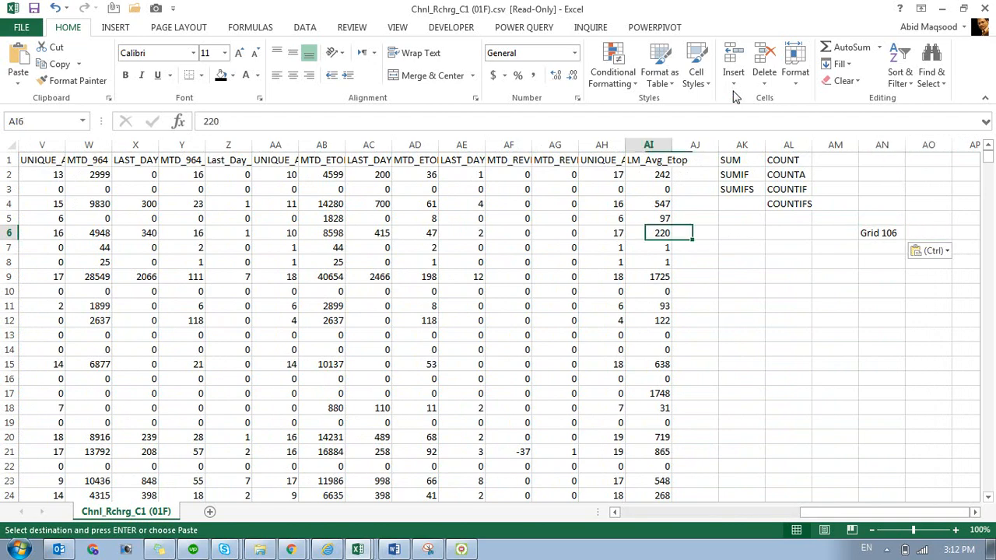
pyautogui.press('Right')
pyautogui.press('Right')
pyautogui.press('Right')
pyautogui.press('Right')
pyautogui.press('Right')
pyautogui.press('Right')
pyautogui.press('Right')
pyautogui.press('Right')
pyautogui.press('Right')
pyautogui.press('Right')
pyautogui.press('Right')
pyautogui.press('Right')
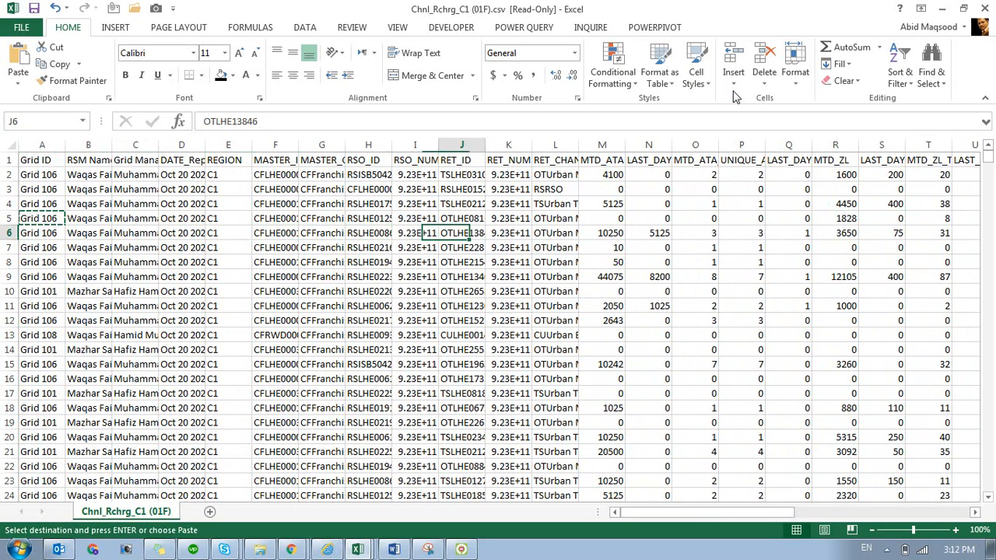
pyautogui.hotkey('ctrl', 'Up')
pyautogui.hotkey('ctrl', 'Right')
pyautogui.press('Right')
pyautogui.press('Right')
pyautogui.press('Right')
pyautogui.press('Right')
pyautogui.press('Right')
pyautogui.press('Right')
pyautogui.press('Down')
pyautogui.press('Down')
pyautogui.press('Down')
pyautogui.press('Down')
pyautogui.press('Down')
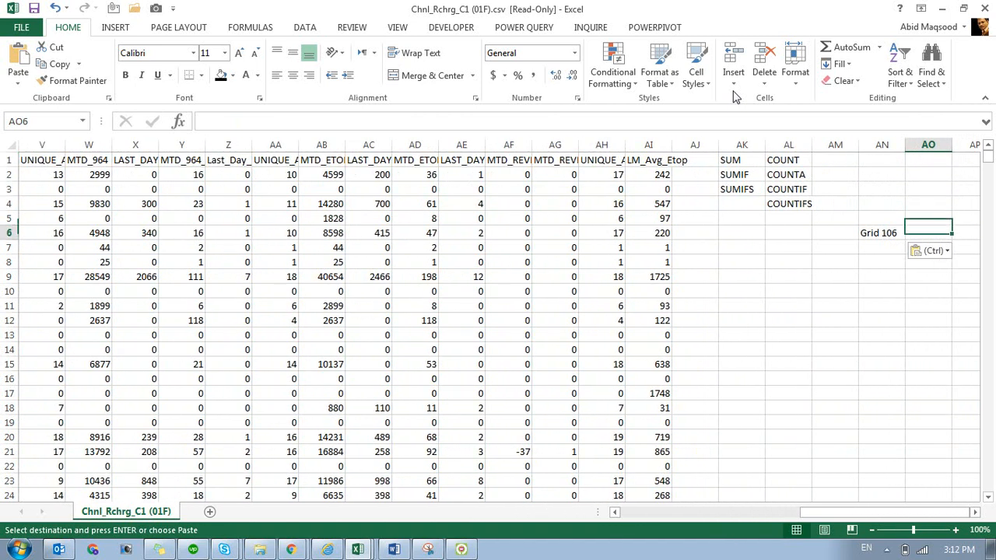
# - Start a SUMIF formula in AO6 with the Grid ID column A:A as range and AN6 as criteria
pyautogui.write('=sum')
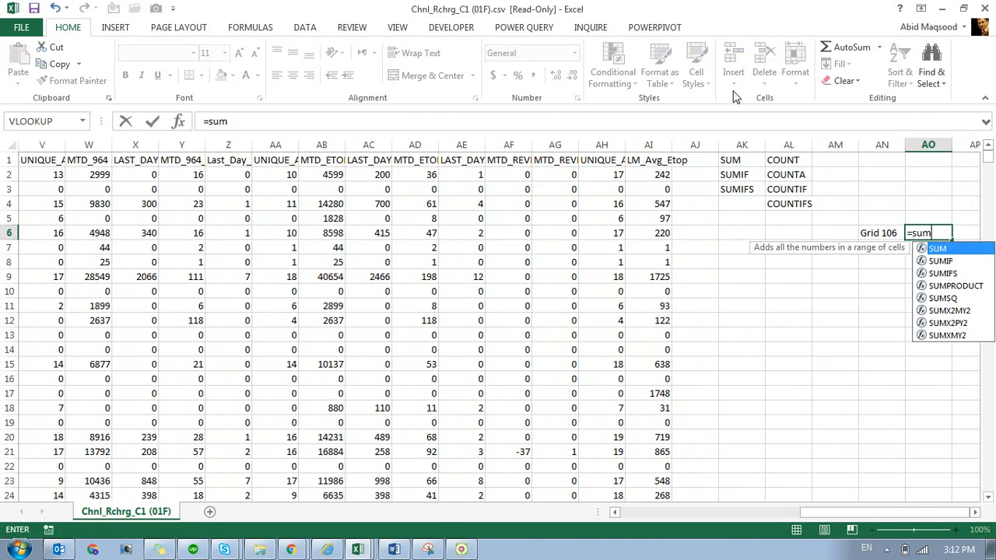
pyautogui.write('i')
pyautogui.press('Tab')
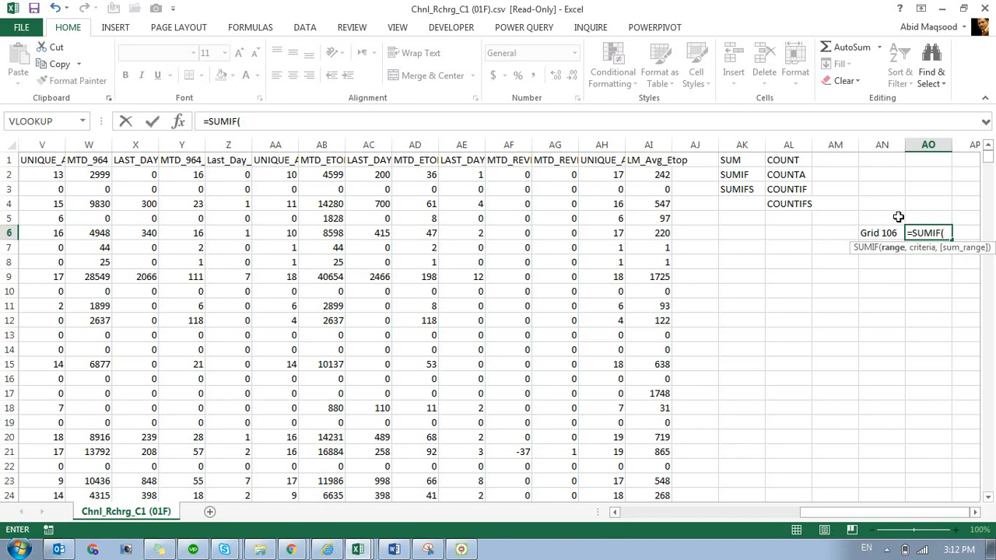
pyautogui.moveTo(823, 513); pyautogui.dragTo(635, 515)
pyautogui.click(53, 146)
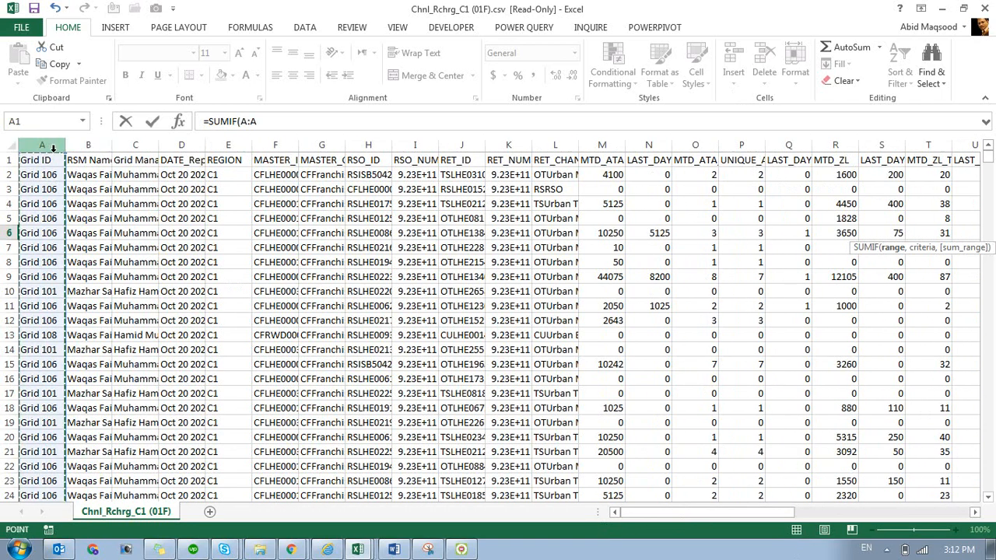
pyautogui.write(',')
pyautogui.press('Left')
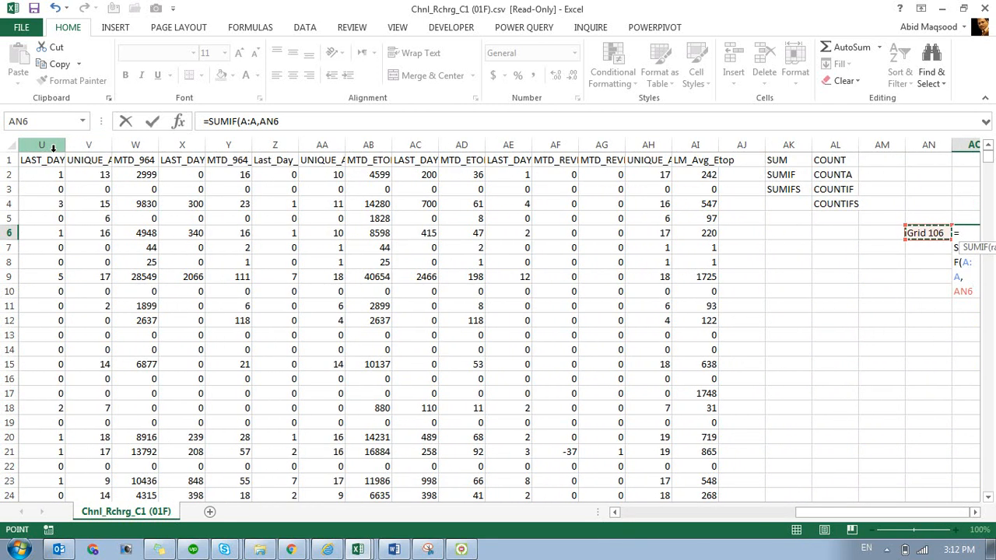
# - Complete the SUMIF formula in AO6 with column M:M as the sum range
pyautogui.write(',')
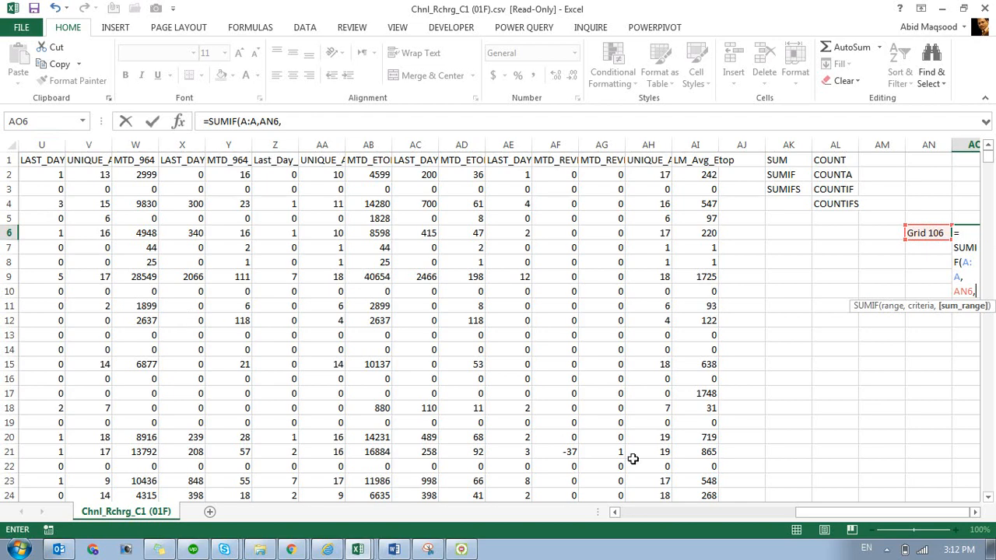
pyautogui.click(616, 513)
pyautogui.click(620, 517)
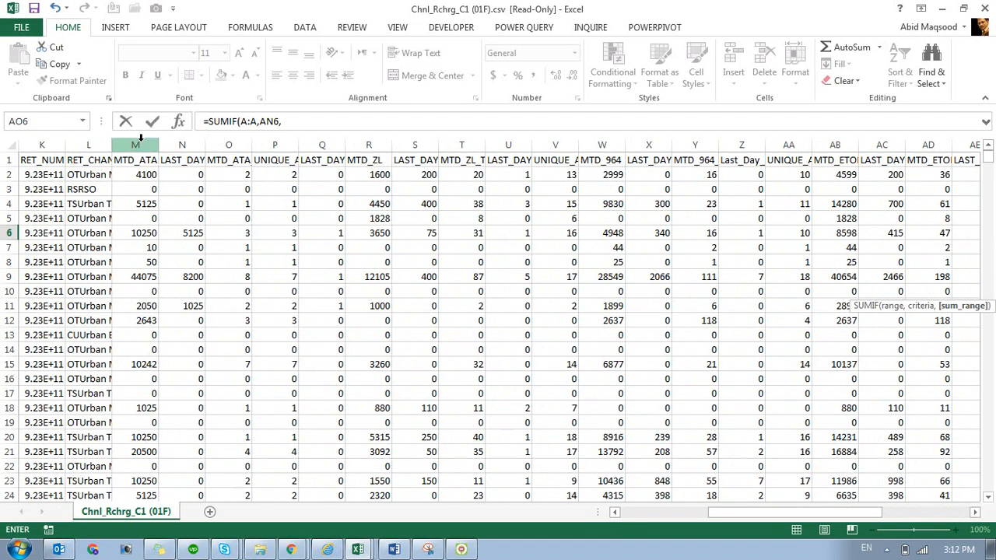
pyautogui.click(141, 144)
pyautogui.press('Return')
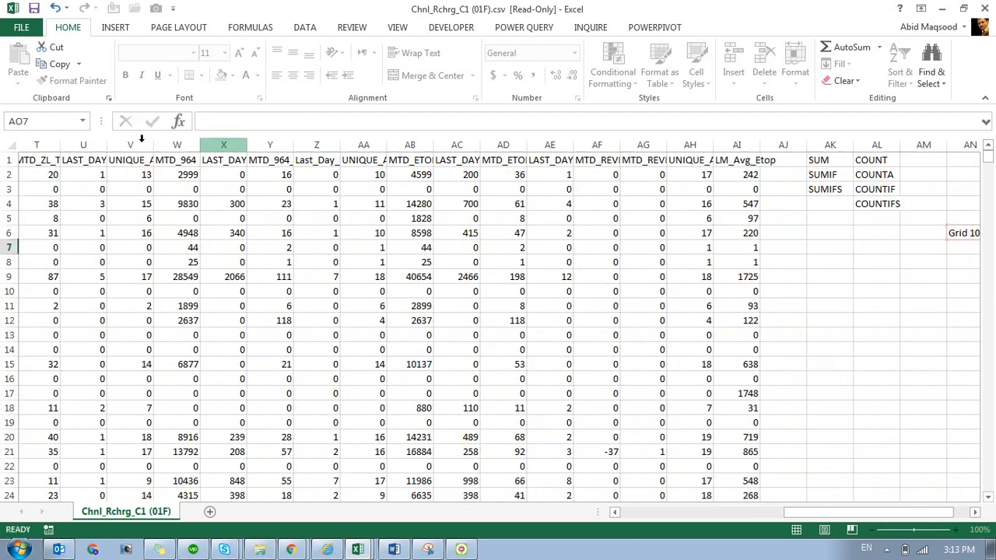
# - Format AO6 as a Number with the 1000 separator and 0 decimal places
pyautogui.press('Up')
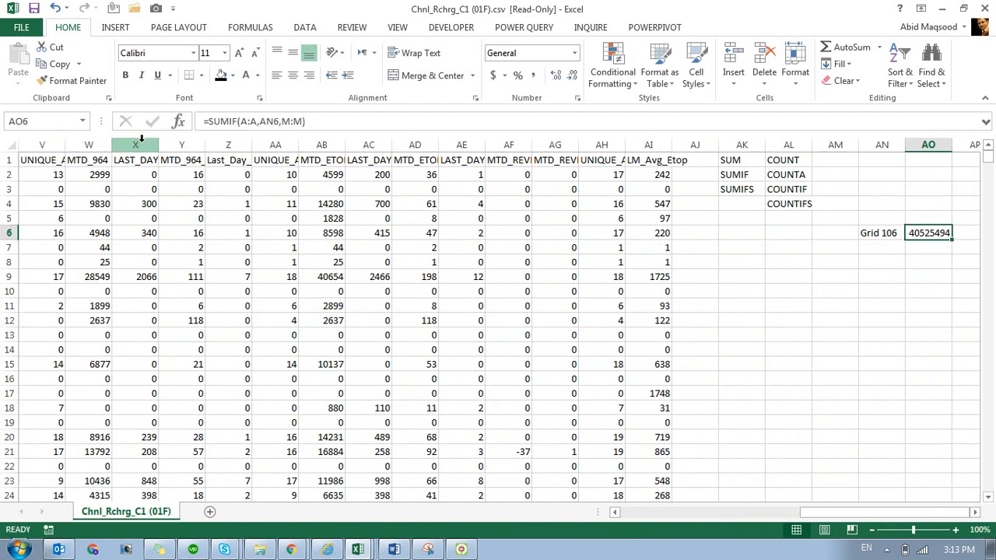
pyautogui.hotkey('ctrl', '1')
pyautogui.click(384, 167)
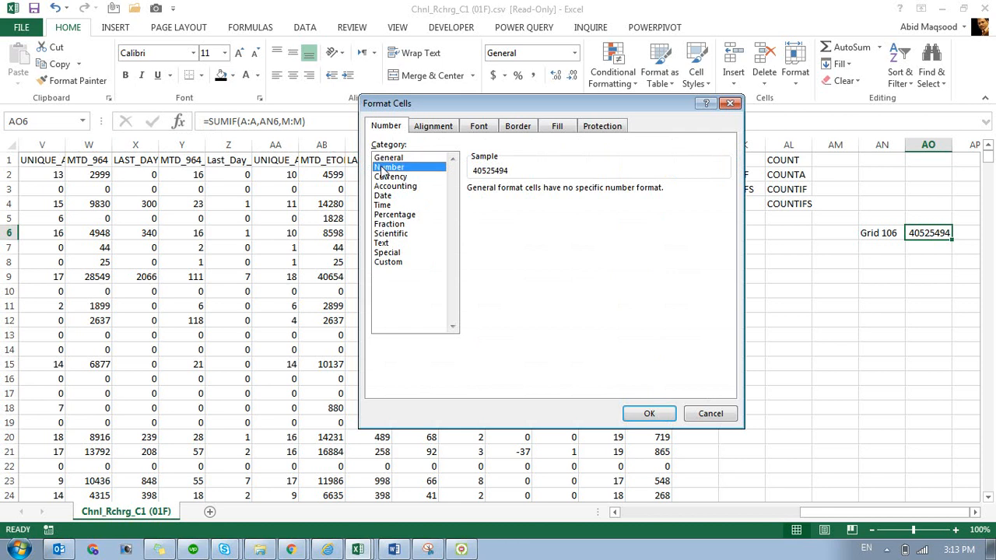
pyautogui.click(473, 207)
pyautogui.click(567, 187)
pyautogui.click(568, 186)
pyautogui.click(567, 193)
pyautogui.click(566, 193)
pyautogui.click(567, 193)
pyautogui.click(566, 193)
pyautogui.click(637, 414)
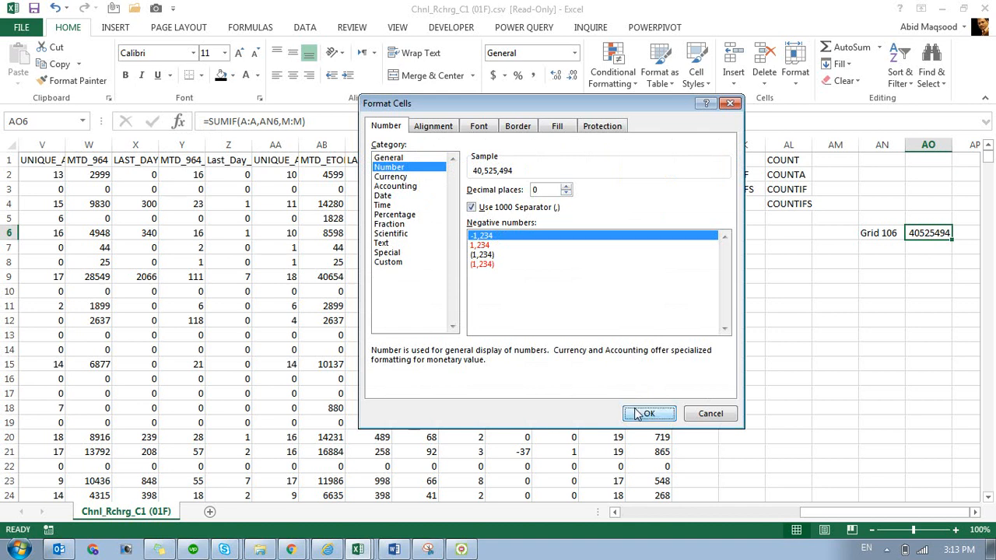
# - Enter the criterion <1000 in AM7
pyautogui.click(851, 247)
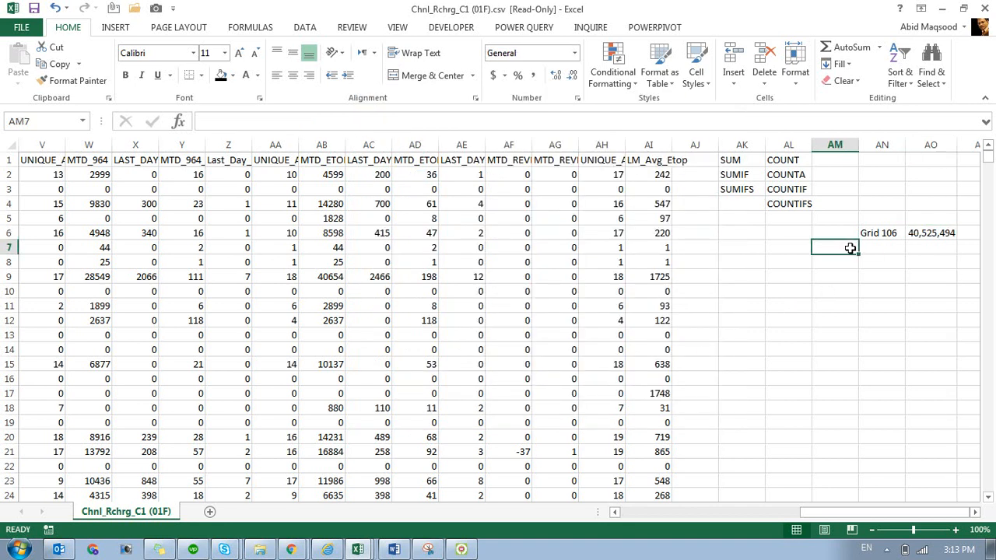
pyautogui.write('<1000')
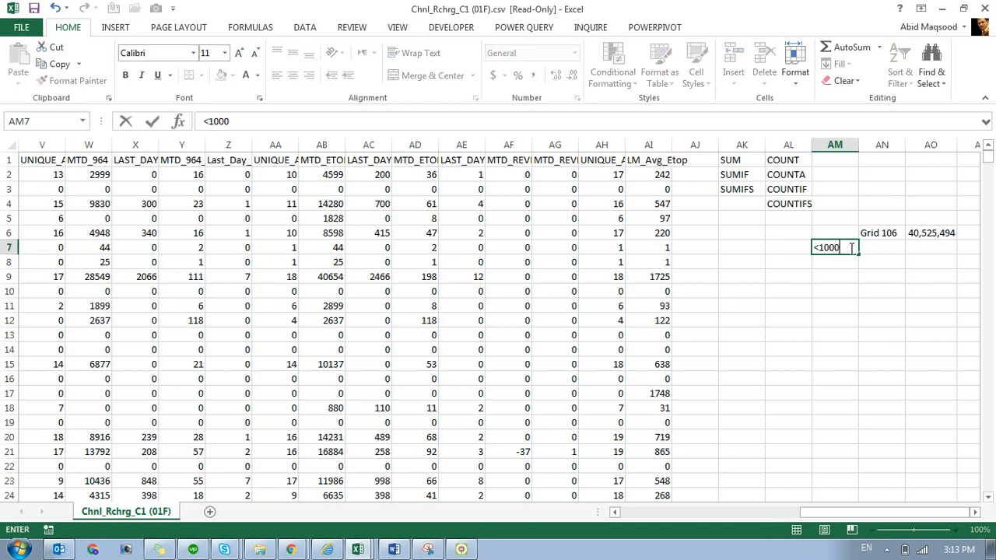
pyautogui.press('Return')
# - Start a SUMIFS formula in AO7 with column M:M as the sum range
pyautogui.press('Up')
pyautogui.press('Right')
pyautogui.press('Right')
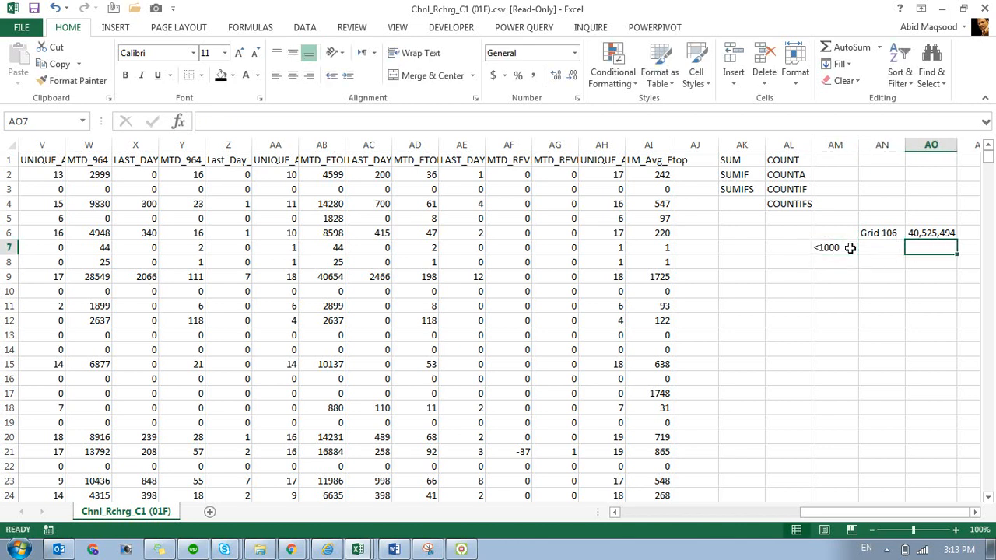
pyautogui.write('=sum')
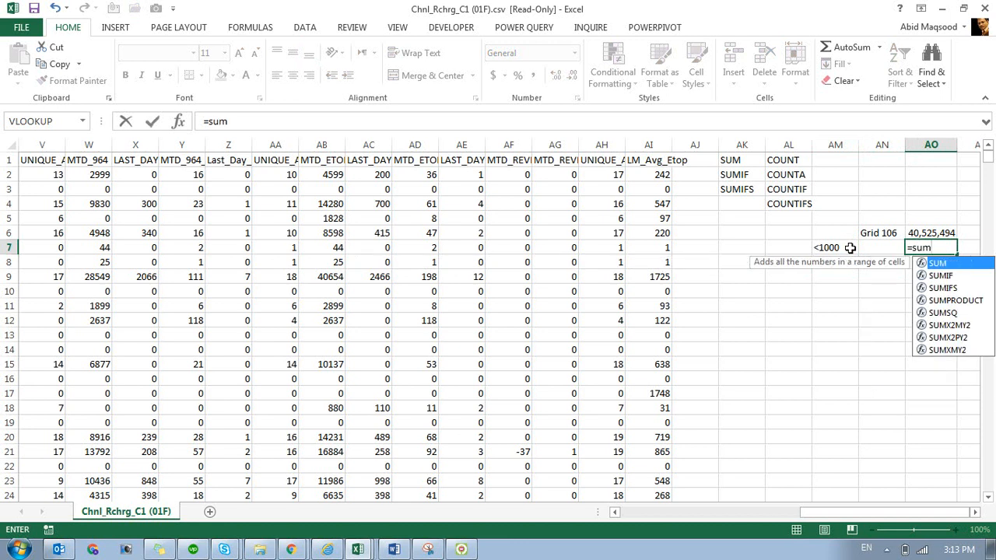
pyautogui.press('Down')
pyautogui.press('Down')
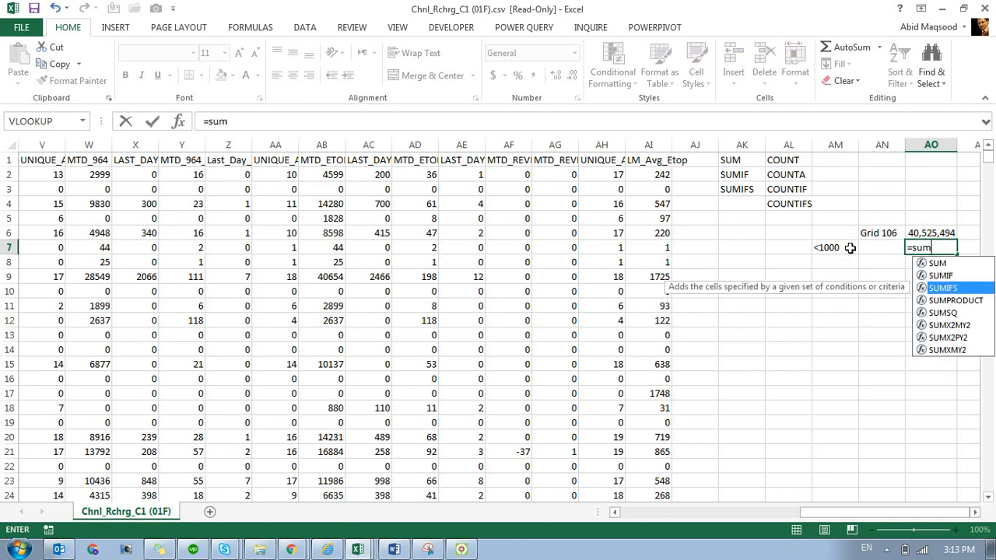
pyautogui.press('Tab')
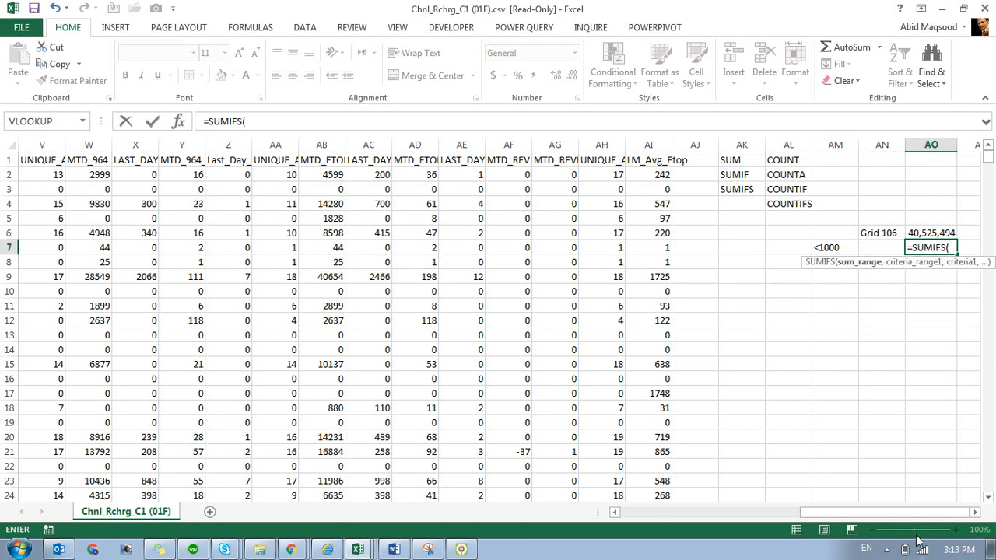
pyautogui.moveTo(915, 514); pyautogui.dragTo(728, 515)
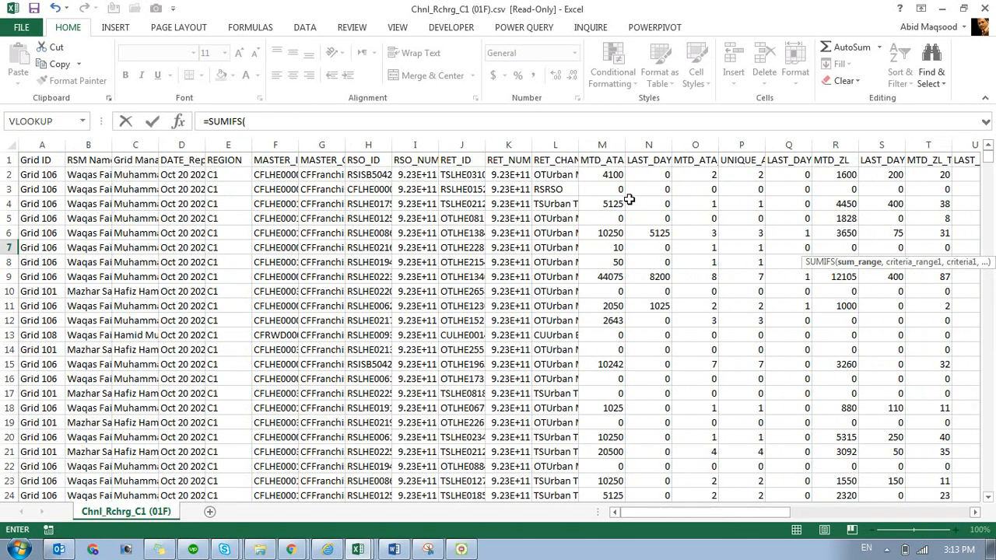
pyautogui.click(611, 145)
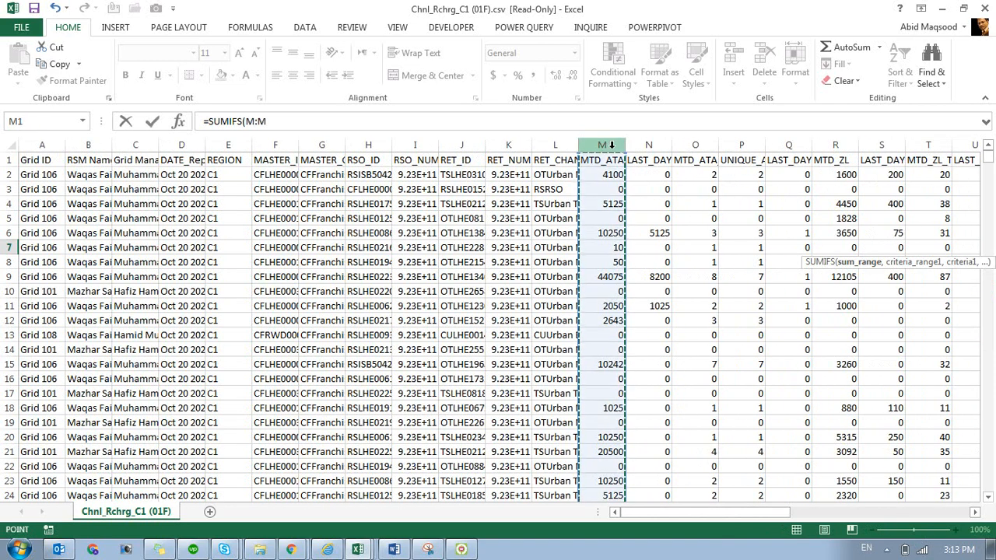
pyautogui.write(',')
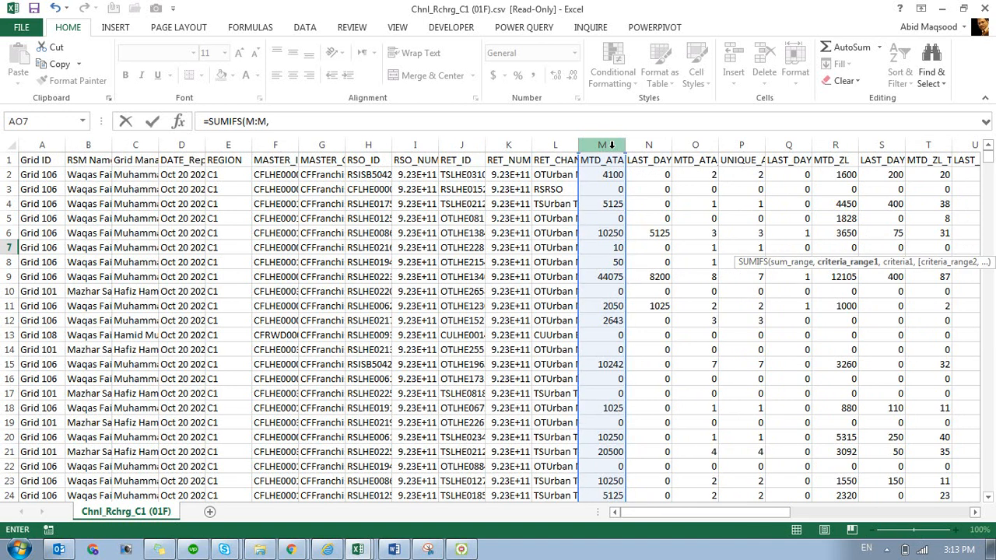
# - Add Grid ID column A:A as the first criteria range of the AO7 formula, with AN6 as its criterion
pyautogui.click(28, 142)
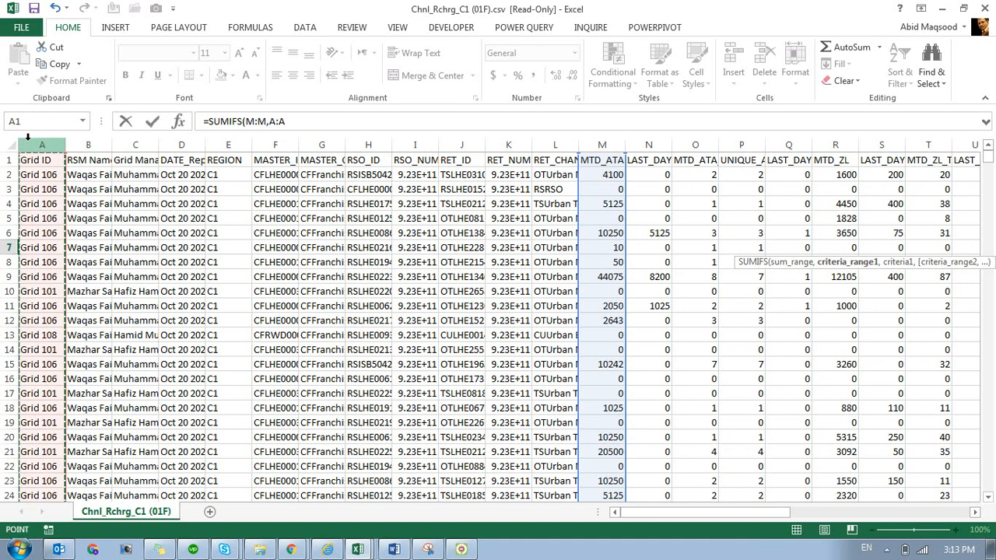
pyautogui.write(',')
pyautogui.press('Left')
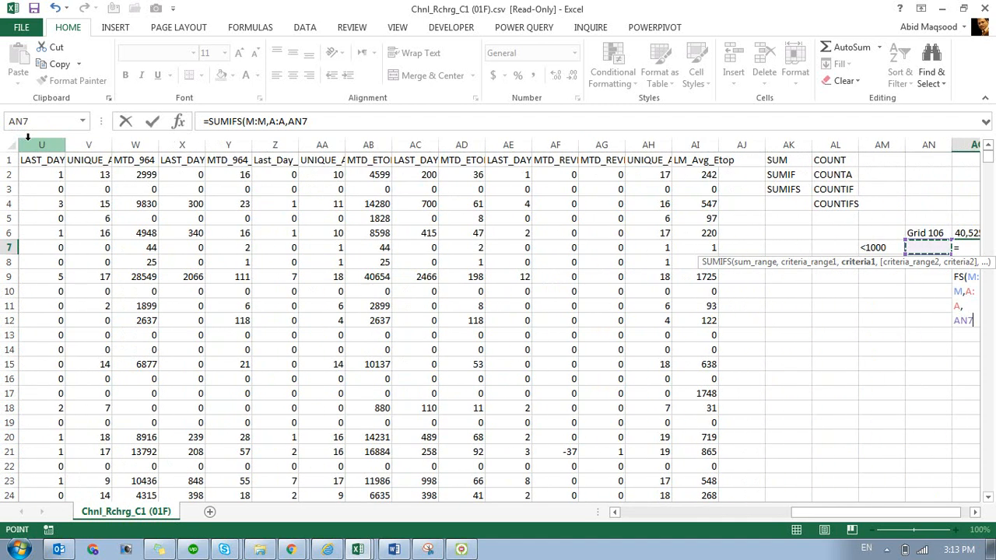
pyautogui.press('Up')
pyautogui.write(',')
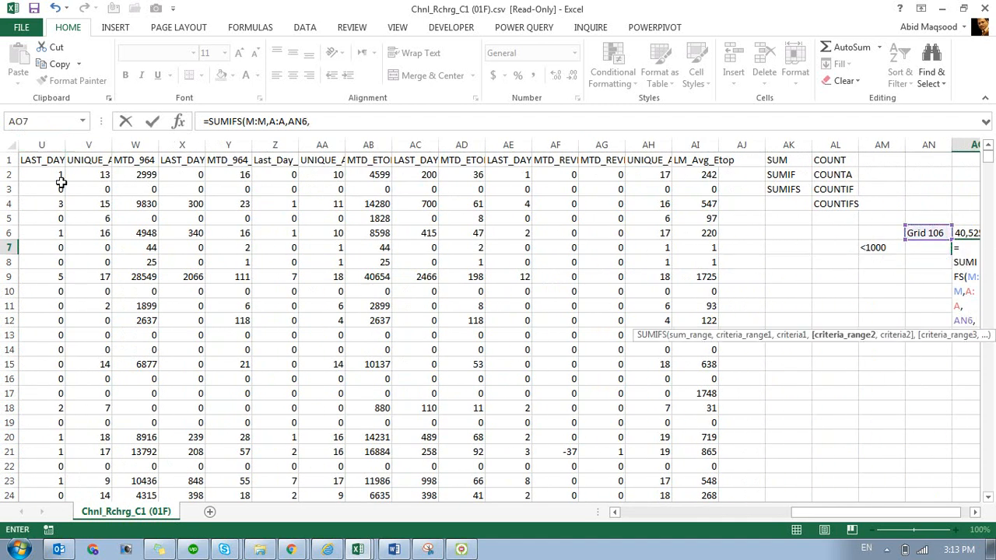
# - Complete the SUMIFS formula in AO7 with column M:M as second criteria range and "<1000" as its criterion
pyautogui.click(648, 514)
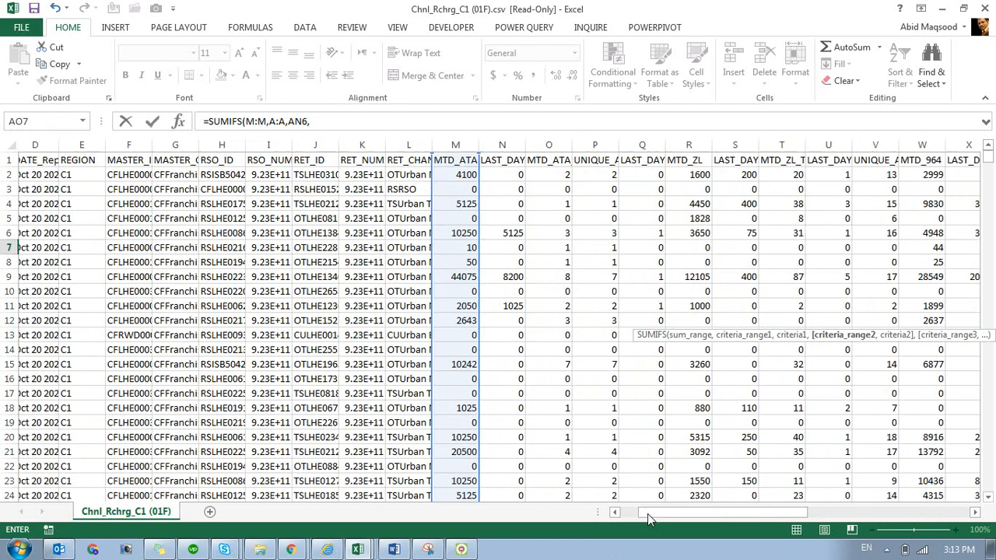
pyautogui.click(602, 145)
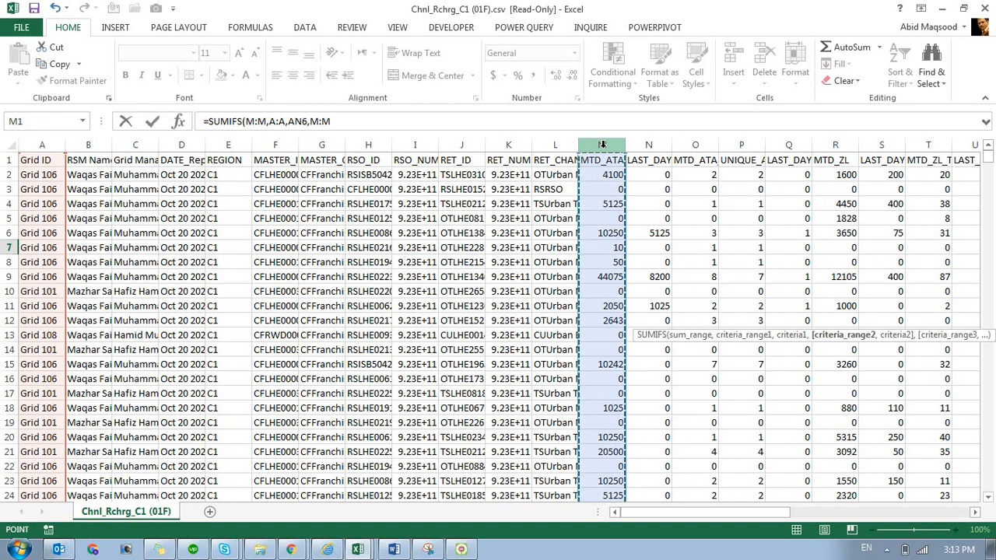
pyautogui.write(',"<1000')
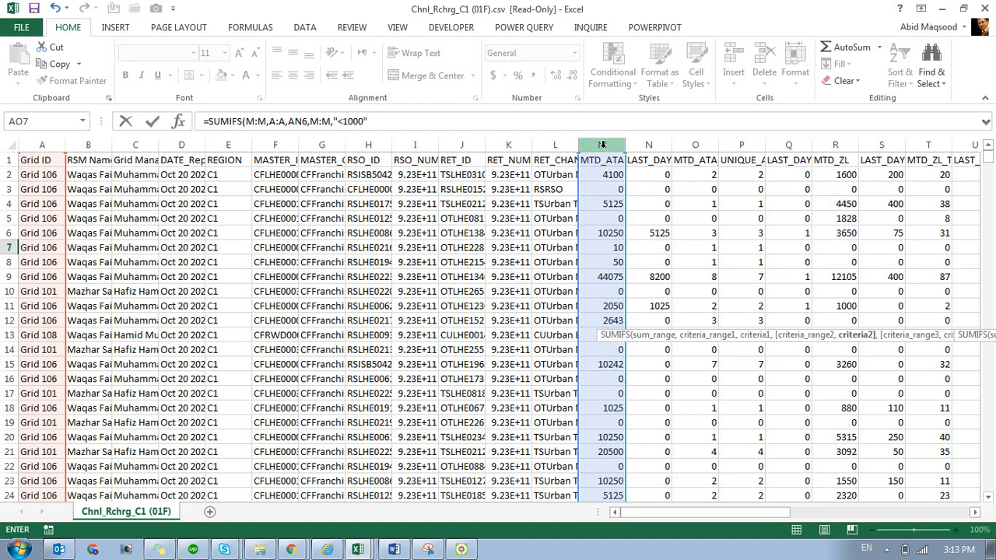
pyautogui.write('")')
pyautogui.hotkey('ctrl', 'Return')
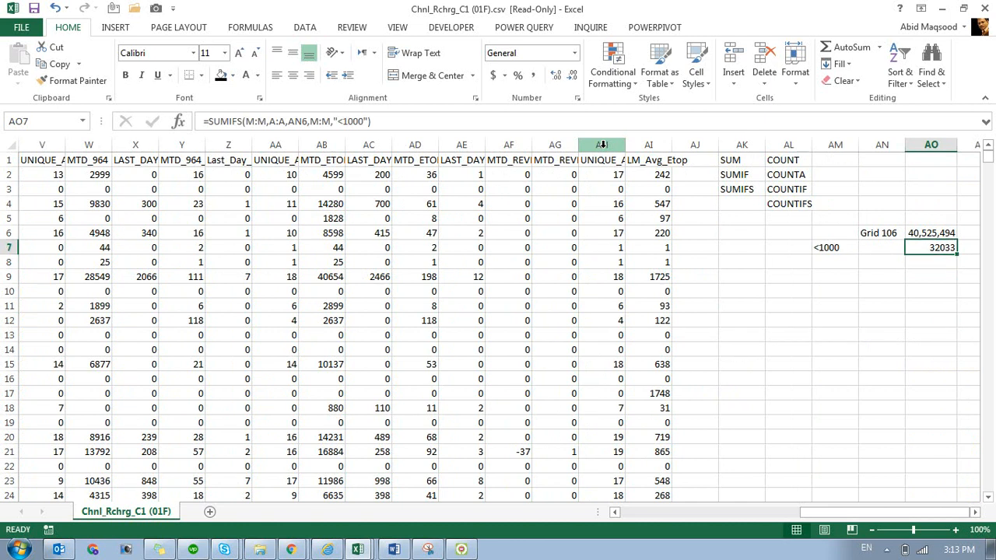
# - Copy the number format of AO6 onto AO7 with the Format Painter
pyautogui.click(933, 228)
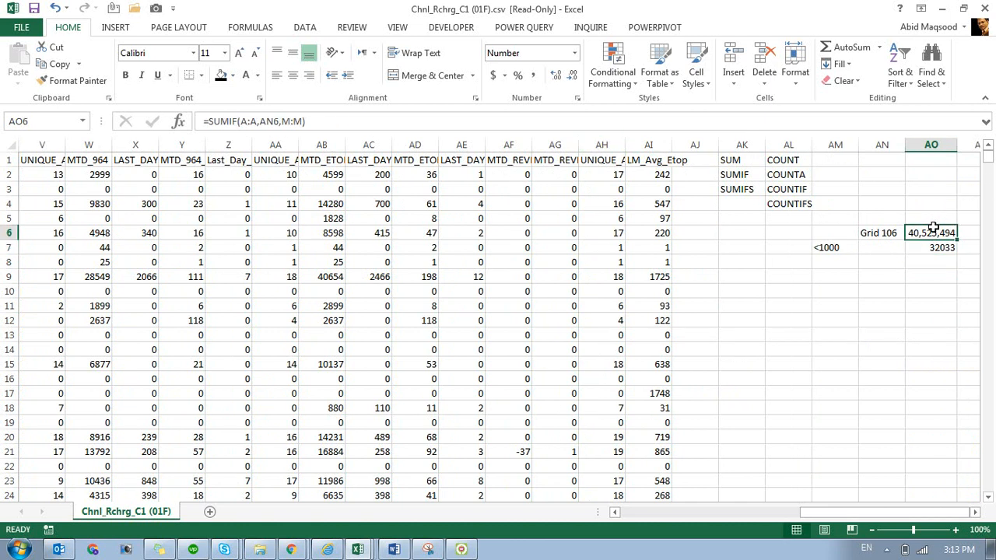
pyautogui.click(71, 80)
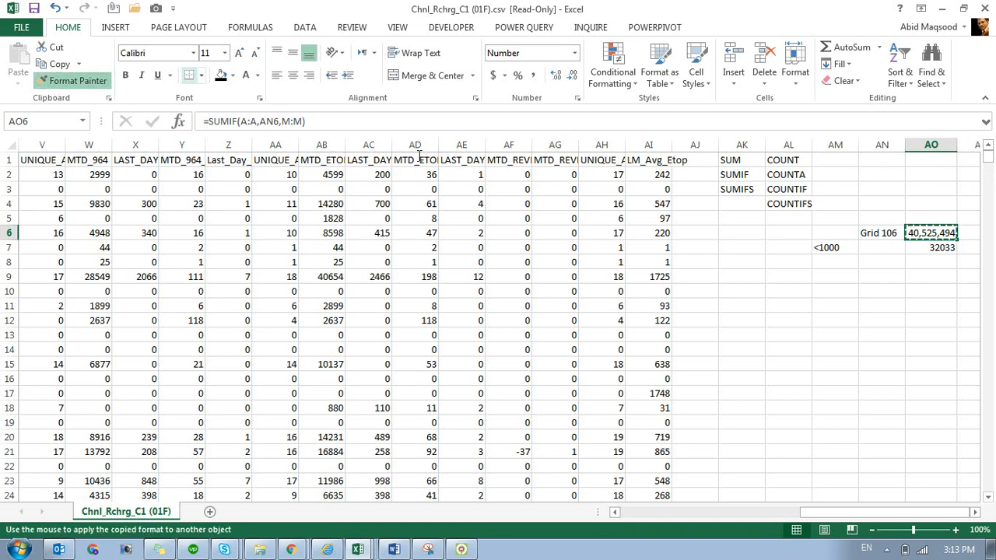
pyautogui.click(903, 248)
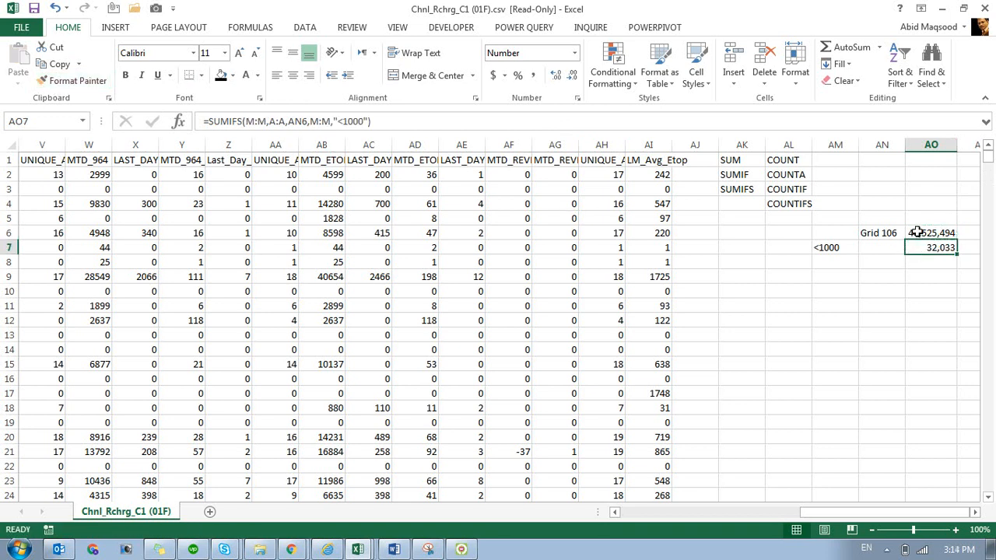
# - Review the SUMIF result in AO6 and examine the arguments of the SUMIFS formula in AO7
pyautogui.click(915, 232)
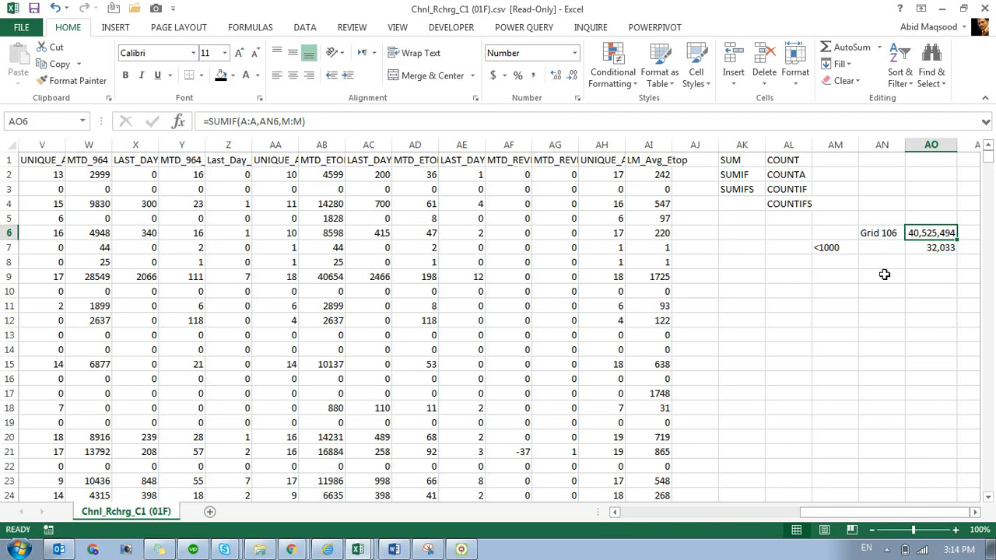
pyautogui.press('Left')
pyautogui.press('Left')
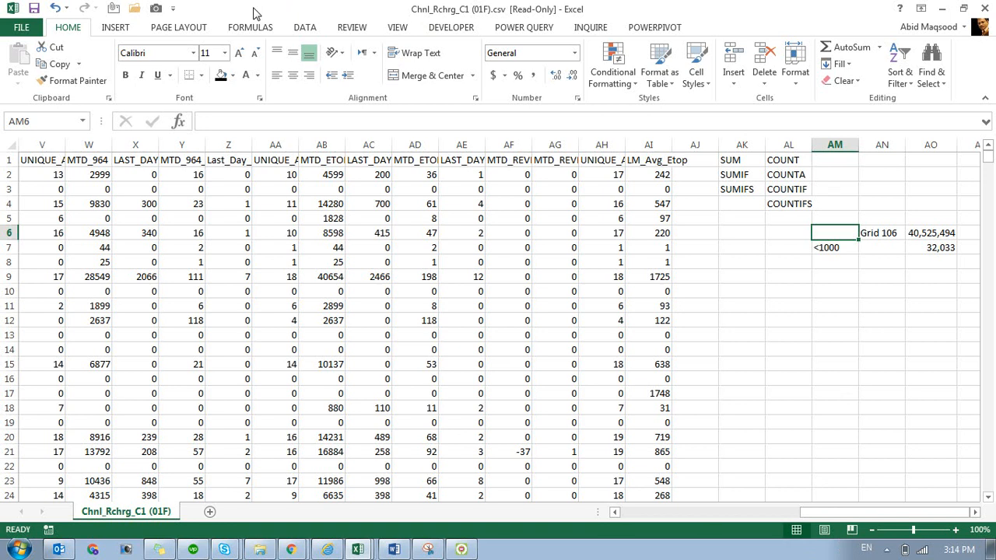
pyautogui.press('Right')
pyautogui.press('Right')
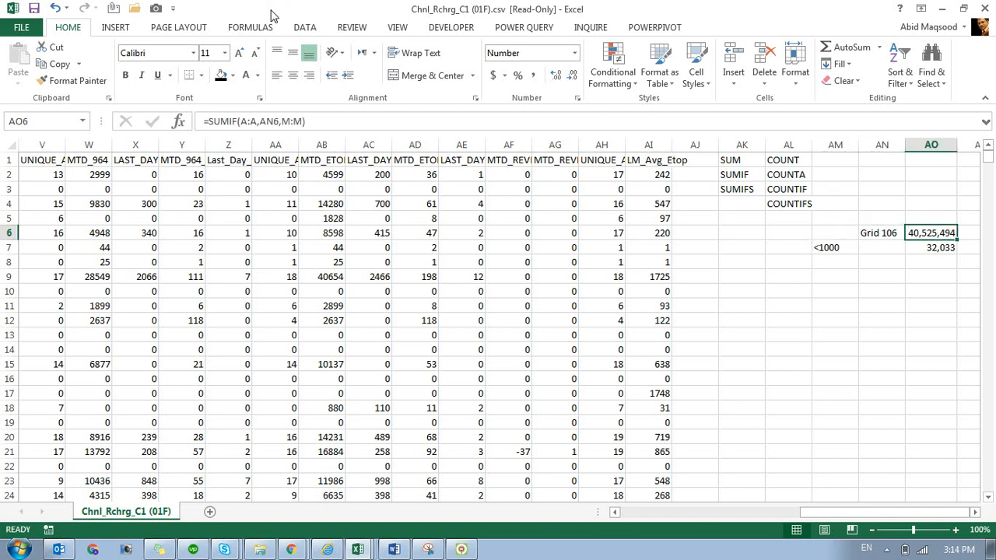
pyautogui.press('Down')
pyautogui.press('F2')
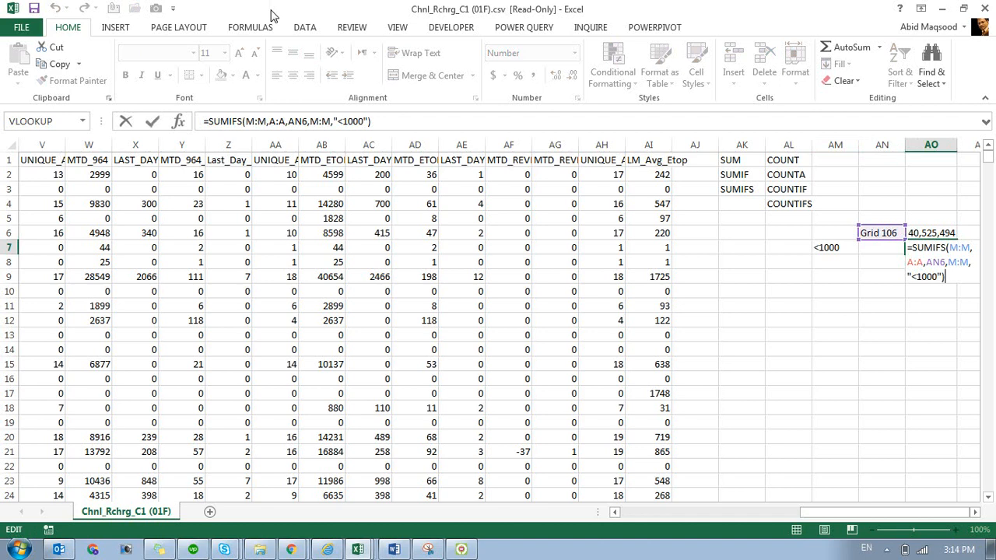
pyautogui.click(976, 513)
pyautogui.click(976, 513)
pyautogui.click(976, 513)
pyautogui.click(976, 513)
pyautogui.click(976, 513)
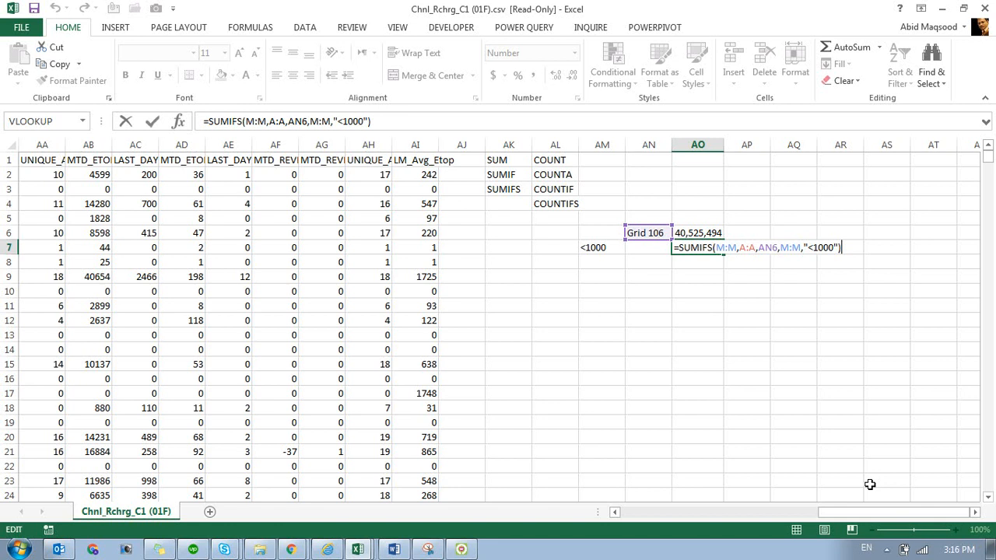
pyautogui.press('Return')
# - Start a second SUMIFS formula in AO8 with column M:M as the sum range
pyautogui.press('Up')
pyautogui.press('Down')
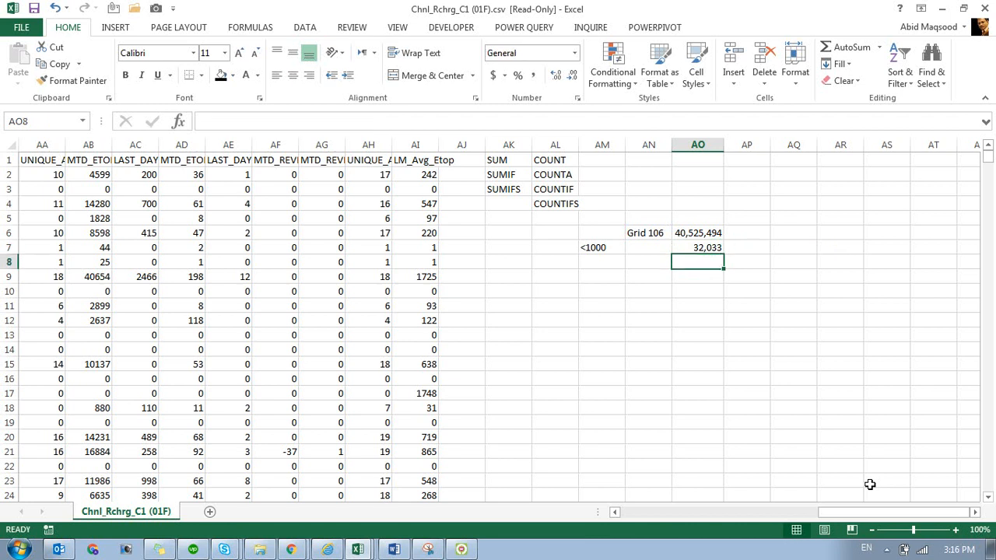
pyautogui.write('=sum')
pyautogui.press('Down')
pyautogui.press('Down')
pyautogui.press('Tab')
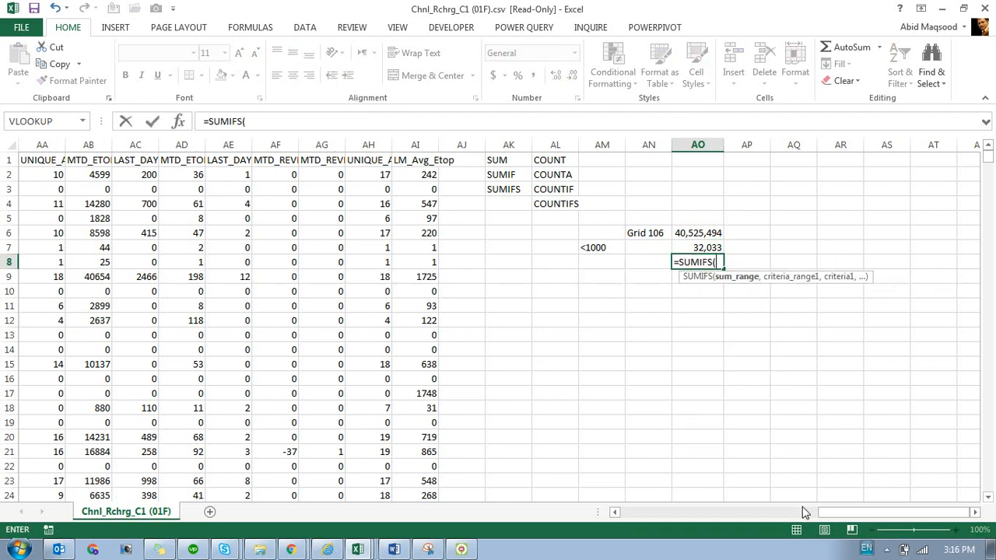
pyautogui.click(805, 512)
pyautogui.click(339, 140)
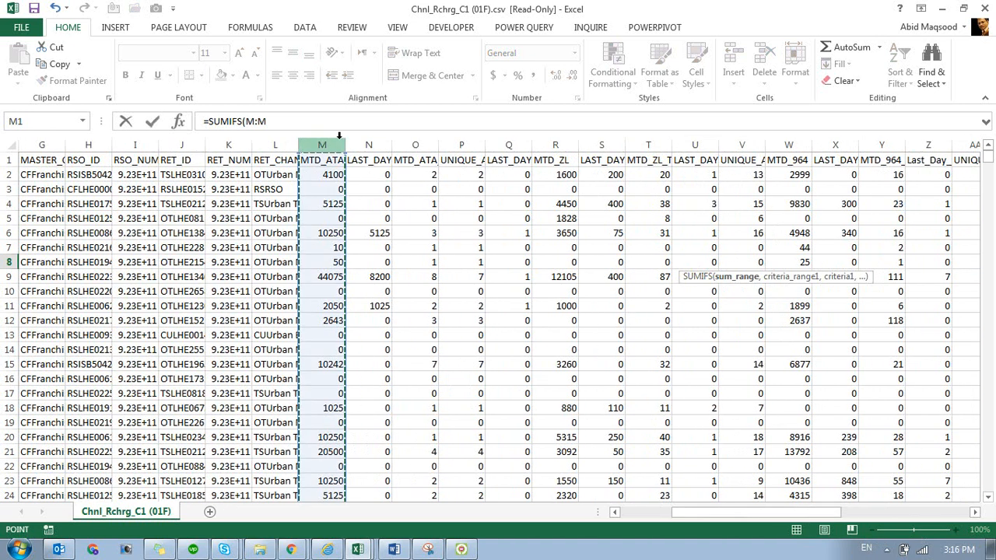
# - Add column M:M as the first criteria range of the AO8 formula, with "<1000" as its criterion
pyautogui.write(',')
pyautogui.click(340, 140)
pyautogui.write(',"<1')
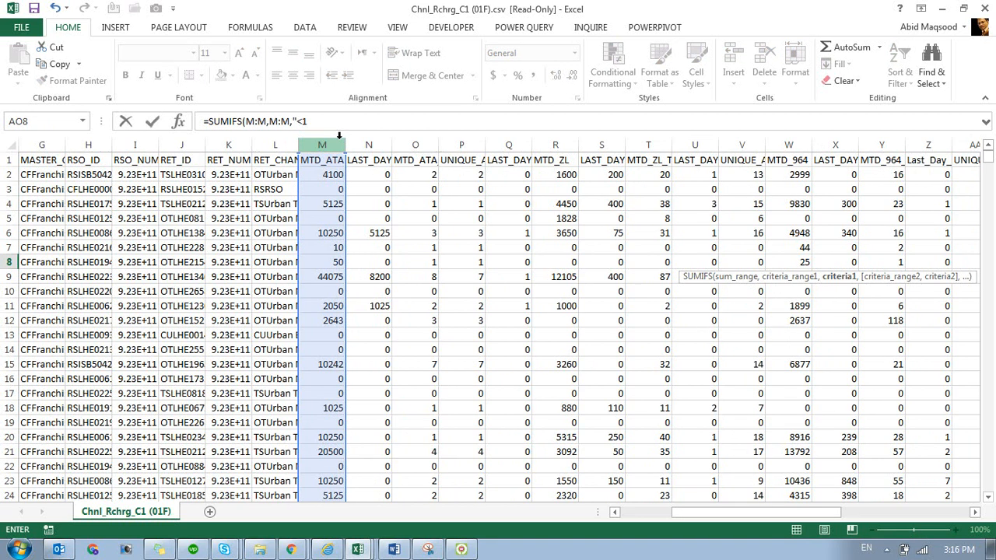
pyautogui.write('000",')
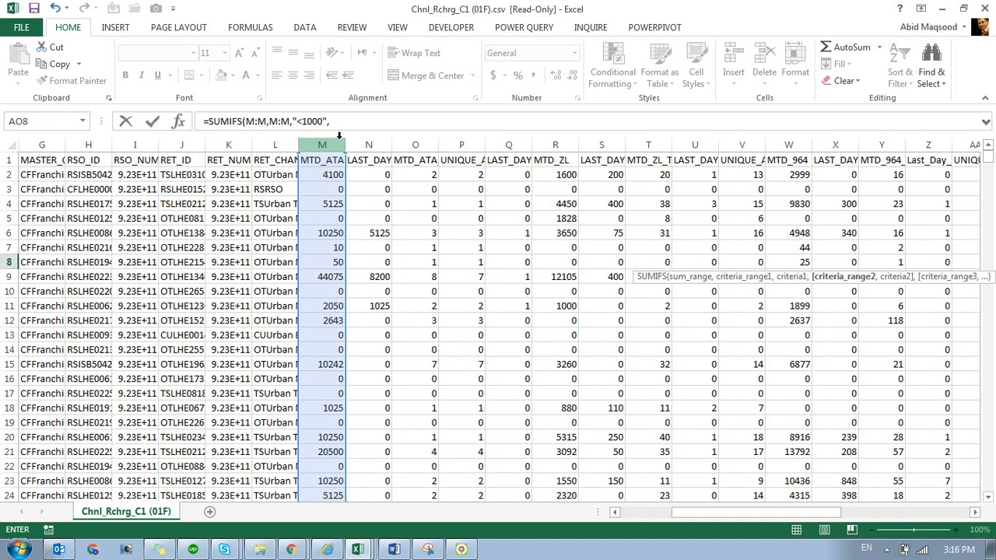
# - Complete the SUMIFS formula in AO8 with column A:A as second criteria range and AN6 as its criterion
pyautogui.click(638, 513)
pyautogui.click(41, 140)
pyautogui.write(',')
pyautogui.press('Left')
pyautogui.press('Up')
pyautogui.press('Up')
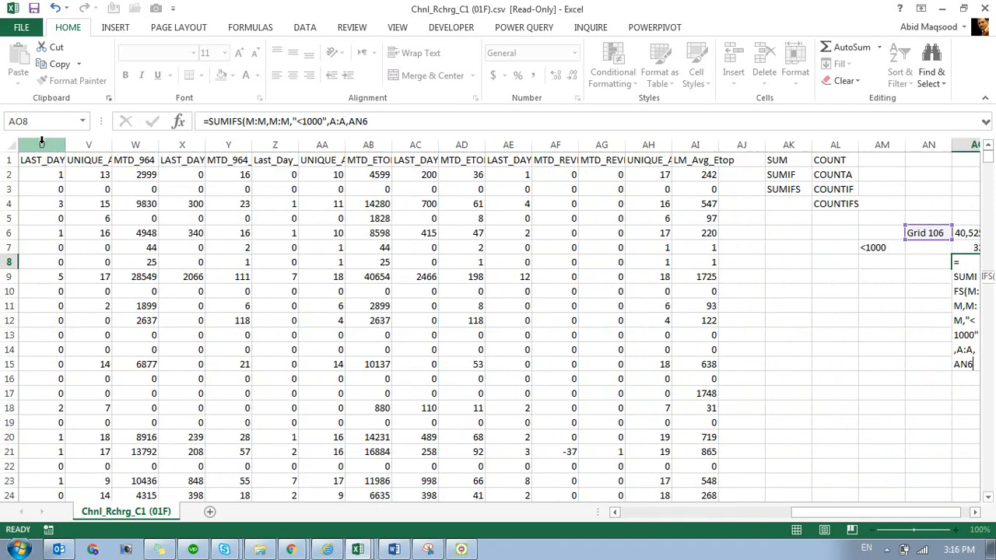
pyautogui.press('Return')
# - Format AO8 in comma style with no decimal places and autofit the width of column AO
pyautogui.press('Up')
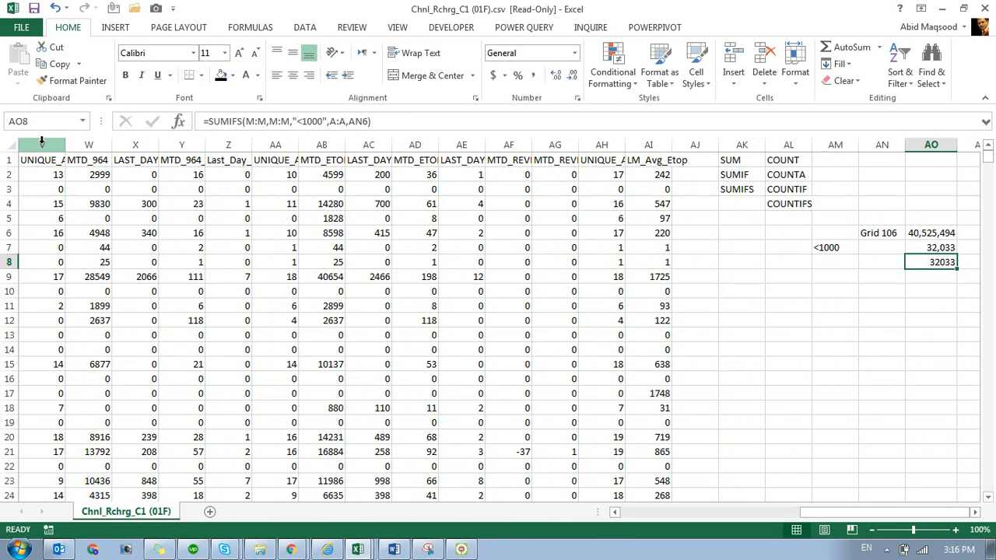
pyautogui.click(535, 78)
pyautogui.click(558, 76)
pyautogui.click(557, 75)
pyautogui.click(567, 79)
pyautogui.click(566, 79)
pyautogui.click(566, 79)
pyautogui.click(567, 79)
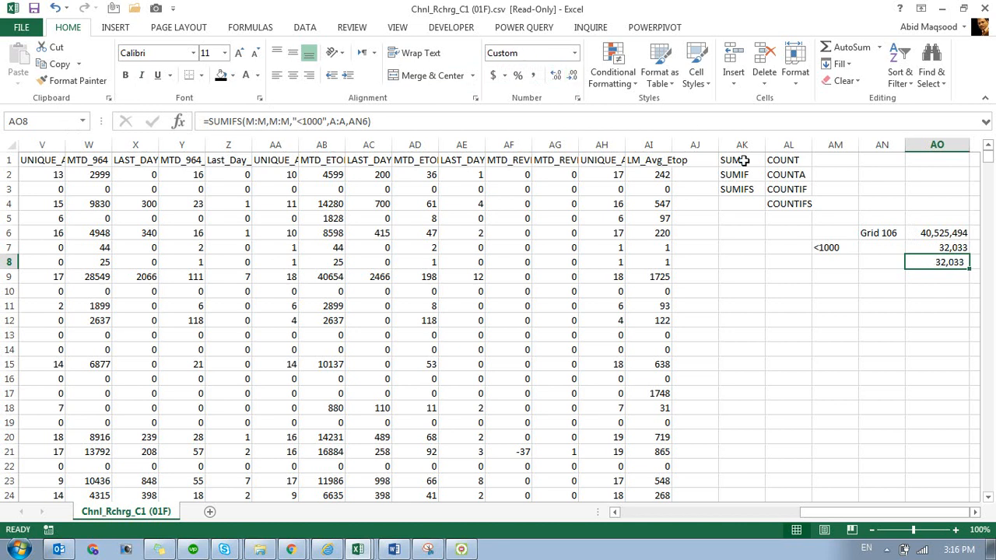
pyautogui.doubleClick(970, 145)
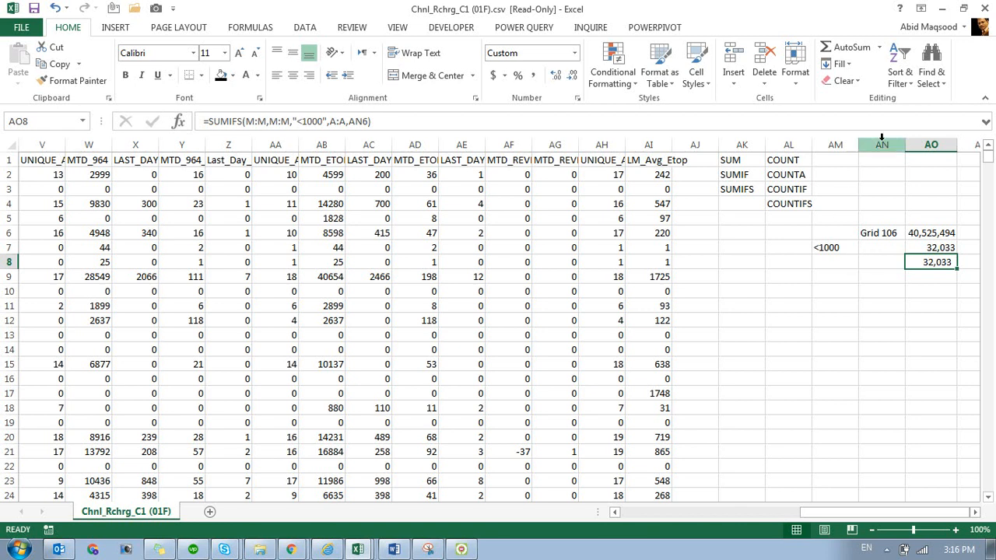
# - Enter a COUNT formula in AJ7 over the whole LM_Avg_Etop column AI
pyautogui.click(649, 144)
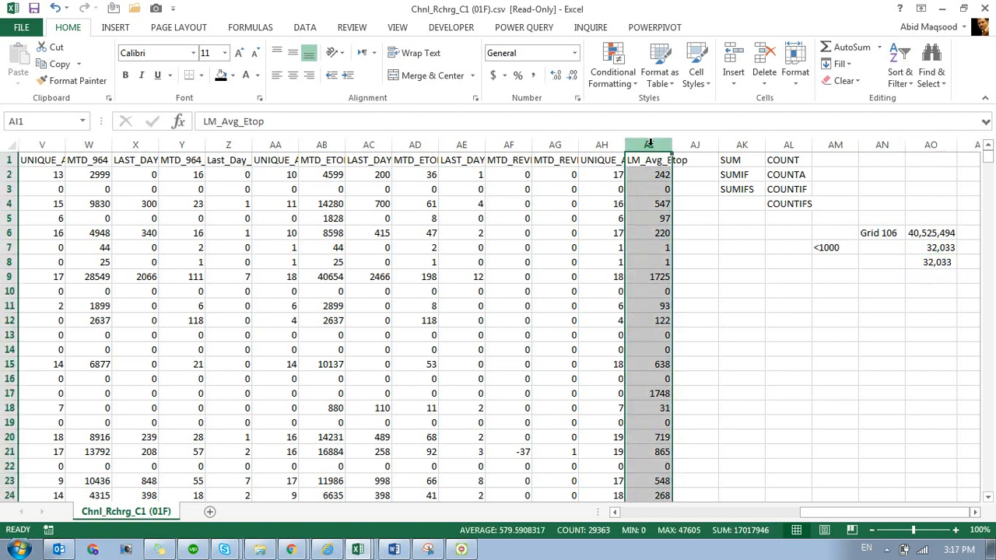
pyautogui.click(700, 243)
pyautogui.write('=cou')
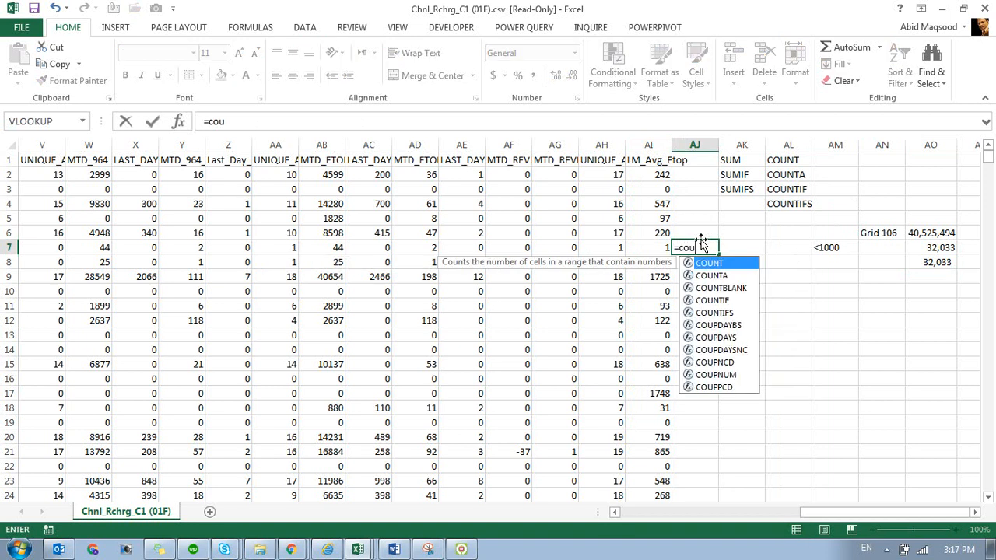
pyautogui.press('Tab')
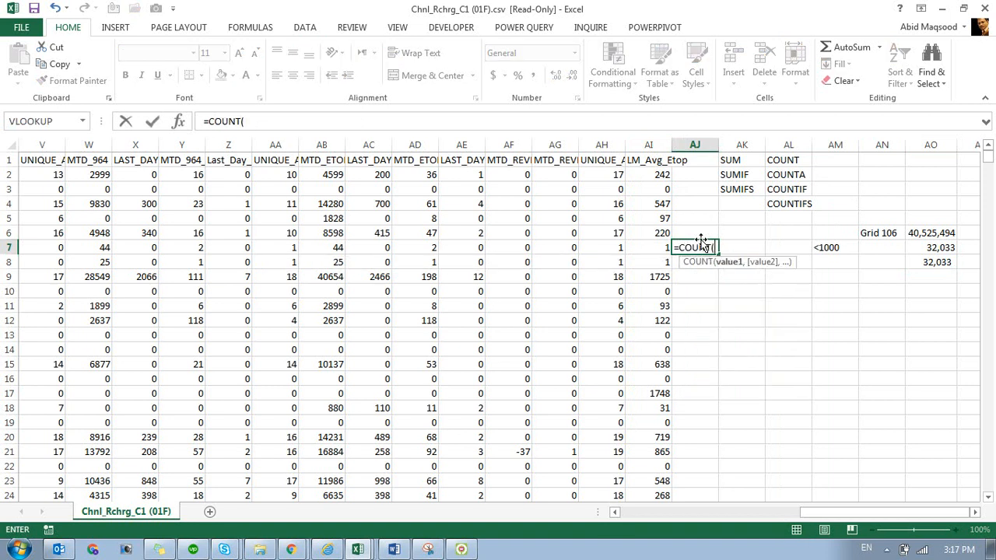
pyautogui.click(666, 145)
pyautogui.press('Return')
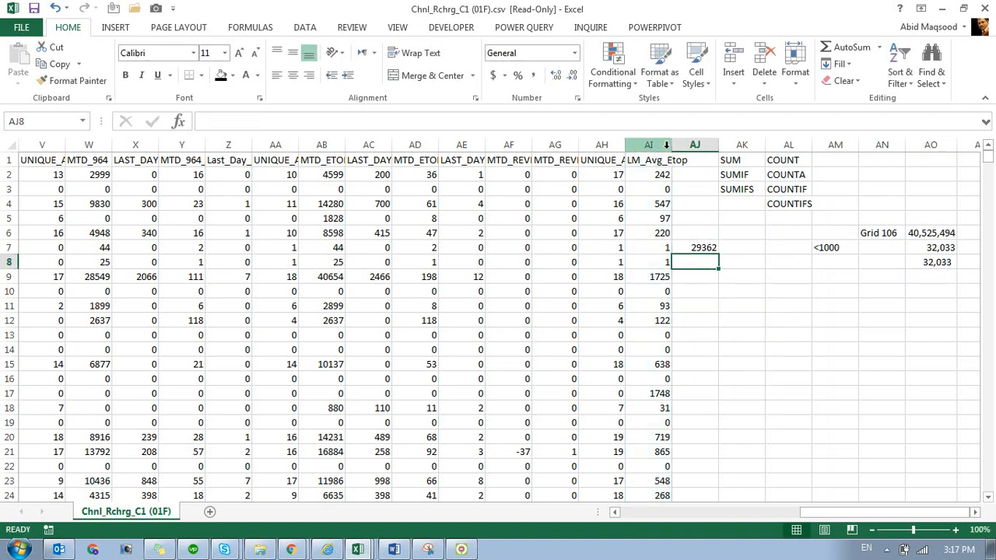
# - Enter a COUNTA formula in AJ8 over the whole LM_Avg_Etop column AI
pyautogui.write('=coun')
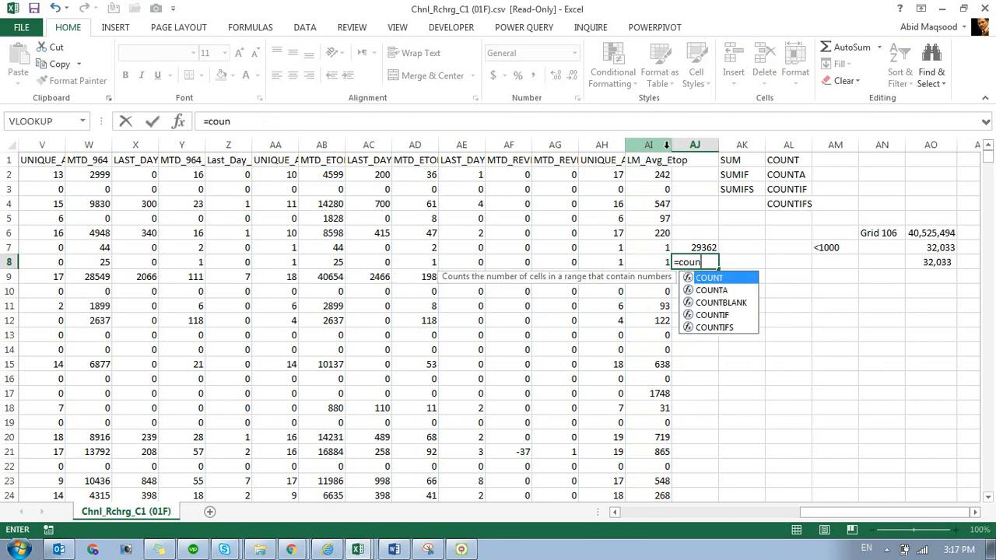
pyautogui.press('Down')
pyautogui.press('Tab')
pyautogui.click(649, 145)
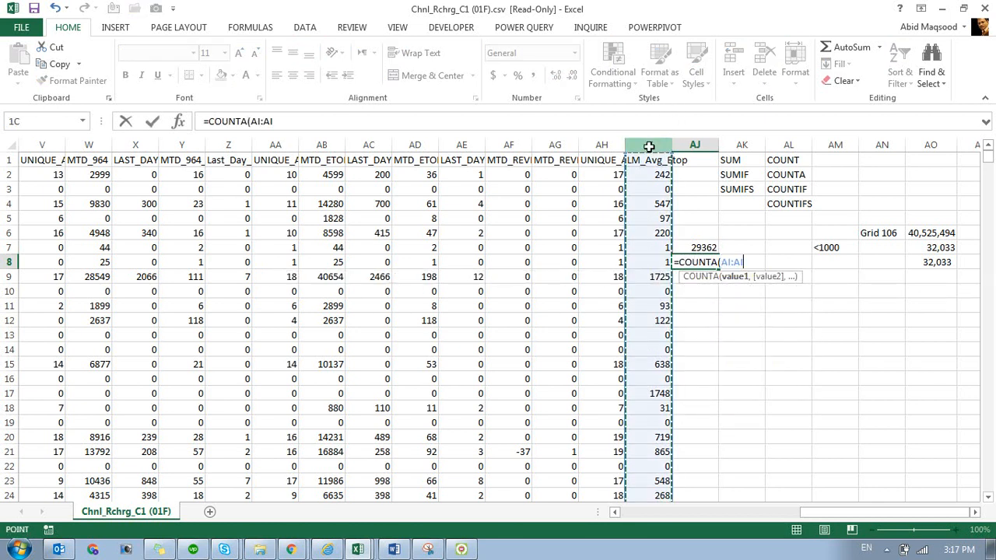
pyautogui.press('Return')
# - Format AJ7:AJ8 in comma style with no decimal places
pyautogui.press('Up')
pyautogui.press('Up')
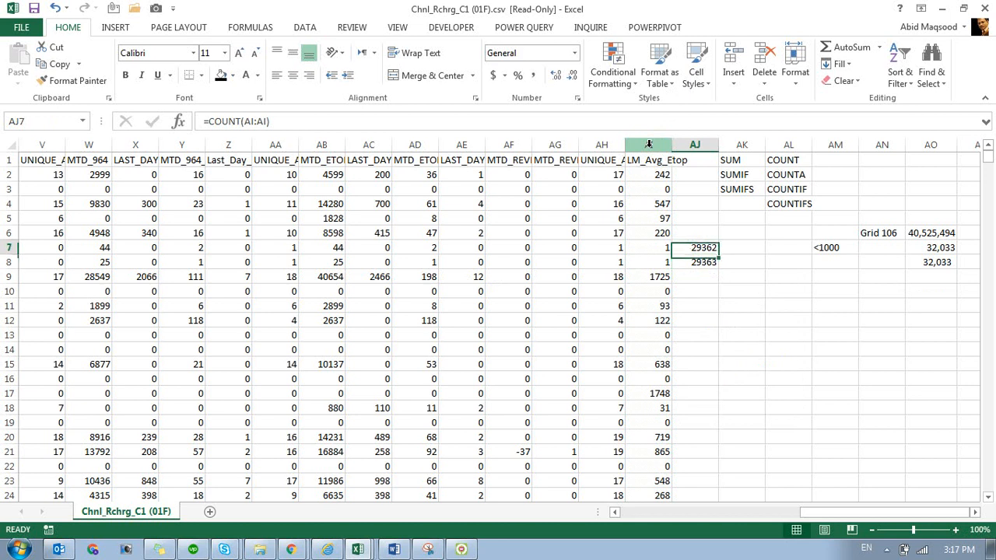
pyautogui.hotkey('shift', 'Down')
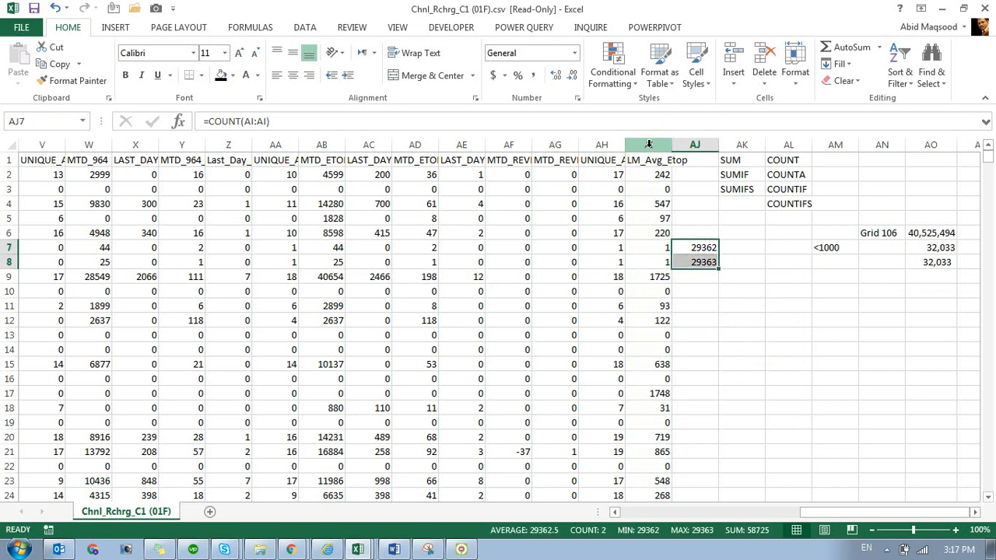
pyautogui.click(533, 78)
pyautogui.click(573, 75)
pyautogui.click(573, 74)
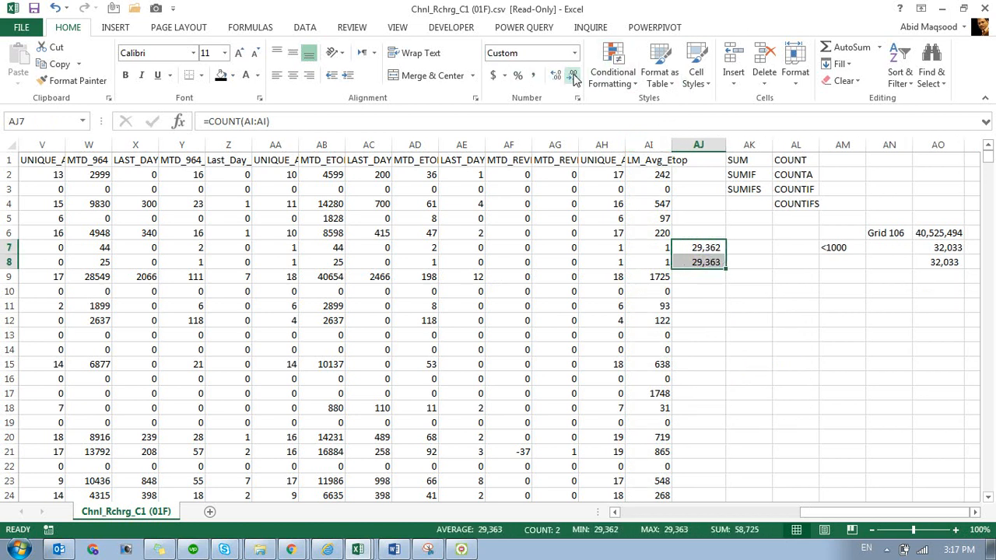
pyautogui.click(695, 247)
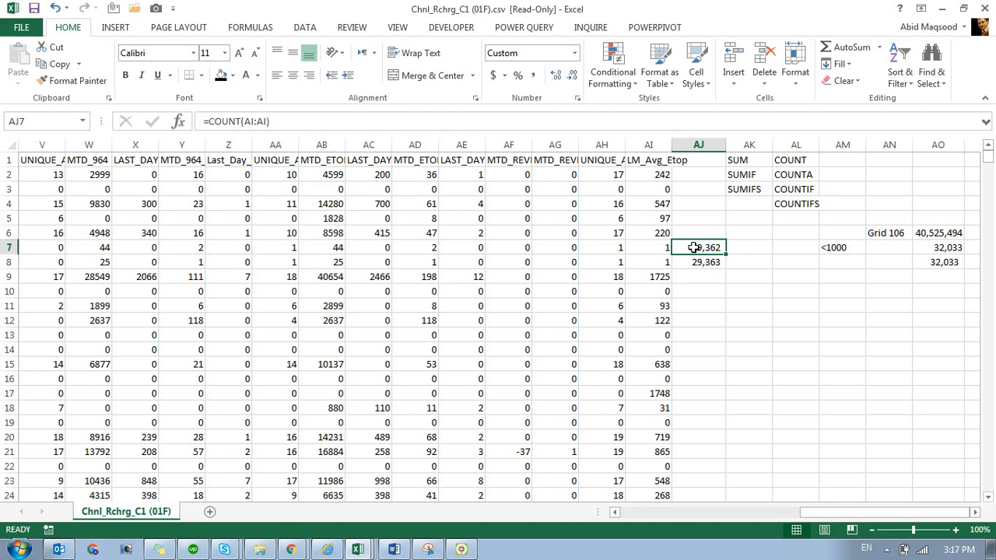
pyautogui.press('Down')
pyautogui.press('Up')
pyautogui.press('Down')
pyautogui.press('Up')
# - Enter an AVERAGE formula in AK7 over the whole LM_Avg_Etop column AI
pyautogui.press('Right')
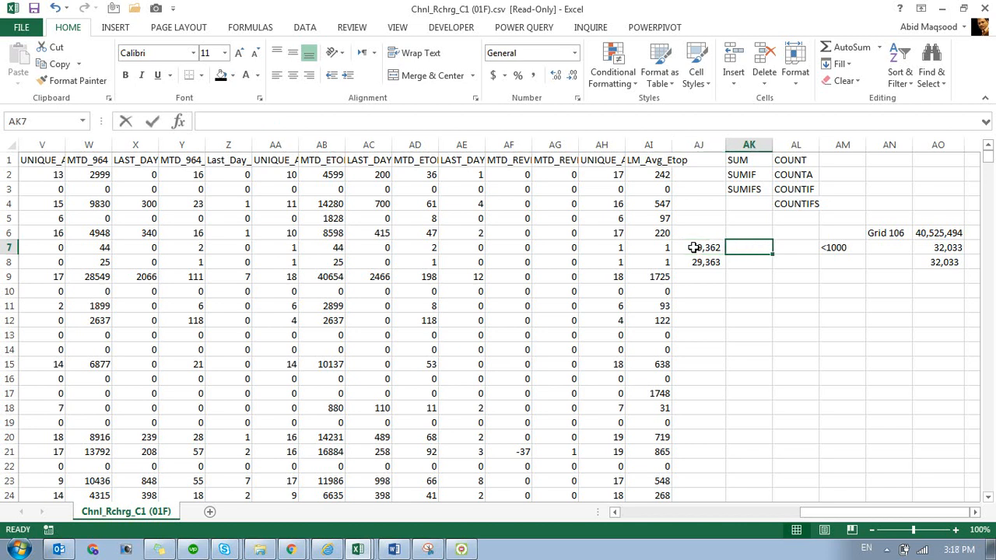
pyautogui.write('=av')
pyautogui.press('Tab')
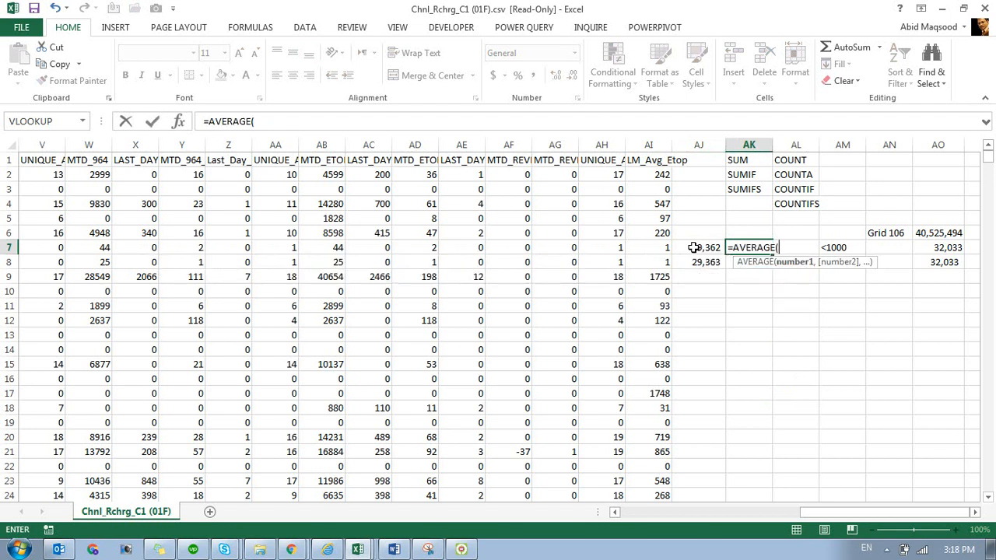
pyautogui.click(649, 143)
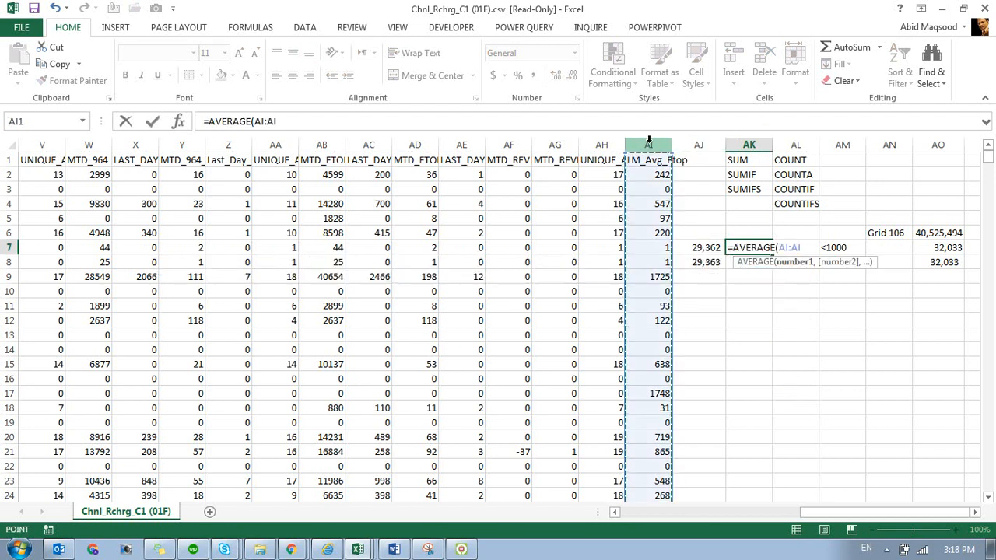
pyautogui.press('Return')
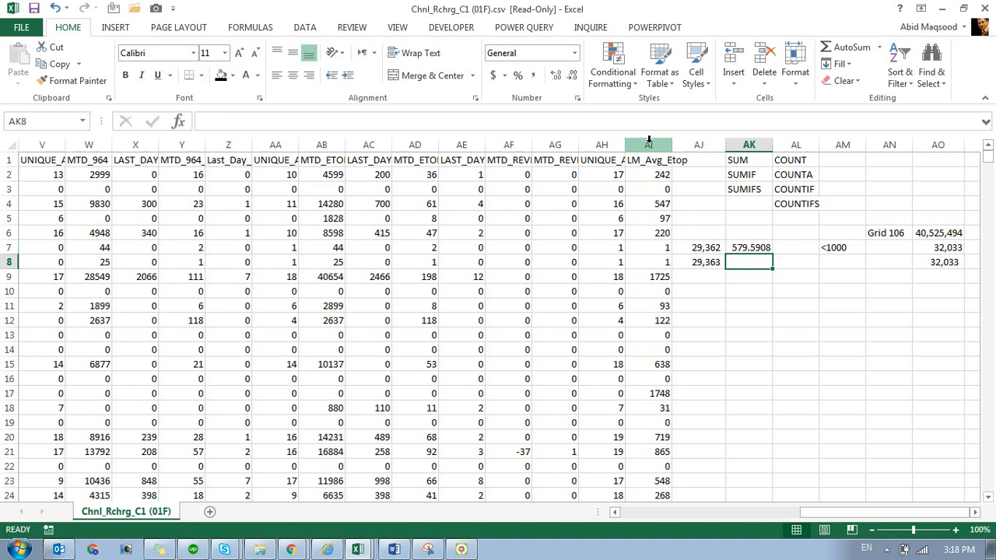
# - Enter an AVERAGEA formula in AK8 over the whole LM_Avg_Etop column AI
pyautogui.write('=av')
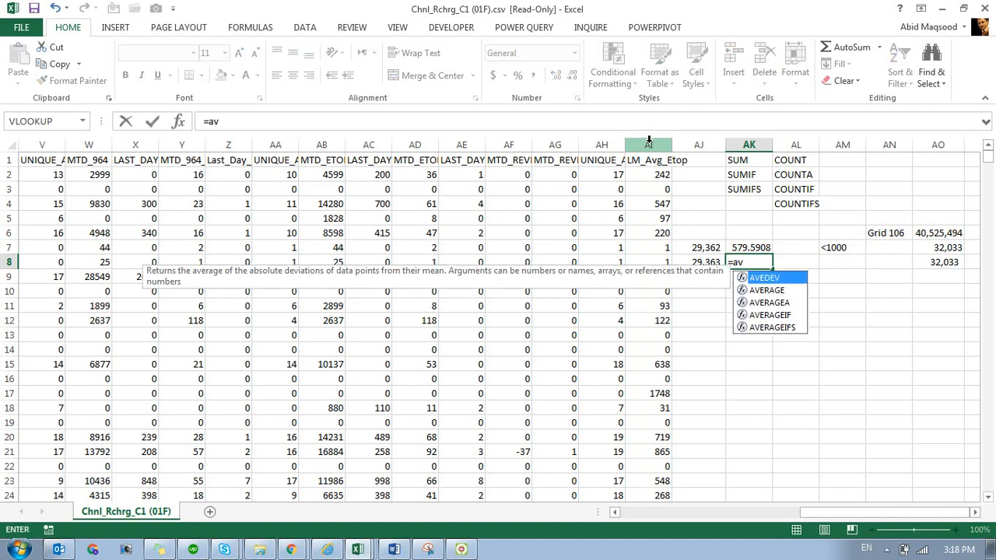
pyautogui.press('Down')
pyautogui.press('Down')
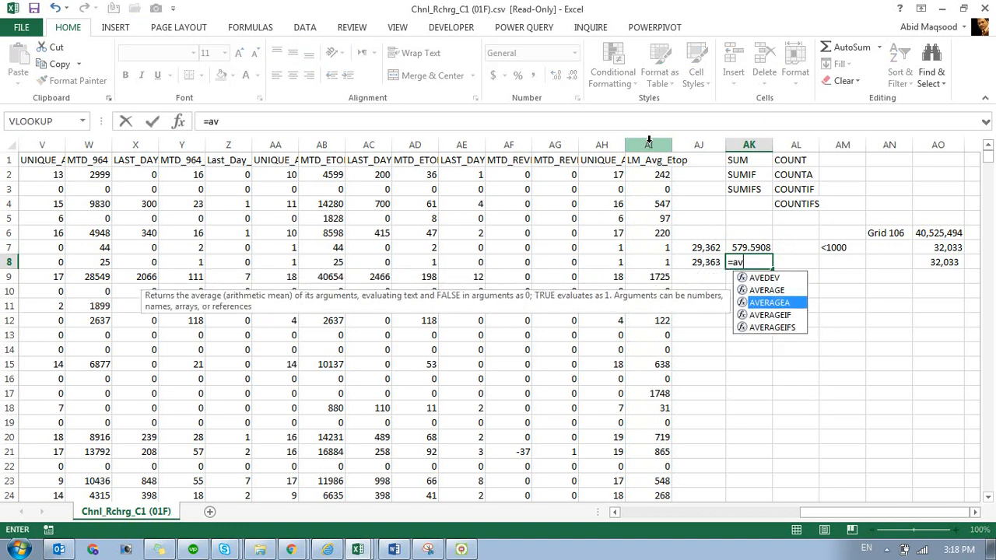
pyautogui.press('Tab')
pyautogui.click(655, 141)
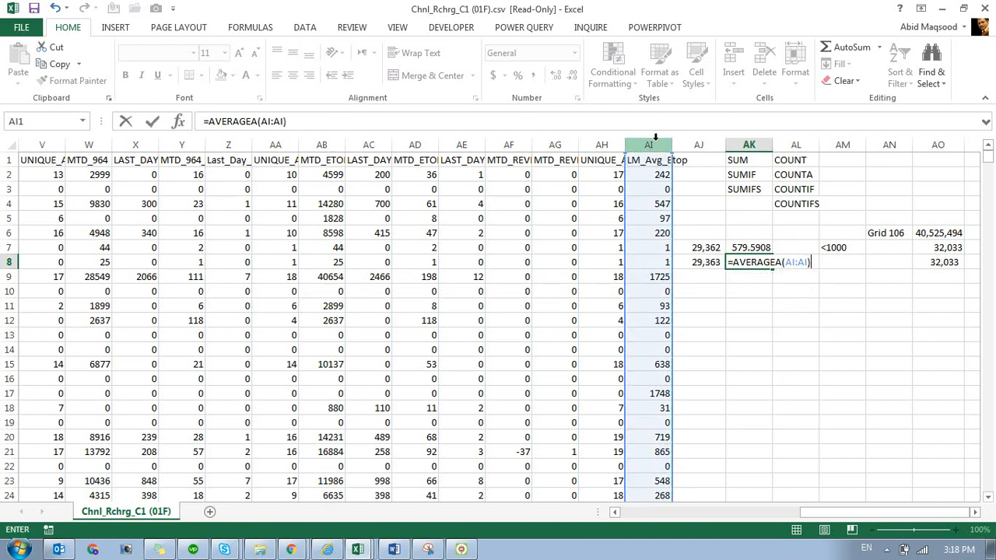
pyautogui.press('Return')
pyautogui.press('Up')
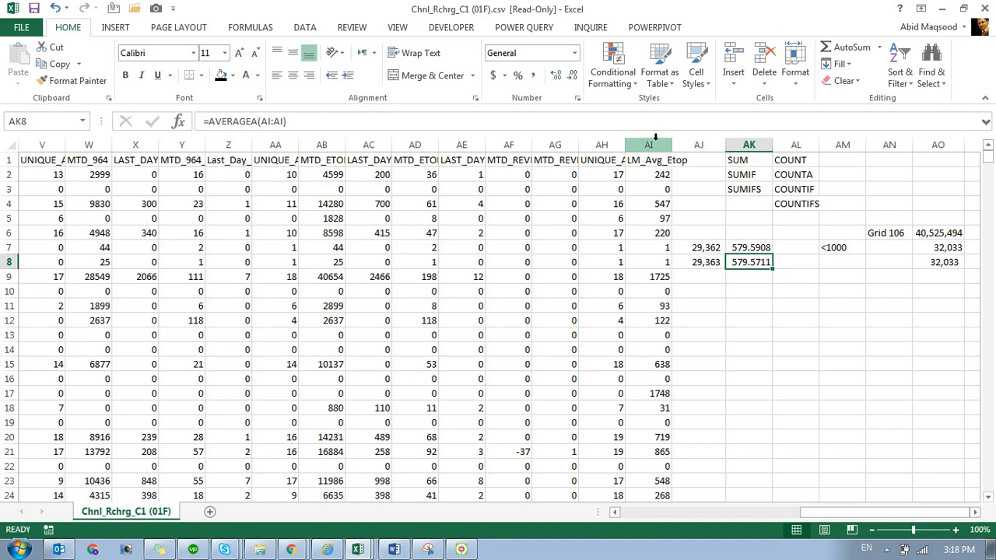
# - Clear the contents of columns AJ to AP and autofit the width of column AI
pyautogui.click(723, 141)
pyautogui.moveTo(725, 141); pyautogui.dragTo(835, 185)
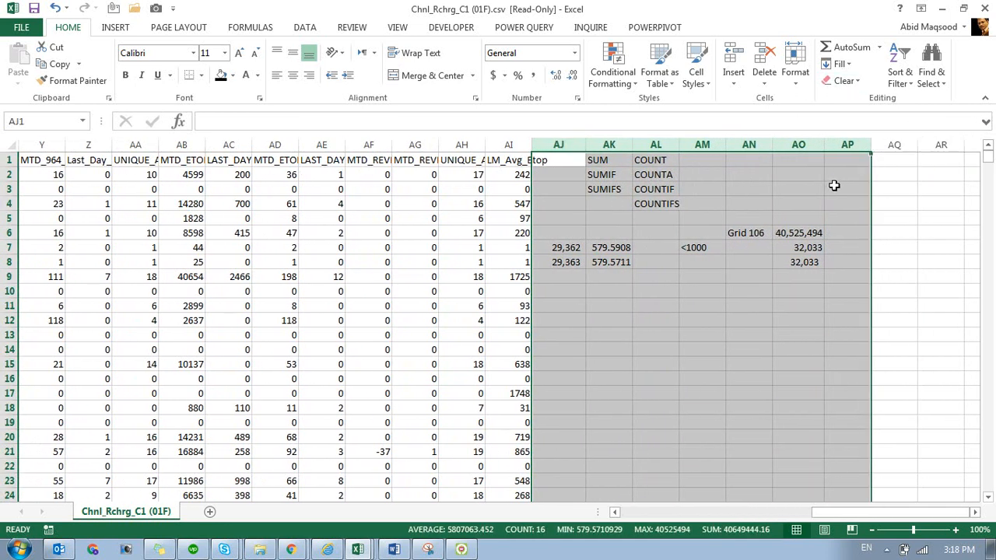
pyautogui.press('Delete')
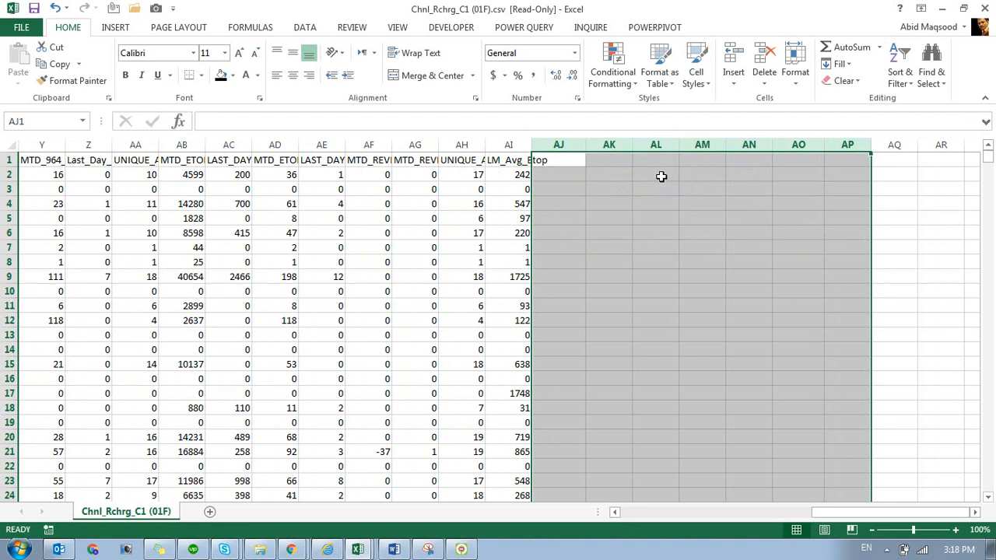
pyautogui.doubleClick(530, 148)
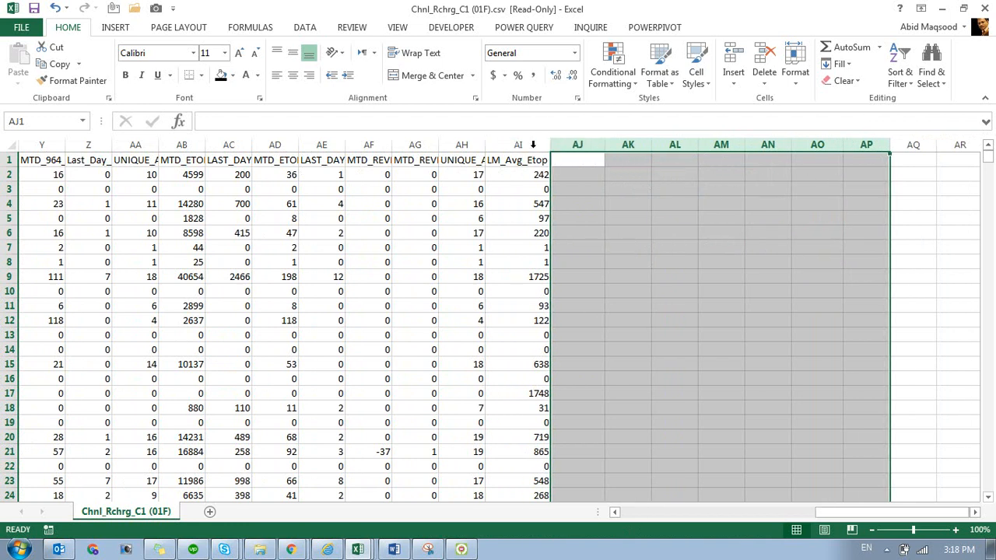
pyautogui.click(590, 187)
pyautogui.click(664, 188)
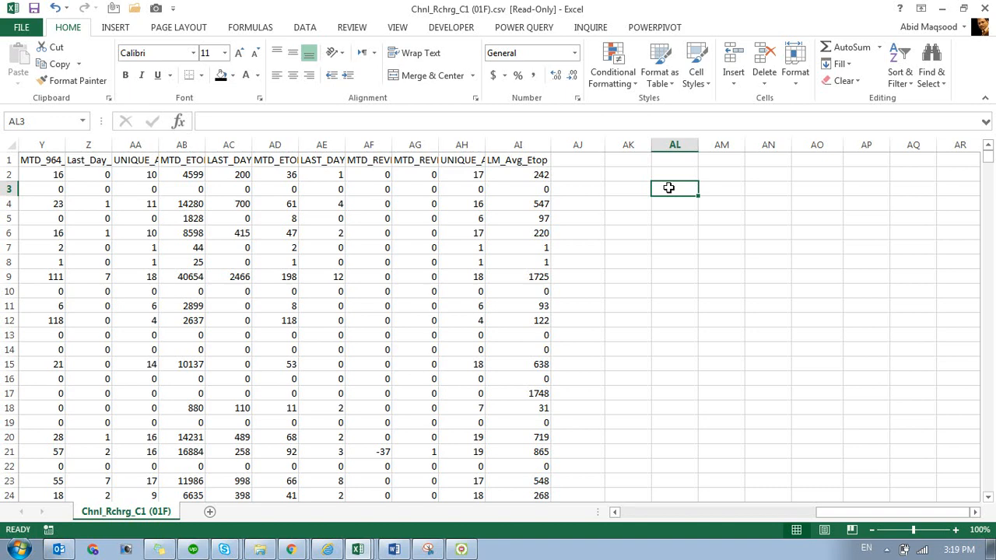
# - Switch to Windows Explorer and open Geo Marketing Dashboard - Sept'21.xlsx from the Dashboards (HQ) folder in Reports
pyautogui.click(251, 552)
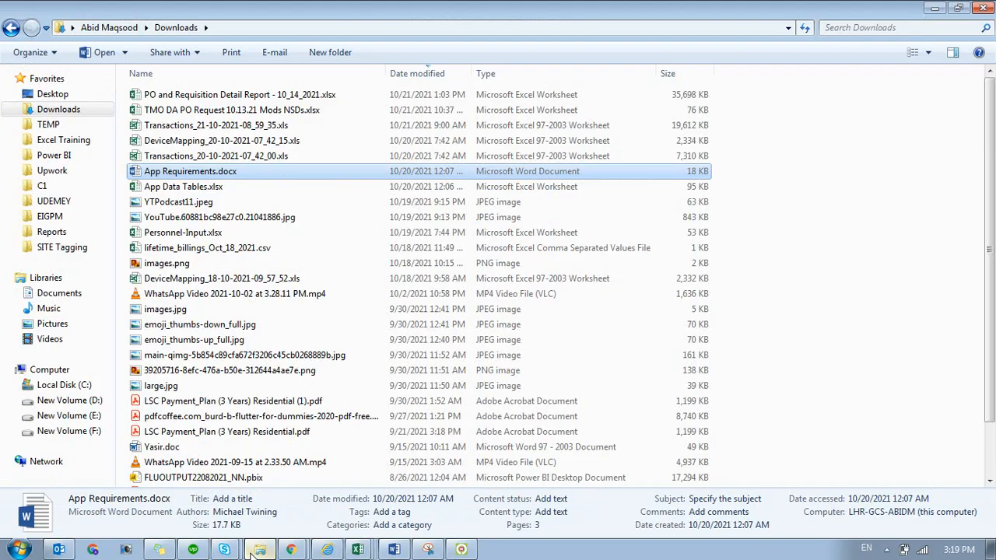
pyautogui.click(51, 232)
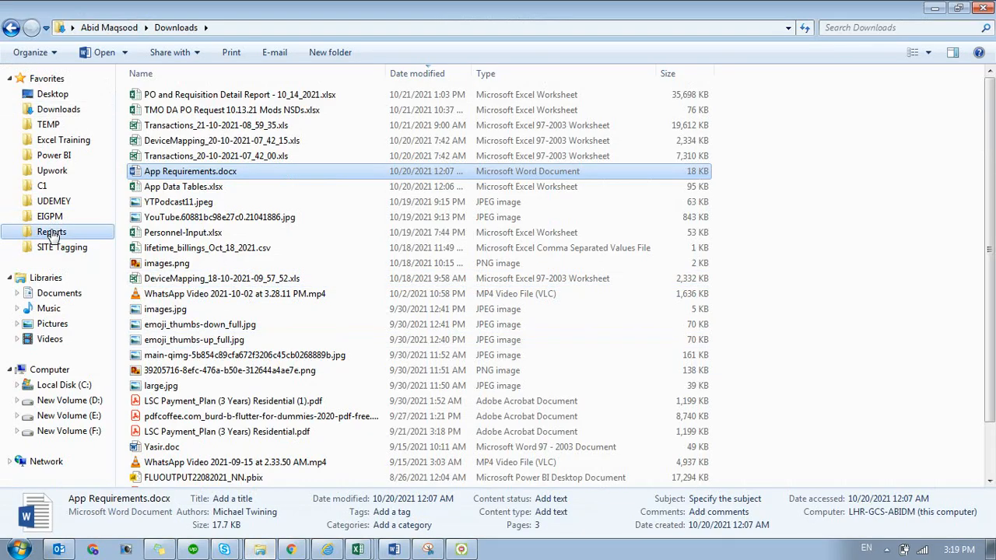
pyautogui.doubleClick(185, 305)
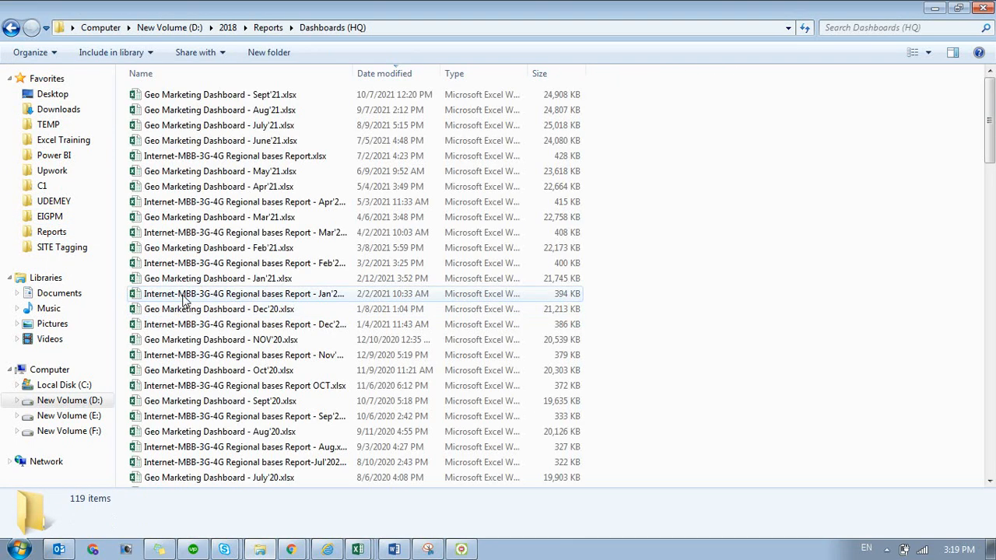
pyautogui.doubleClick(257, 97)
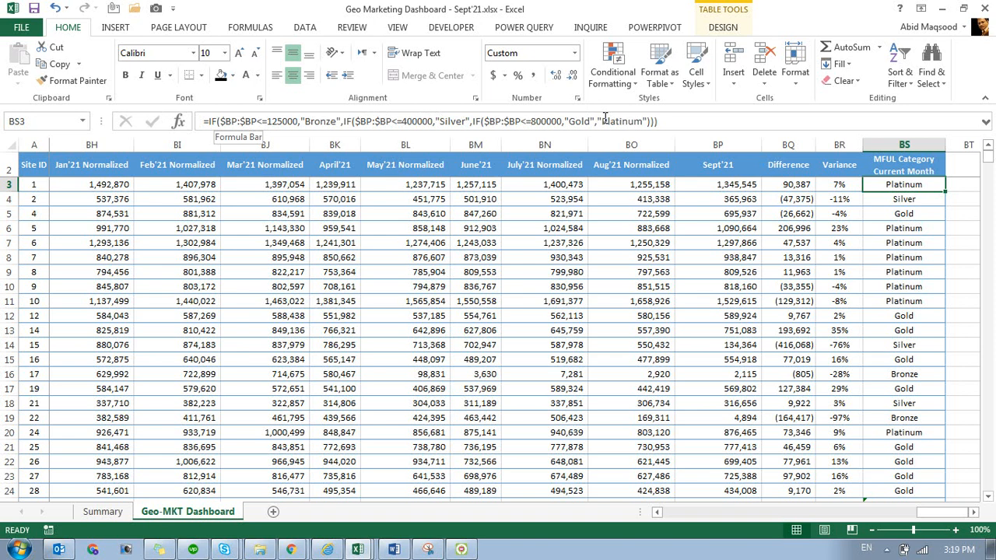
pyautogui.hotkey('ctrl', 'Tab')
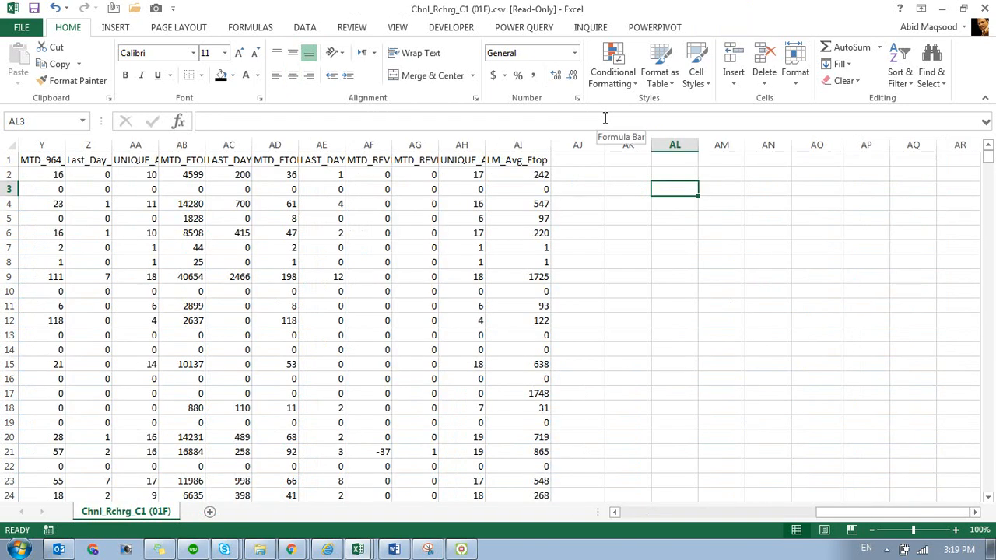
pyautogui.hotkey('ctrl', 'Tab')
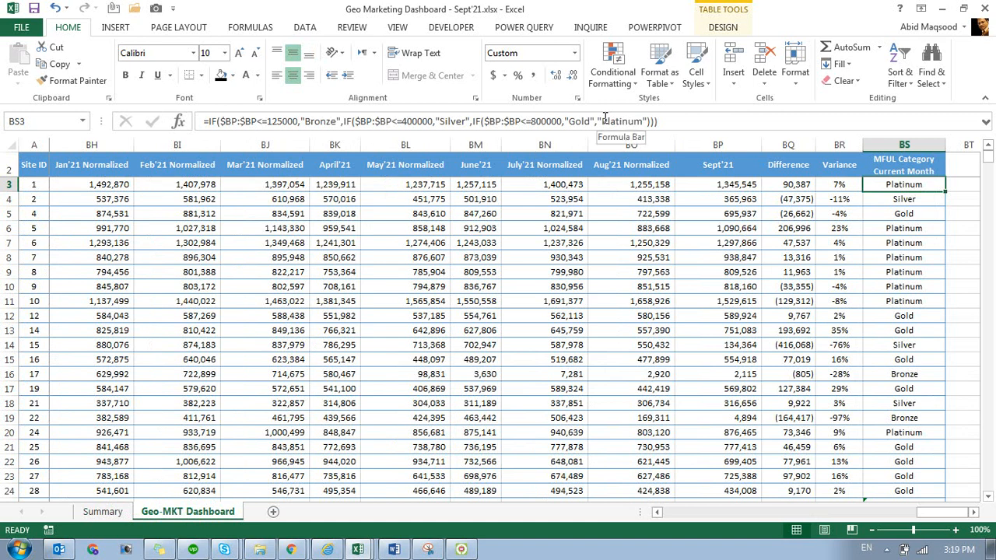
pyautogui.press('Right')
pyautogui.press('Right')
pyautogui.press('Right')
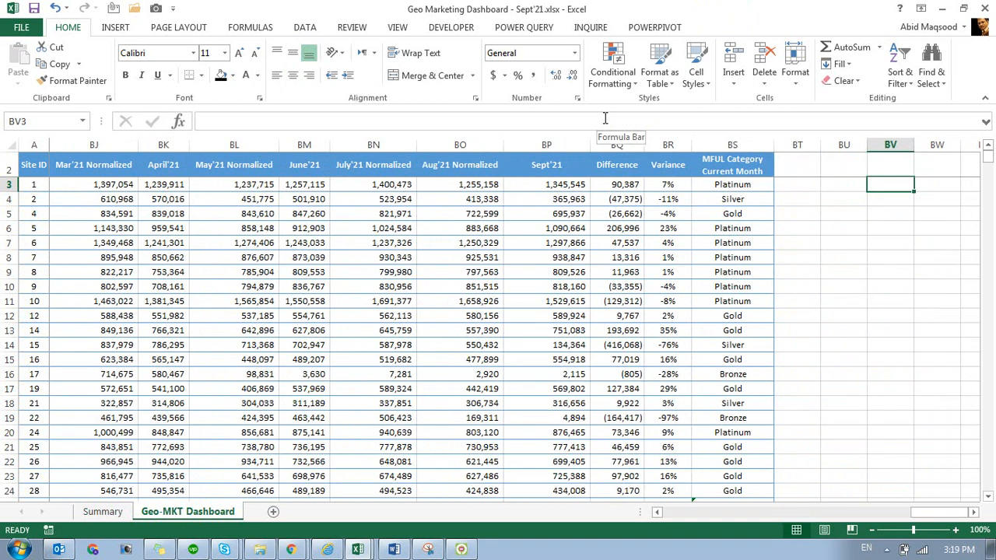
pyautogui.write('12')
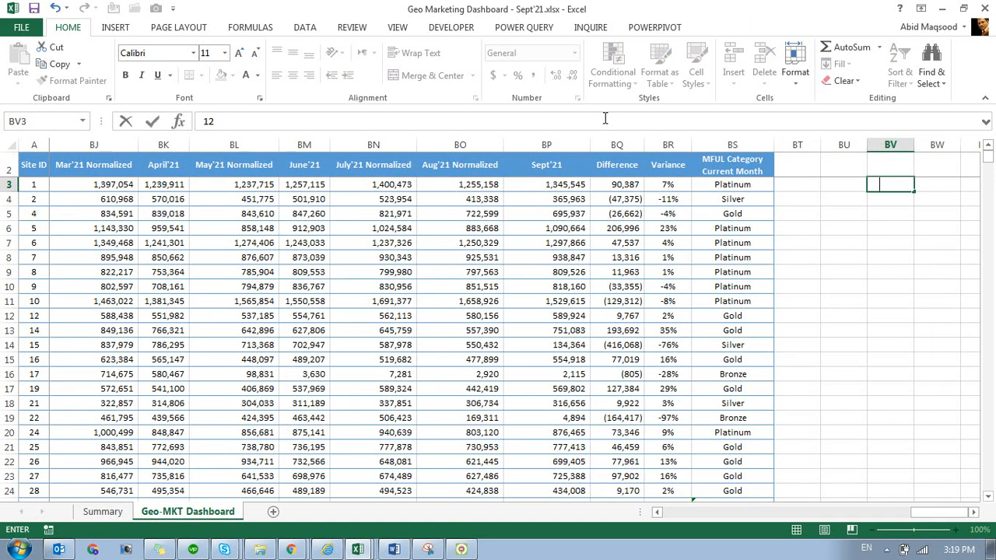
pyautogui.press('Escape')
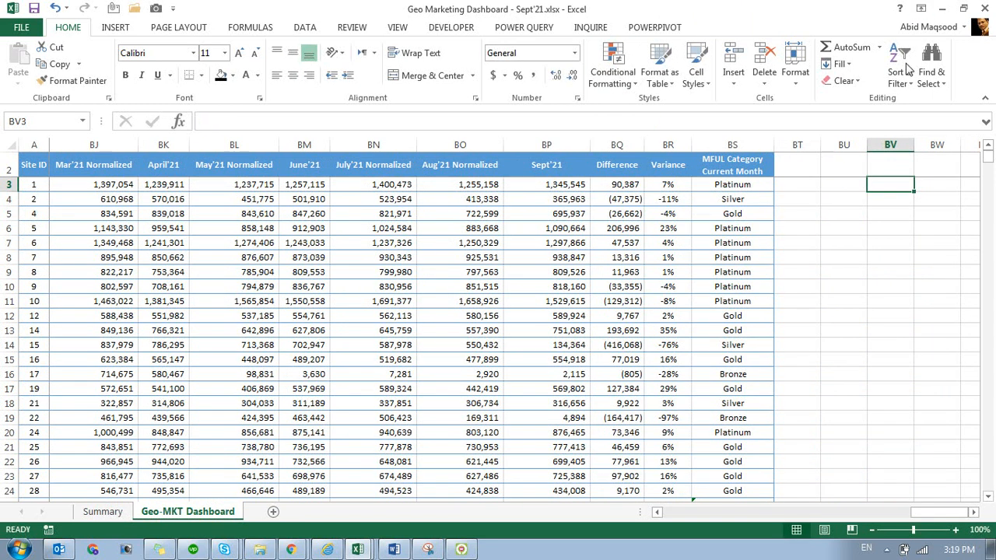
pyautogui.click(891, 146)
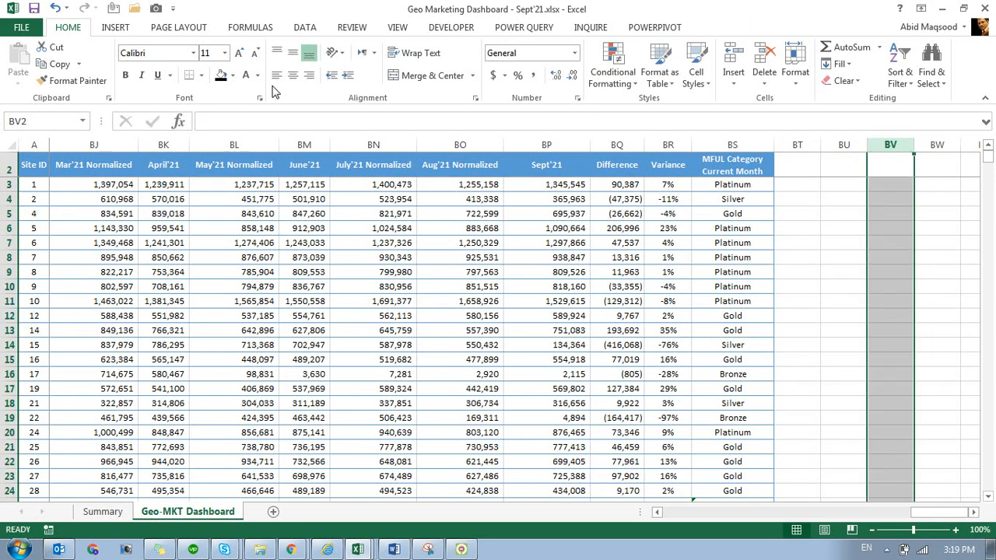
# - Enter the Bronze threshold 125000 in the blank cell BV4 beside the dashboard table
pyautogui.click(884, 199)
pyautogui.write('125000')
pyautogui.hotkey('ctrl', 'Return')
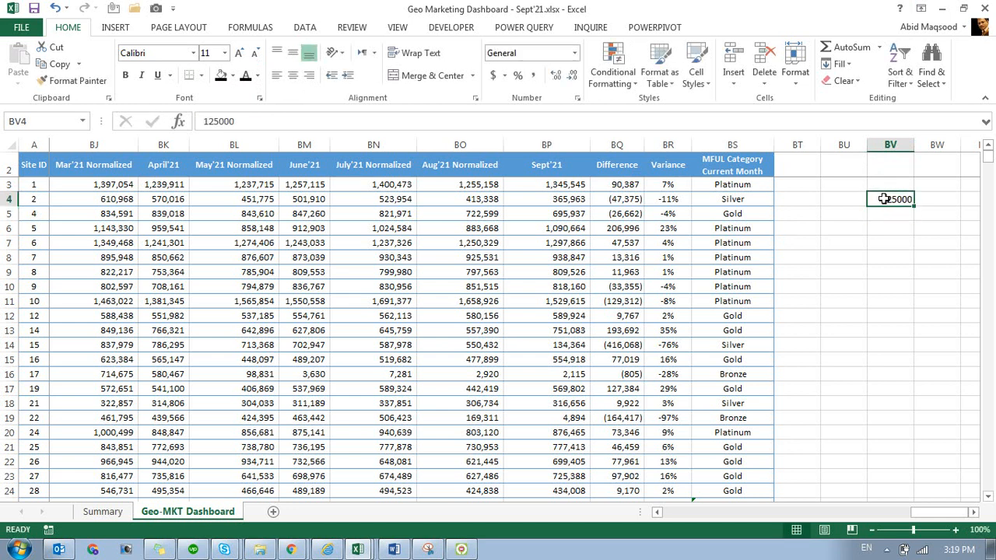
# - Check the nested IF category formula in BS4 and change the value in BV4 to 125001
pyautogui.press('Left')
pyautogui.press('Left')
pyautogui.press('Left')
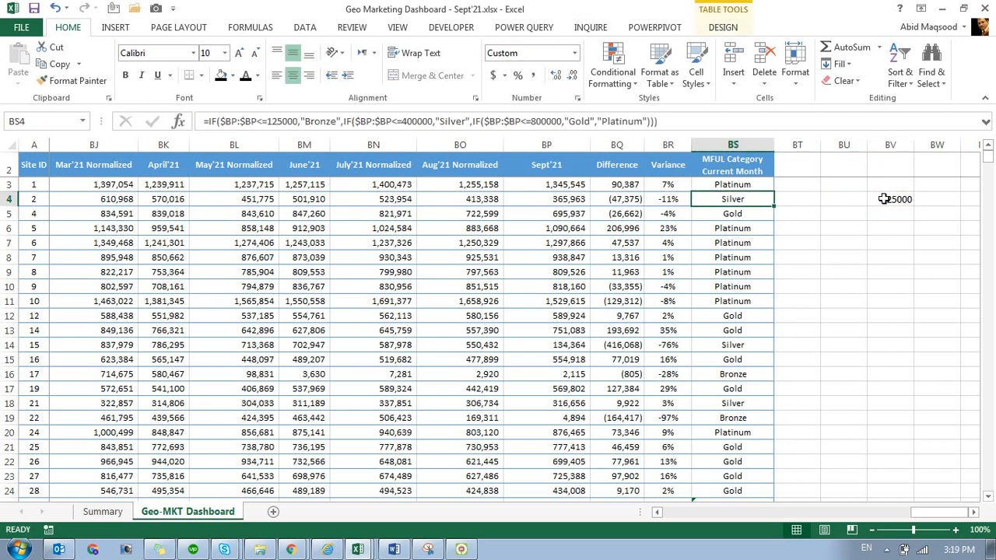
pyautogui.press('Right')
pyautogui.press('Right')
pyautogui.press('Right')
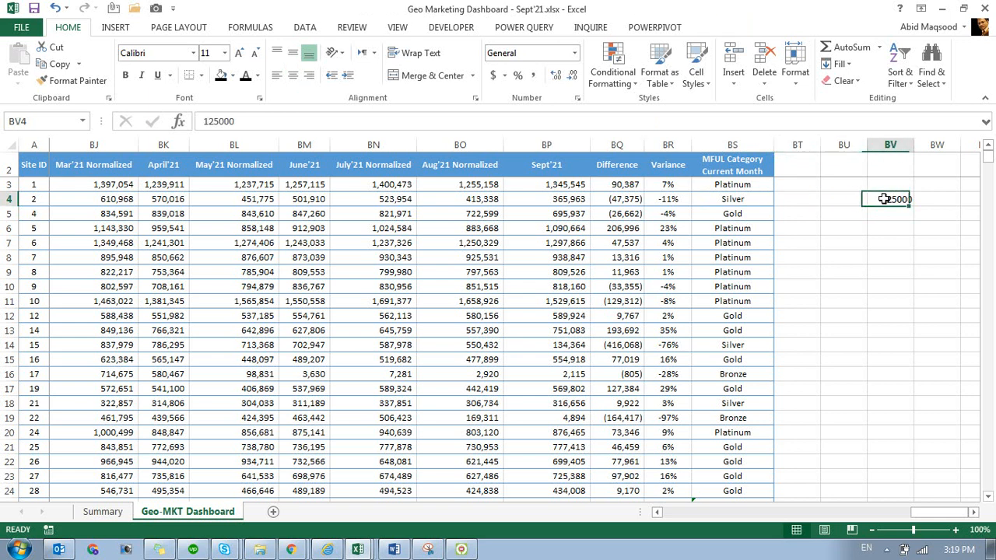
pyautogui.press('F2')
pyautogui.press('BackSpace')
pyautogui.write('1')
pyautogui.press('Return')
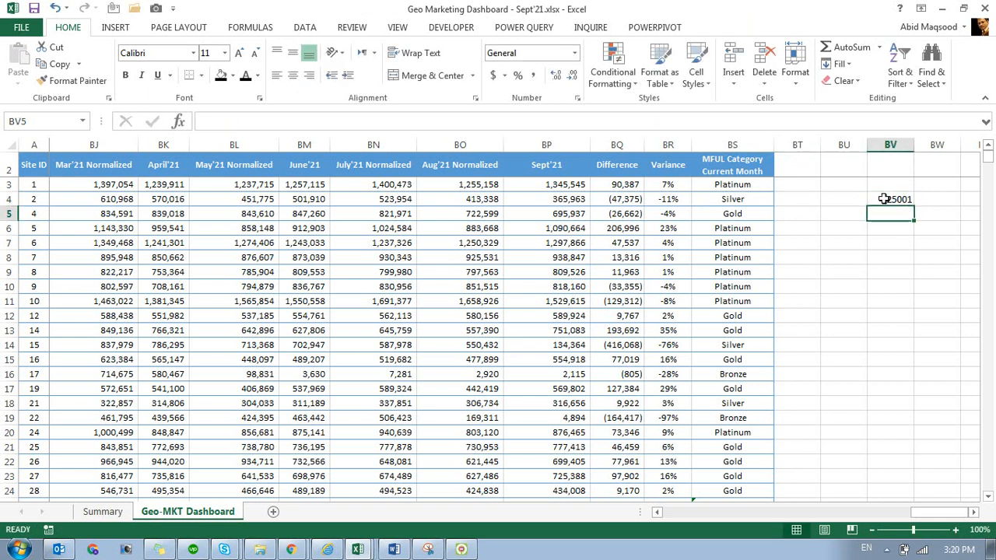
# - Enter 400001 in BV5 and show the nested IF category formula in BS5
pyautogui.write('400001')
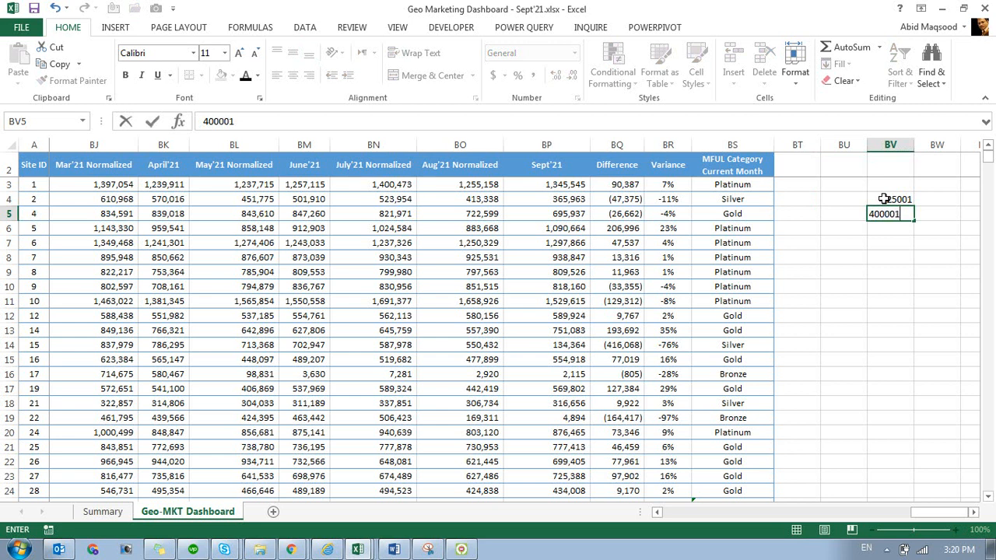
pyautogui.press('Return')
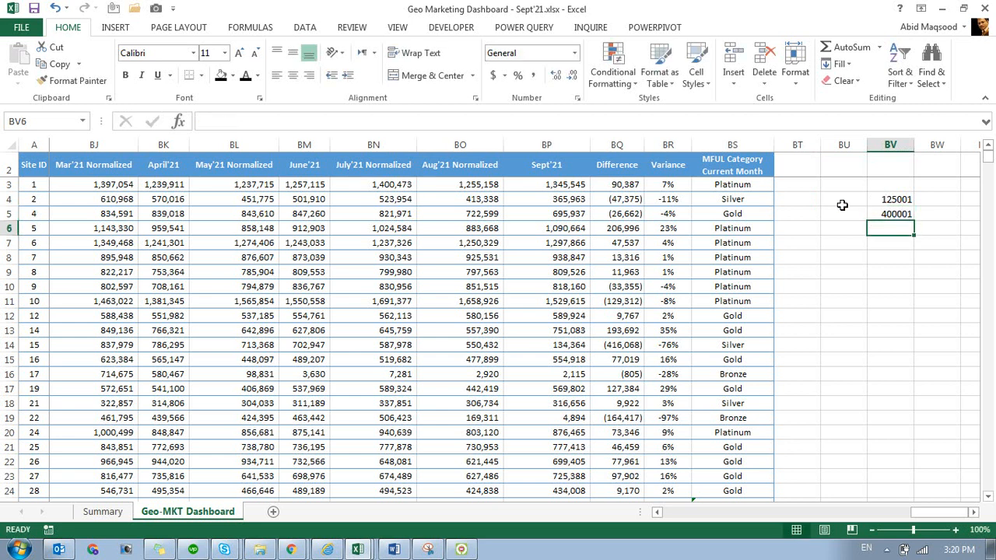
pyautogui.click(727, 217)
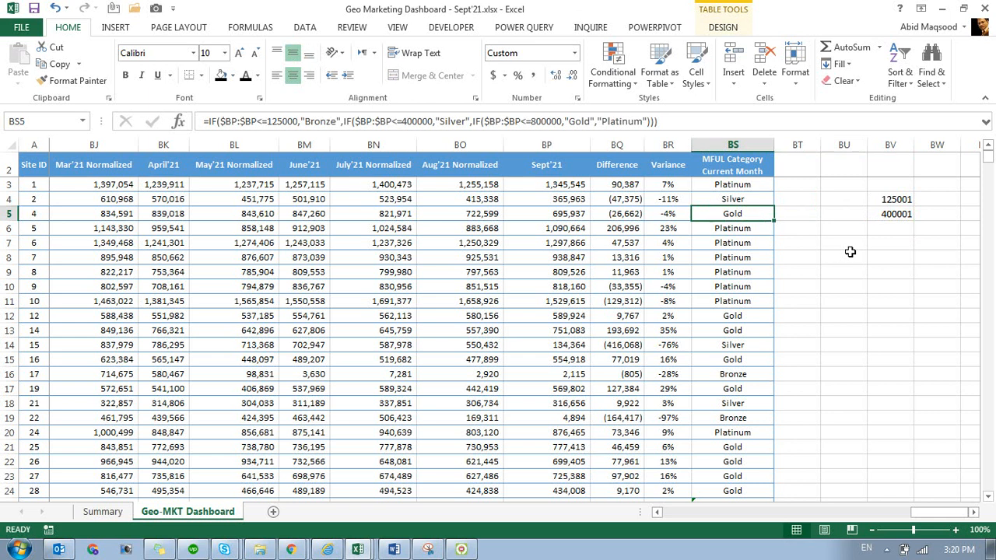
# - Enter the remaining category thresholds: 800001 in BV6 and 0 in BV3
pyautogui.click(885, 227)
pyautogui.write('8')
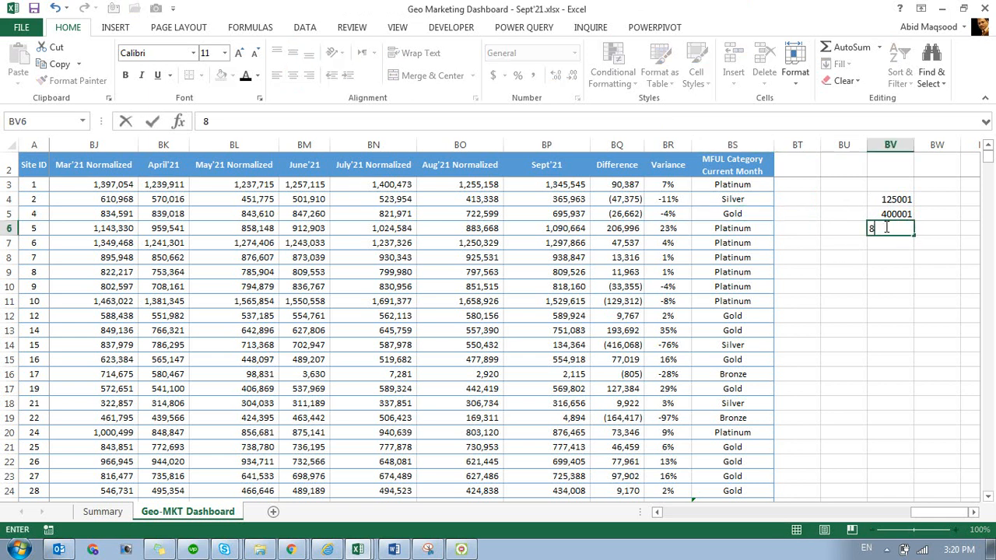
pyautogui.write('00001')
pyautogui.press('Return')
pyautogui.press('Up')
pyautogui.press('Up')
pyautogui.press('Up')
pyautogui.press('Up')
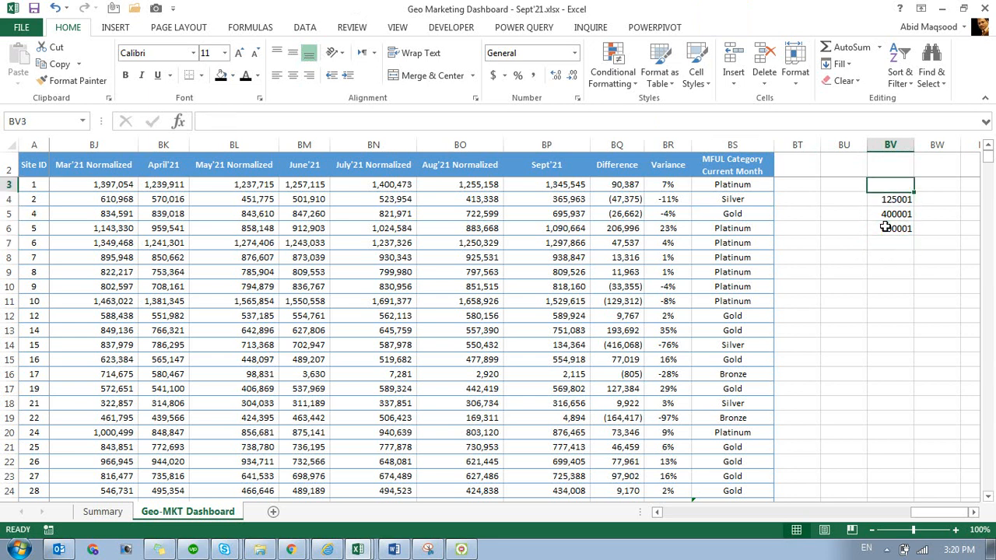
pyautogui.write('0')
pyautogui.press('Return')
# - Enter the label Bronze in BU3 and copy column BV's formatting to column BU with the Format Painter
pyautogui.press('Up')
pyautogui.press('Left')
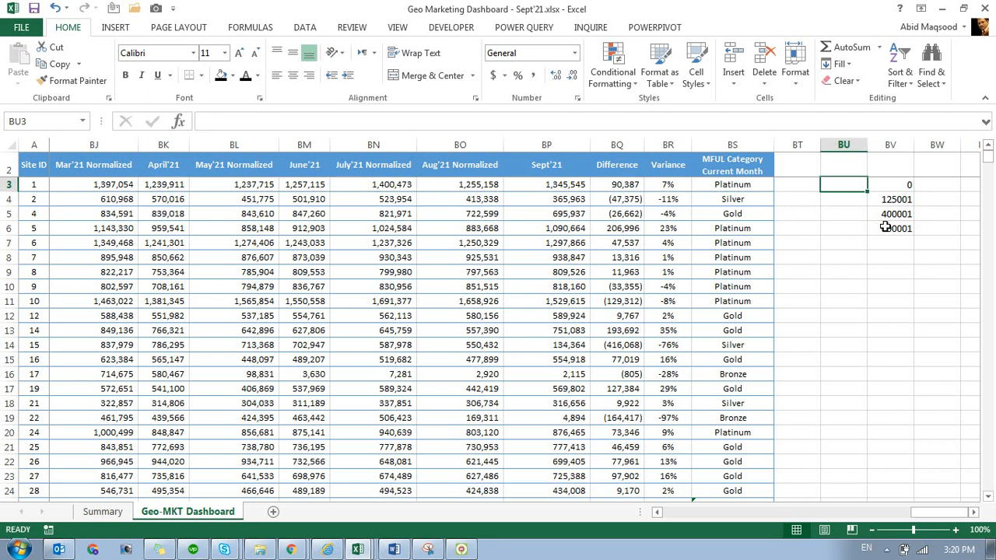
pyautogui.write('Bronze')
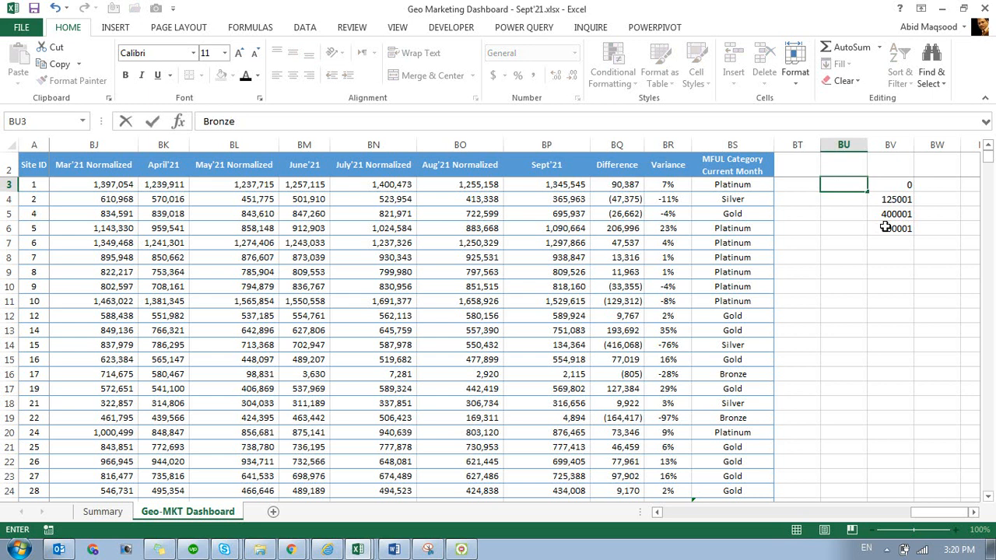
pyautogui.press('Return')
pyautogui.click(896, 145)
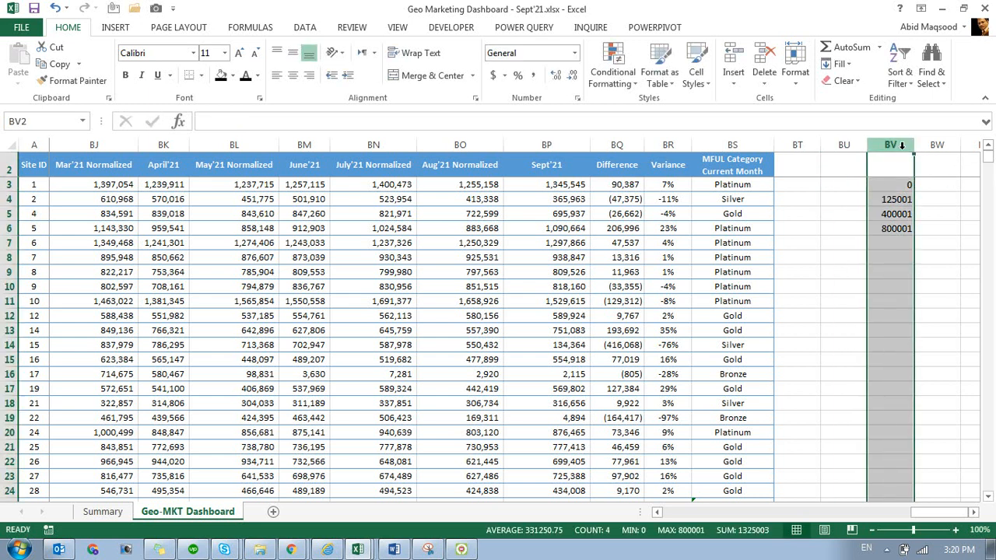
pyautogui.click(74, 80)
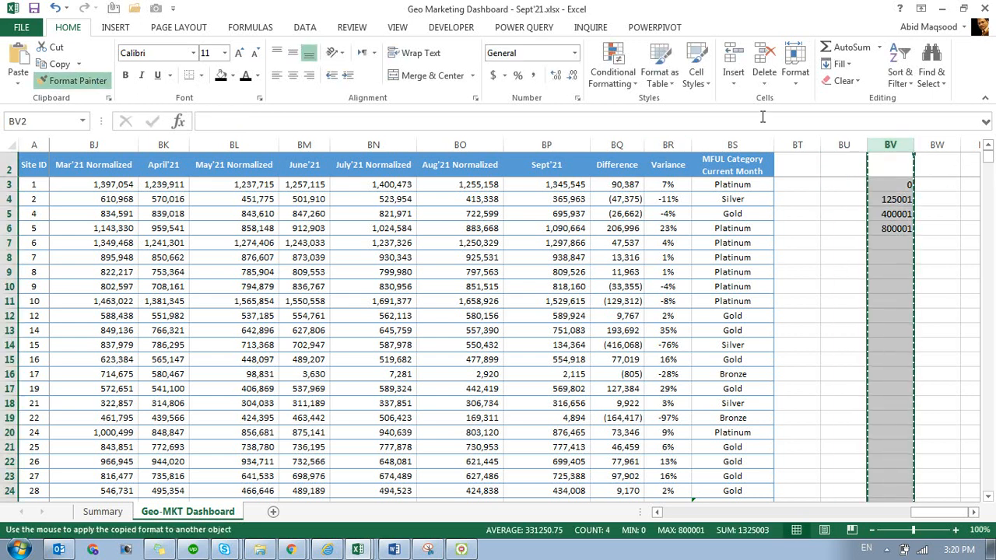
pyautogui.click(844, 145)
# - Enter the category labels Silver, Gold and Platinum in BU4:BU6 beside their thresholds
pyautogui.click(844, 200)
pyautogui.write('Silve')
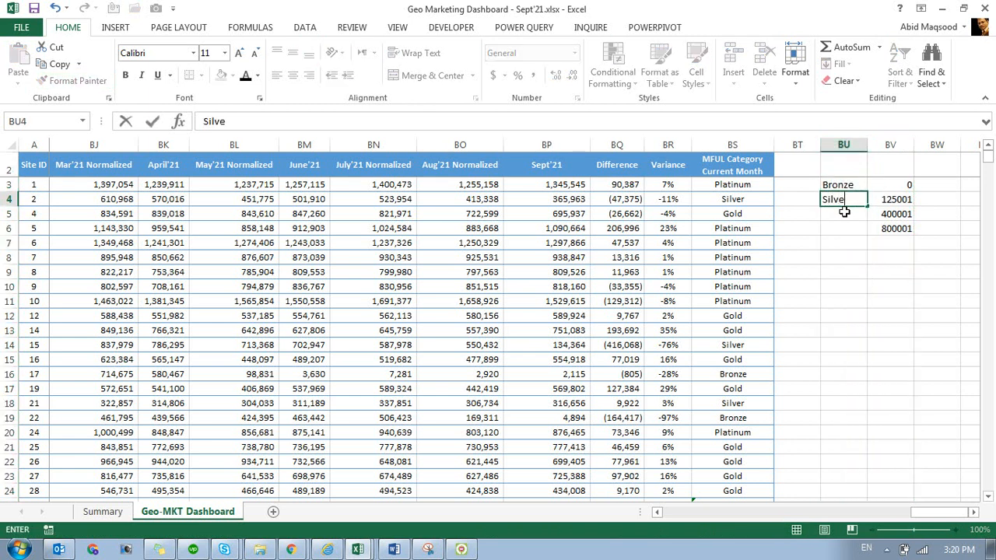
pyautogui.write('r')
pyautogui.press('Return')
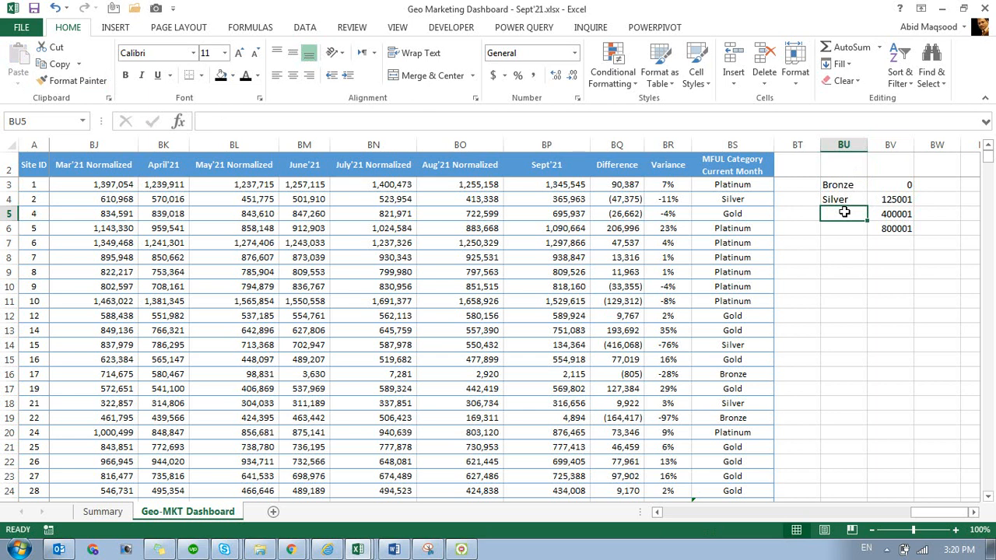
pyautogui.write('Gold')
pyautogui.press('Return')
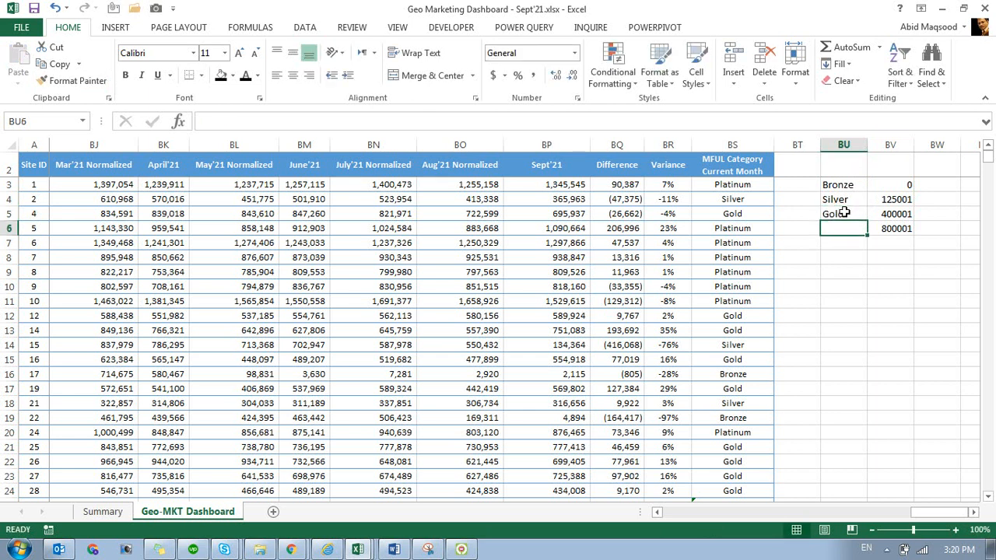
pyautogui.write('Pla')
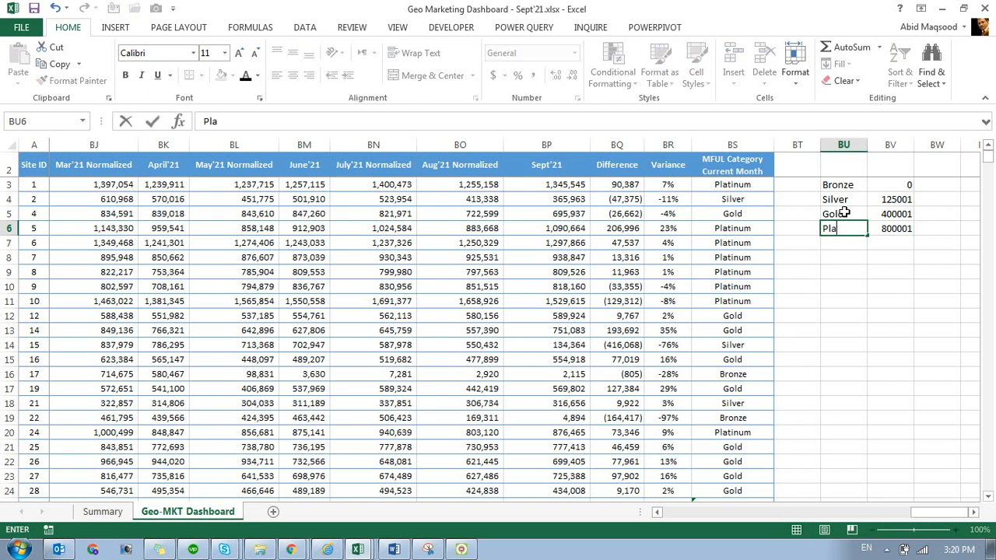
pyautogui.write('tinum')
pyautogui.press('Return')
# - Copy the category labels in BU3:BU6 to the column after the thresholds, starting at BW3
pyautogui.press('Up')
pyautogui.press('Up')
pyautogui.press('Up')
pyautogui.press('Up')
pyautogui.hotkey('ctrl', 'shift', 'Down')
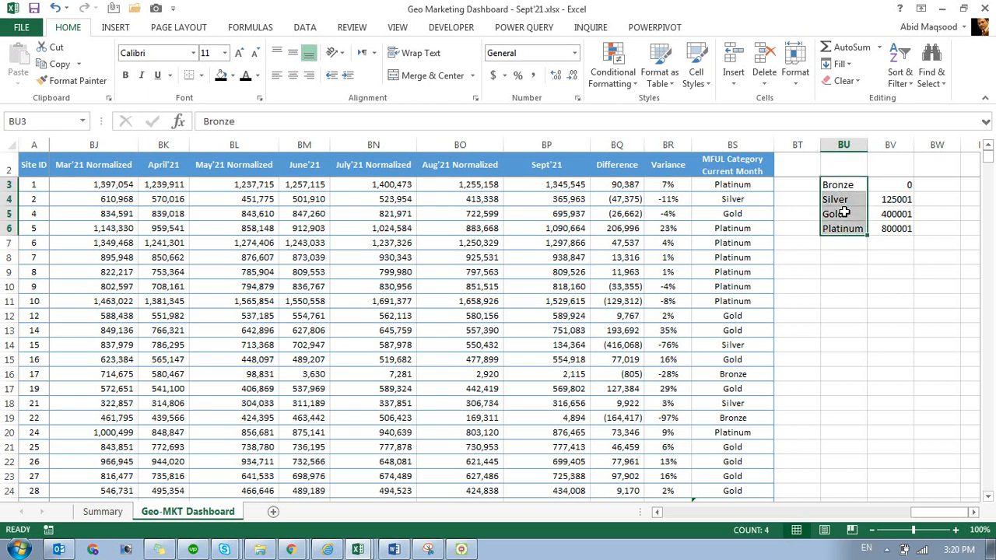
pyautogui.hotkey('ctrl', 'c')
pyautogui.press('Right')
pyautogui.press('Right')
pyautogui.hotkey('ctrl', 'v')
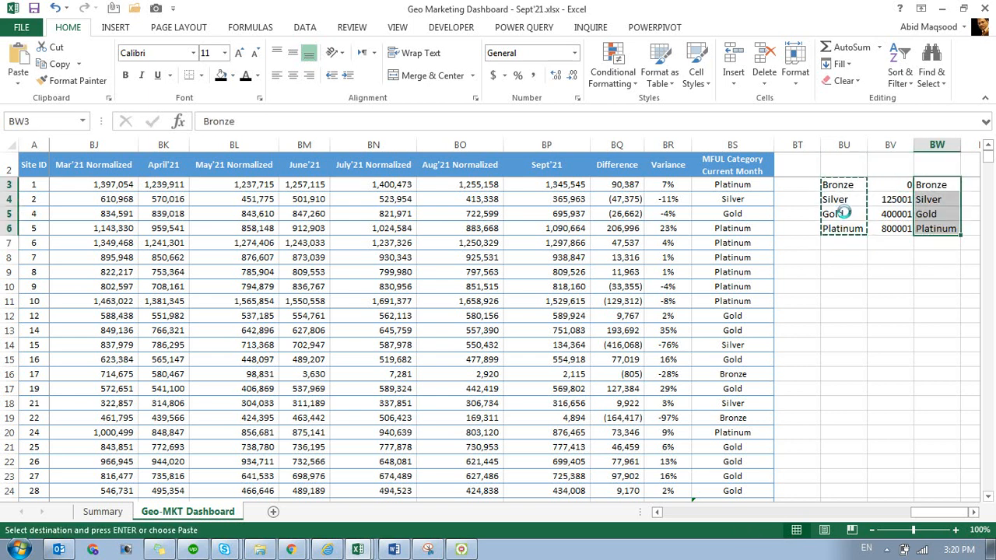
# - Delete the original category labels from BU3:BU6
pyautogui.press('Escape')
pyautogui.press('Left')
pyautogui.press('Left')
pyautogui.hotkey('ctrl', 'shift', 'Down')
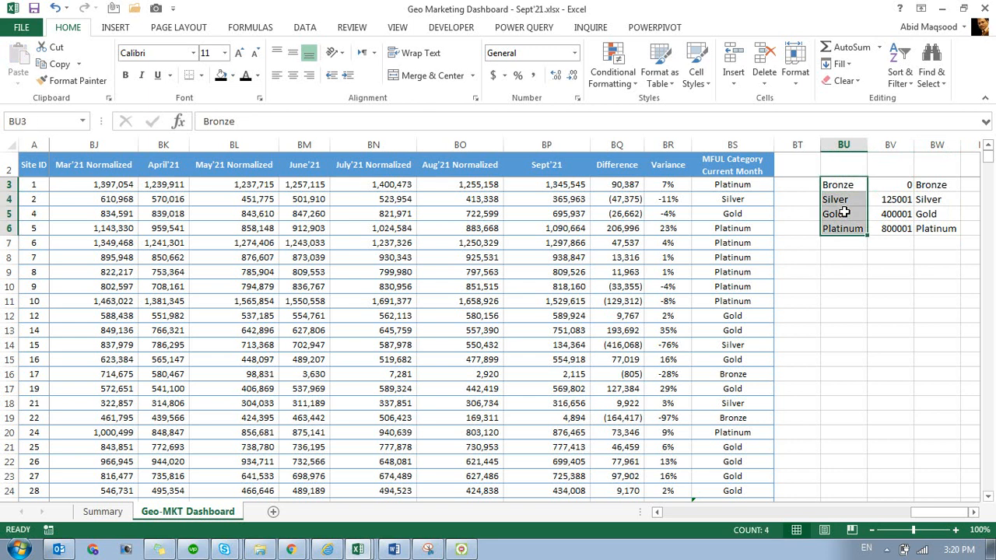
pyautogui.press('Delete')
pyautogui.press('Down')
pyautogui.press('Up')
pyautogui.press('Up')
pyautogui.press('Right')
pyautogui.press('Down')
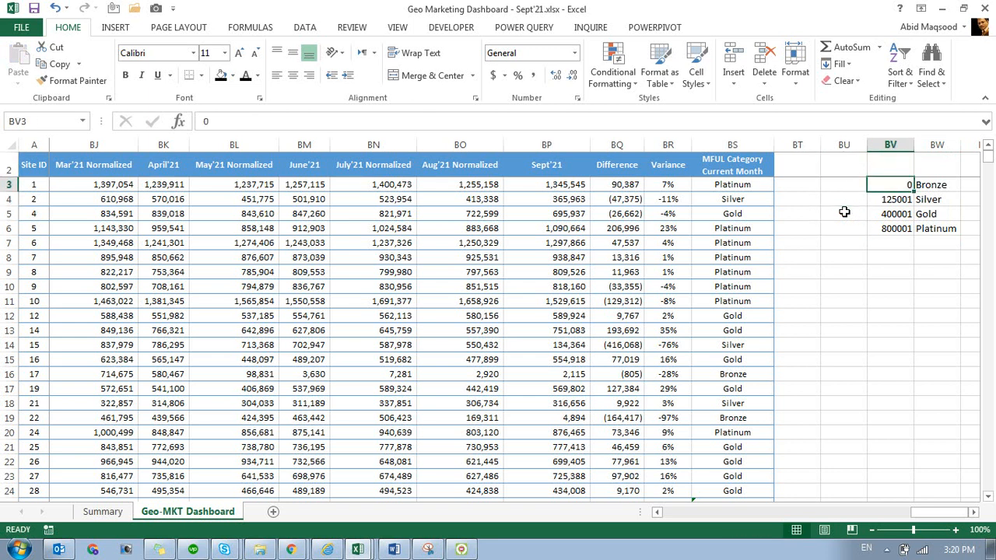
pyautogui.press('Down')
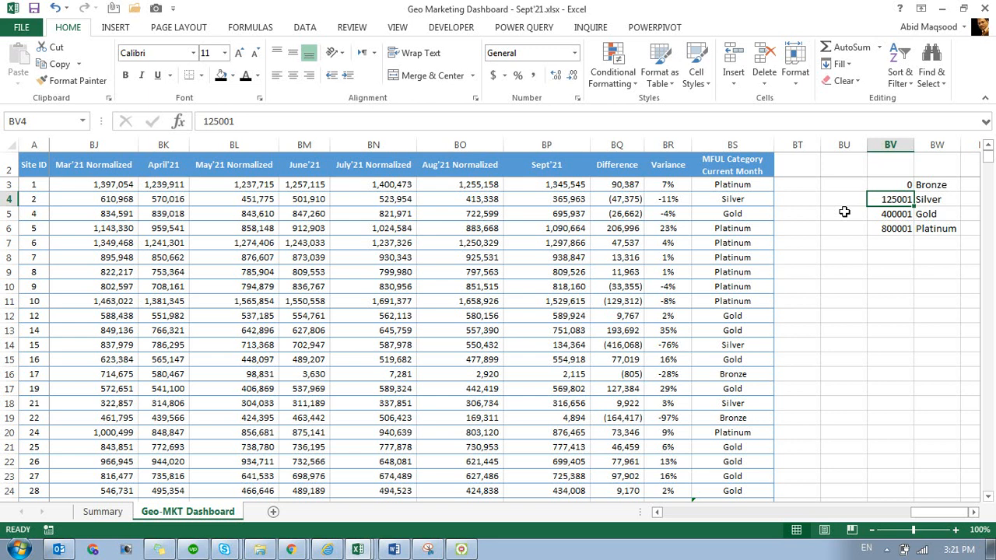
# - Start a LOOKUP formula in BT3 with the row's Sept'21 value as the lookup value
pyautogui.press('Left')
pyautogui.press('Left')
pyautogui.press('Up')
pyautogui.press('Up')
pyautogui.press('Down')
pyautogui.write('=loo')
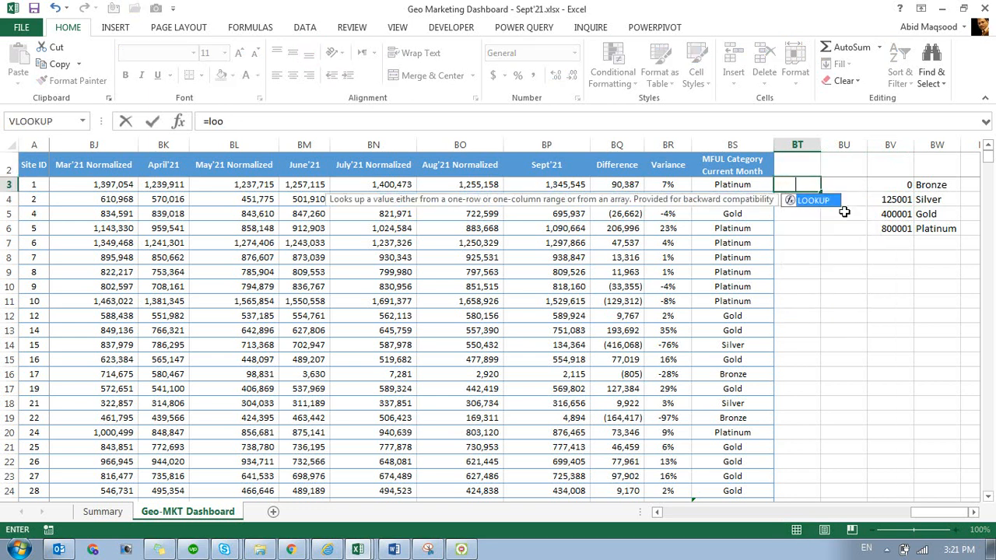
pyautogui.press('Tab')
pyautogui.press('Left')
pyautogui.press('Left')
pyautogui.press('Left')
pyautogui.press('Left')
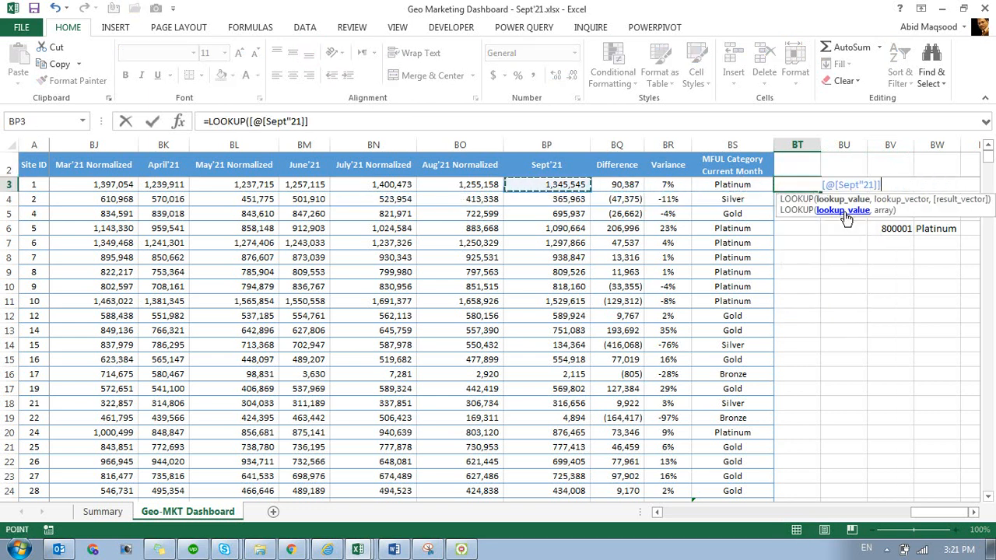
pyautogui.write(',')
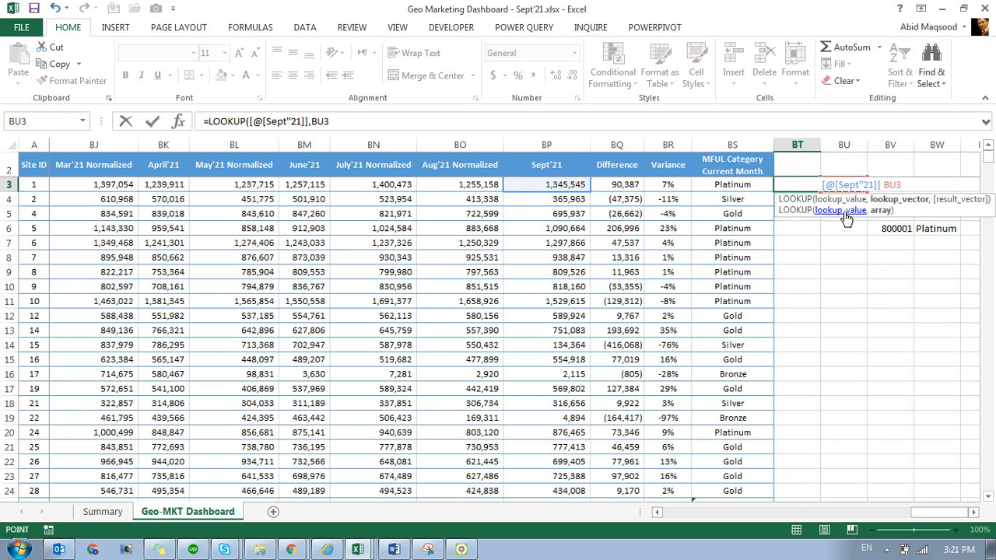
# - Set the LOOKUP array to the absolute range $BV$3:$BW$6 and complete the formula
pyautogui.press('Right')
pyautogui.hotkey('shift', 'Right')
pyautogui.hotkey('shift', 'Down')
pyautogui.hotkey('shift', 'Down')
pyautogui.hotkey('shift', 'Down')
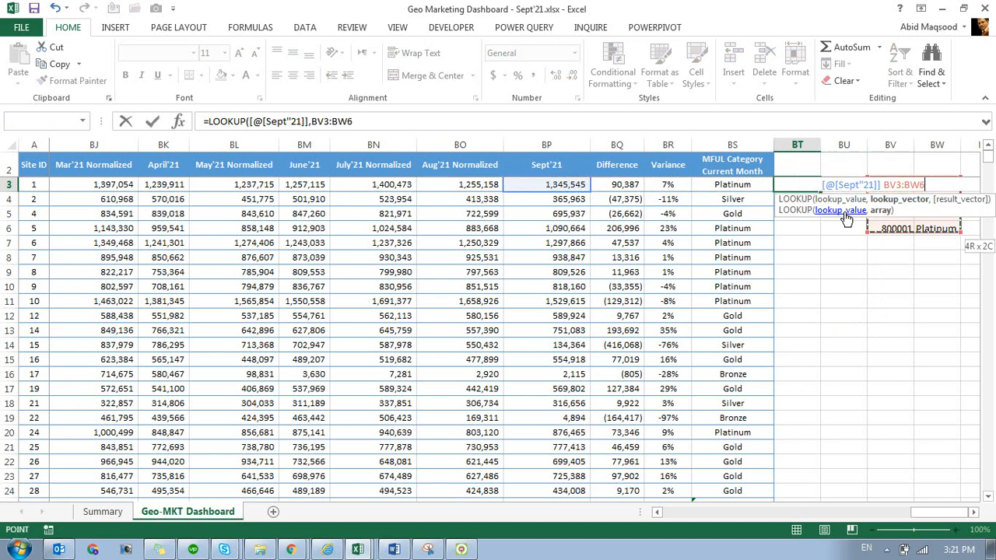
pyautogui.press('F4')
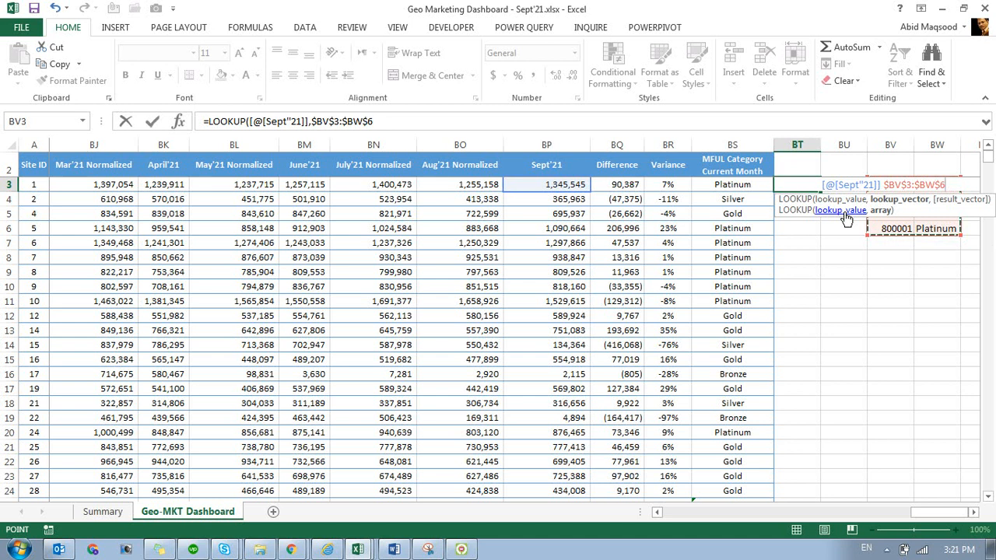
pyautogui.write(')')
pyautogui.press('Return')
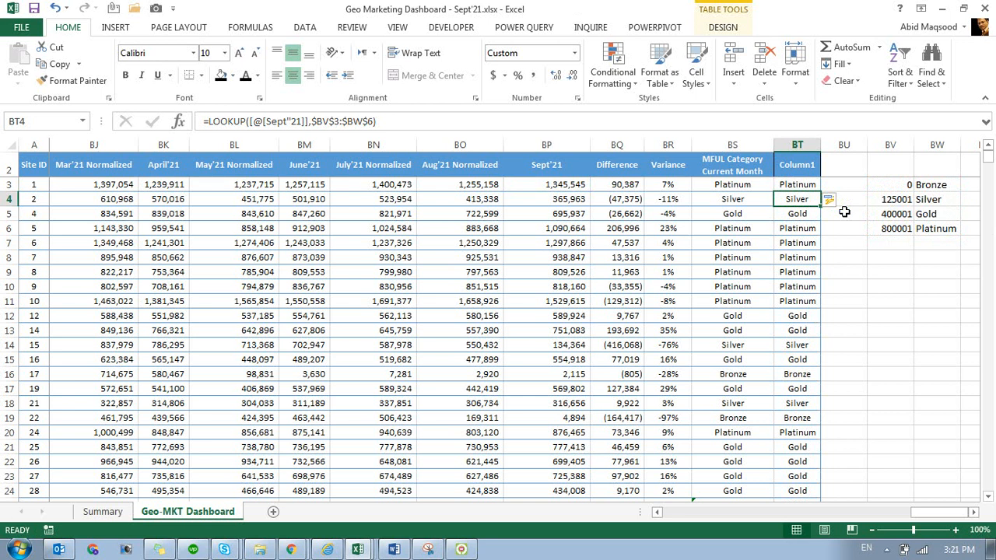
# - Check the nested IF formula in BS4, and start a VLOOKUP in BT3 with the Sept'21 value as the lookup value
pyautogui.press('Left')
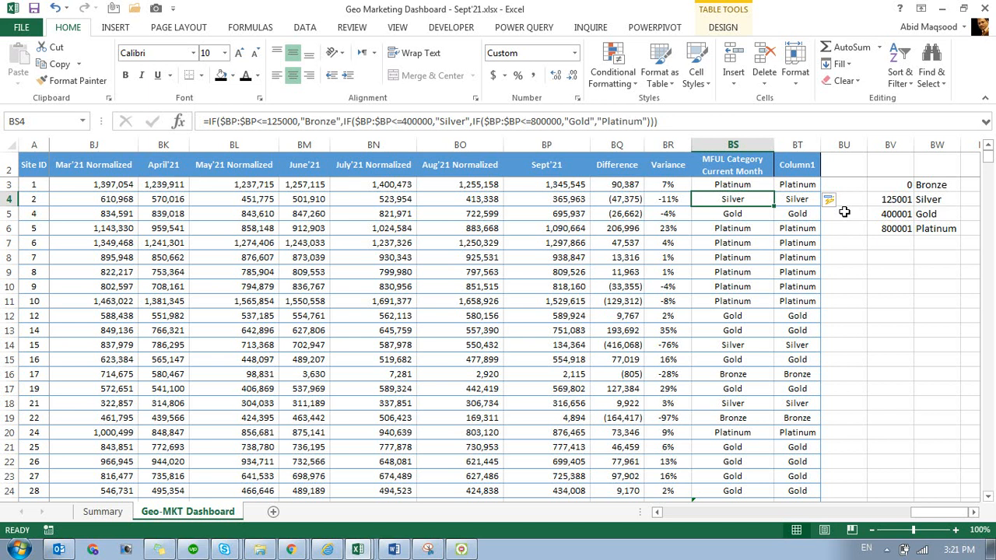
pyautogui.press('Right')
pyautogui.press('Up')
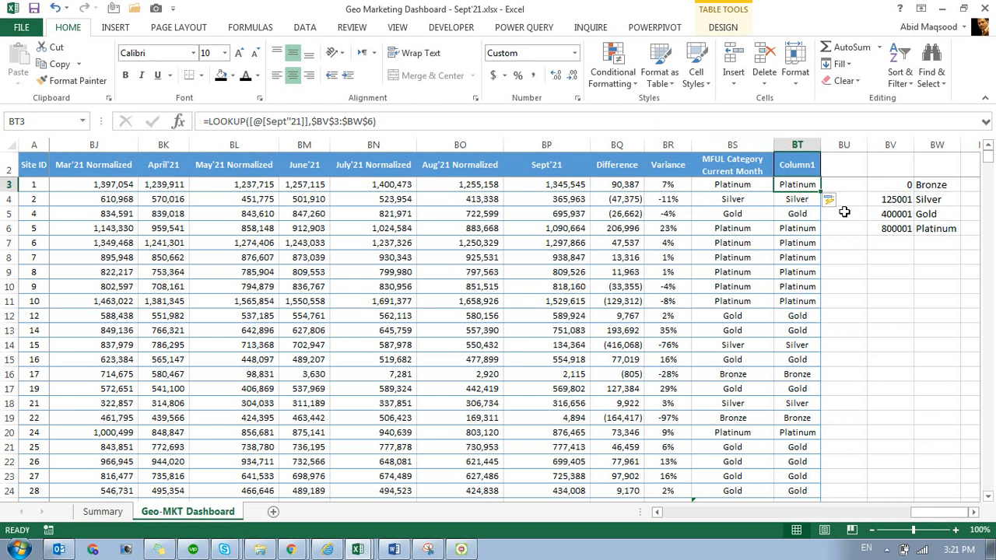
pyautogui.write('=vlo')
pyautogui.press('Tab')
pyautogui.press('Left')
pyautogui.press('Left')
pyautogui.press('Left')
pyautogui.press('Left')
pyautogui.write(',')
# - Give the VLOOKUP the table array BV3:BW6 and column index 2, and close its parenthesis
pyautogui.press('Right')
pyautogui.press('Right')
pyautogui.hotkey('shift', 'Right')
pyautogui.hotkey('shift', 'Down')
pyautogui.hotkey('shift', 'Down')
pyautogui.hotkey('shift', 'Down')
pyautogui.write(',2')
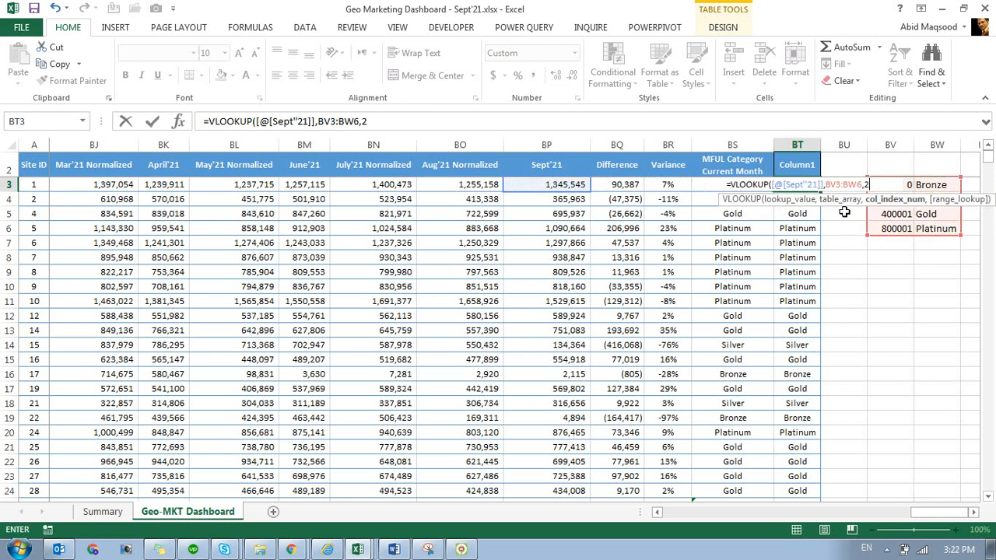
pyautogui.write(')')
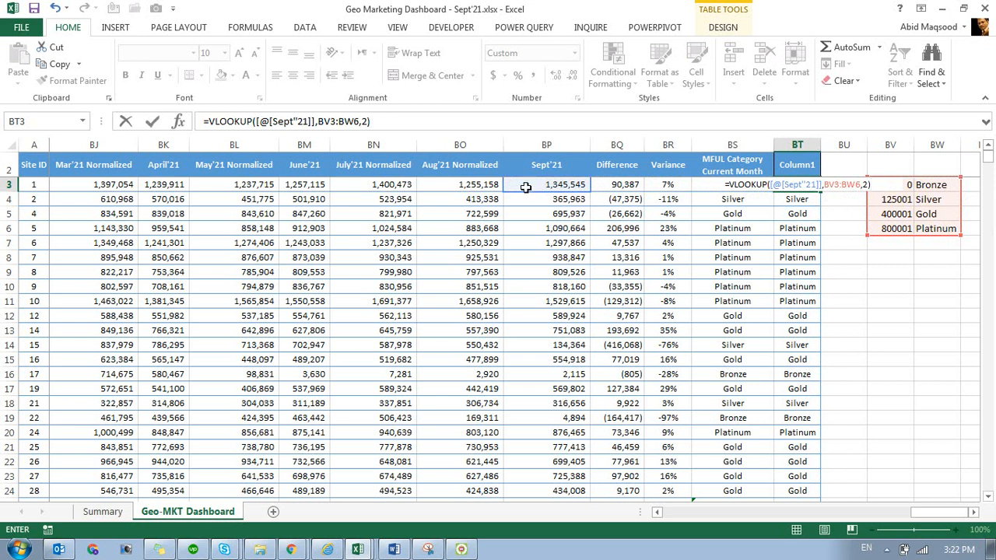
# - Make the VLOOKUP table array absolute as $BV$3:$BW$6 and commit the formula in BT3
pyautogui.click(336, 120)
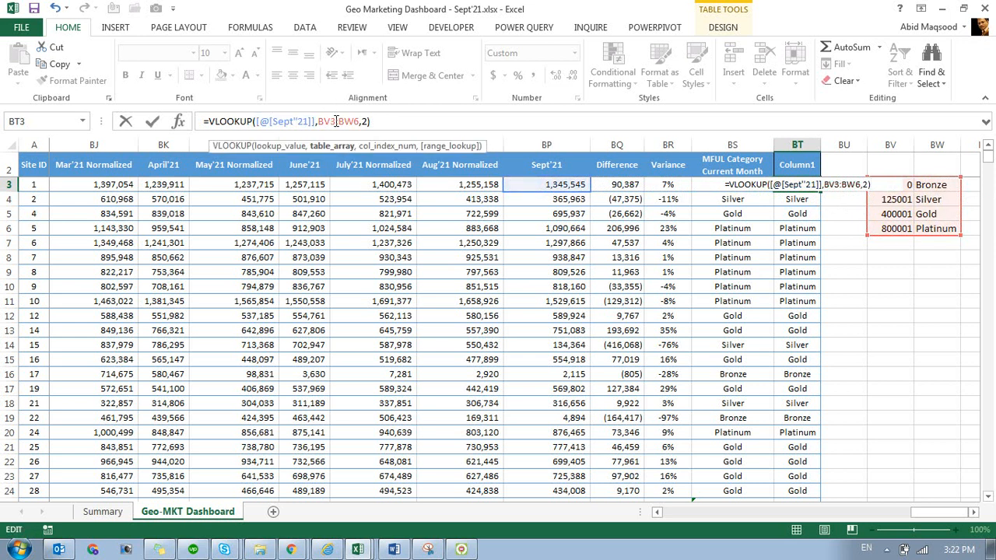
pyautogui.press('F4')
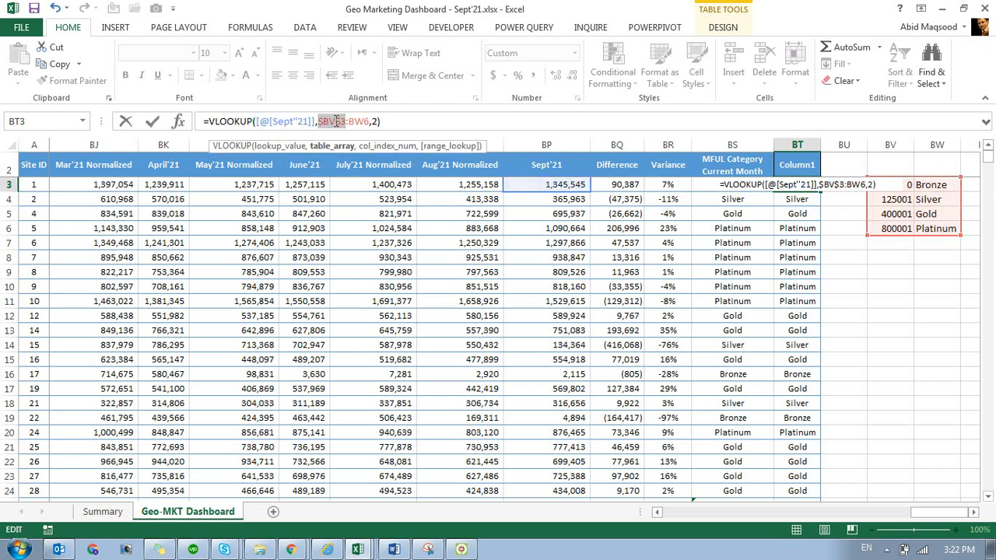
pyautogui.press('F4')
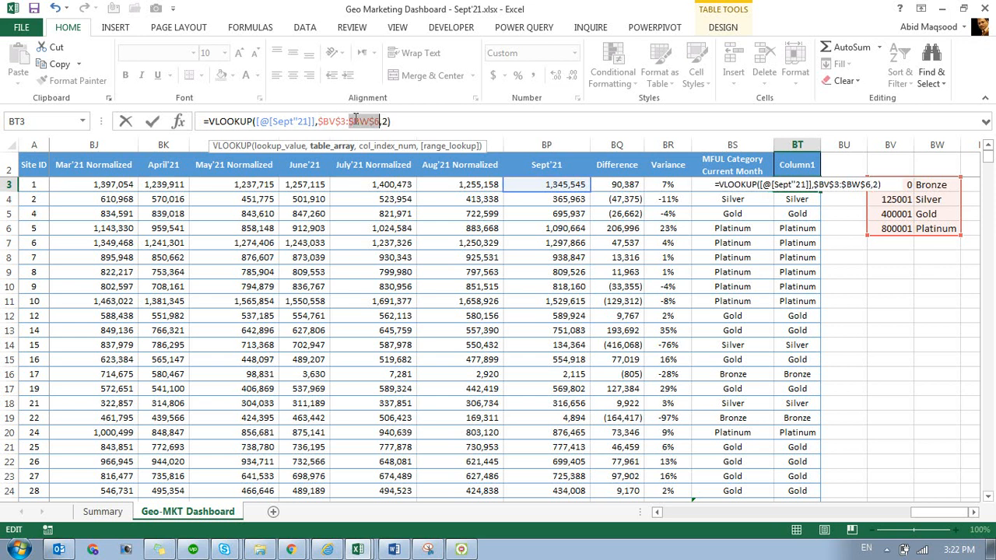
pyautogui.press('Return')
pyautogui.press('Up')
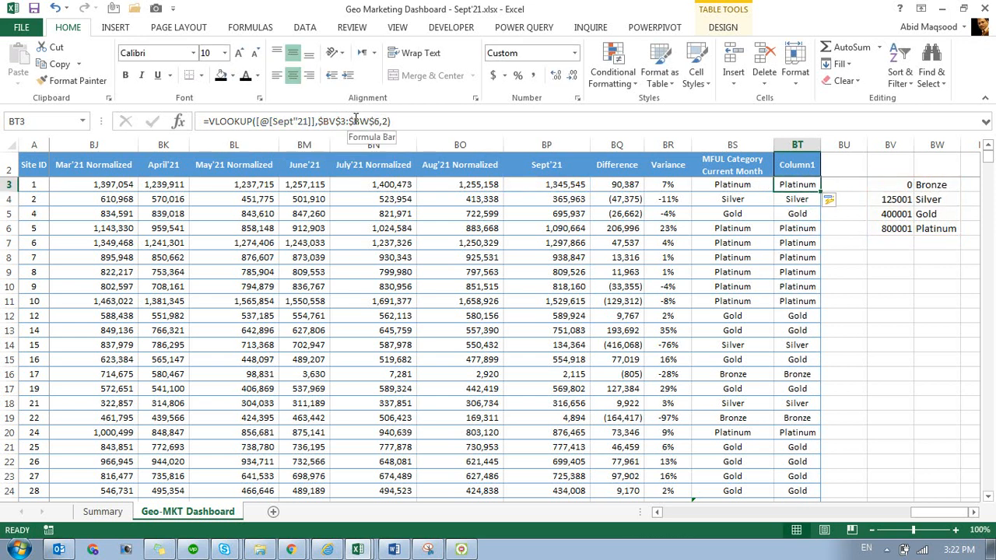
# - Examine the VLOOKUP formula and its categories down column BT against the nested IF categories in column BS
pyautogui.press('Down')
pyautogui.press('Down')
pyautogui.press('Down')
pyautogui.press('Down')
pyautogui.press('Down')
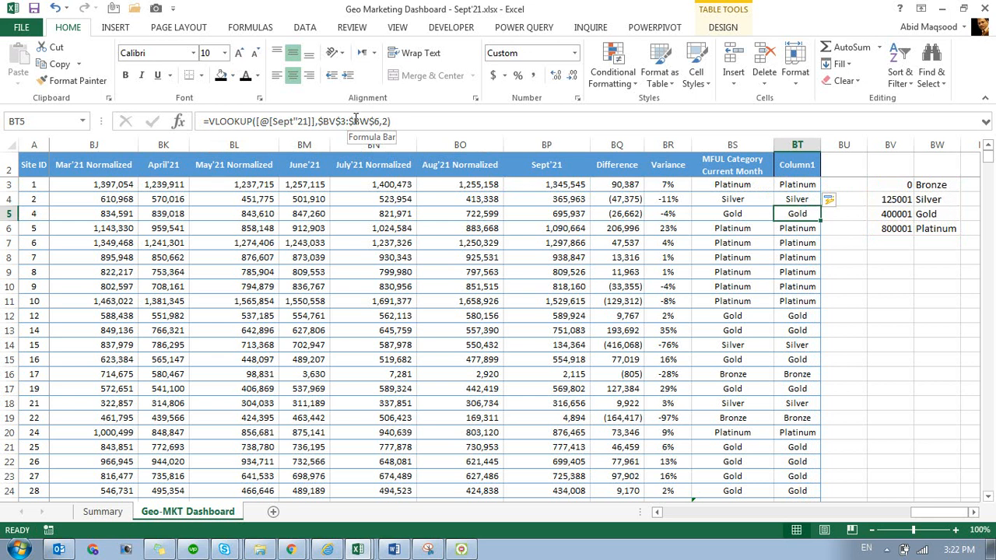
pyautogui.press('Up')
pyautogui.press('Up')
pyautogui.press('Up')
pyautogui.press('Up')
pyautogui.press('Up')
pyautogui.press('Down')
pyautogui.press('Down')
pyautogui.press('Up')
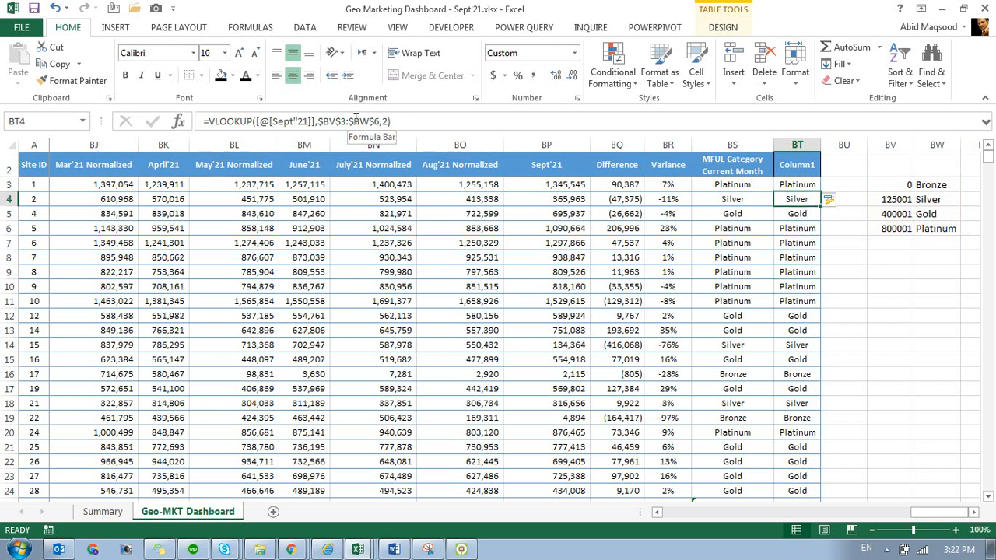
pyautogui.press('Left')
pyautogui.press('Right')
# - Replace the VLOOKUP in BT3 with the start of a LOOKUP that uses the Sept'21 value as the lookup value
pyautogui.press('Up')
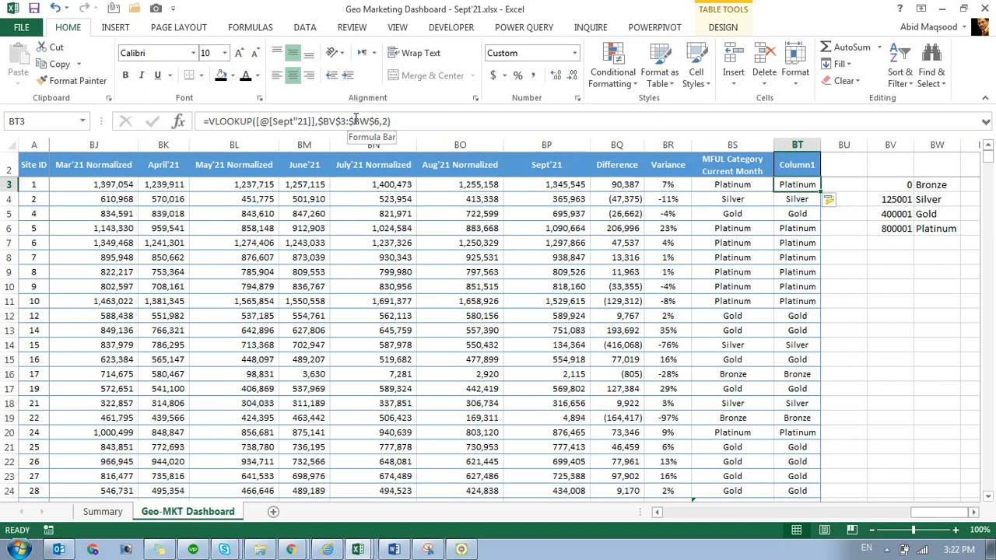
pyautogui.write("=LOOKUP([@[Sept'21]],$BV$3:$BW$6,2")
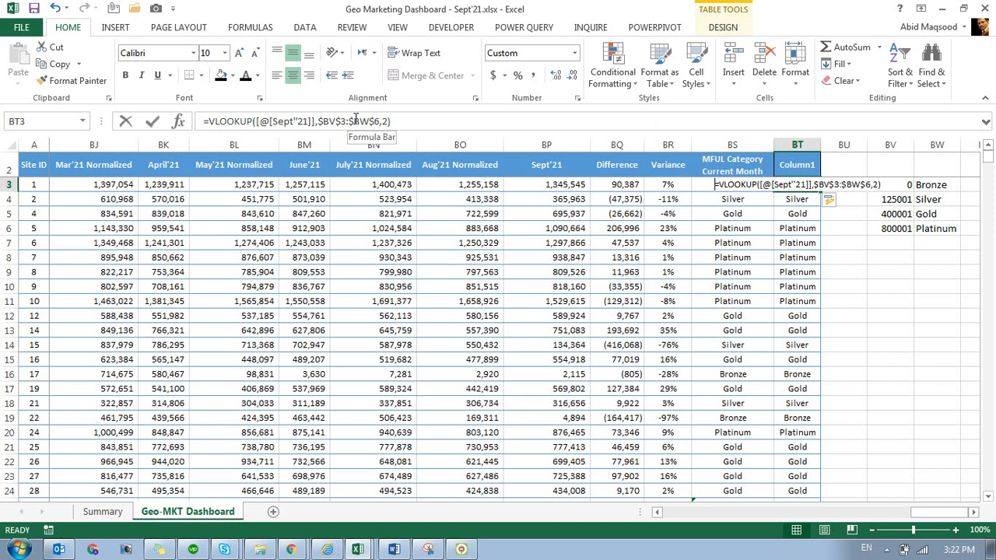
pyautogui.press('Left')
pyautogui.press('Left')
pyautogui.press('Left')
pyautogui.press('Left')
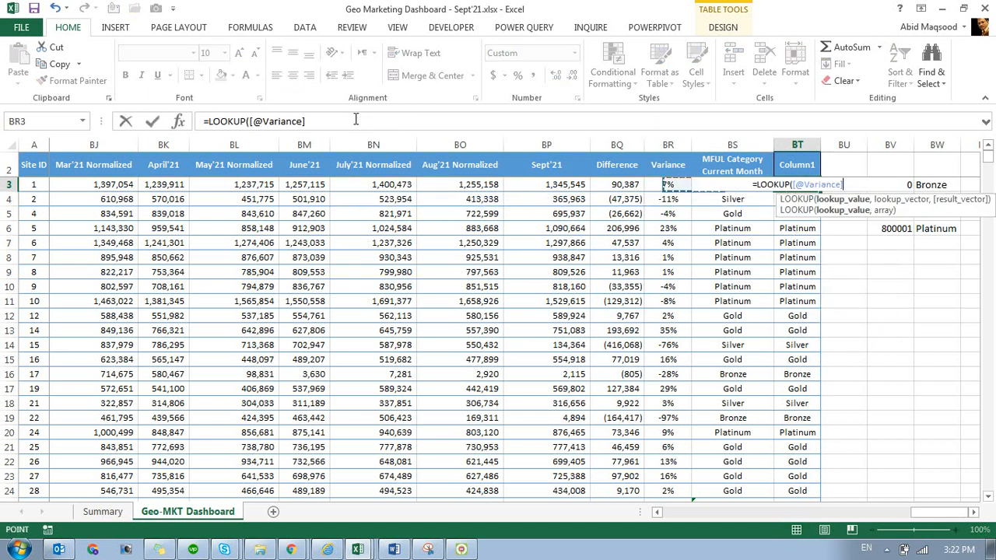
pyautogui.write(',')
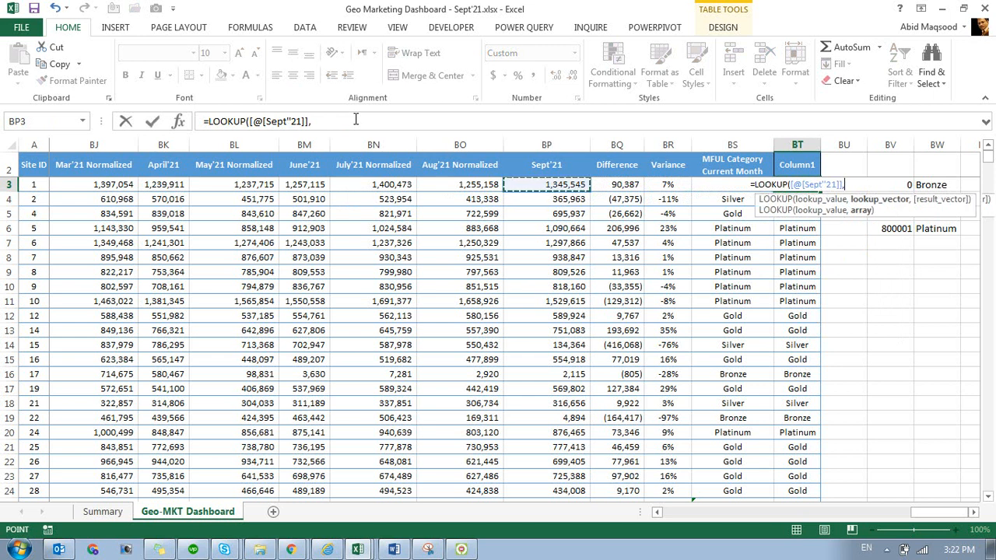
# - Give the LOOKUP the absolute array $BV$3:$BW$6, close its parenthesis, and commit the formula in BT3
pyautogui.press('Right')
pyautogui.press('Right')
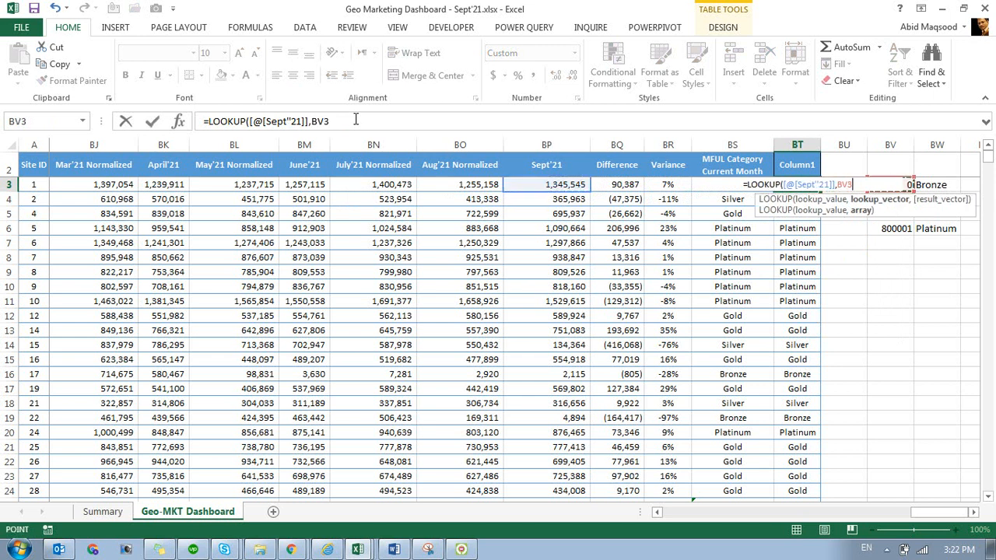
pyautogui.hotkey('shift', 'Right')
pyautogui.hotkey('shift', 'Down')
pyautogui.hotkey('shift', 'Down')
pyautogui.hotkey('shift', 'Down')
pyautogui.press('F4')
pyautogui.write(')')
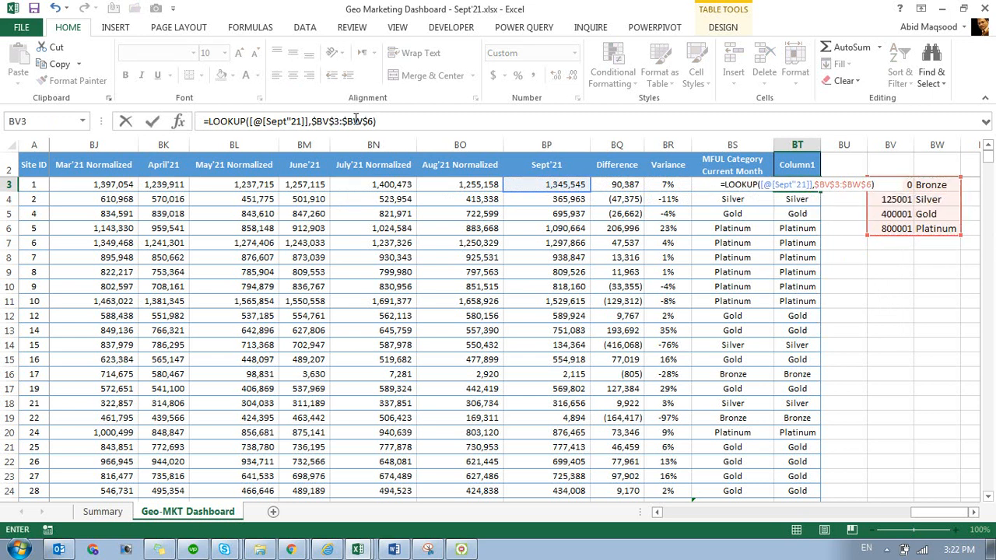
pyautogui.press('Return')
pyautogui.press('Up')
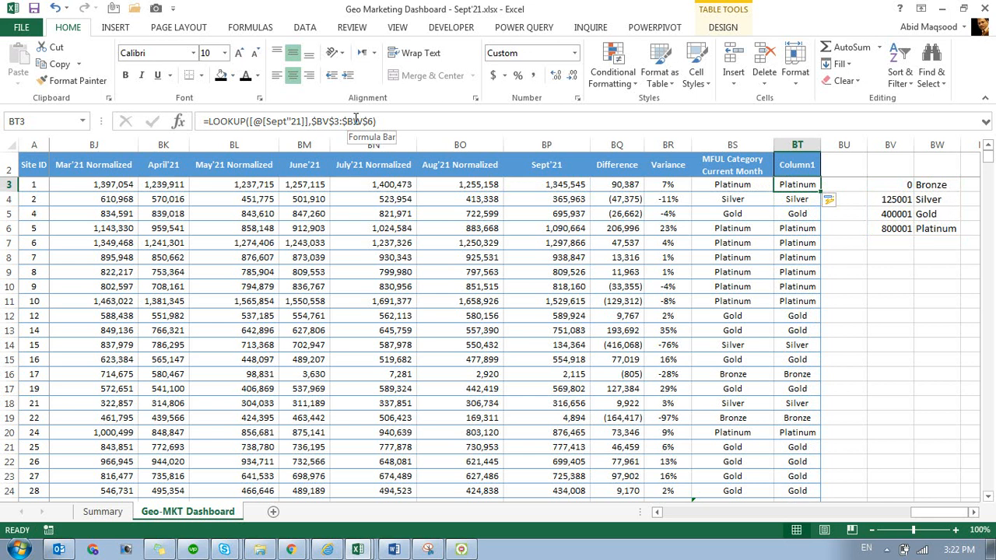
# - Start a VLOOKUP in BT3 with the row's Sept'21 value as the lookup value
pyautogui.write('=vlo')
pyautogui.press('Tab')
pyautogui.press('Left')
pyautogui.press('Left')
pyautogui.press('Left')
pyautogui.press('Left')
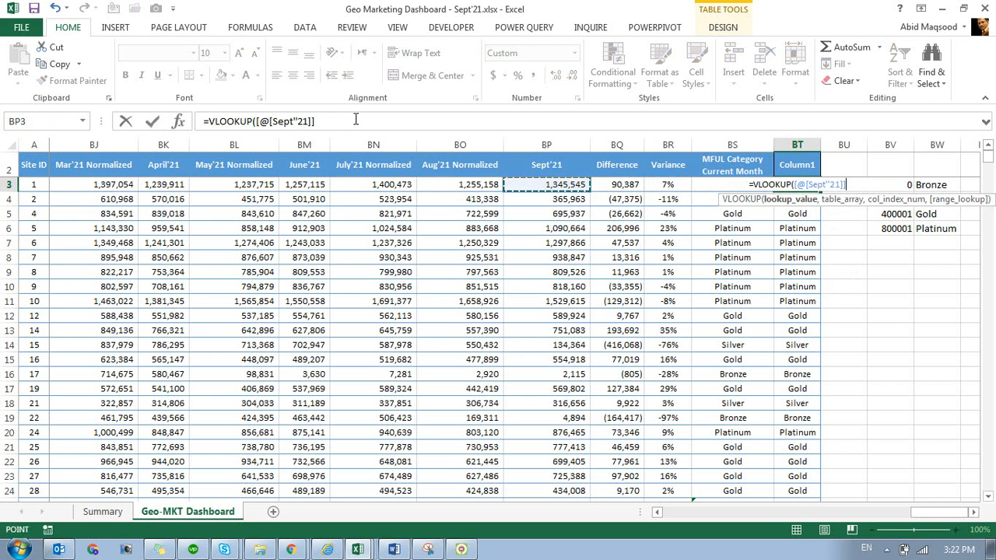
pyautogui.write(',')
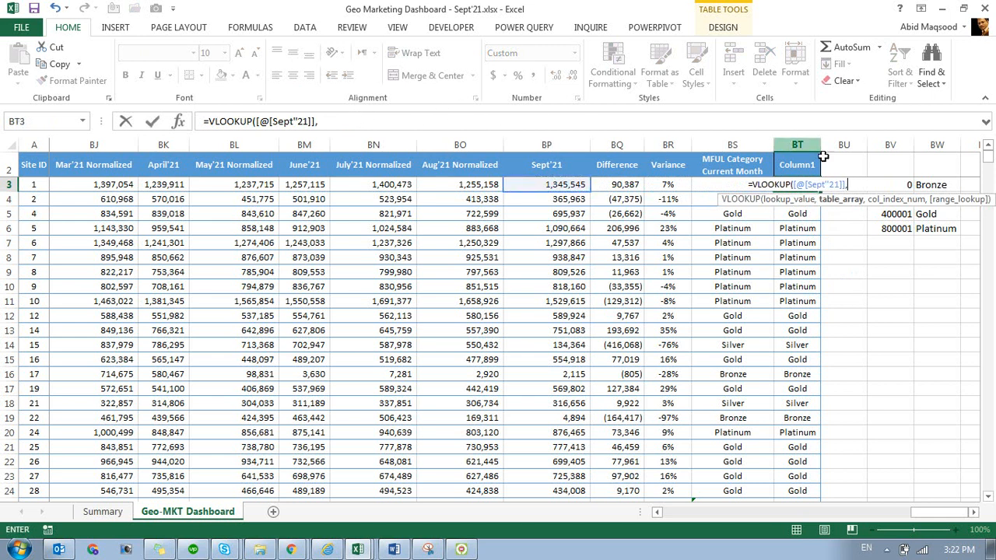
# - Give the VLOOKUP the absolute table array $BV$3:$BW$6 and column index 2, and close its parenthesis
pyautogui.press('F2')
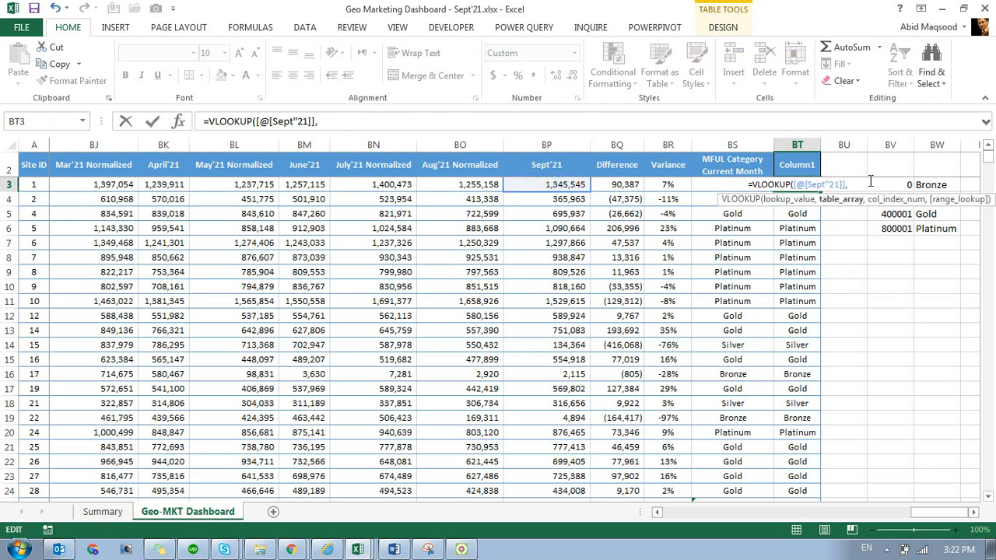
pyautogui.press('F2')
pyautogui.press('Right')
pyautogui.press('Right')
pyautogui.hotkey('ctrl', 'shift', 'Right')
pyautogui.hotkey('ctrl', 'shift', 'Down')
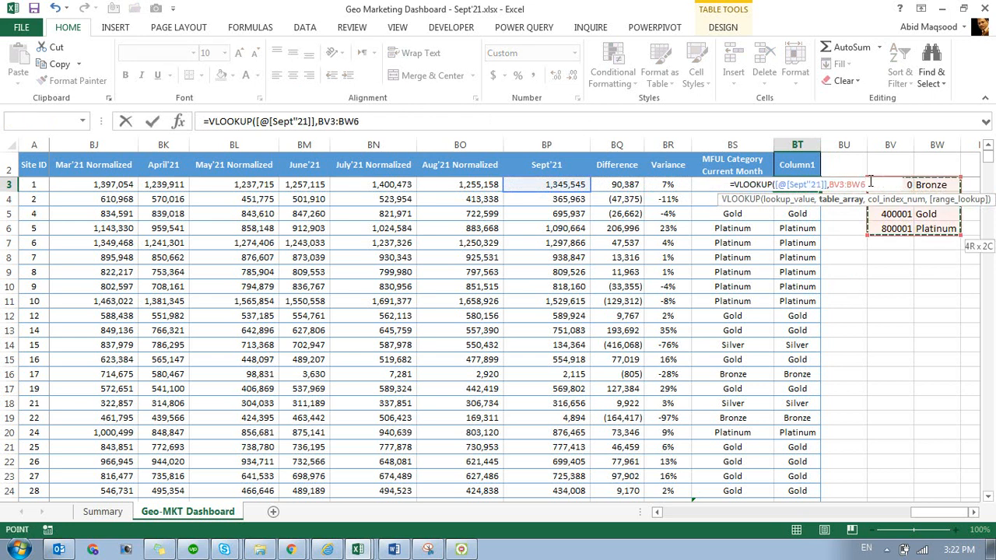
pyautogui.press('F4')
pyautogui.write(',2')
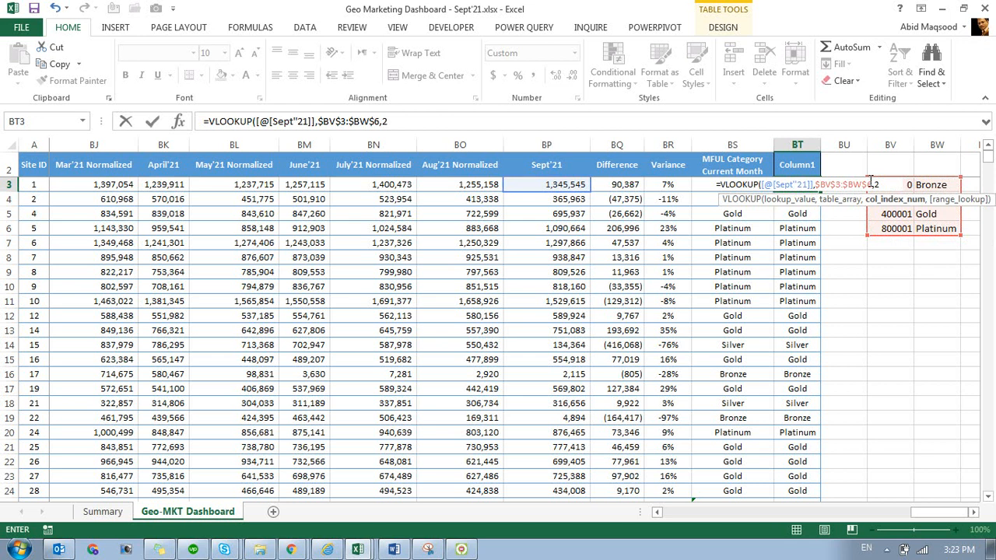
pyautogui.write(')')
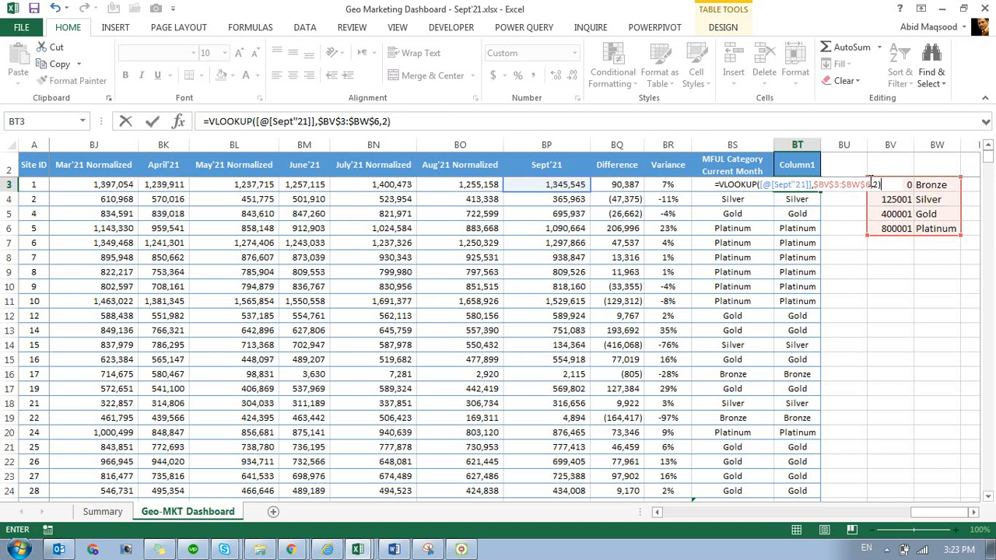
# - Try 1 as the VLOOKUP's range_lookup argument, remove it again, and commit the formula in BT3 without that argument
pyautogui.press('BackSpace')
pyautogui.write(',1')
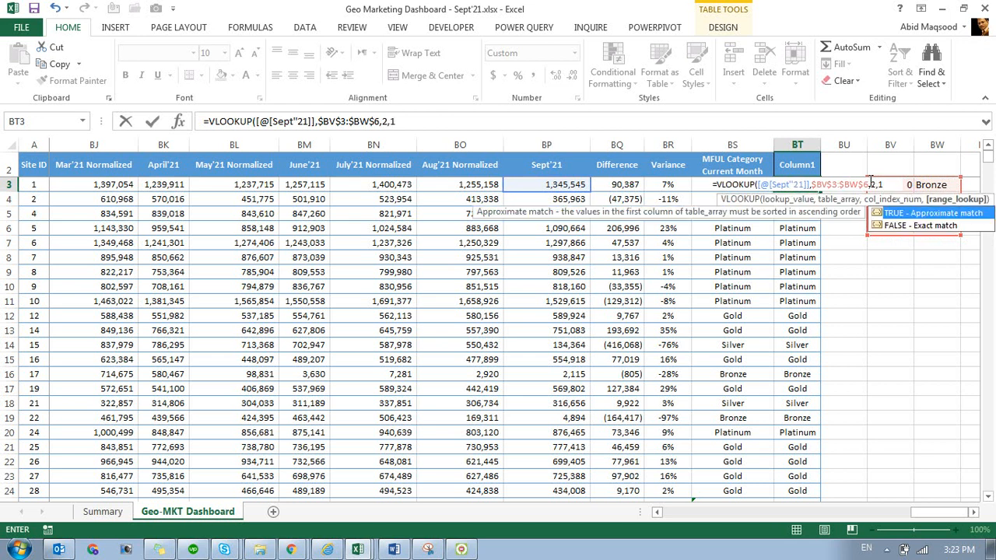
pyautogui.press('BackSpace')
pyautogui.press('BackSpace')
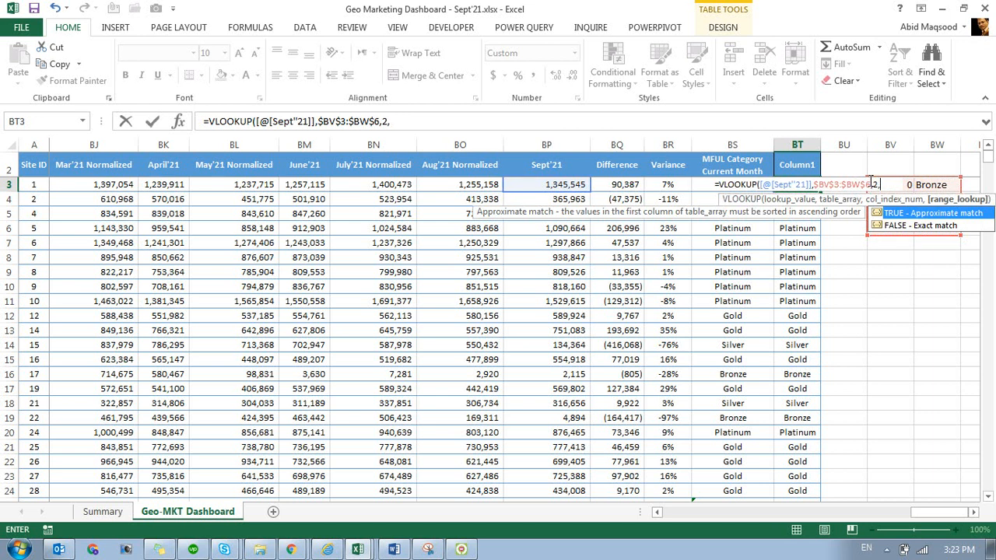
pyautogui.write(')')
pyautogui.press('Return')
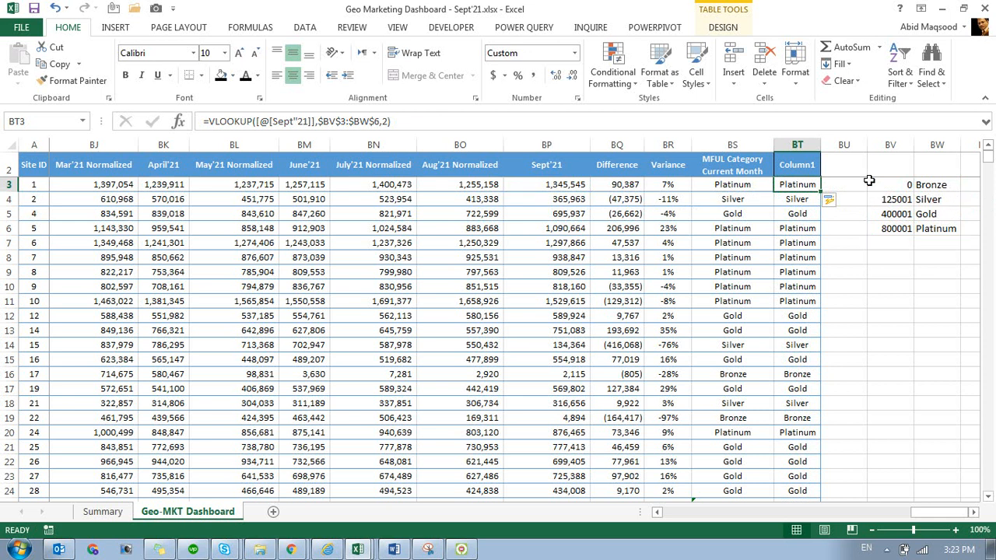
# - Examine the threshold table in BV3:BW6 against the VLOOKUP formula in BT3
pyautogui.press('Right')
pyautogui.press('Right')
pyautogui.press('Left')
pyautogui.press('Left')
pyautogui.press('Right')
pyautogui.press('Right')
pyautogui.press('Right')
pyautogui.press('Left')
pyautogui.press('Left')
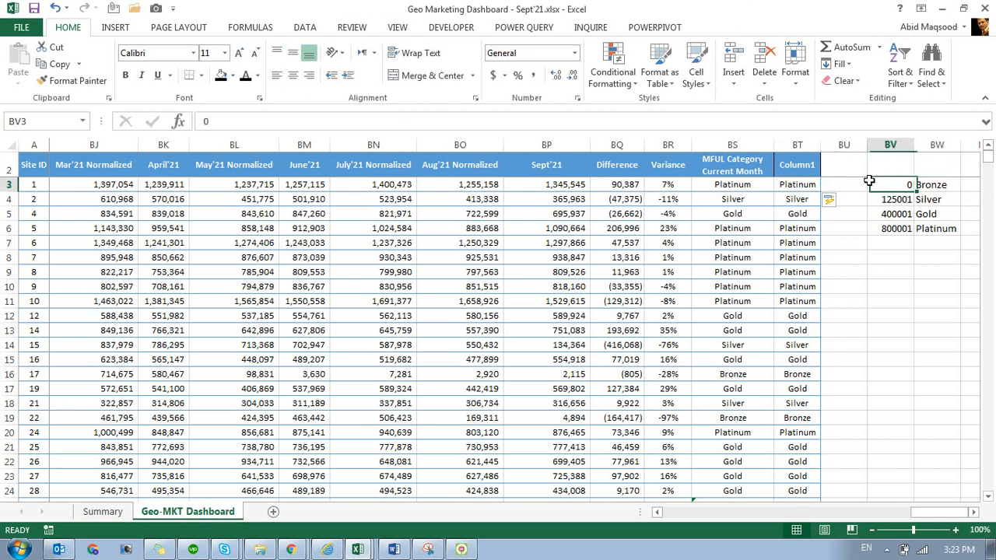
pyautogui.press('Left')
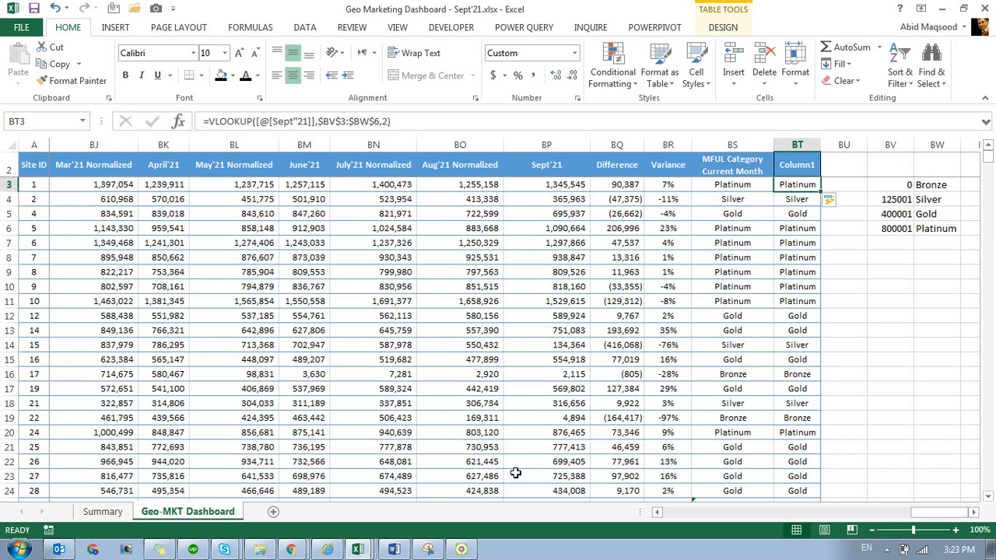
# - Switch to the blank Book1 workbook and select cell H6
pyautogui.click(368, 500)
pyautogui.click(363, 274)
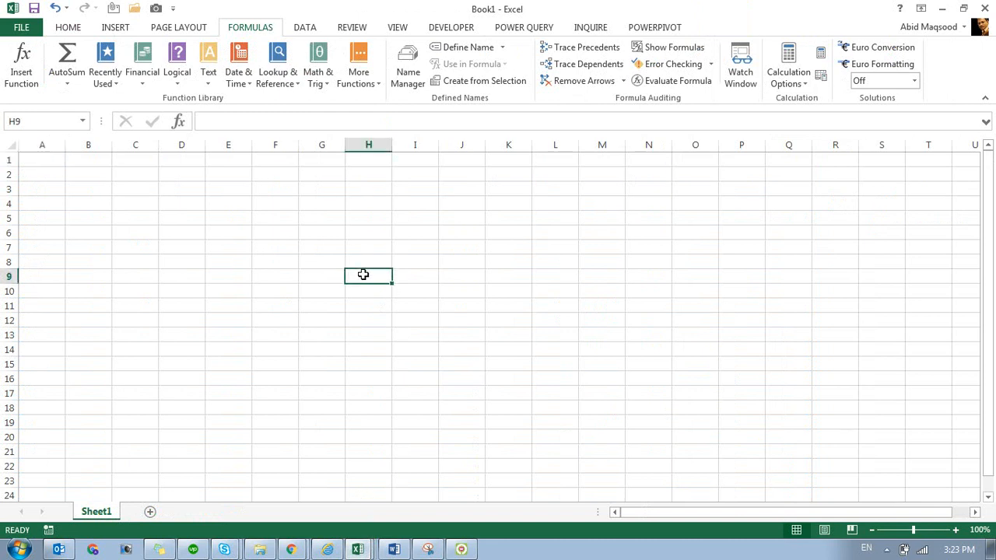
pyautogui.click(375, 235)
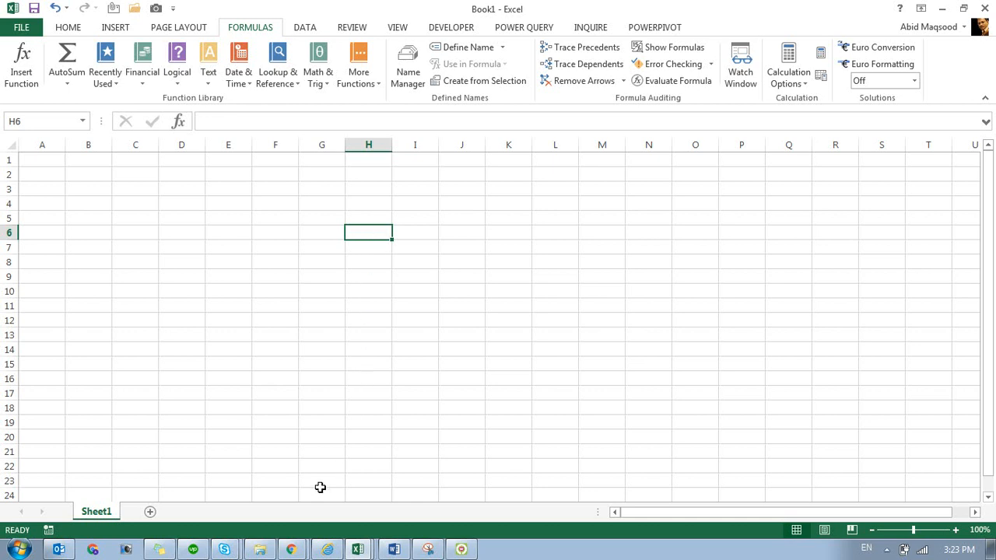
# - Open Dashboard_1.xlsx from the Excel Training folder to view its dashboard, and close it without saving
pyautogui.click(262, 546)
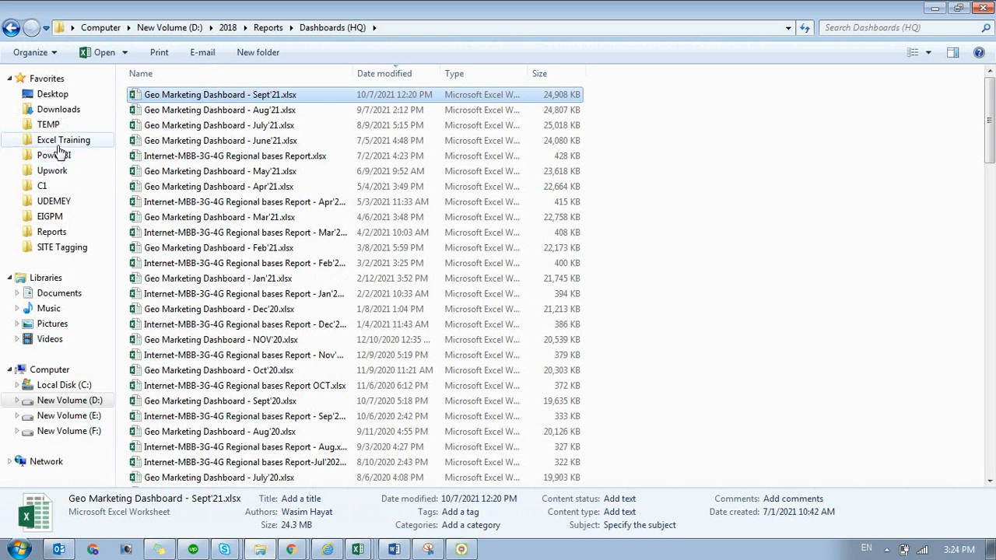
pyautogui.click(60, 141)
pyautogui.doubleClick(185, 113)
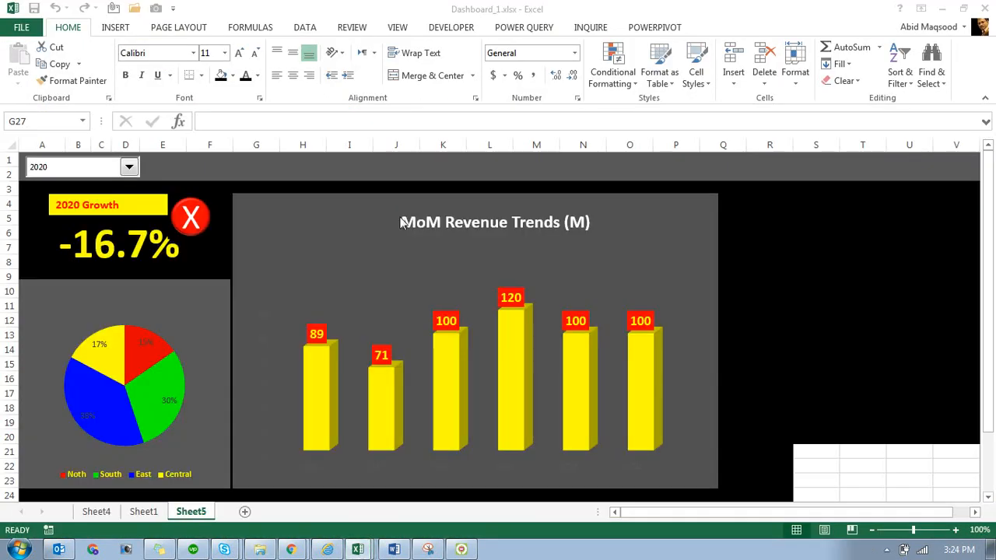
pyautogui.click(987, 9)
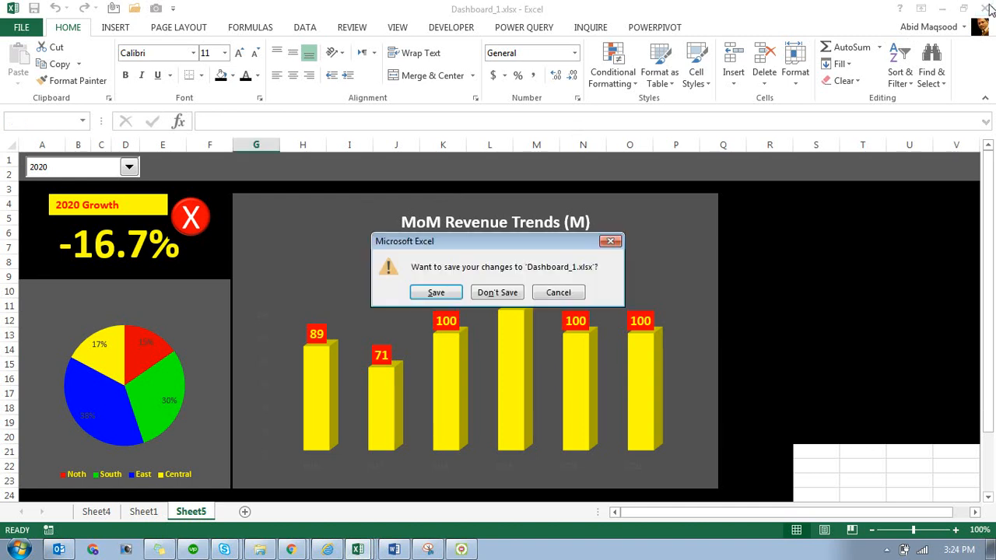
pyautogui.click(504, 293)
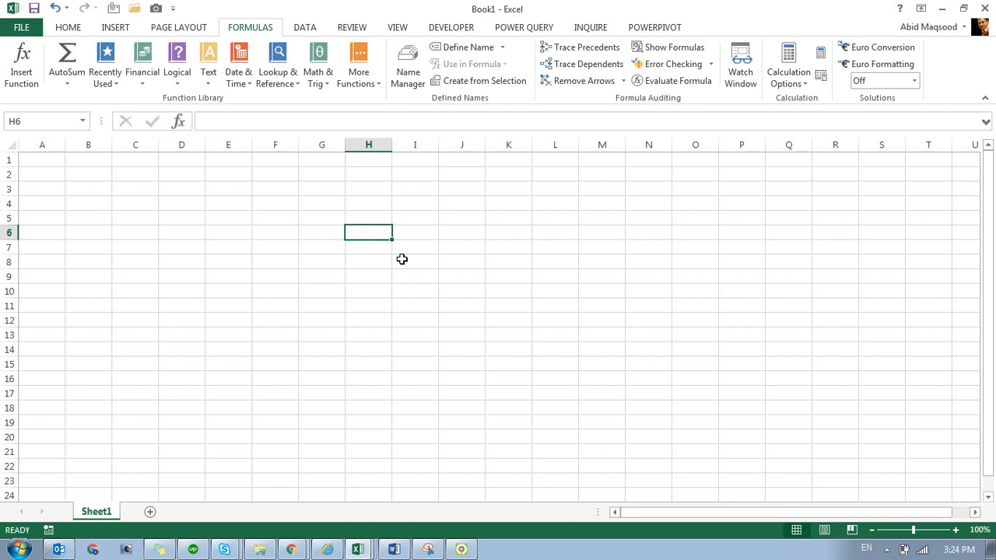
# - Open the MEGA DASHBOARD - Central 1 Sep'21.xlsb workbook from the C1 folder and enable its content
pyautogui.click(262, 550)
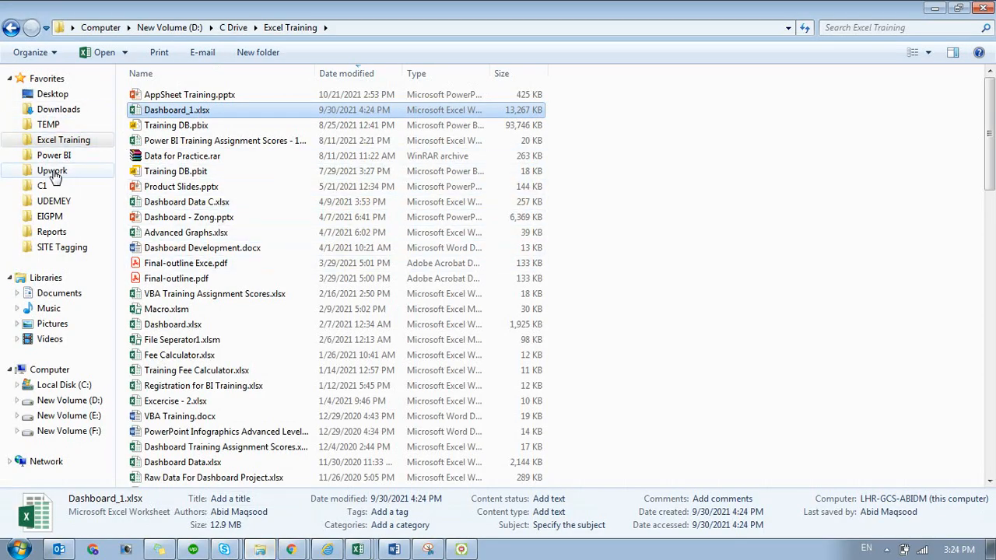
pyautogui.click(47, 187)
pyautogui.click(202, 119)
pyautogui.doubleClick(208, 110)
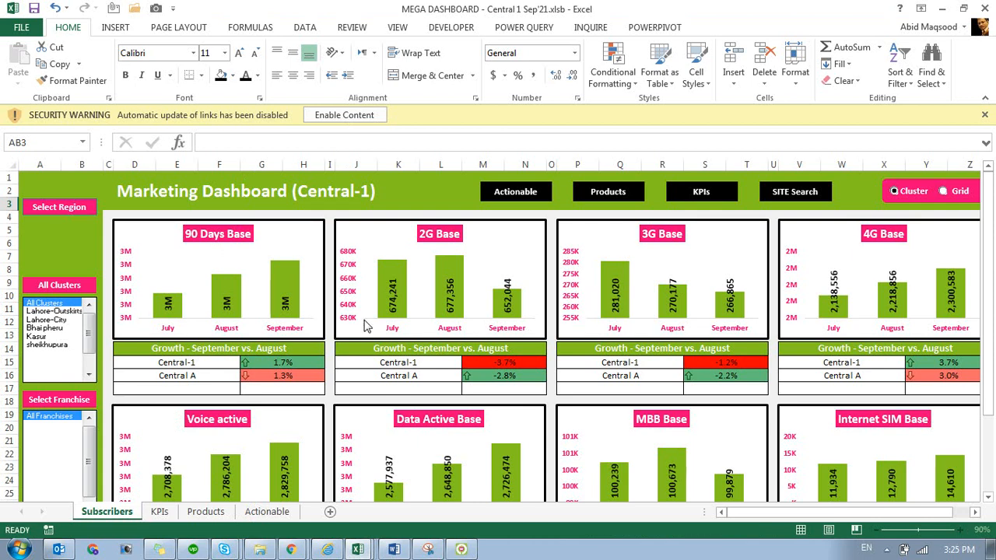
pyautogui.click(372, 117)
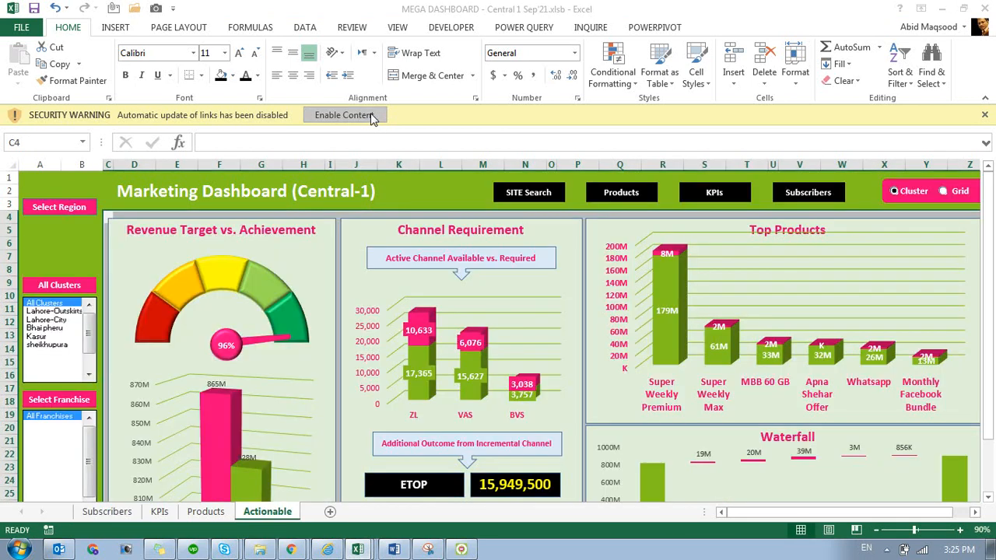
pyautogui.click(463, 307)
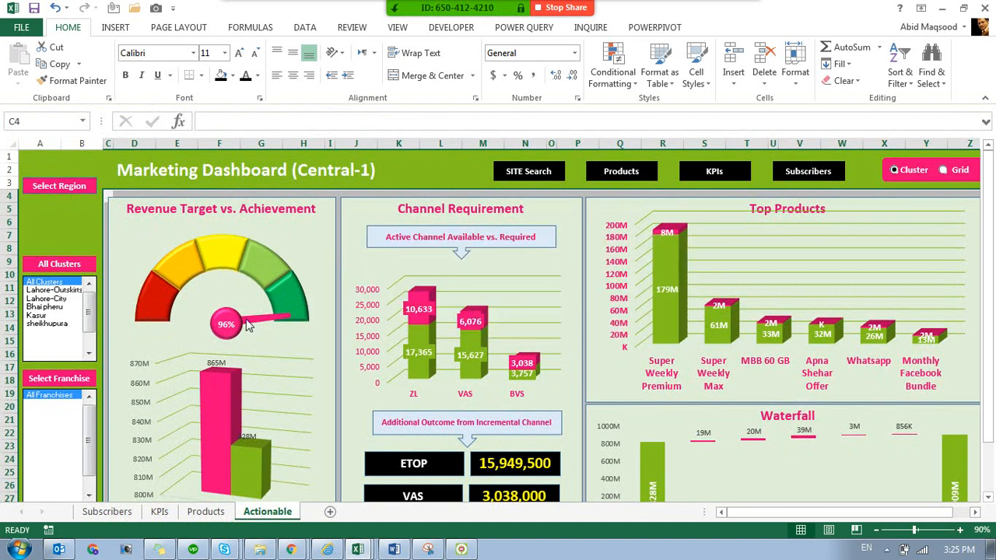
# - Inspect the needle series of the Revenue Target vs. Achievement gauge, and close the workbook
pyautogui.click(274, 314)
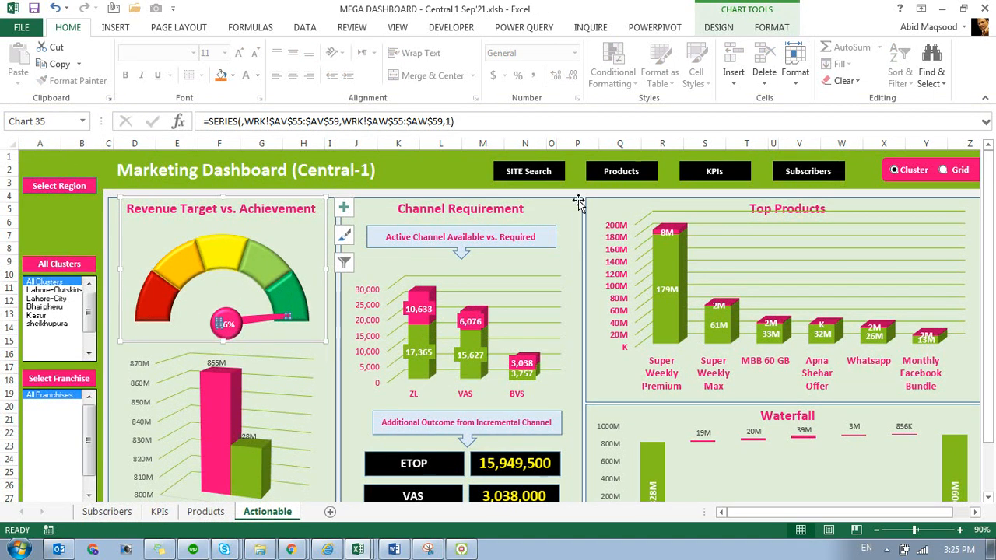
pyautogui.click(986, 8)
pyautogui.click(499, 303)
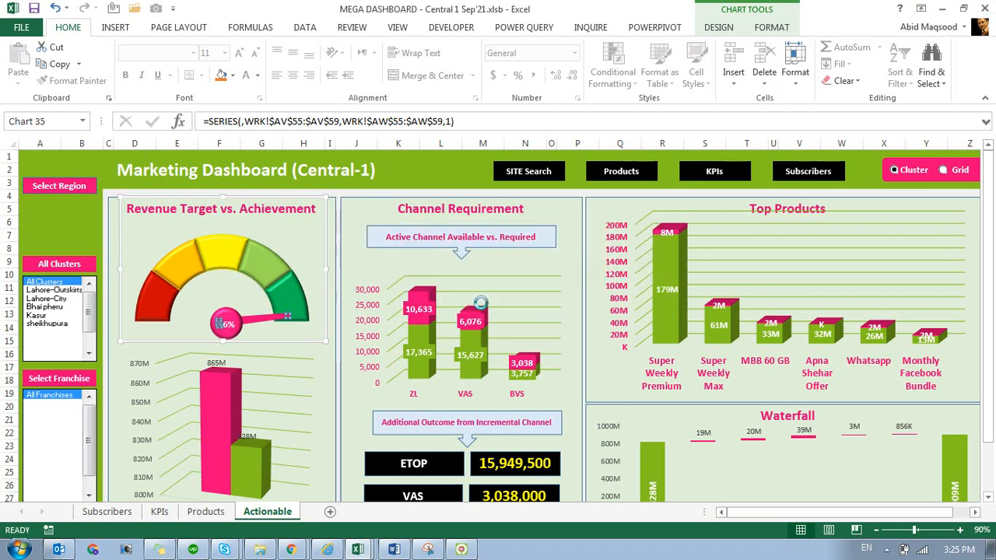
# - Enter 60 in cell B3 of the blank sheet in Book1
pyautogui.doubleClick(358, 232)
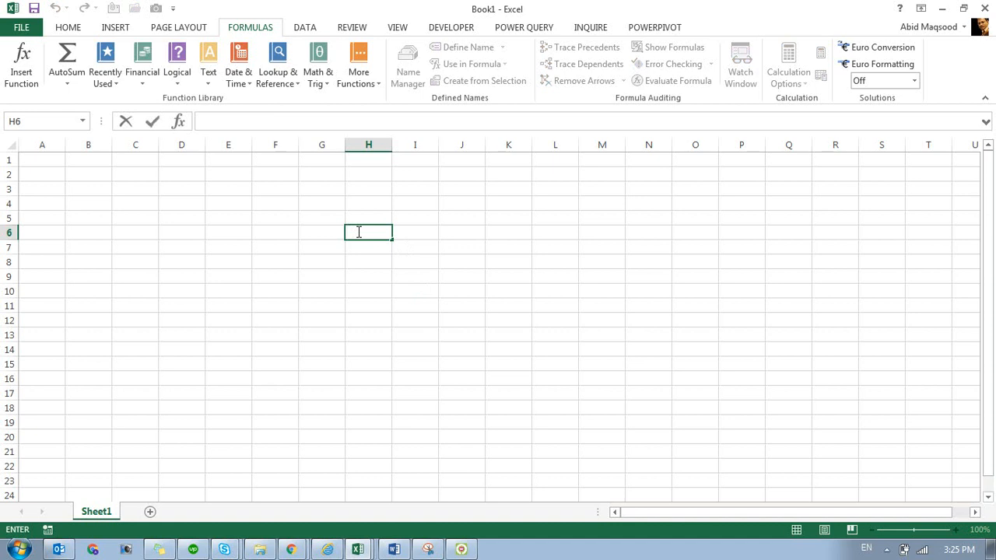
pyautogui.press('Left')
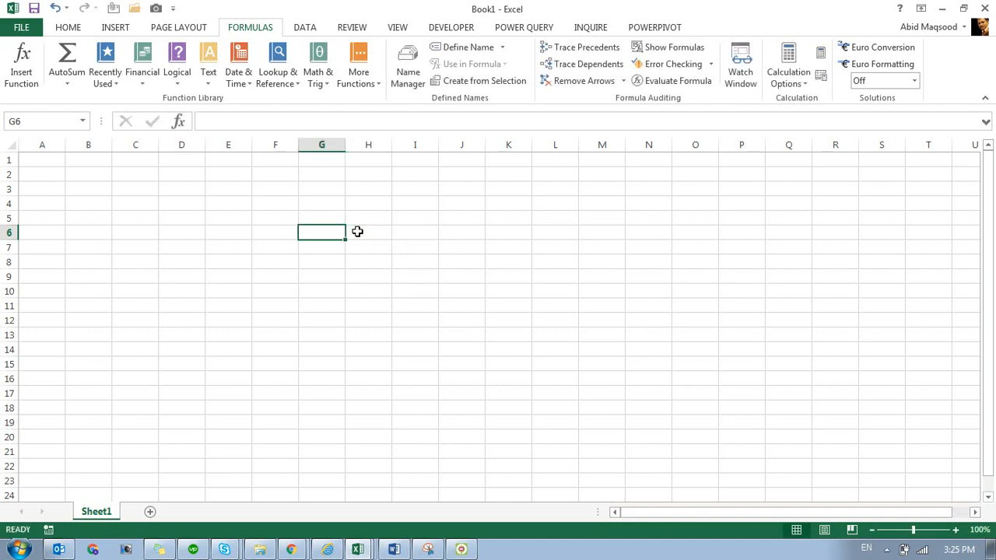
pyautogui.hotkey('ctrl', 'Home')
pyautogui.press('Down')
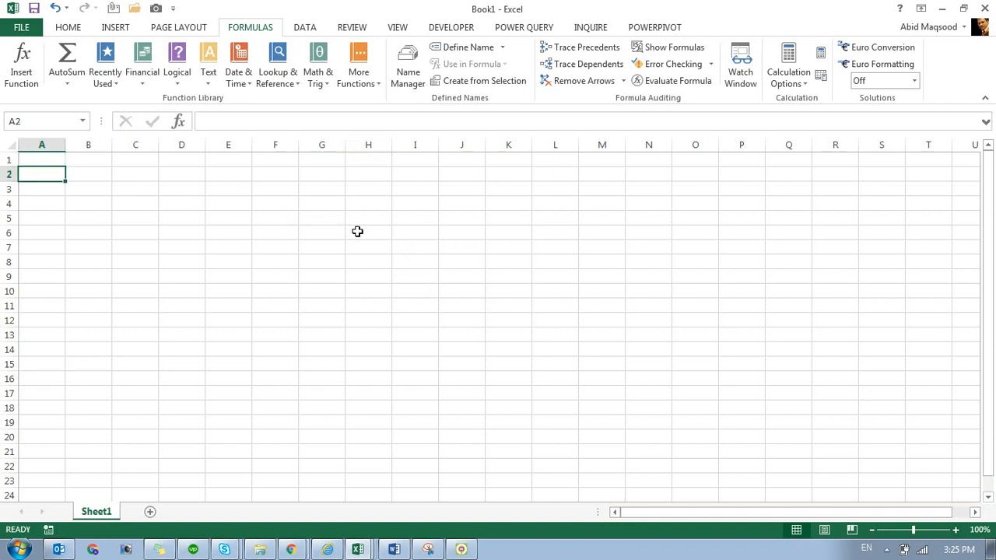
pyautogui.press('Right')
pyautogui.press('Down')
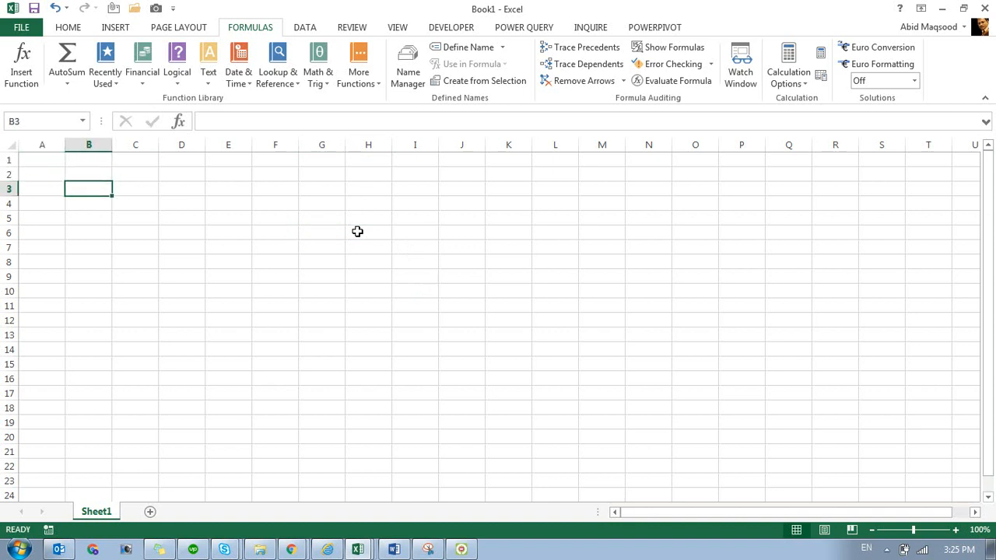
pyautogui.write('60')
pyautogui.press('Return')
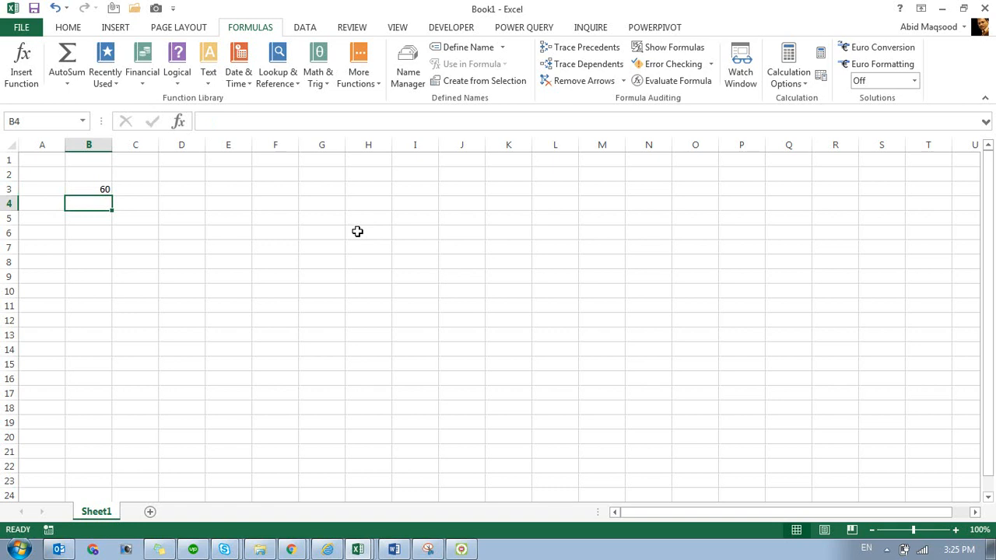
# - Format cell B3 with a yellow fill and bold red text, centred horizontally and vertically
pyautogui.press('Up')
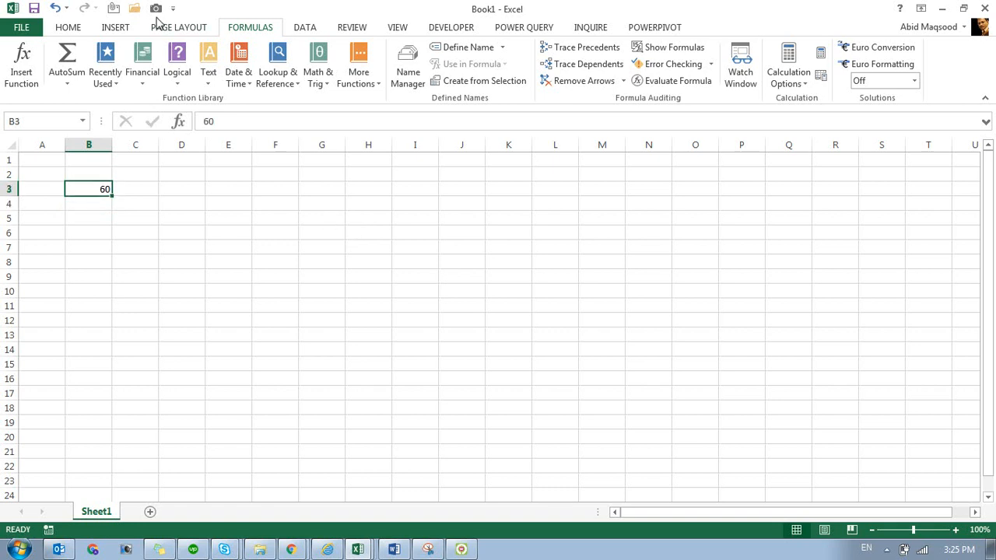
pyautogui.click(78, 29)
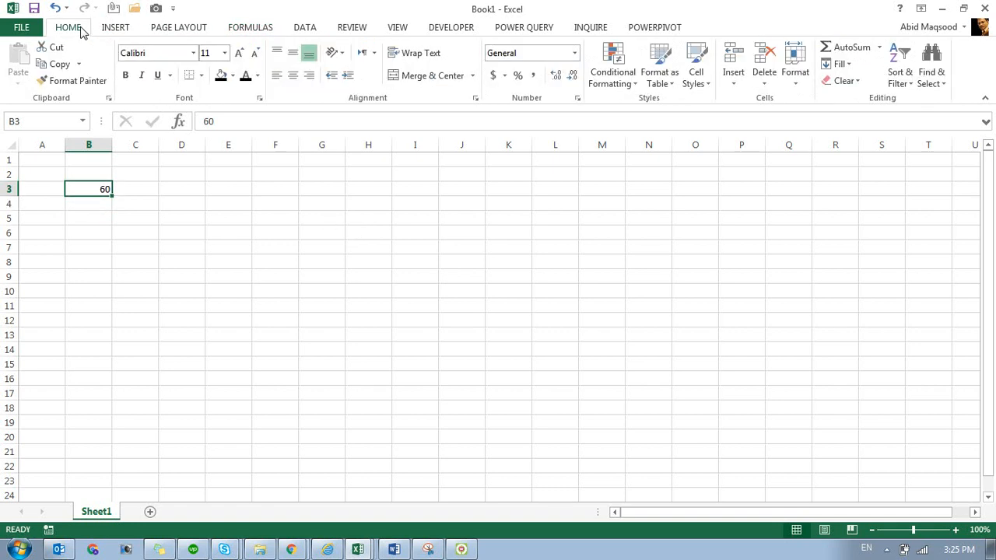
pyautogui.click(225, 76)
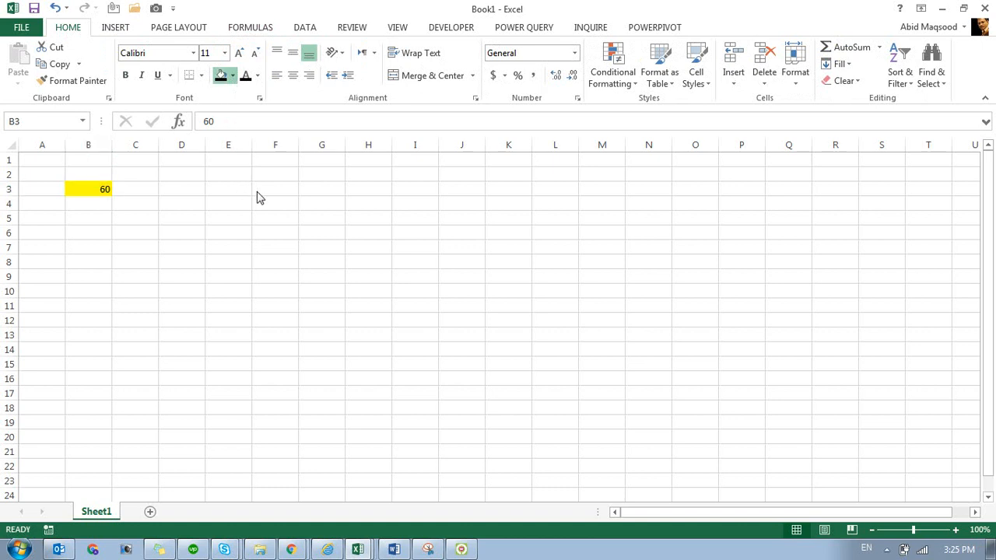
pyautogui.click(257, 79)
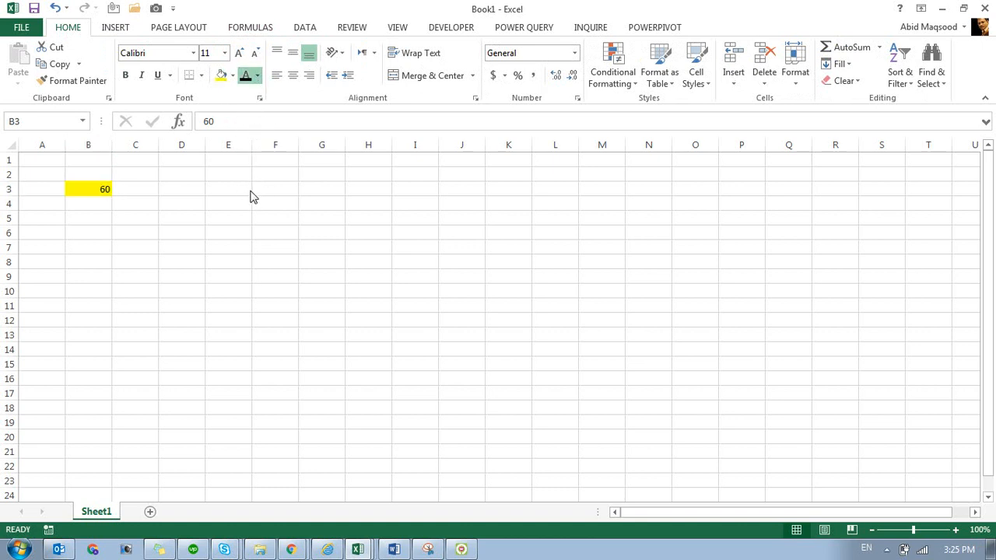
pyautogui.click(293, 52)
pyautogui.click(292, 75)
pyautogui.click(126, 76)
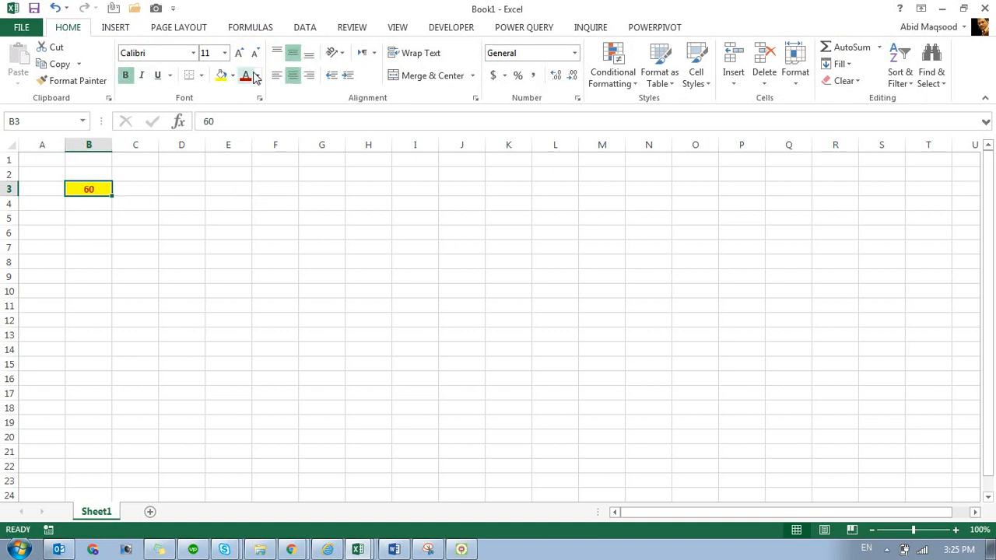
# - Insert a recommended clustered column chart of cell B3 and remove its title and gridlines
pyautogui.click(118, 29)
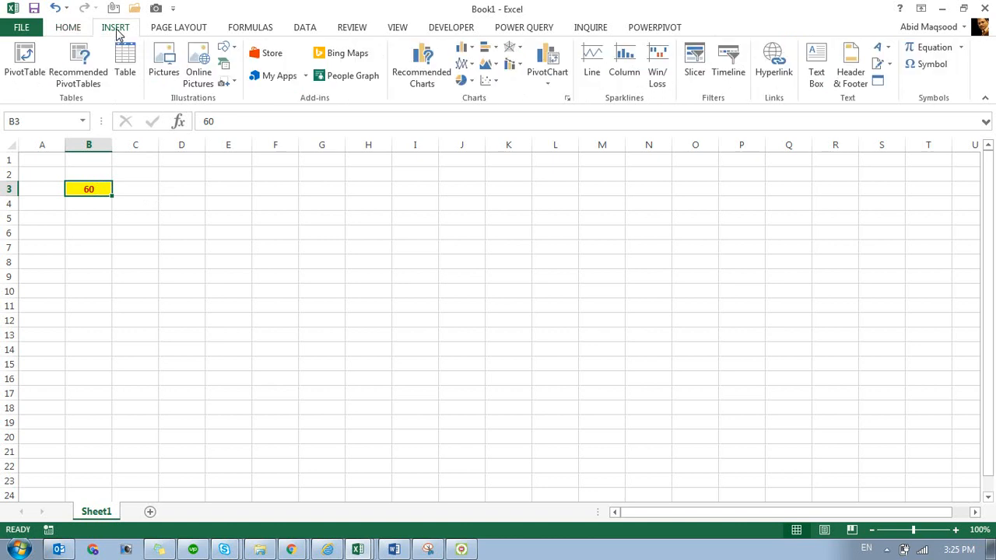
pyautogui.click(422, 63)
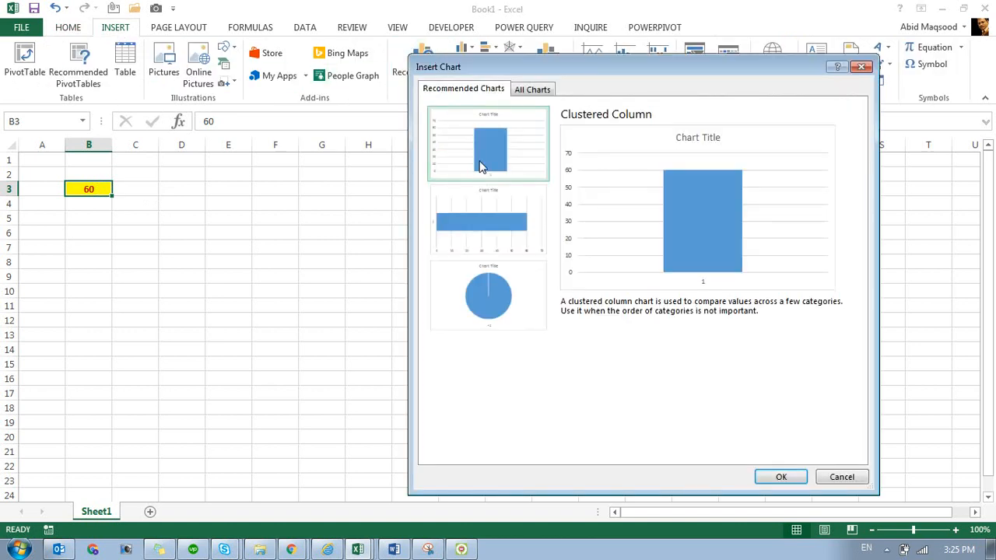
pyautogui.click(782, 477)
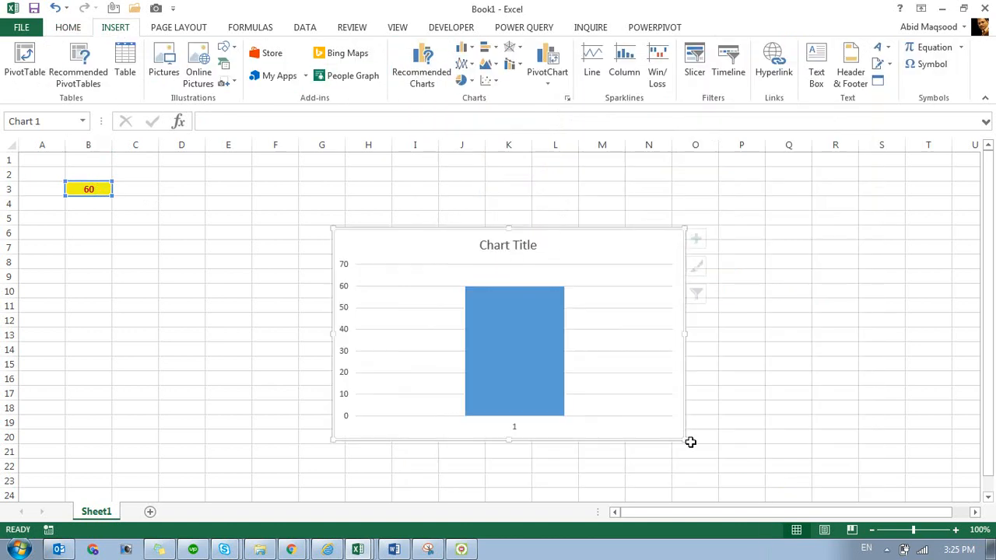
pyautogui.click(517, 246)
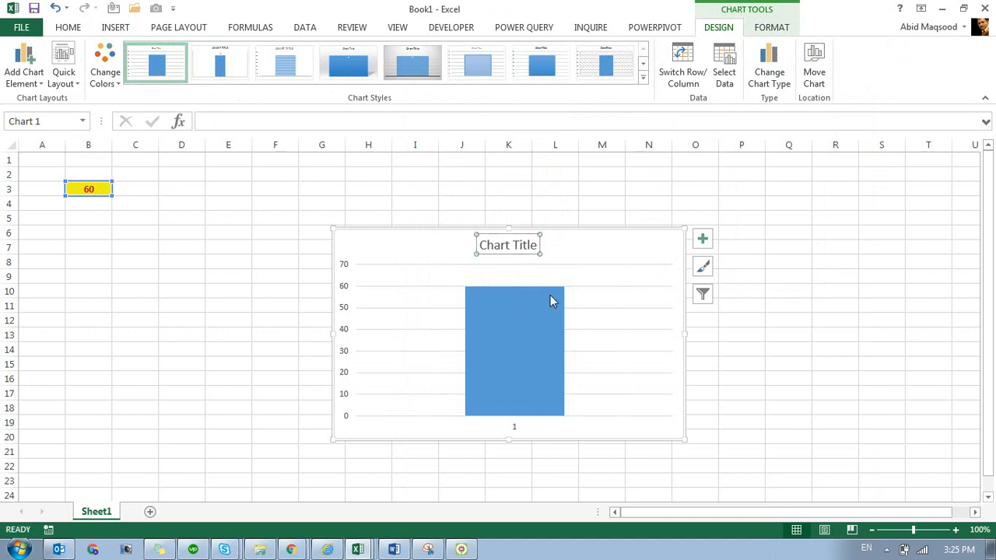
pyautogui.press('Delete')
pyautogui.click(430, 289)
pyautogui.press('Delete')
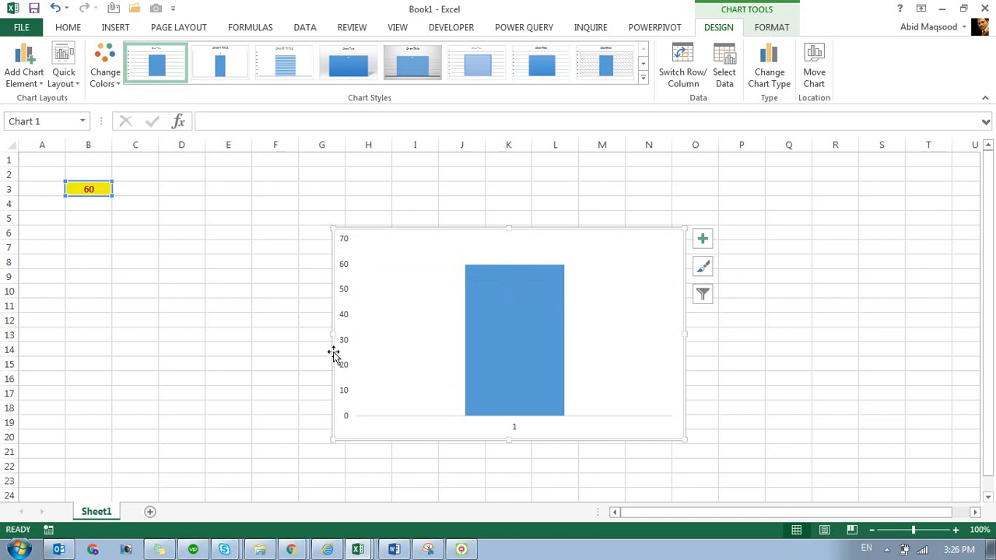
# - Fix the chart's vertical axis bounds at minimum 0 and maximum 100
pyautogui.rightClick(347, 296)
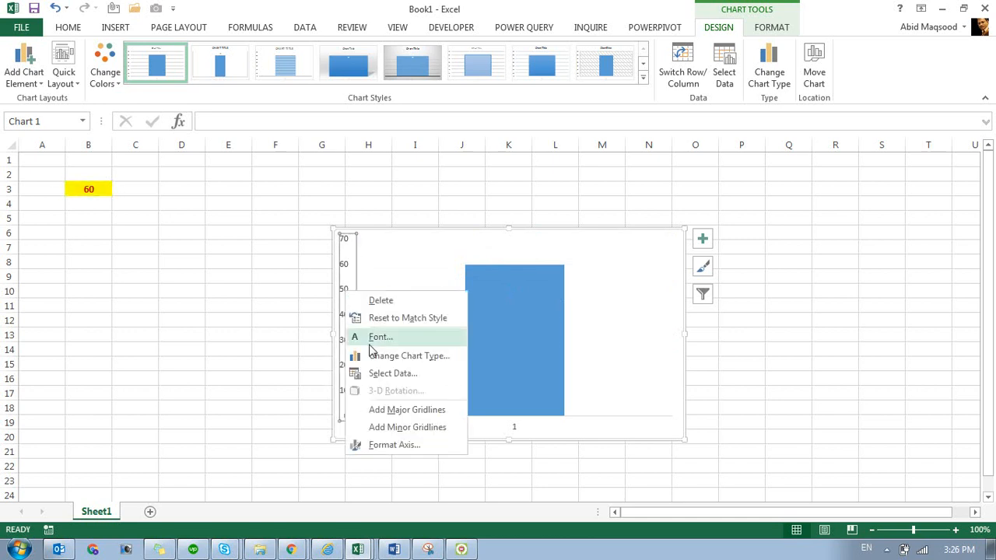
pyautogui.click(407, 447)
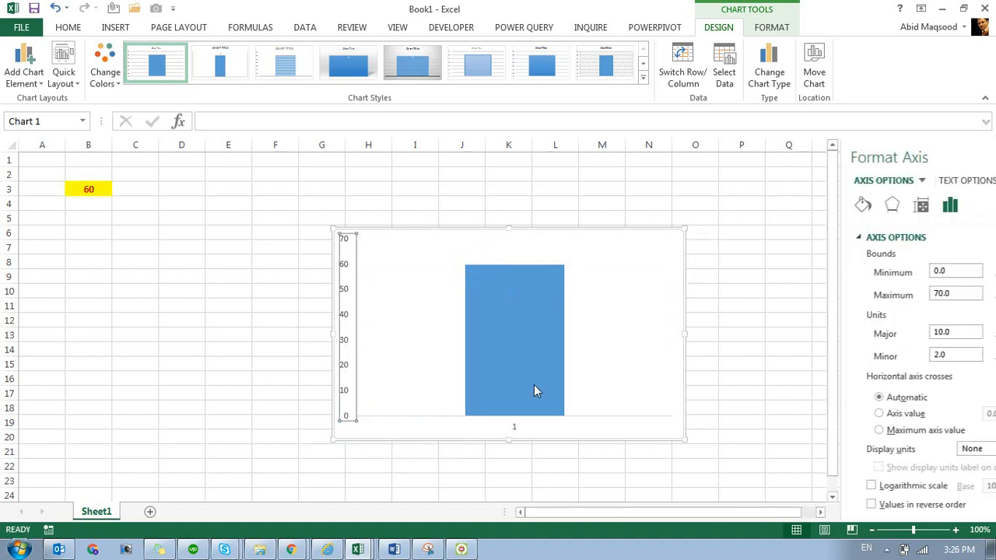
pyautogui.click(920, 271)
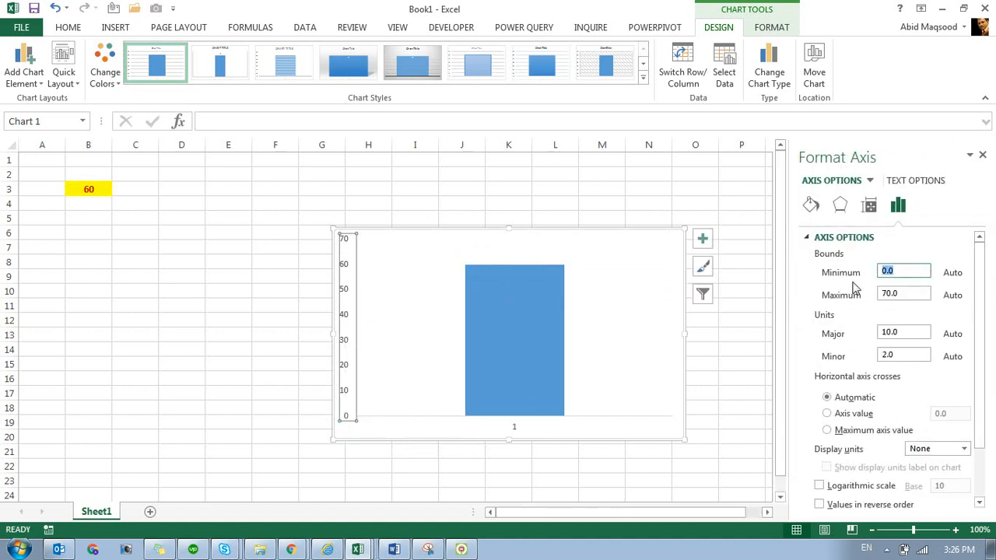
pyautogui.write('0')
pyautogui.press('Return')
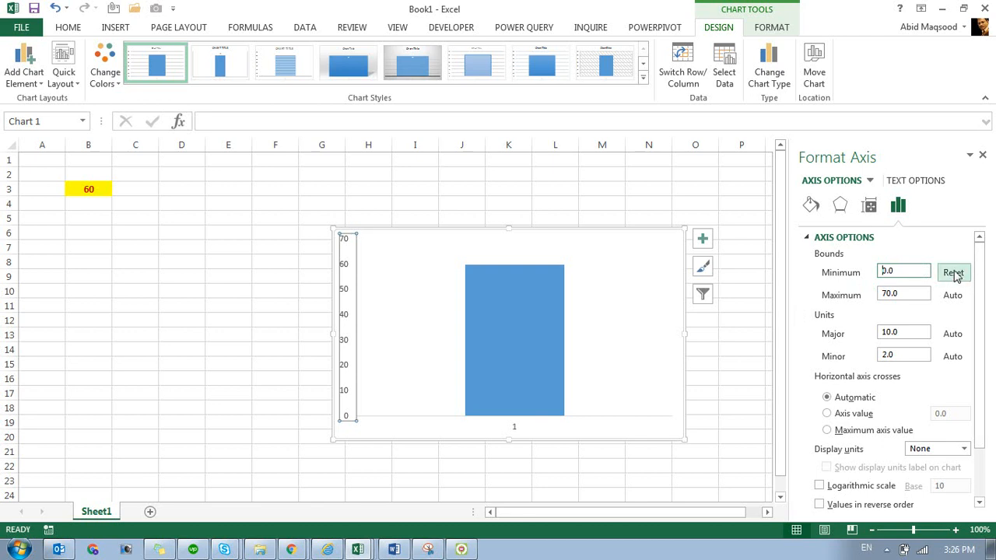
pyautogui.click(905, 294)
pyautogui.write('10')
pyautogui.press('Return')
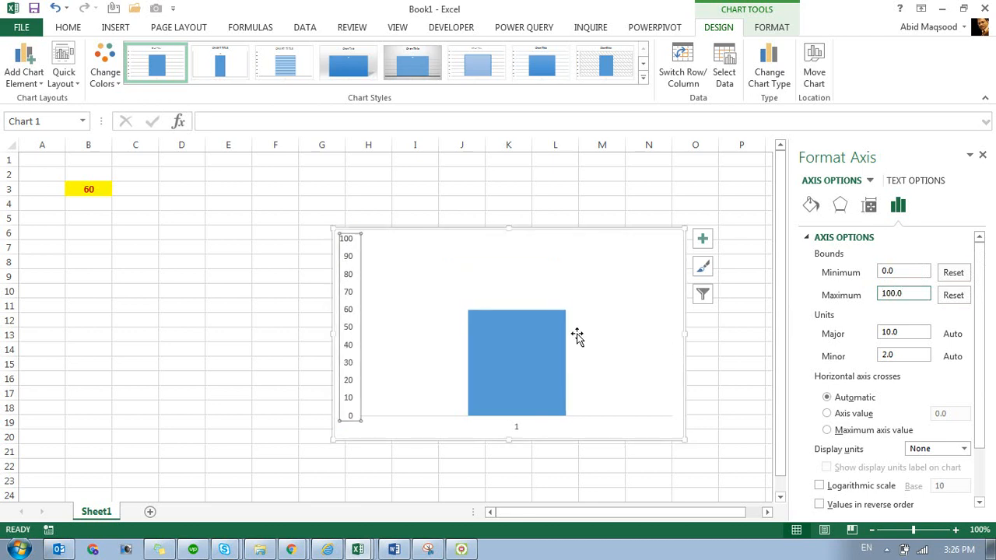
# - Set the column series' gap width to 0%, then narrow the chart to a slim bar and move it up to row 2
pyautogui.click(544, 354)
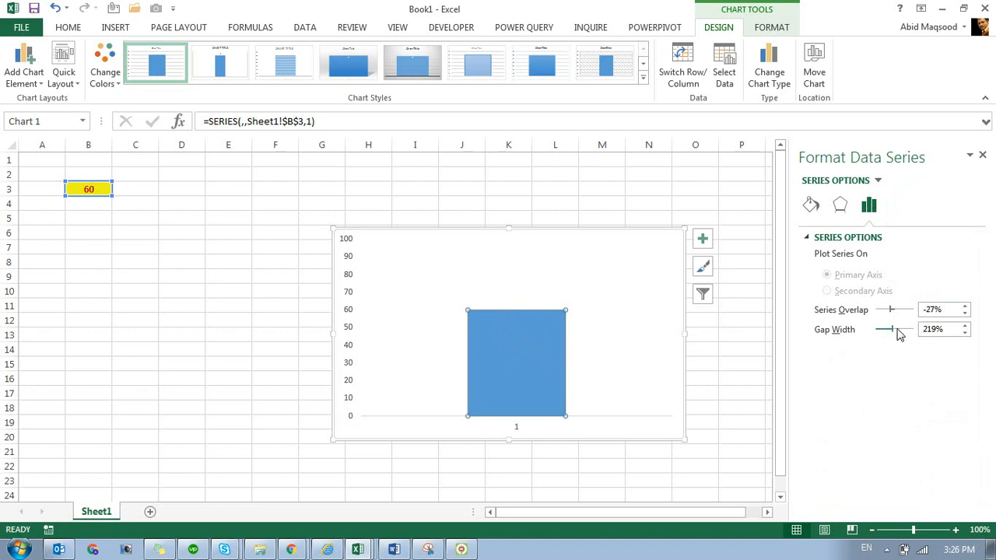
pyautogui.moveTo(895, 334); pyautogui.dragTo(859, 340)
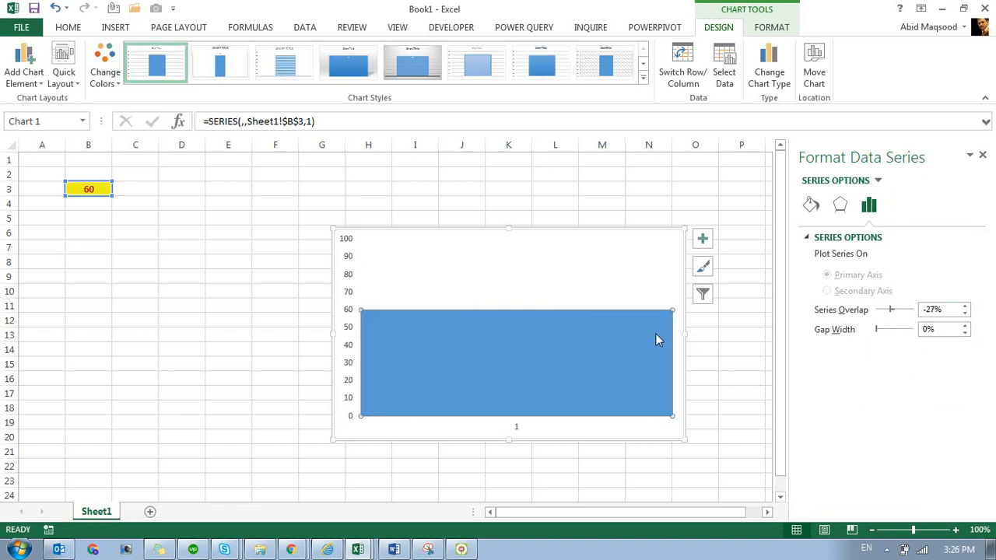
pyautogui.moveTo(680, 333); pyautogui.dragTo(401, 332)
pyautogui.moveTo(385, 229); pyautogui.dragTo(405, 170)
pyautogui.click(393, 370)
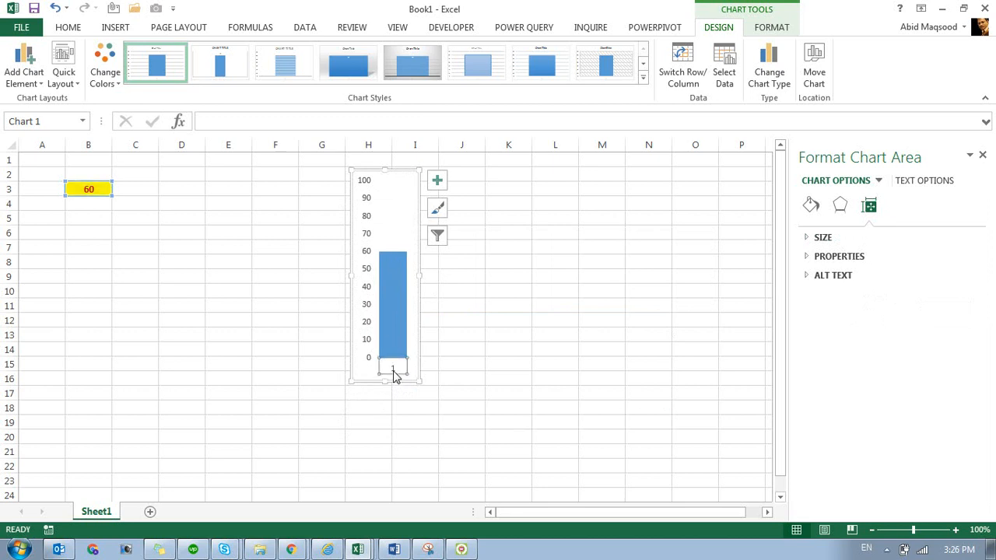
pyautogui.click(417, 197)
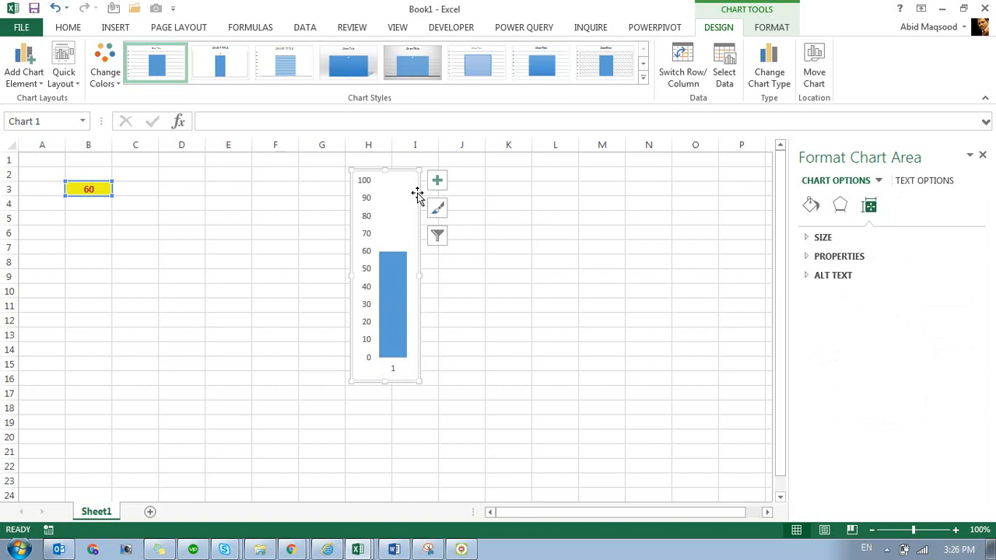
# - Set the vertical axis tick marks to Cross for the major type and Inside for the minor type
pyautogui.click(369, 250)
pyautogui.rightClick(369, 251)
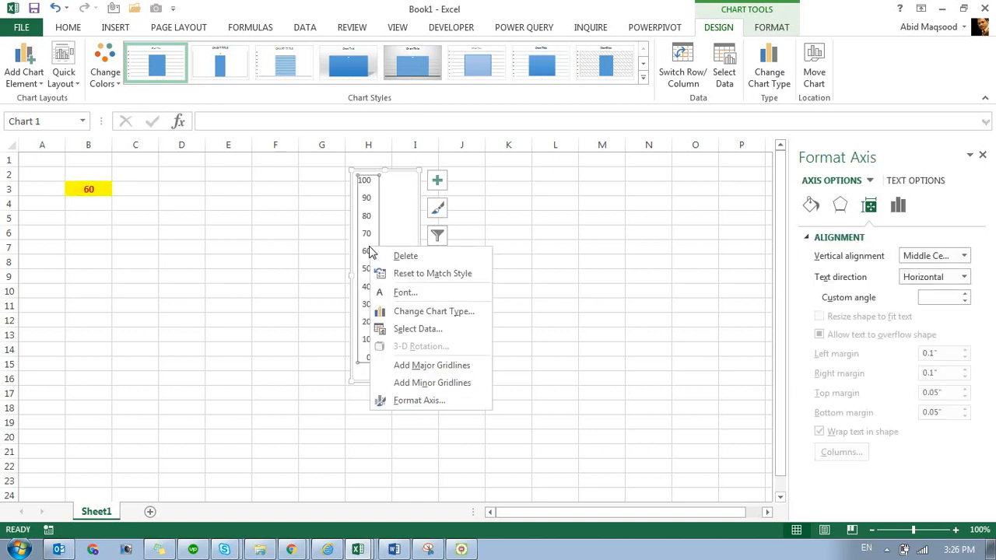
pyautogui.click(416, 399)
pyautogui.moveTo(983, 322); pyautogui.dragTo(983, 421)
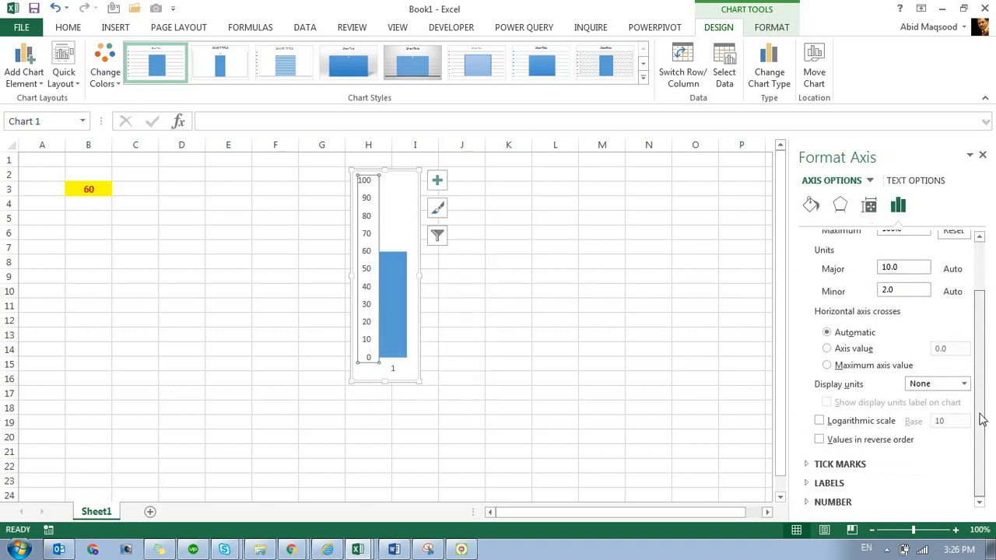
pyautogui.click(808, 464)
pyautogui.moveTo(984, 429); pyautogui.dragTo(980, 493)
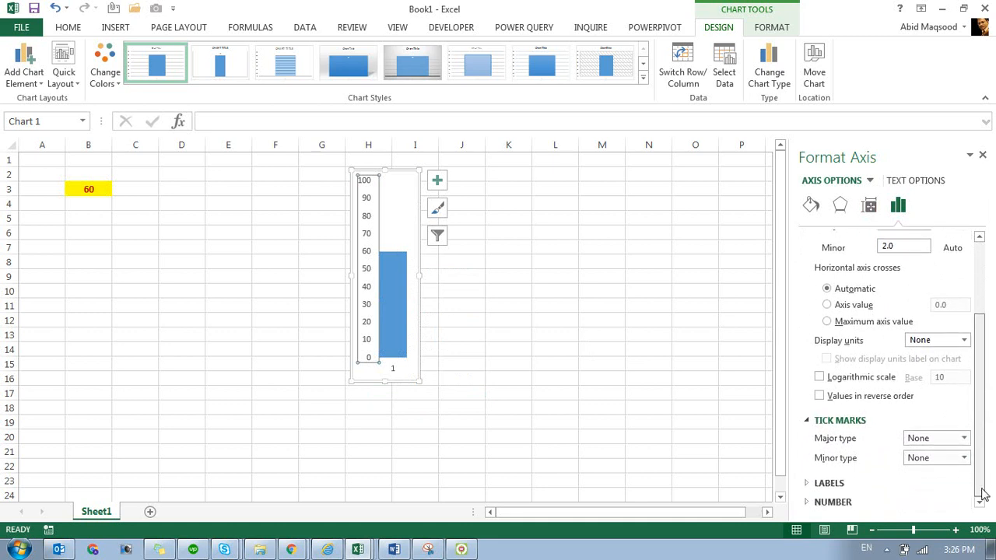
pyautogui.click(944, 447)
pyautogui.click(948, 493)
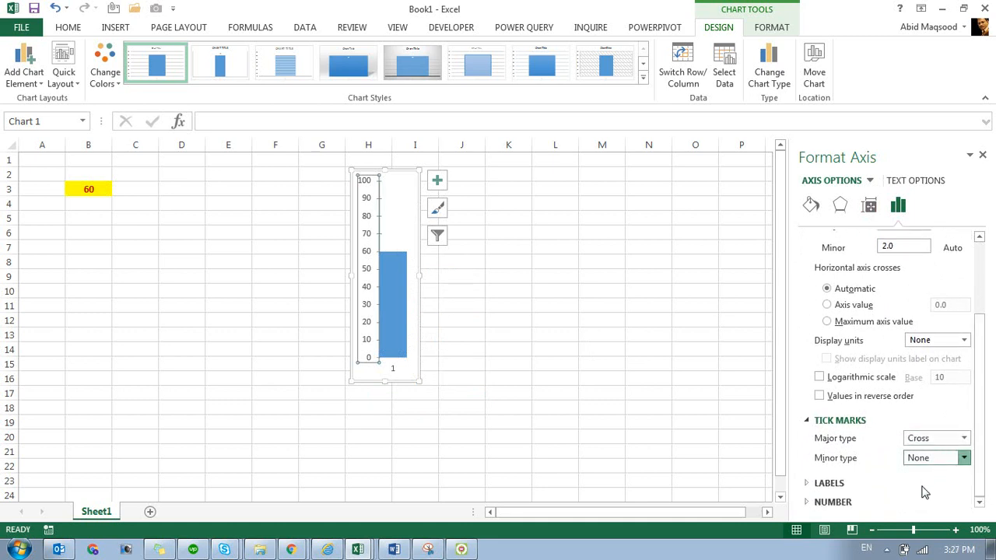
pyautogui.click(925, 490)
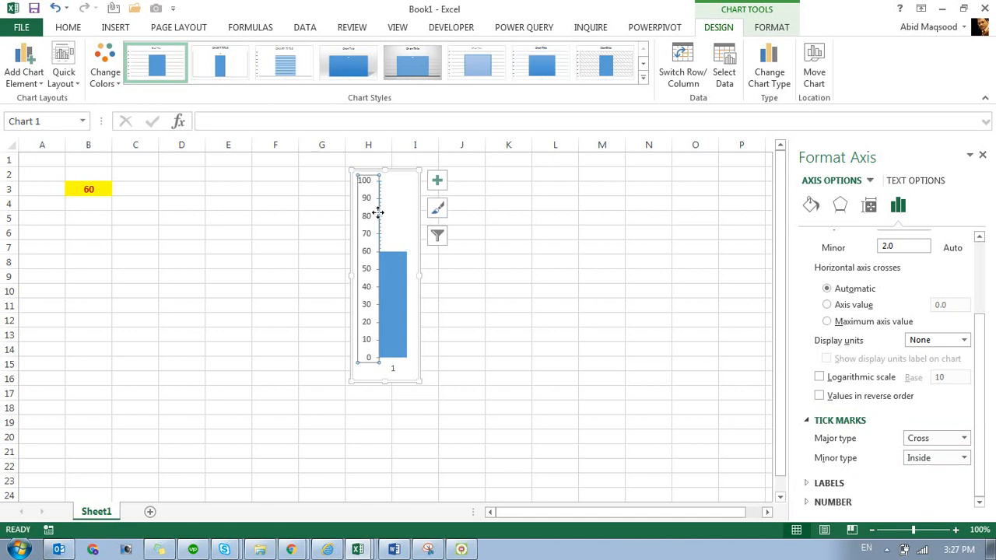
# - Delete the chart's horizontal axis and remove the whole chart from the sheet
pyautogui.click(392, 373)
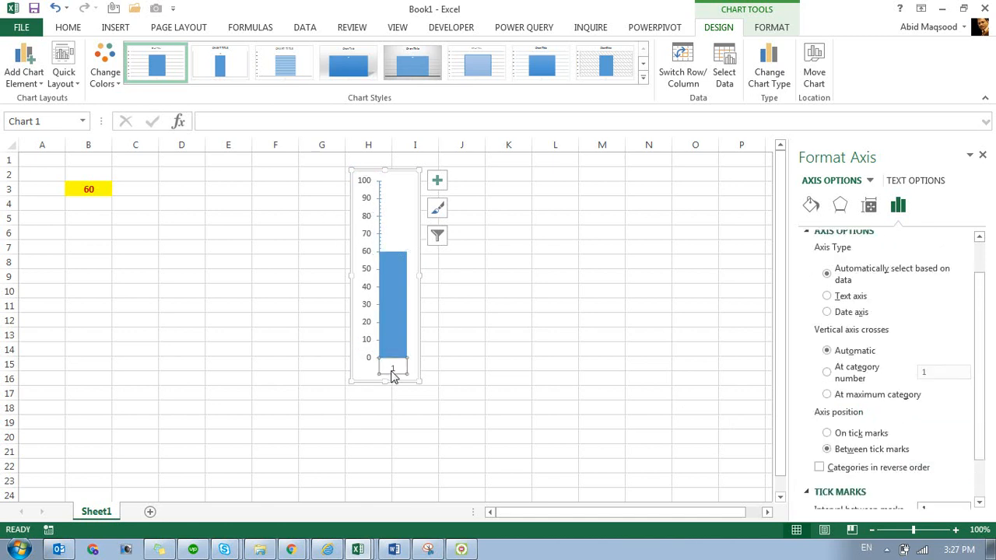
pyautogui.press('Delete')
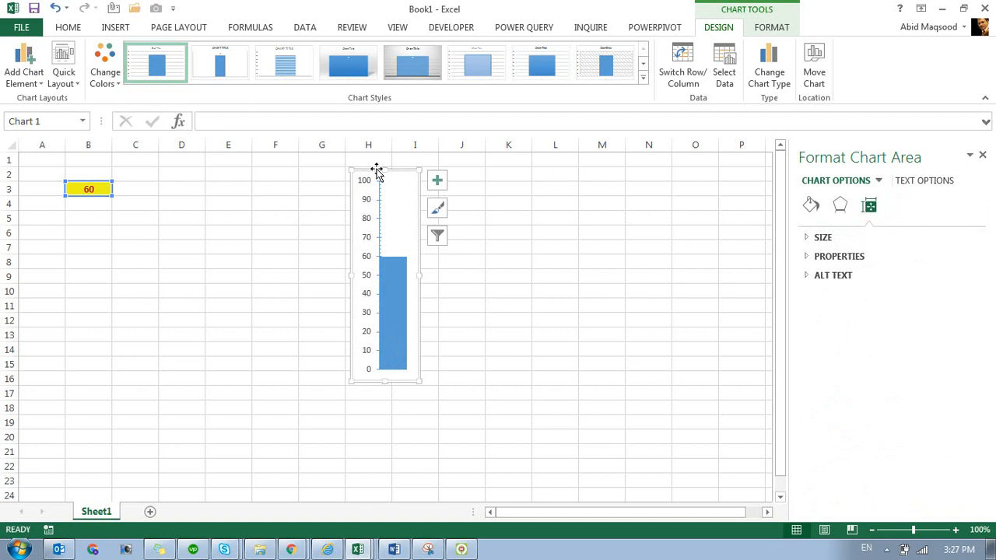
pyautogui.press('Delete')
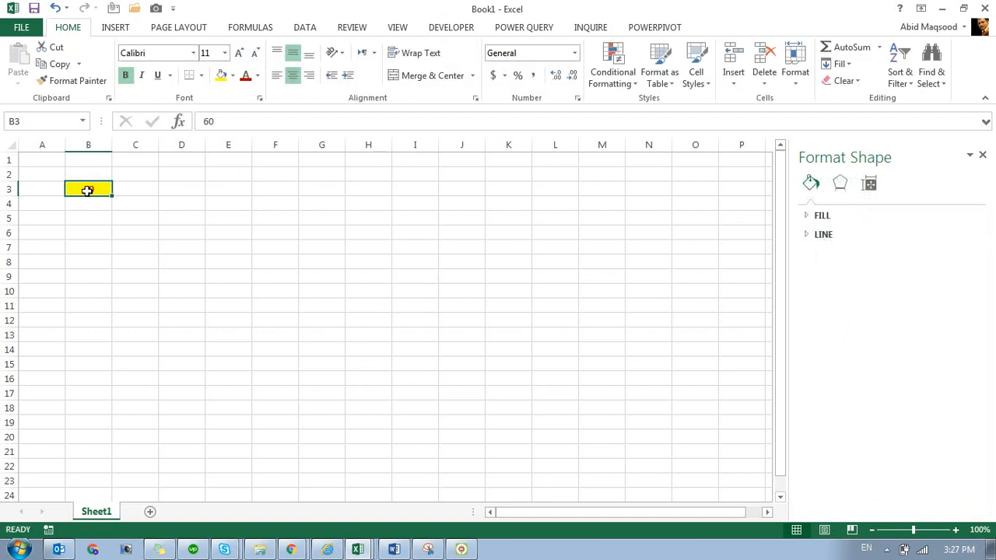
# - Insert a fresh recommended clustered column chart based on cell B3
pyautogui.click(120, 31)
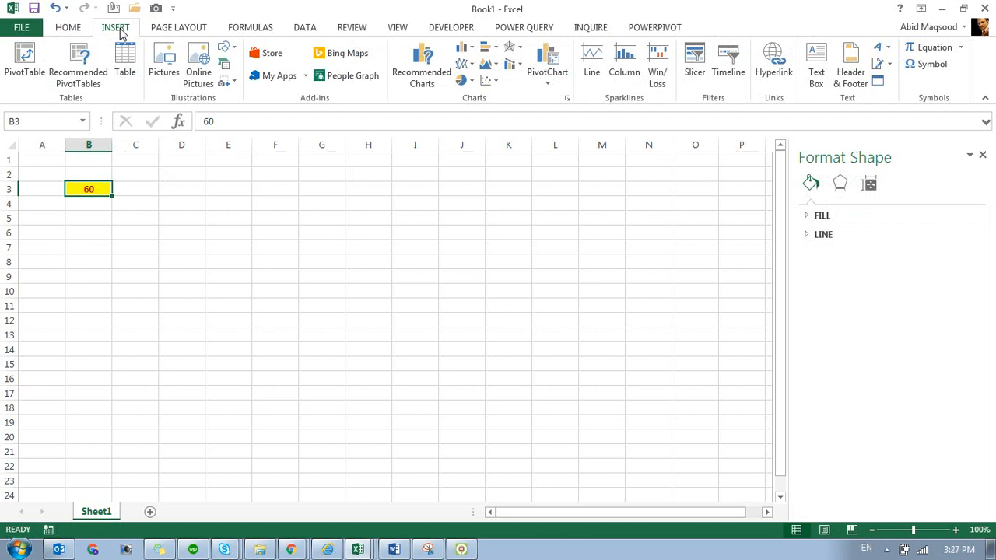
pyautogui.click(424, 60)
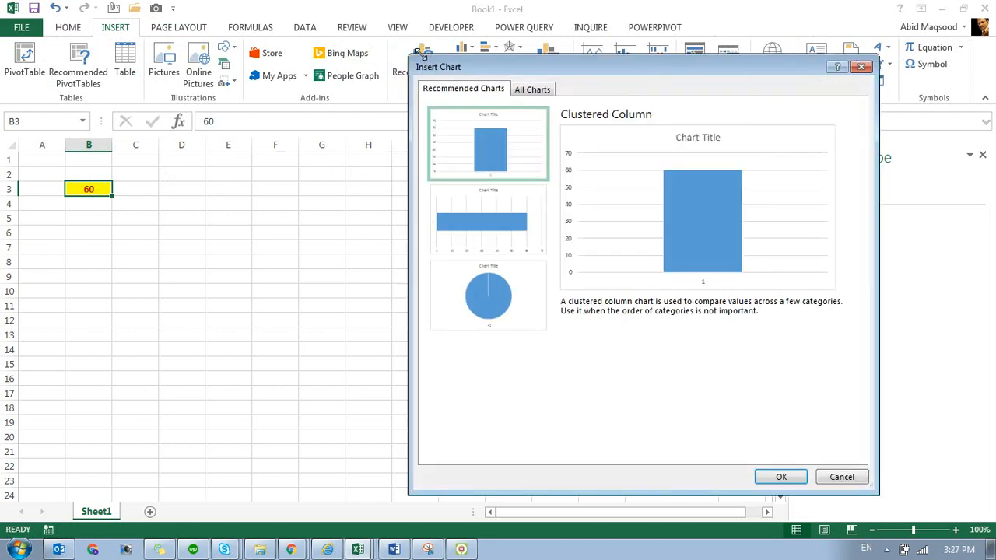
pyautogui.moveTo(490, 75); pyautogui.dragTo(429, 115)
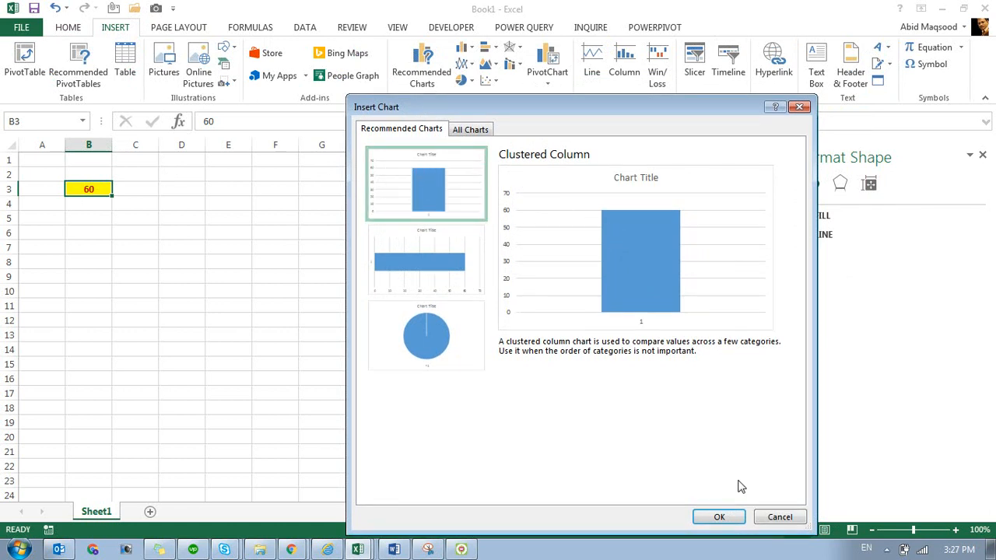
pyautogui.click(717, 517)
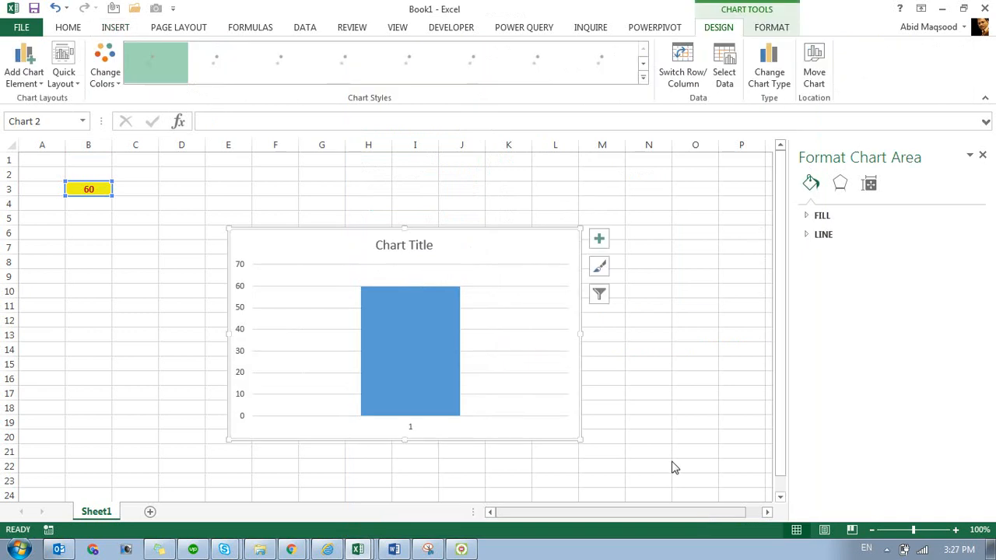
# - Strip the title, gridlines and horizontal axis from the new chart and narrow it to about 1 inch wide
pyautogui.click(434, 247)
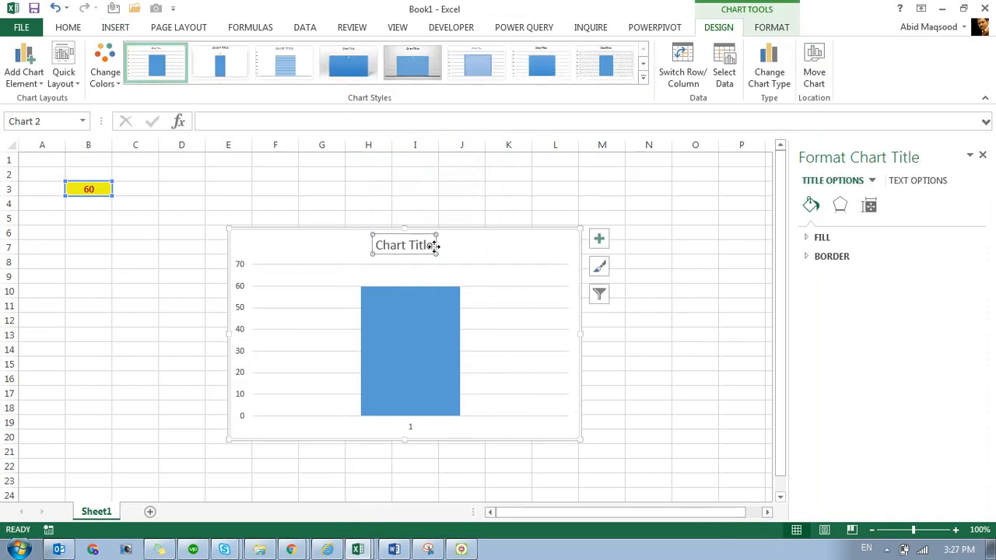
pyautogui.press('Delete')
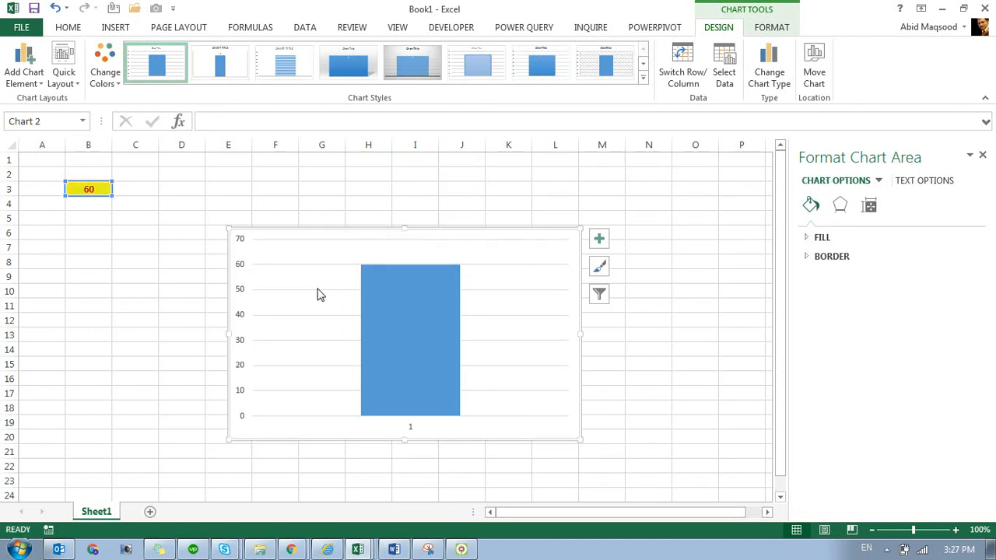
pyautogui.click(317, 290)
pyautogui.press('Delete')
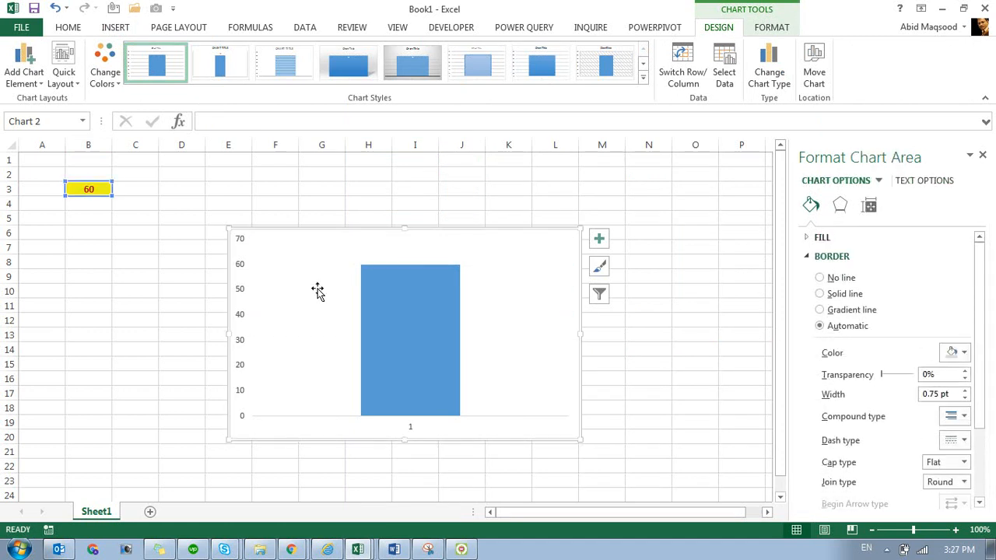
pyautogui.click(413, 433)
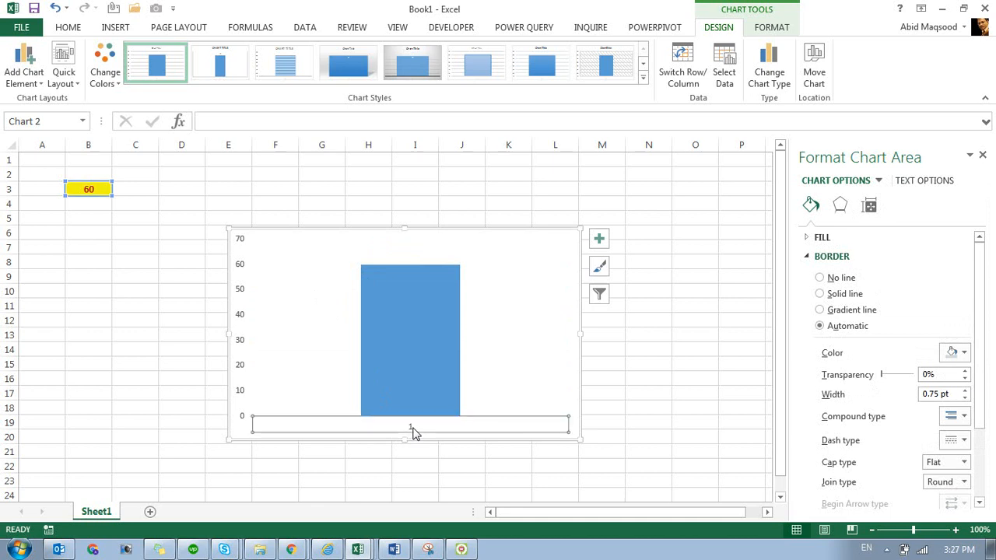
pyautogui.press('Delete')
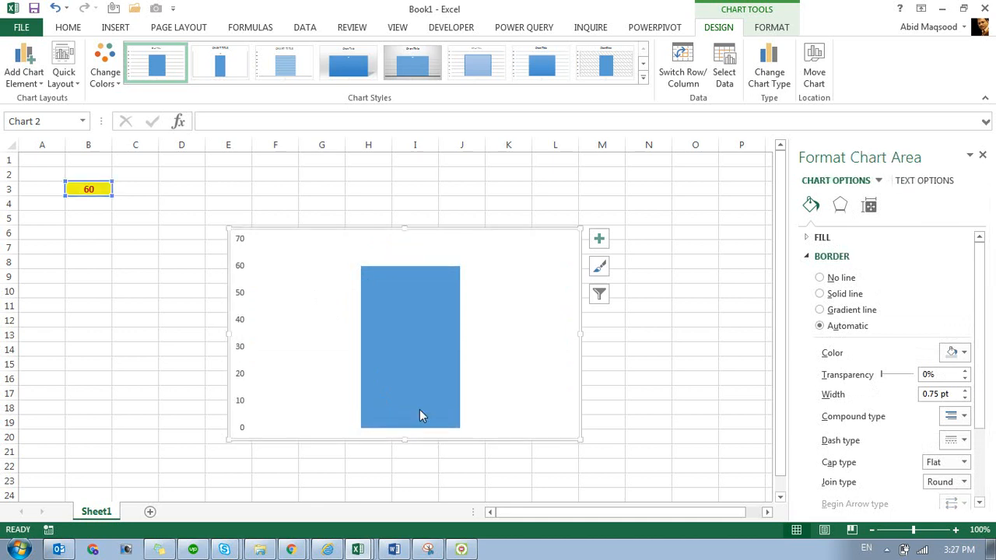
pyautogui.moveTo(578, 335); pyautogui.dragTo(299, 317)
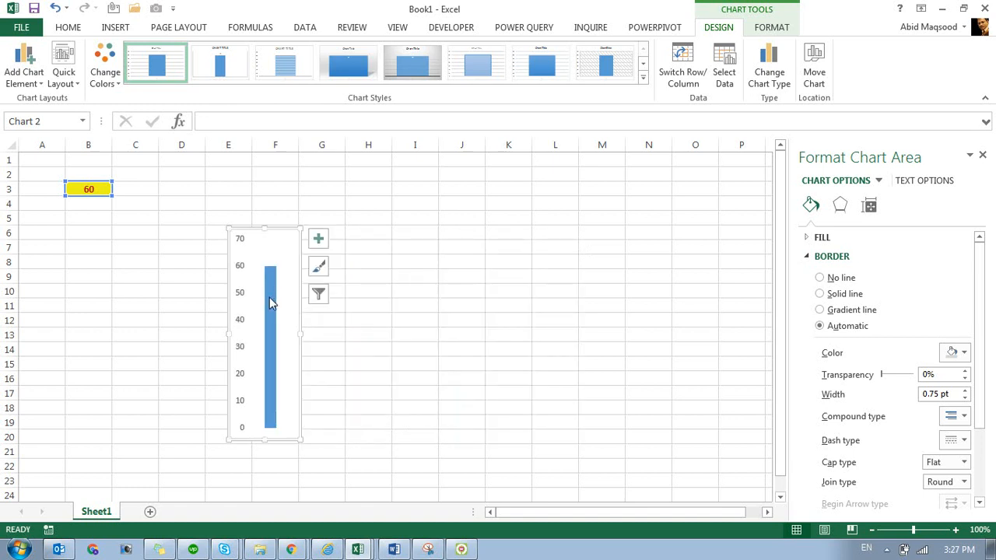
# - Fix the vertical axis bounds at a minimum of 0 and a maximum of 100
pyautogui.rightClick(240, 329)
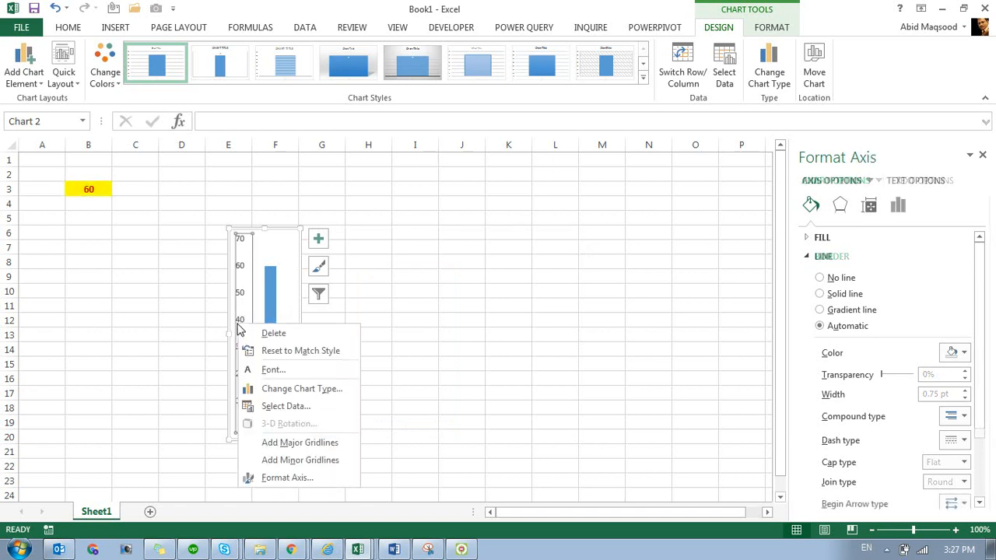
pyautogui.click(274, 478)
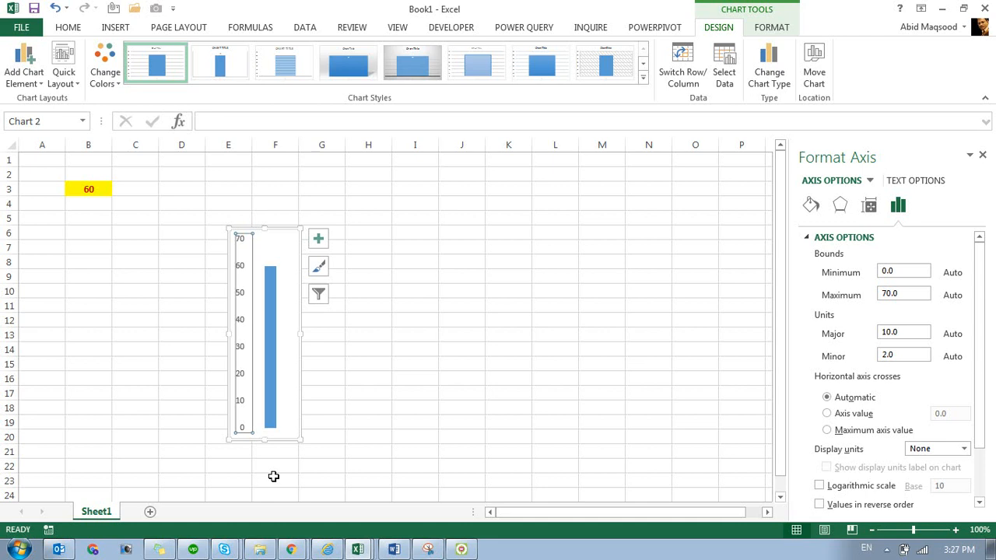
pyautogui.click(921, 270)
pyautogui.write('0')
pyautogui.press('Return')
pyautogui.doubleClick(901, 293)
pyautogui.write('1')
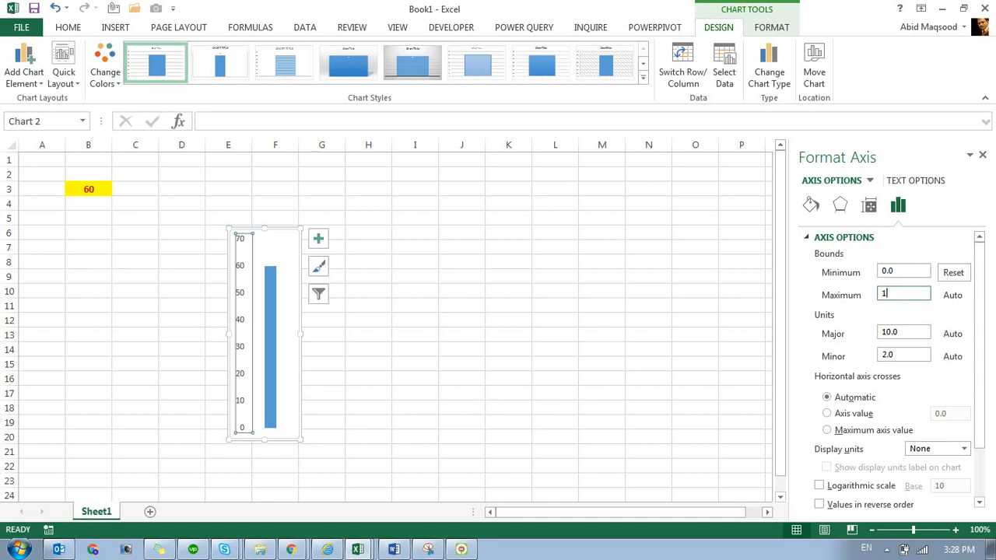
pyautogui.press('Return')
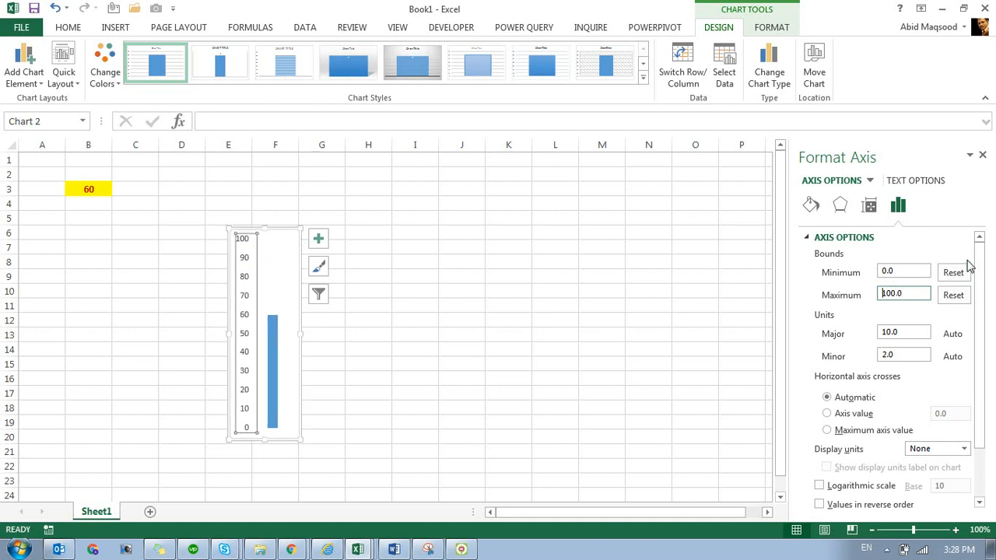
# - Set the value axis tick marks to Cross for the major type and Inside for the minor type
pyautogui.moveTo(982, 263); pyautogui.dragTo(991, 387)
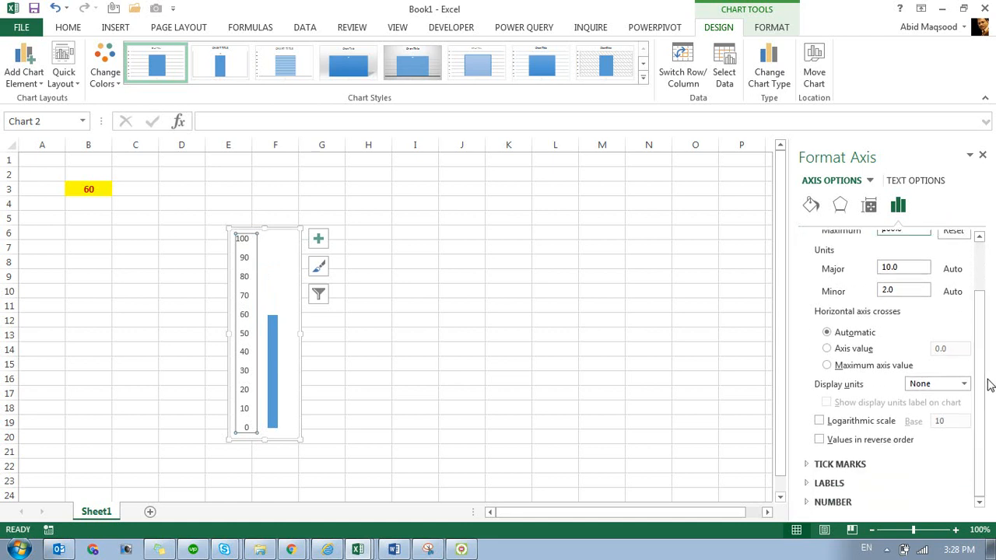
pyautogui.click(809, 465)
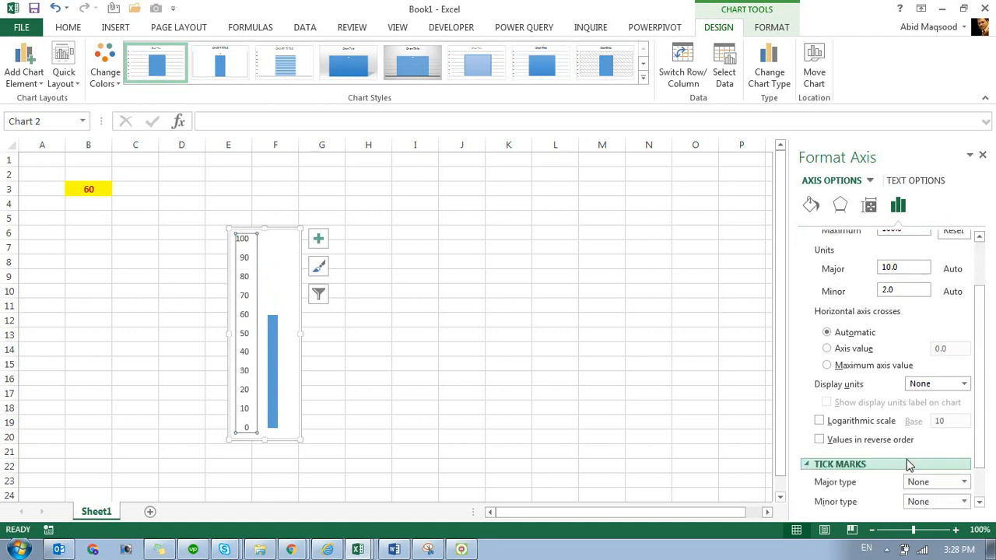
pyautogui.moveTo(981, 422); pyautogui.dragTo(983, 461)
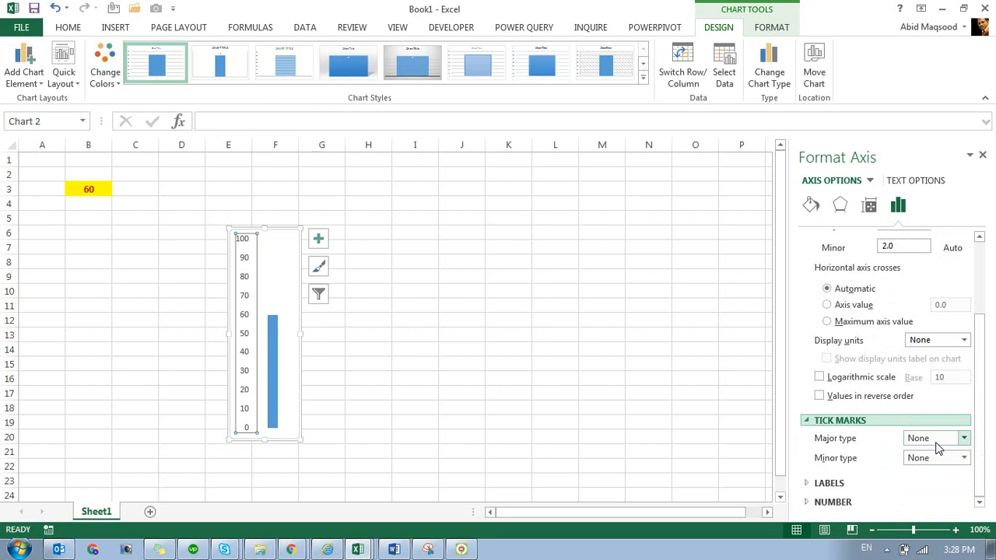
pyautogui.click(920, 497)
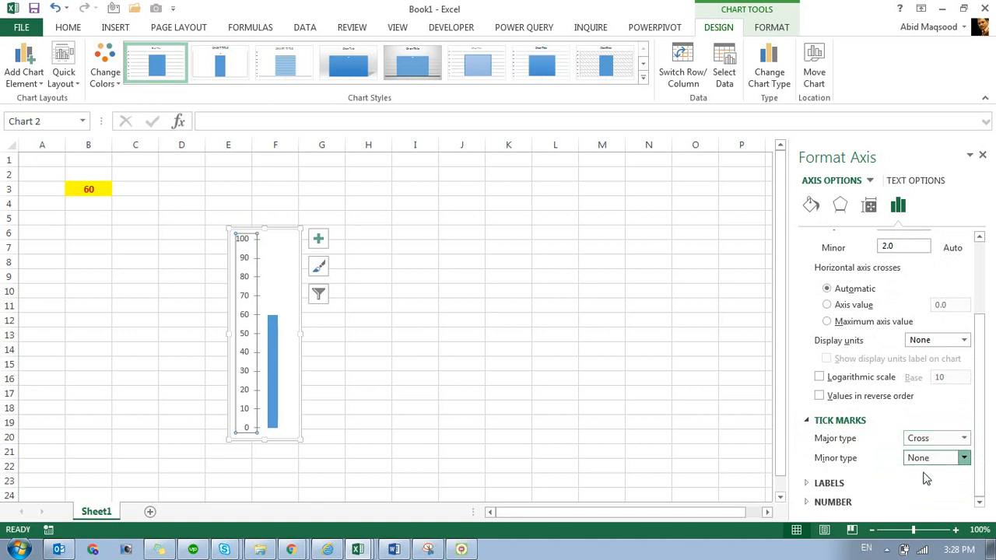
pyautogui.click(920, 496)
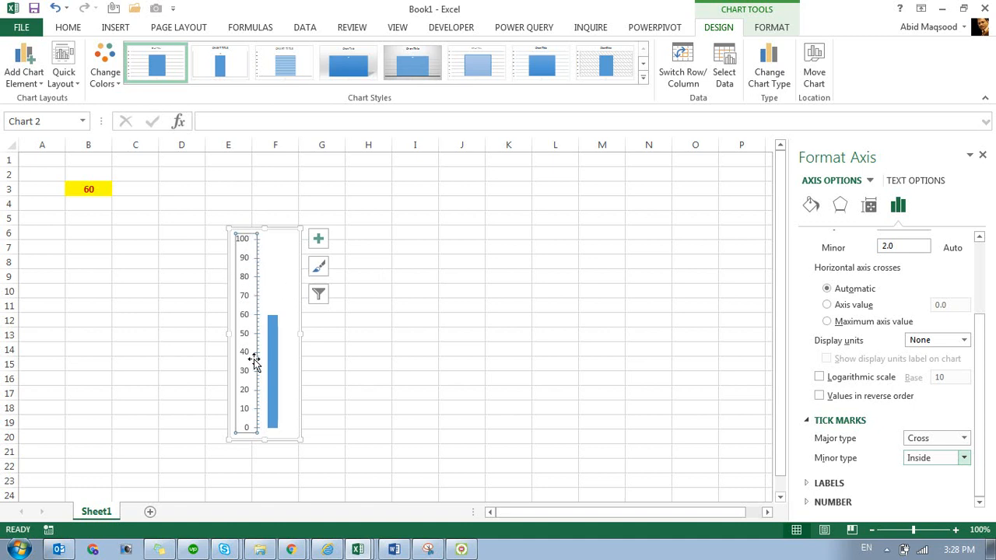
# - Fill the chart area background with black
pyautogui.click(281, 231)
pyautogui.click(246, 243)
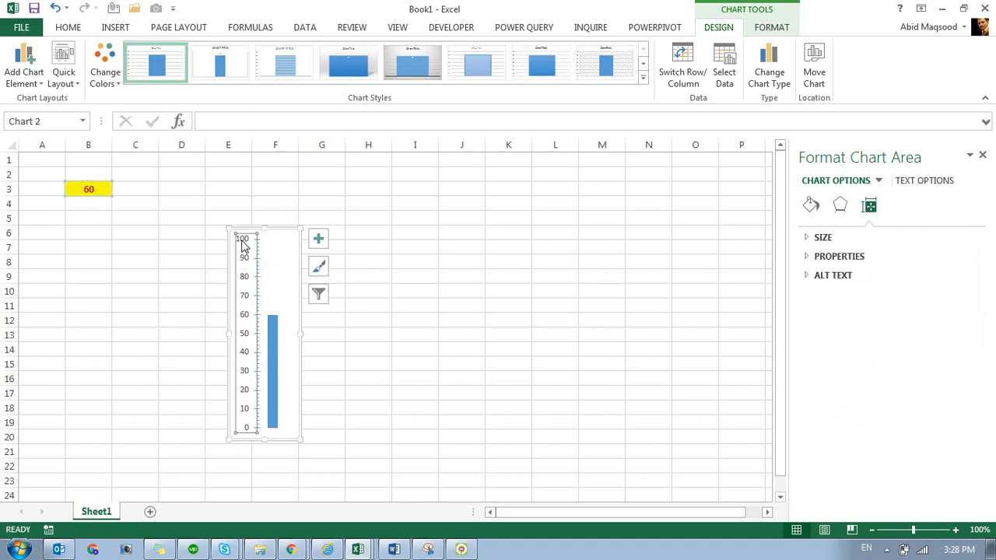
pyautogui.click(268, 231)
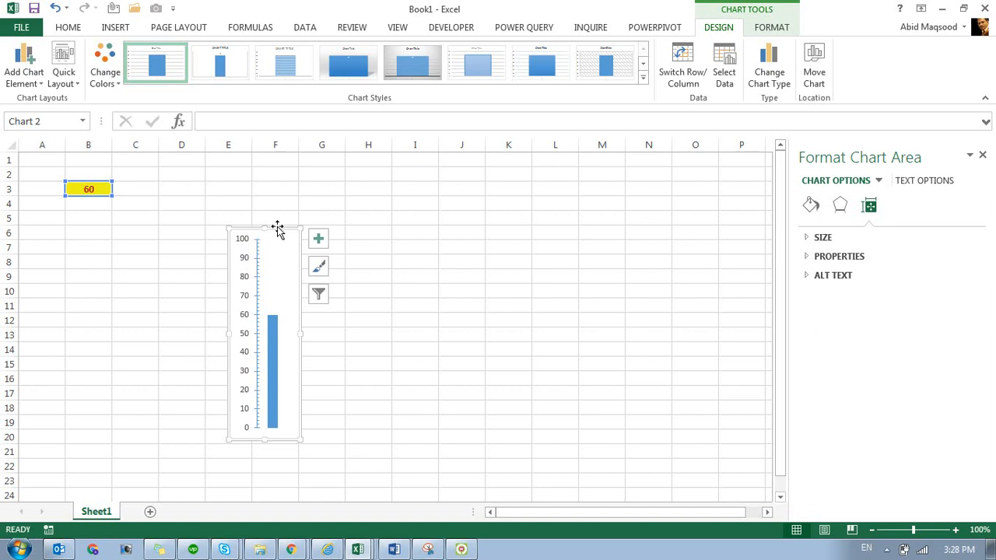
pyautogui.click(782, 30)
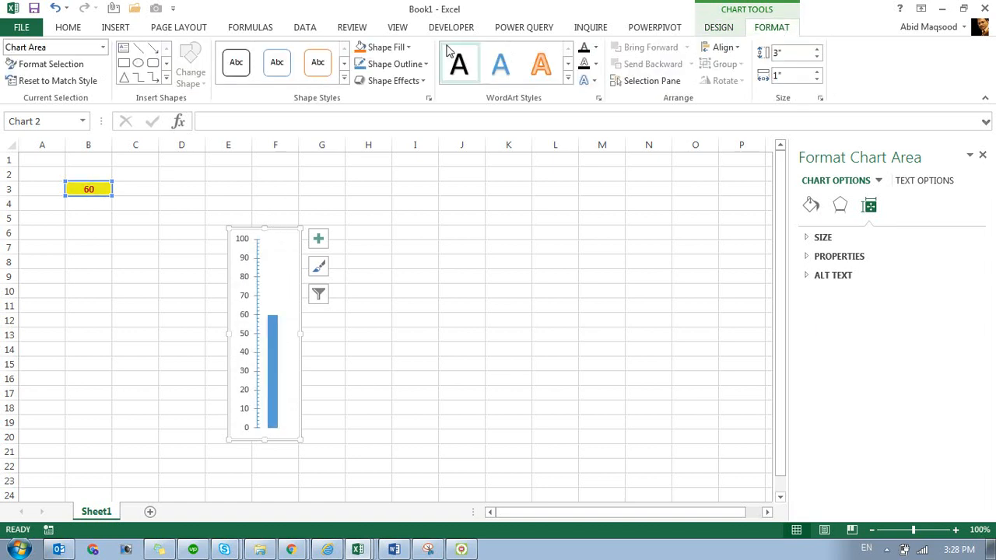
pyautogui.click(384, 49)
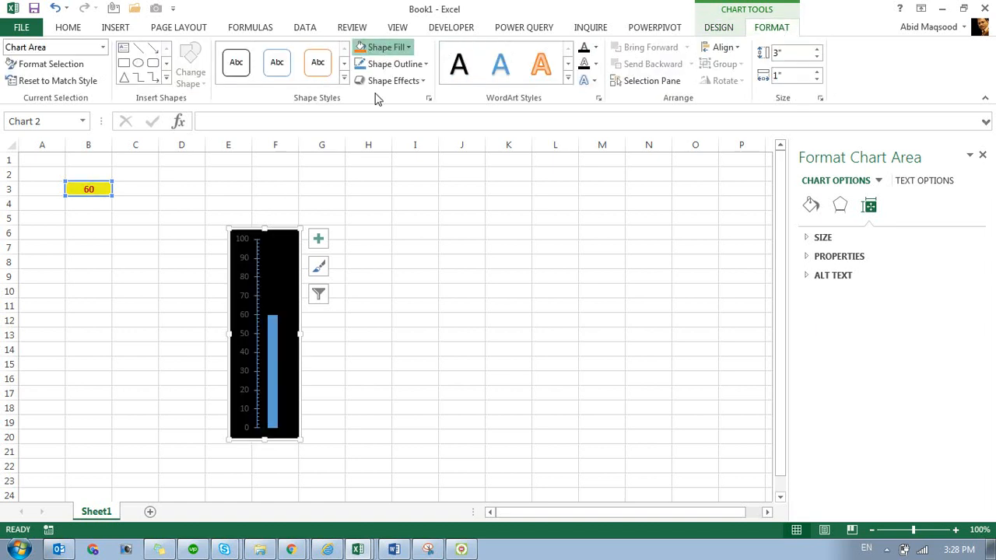
# - Change the font color of the vertical axis labels to light blue
pyautogui.click(243, 275)
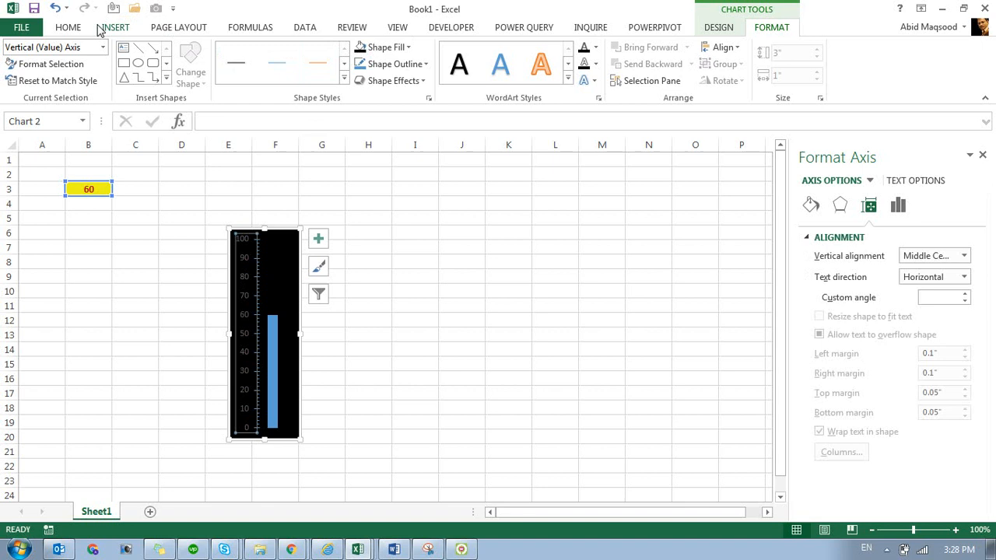
pyautogui.click(74, 28)
pyautogui.click(260, 77)
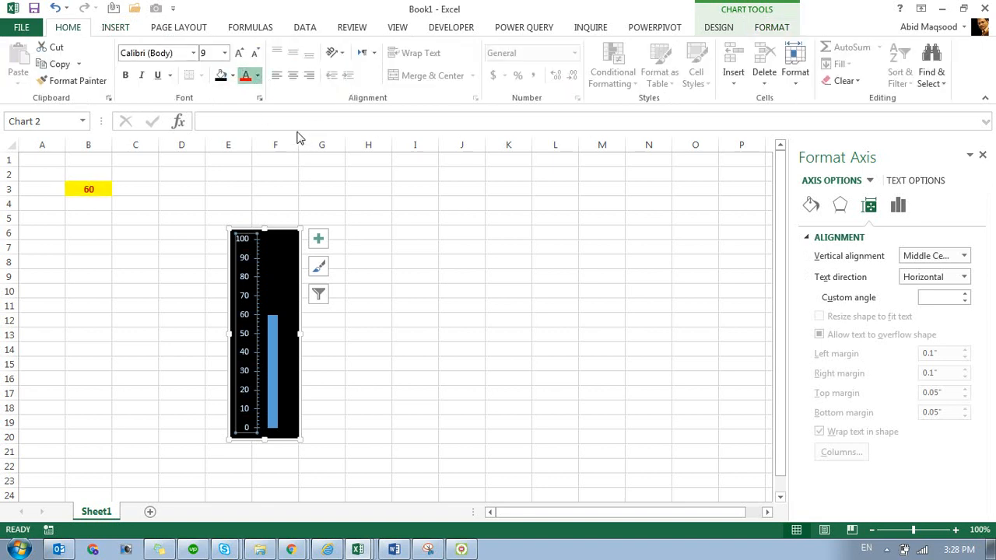
pyautogui.click(321, 214)
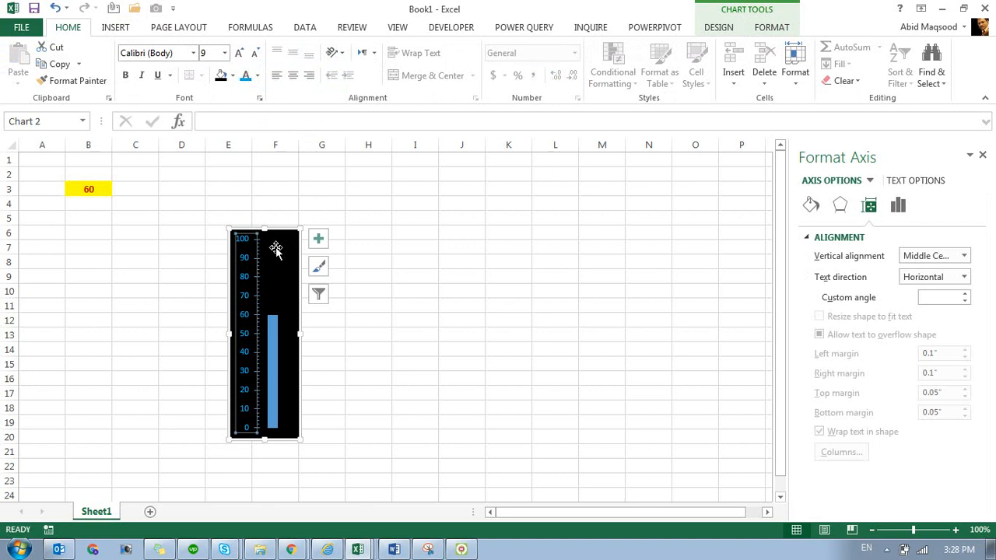
# - Fill the chart's column series with red and deselect the chart
pyautogui.click(275, 335)
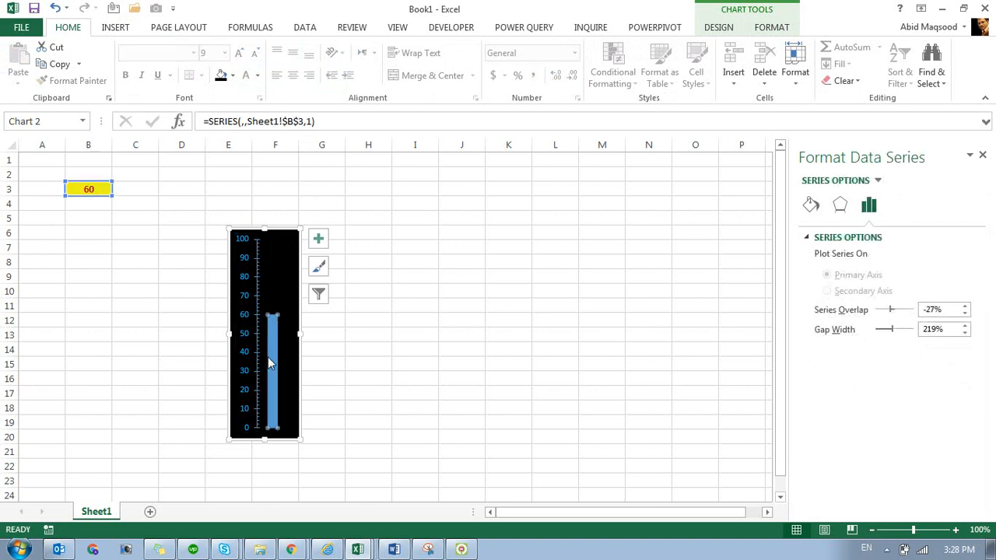
pyautogui.click(234, 79)
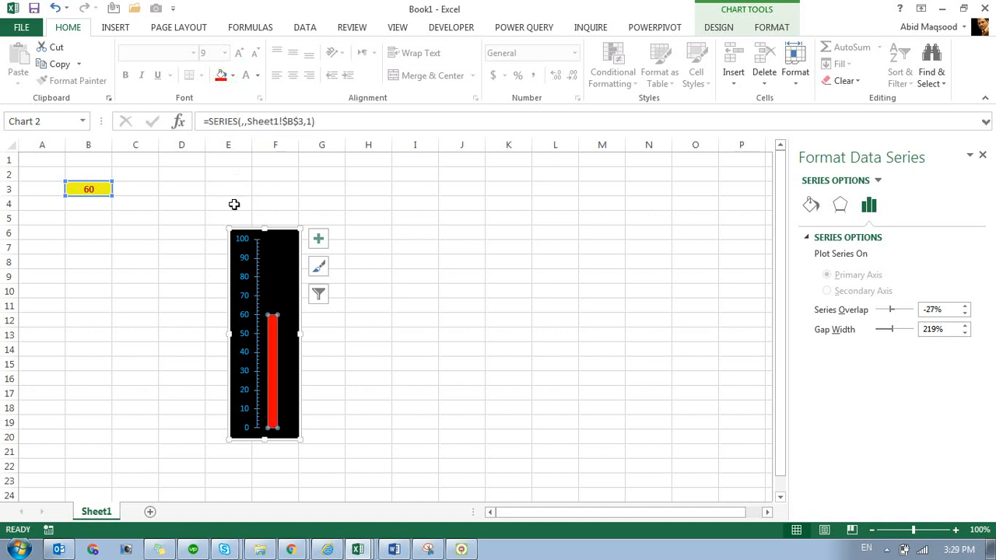
pyautogui.click(345, 216)
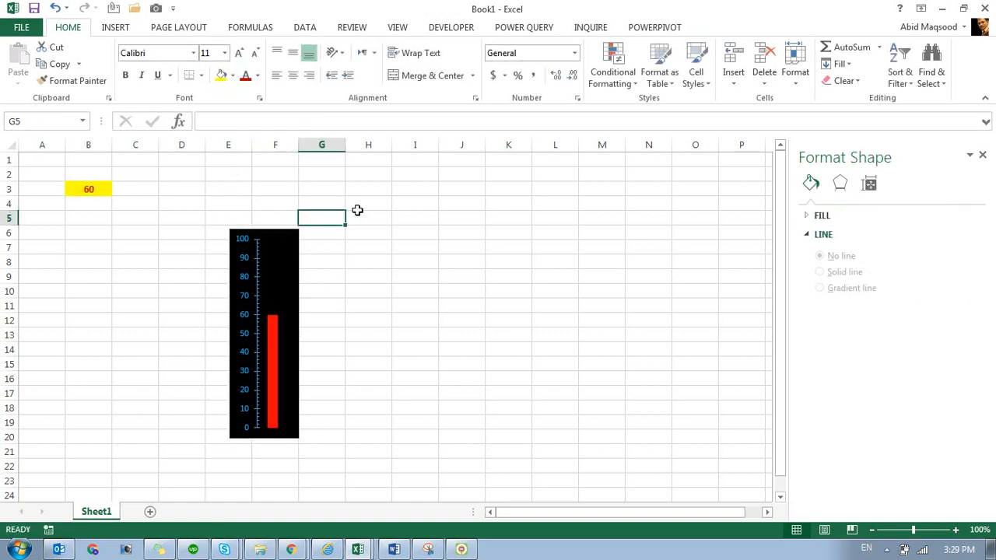
# - Place a 1-inch circle over the base of the chart and fill it red with no outline
pyautogui.click(382, 218)
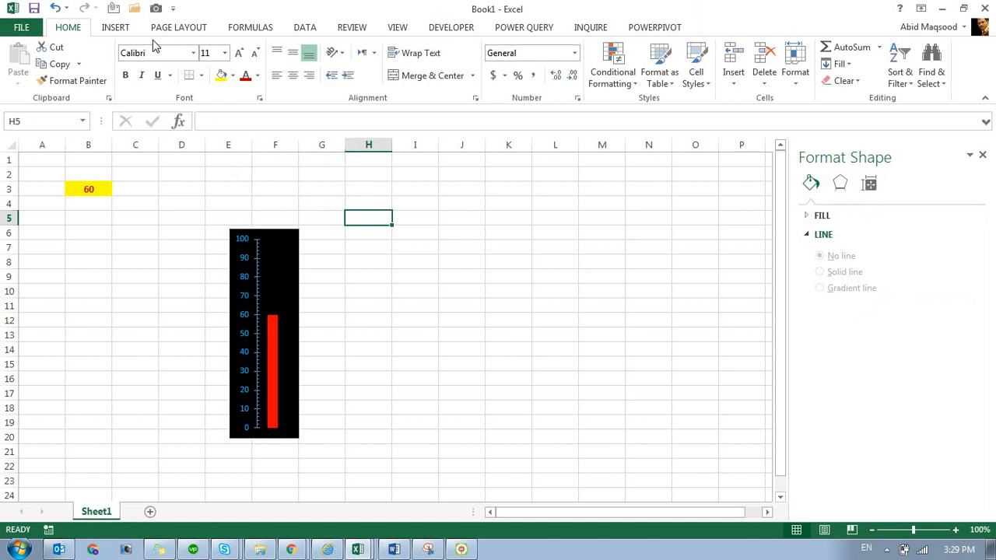
pyautogui.click(114, 31)
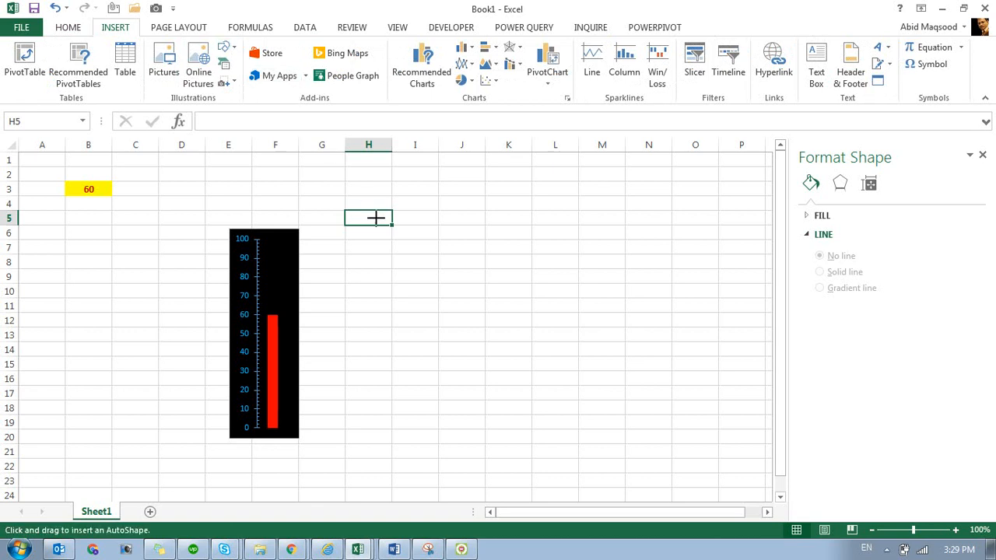
pyautogui.moveTo(375, 218); pyautogui.dragTo(446, 288)
pyautogui.moveTo(398, 249); pyautogui.dragTo(253, 440)
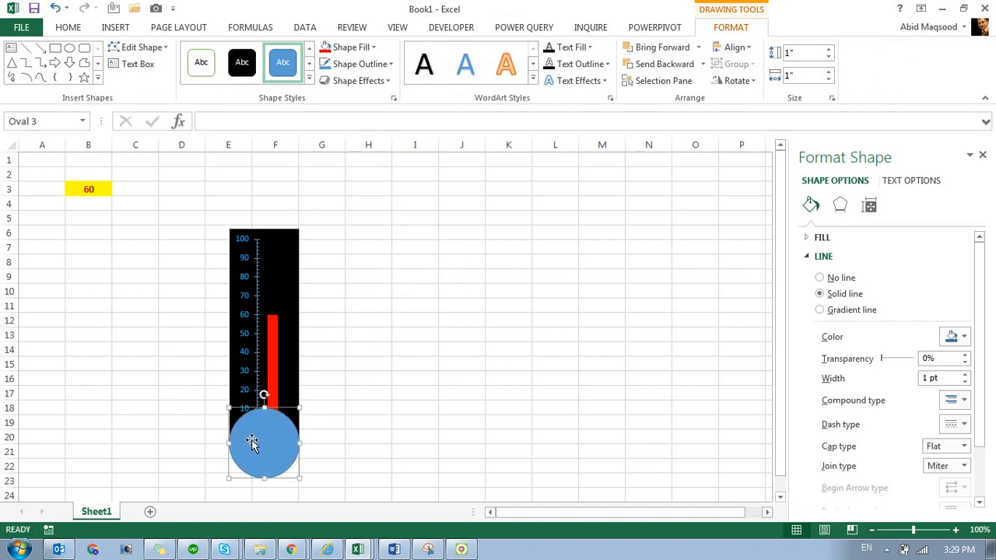
pyautogui.click(326, 49)
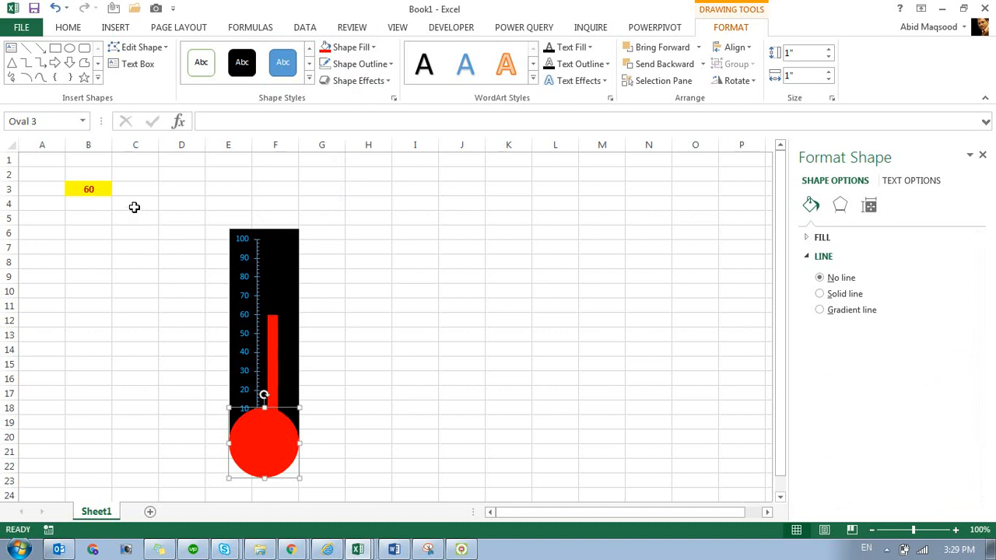
# - Link the red circle's text to cell B3 with the formula =$B$3
pyautogui.click(227, 124)
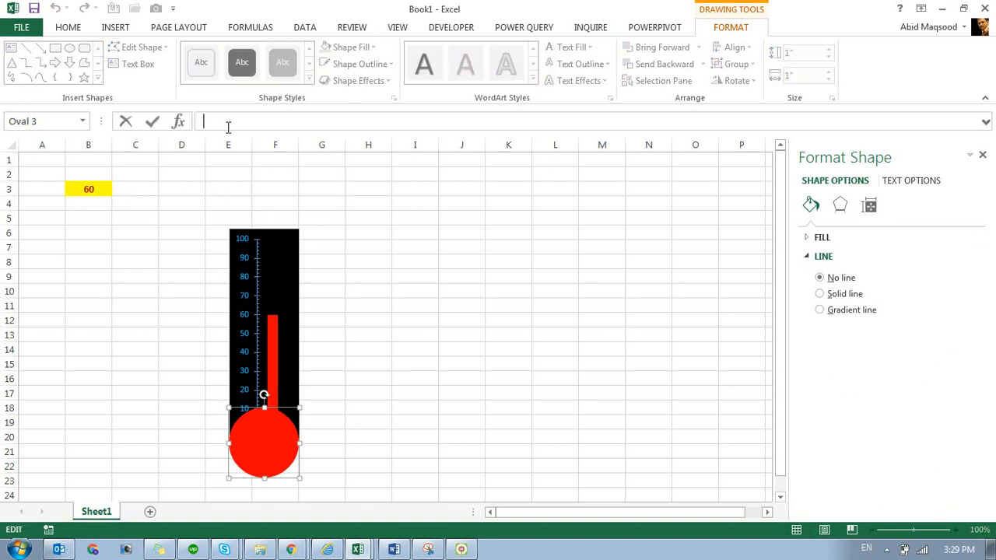
pyautogui.write('=')
pyautogui.click(88, 189)
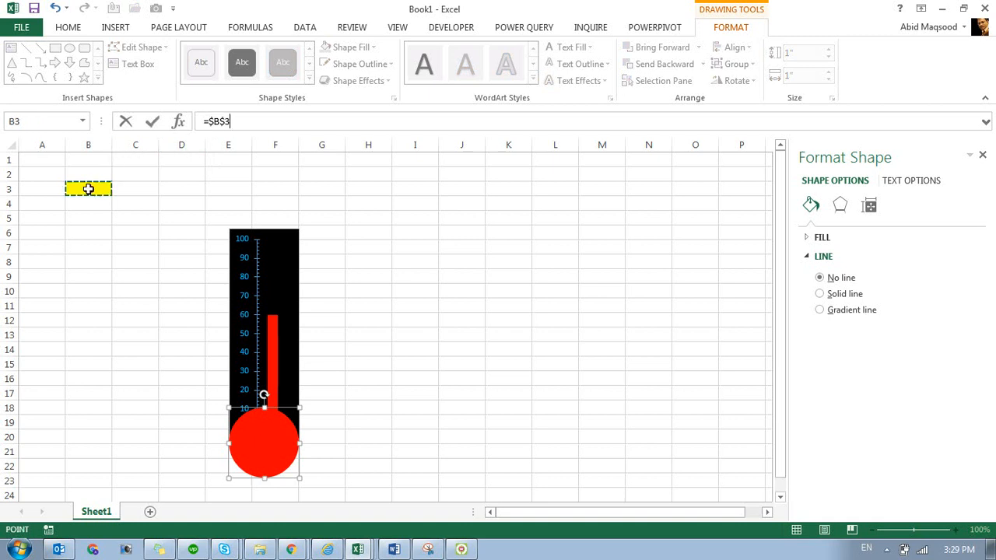
pyautogui.press('Return')
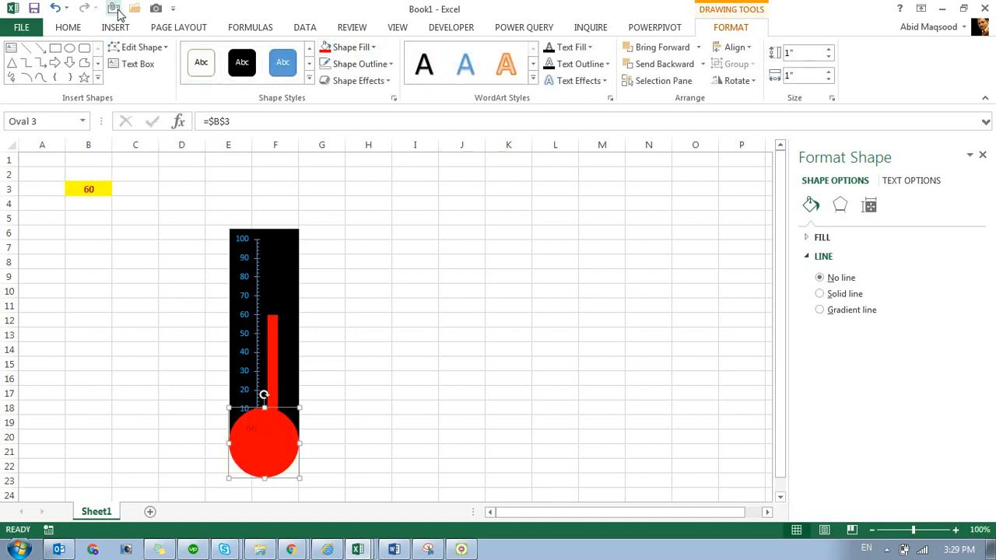
# - Format the circle's text as white, centered horizontally and vertically, with a font size of 20
pyautogui.click(68, 28)
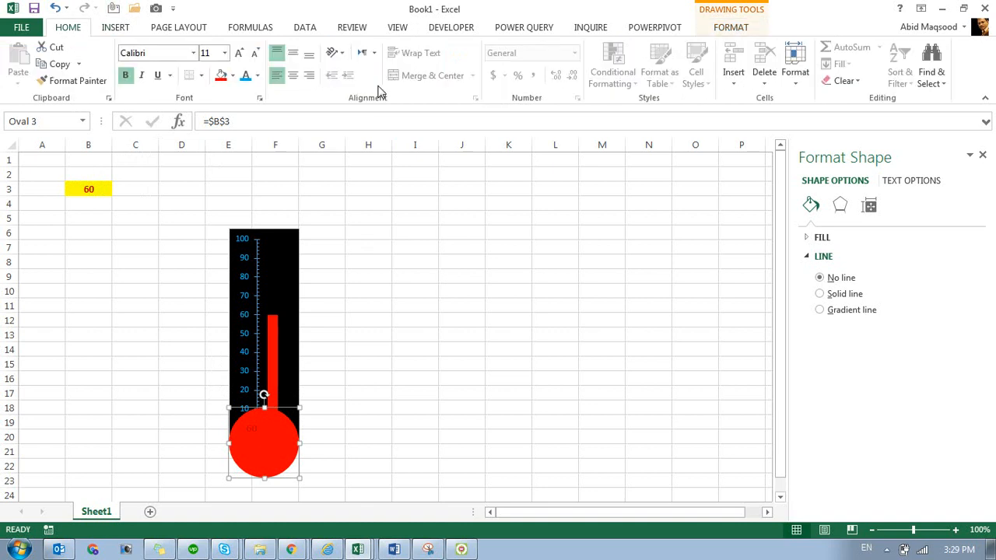
pyautogui.click(246, 76)
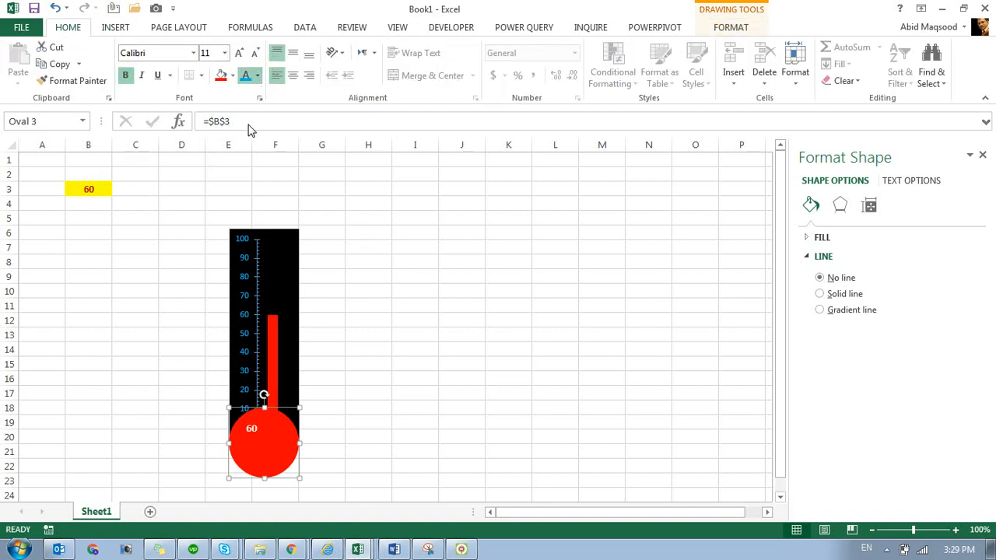
pyautogui.click(294, 55)
pyautogui.click(293, 75)
pyautogui.click(239, 53)
pyautogui.click(240, 53)
pyautogui.click(240, 53)
pyautogui.click(240, 53)
pyautogui.click(240, 53)
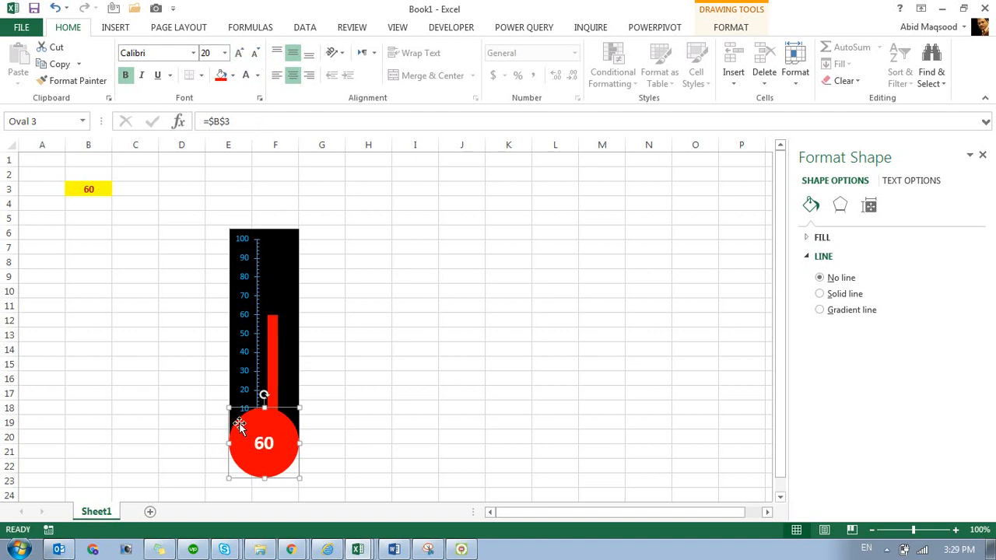
# - Shrink the red circle proportionally at the base of the thermometer chart, keeping its lower-right corner in place
pyautogui.moveTo(225, 406); pyautogui.dragTo(262, 441)
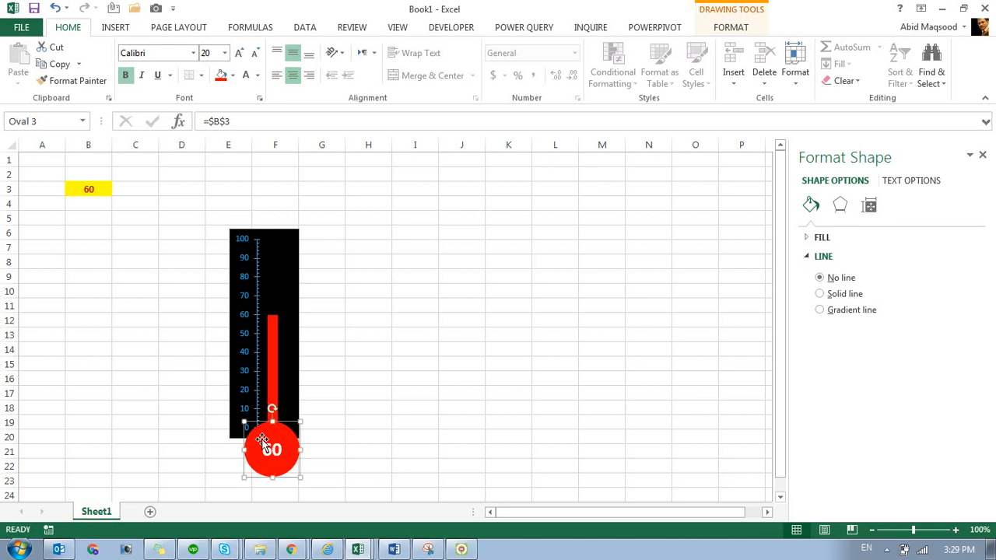
pyautogui.click(125, 29)
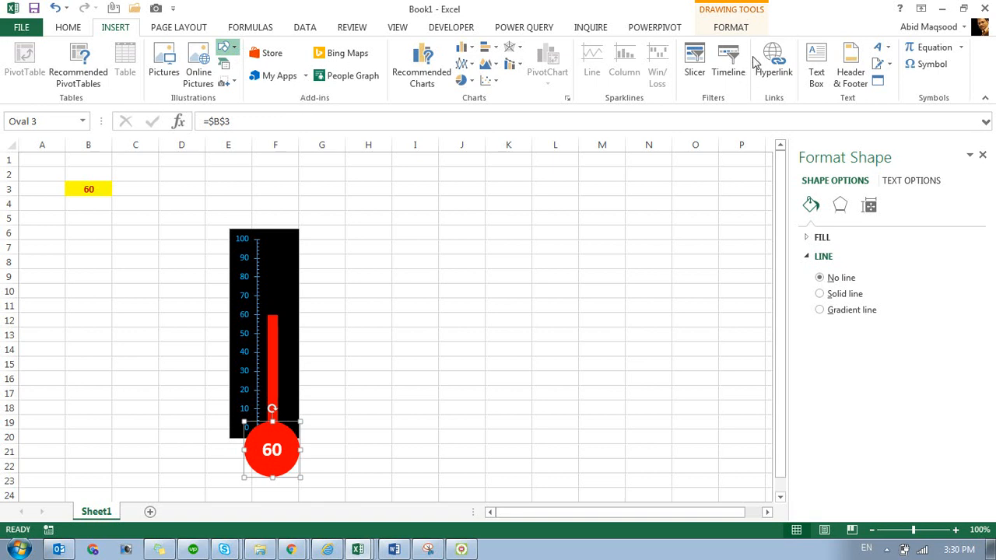
pyautogui.click(617, 144)
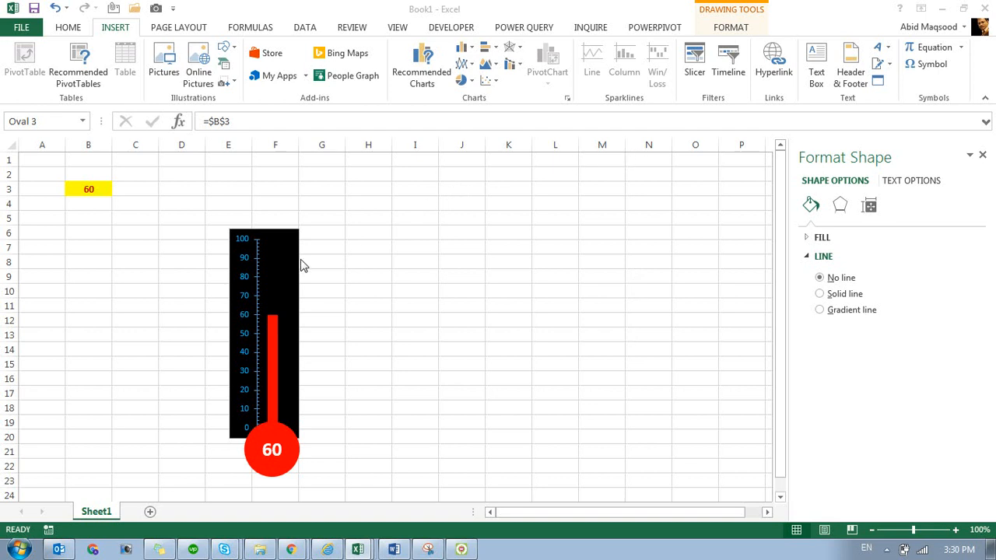
# - Examine the bounds and the major and minor units in the chart's vertical axis formatting options
pyautogui.rightClick(242, 276)
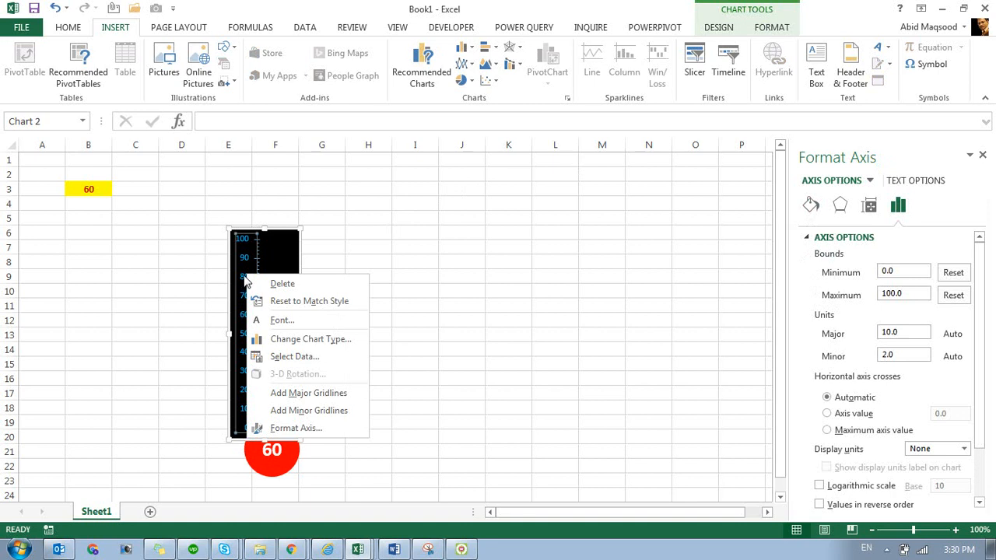
pyautogui.click(295, 428)
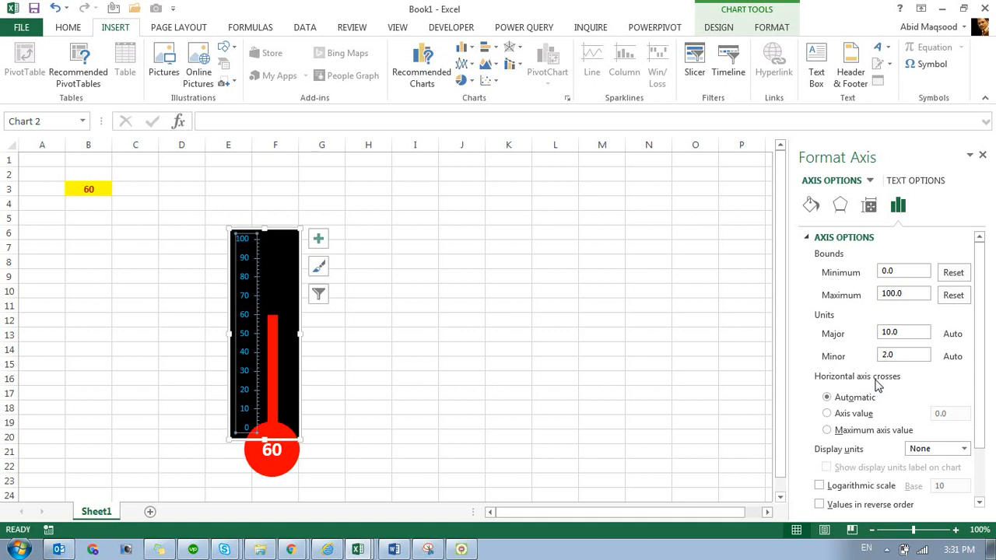
pyautogui.click(639, 306)
pyautogui.moveTo(602, 290); pyautogui.dragTo(434, 283)
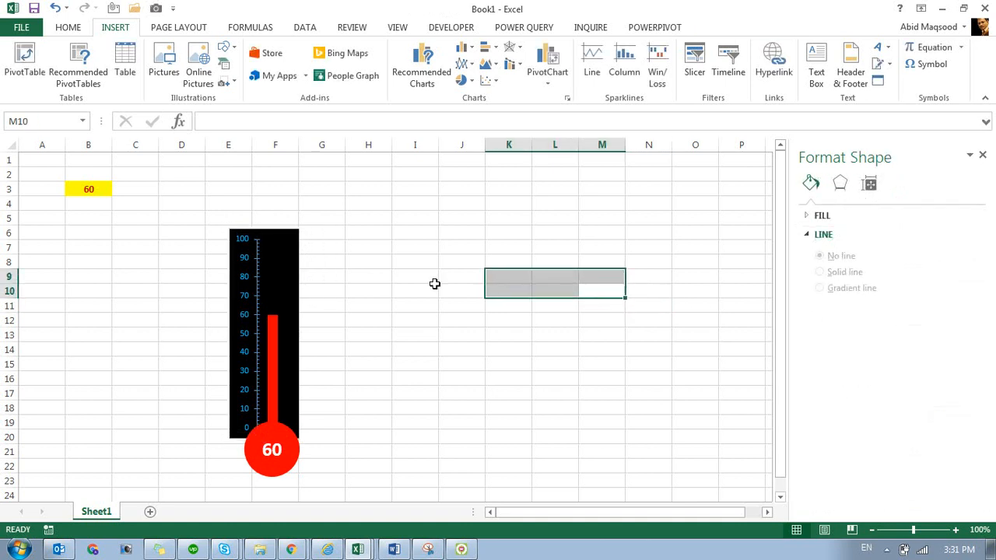
pyautogui.click(295, 279)
pyautogui.click(241, 283)
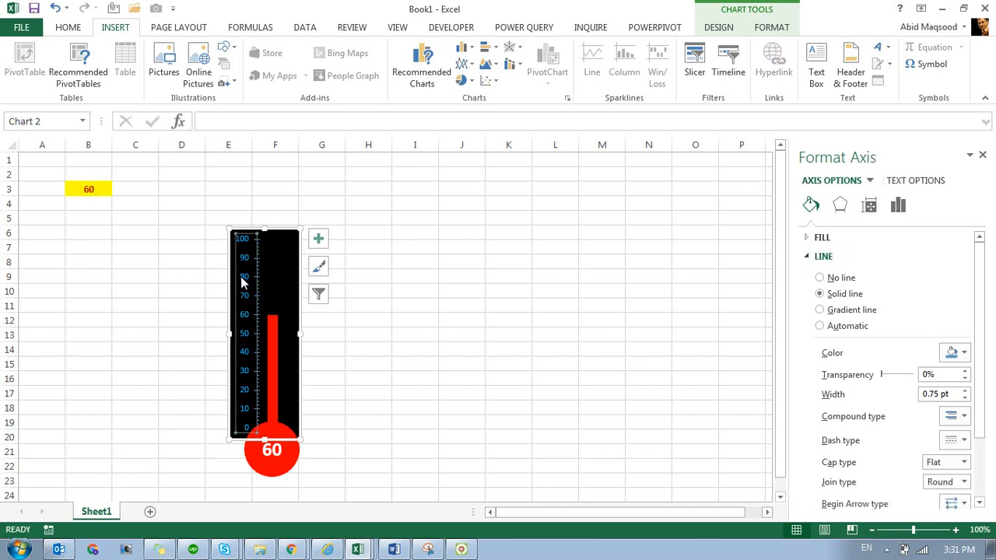
pyautogui.rightClick(241, 283)
pyautogui.click(309, 431)
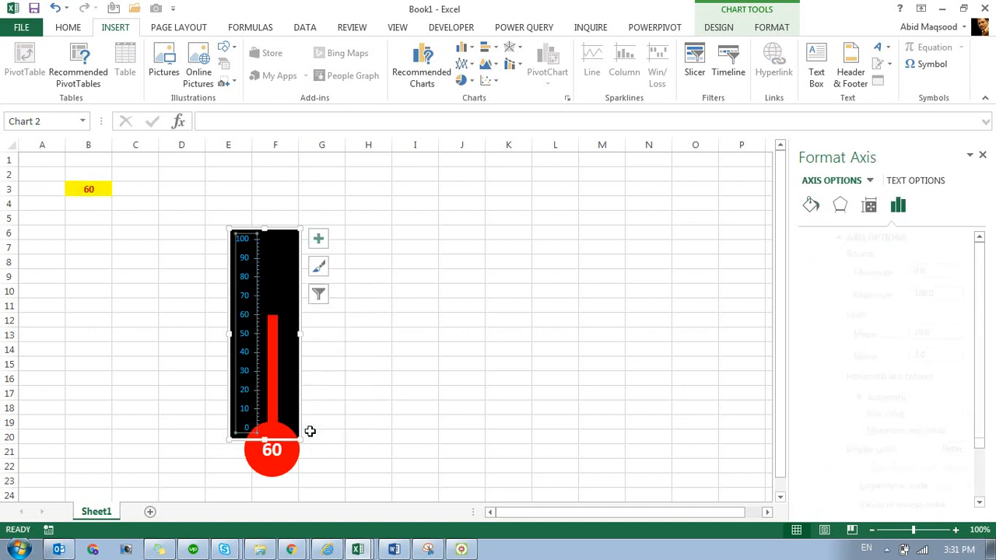
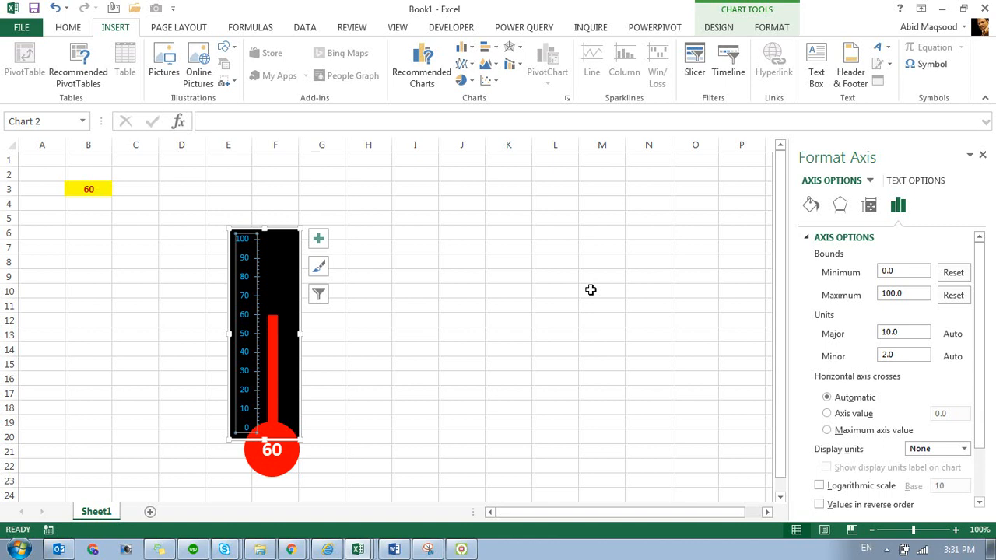
# - Review the vertical axis's options and its major and minor tick mark types
pyautogui.click(247, 305)
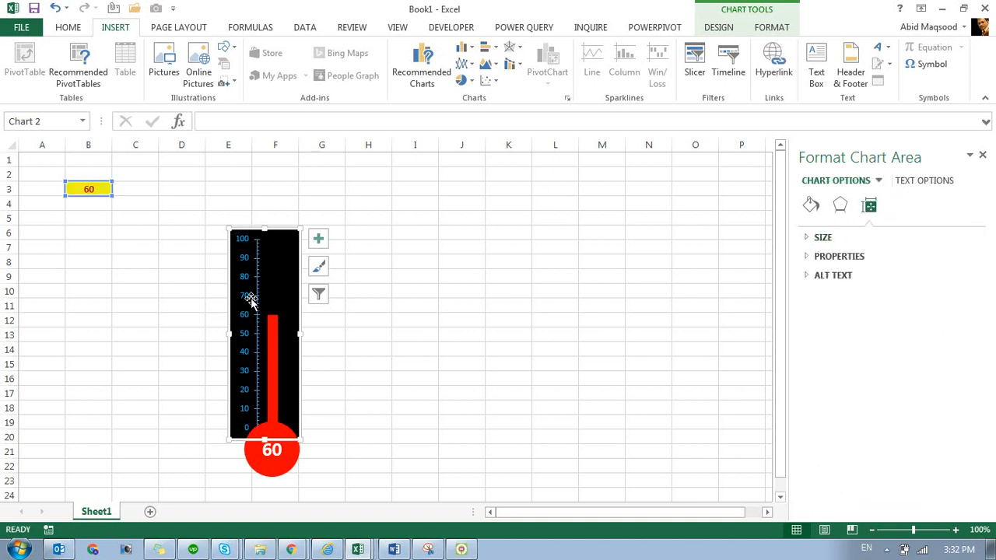
pyautogui.click(251, 305)
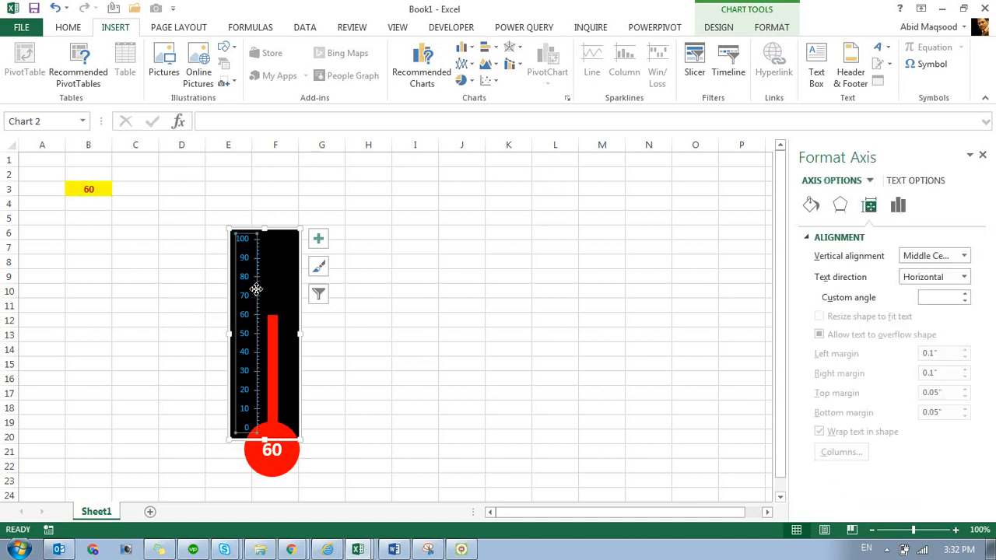
pyautogui.click(904, 209)
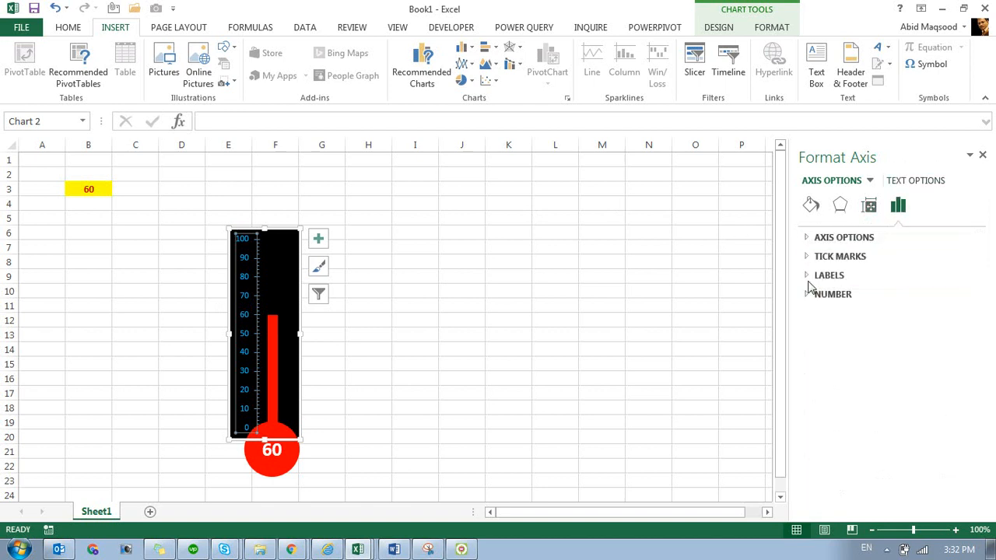
pyautogui.click(807, 237)
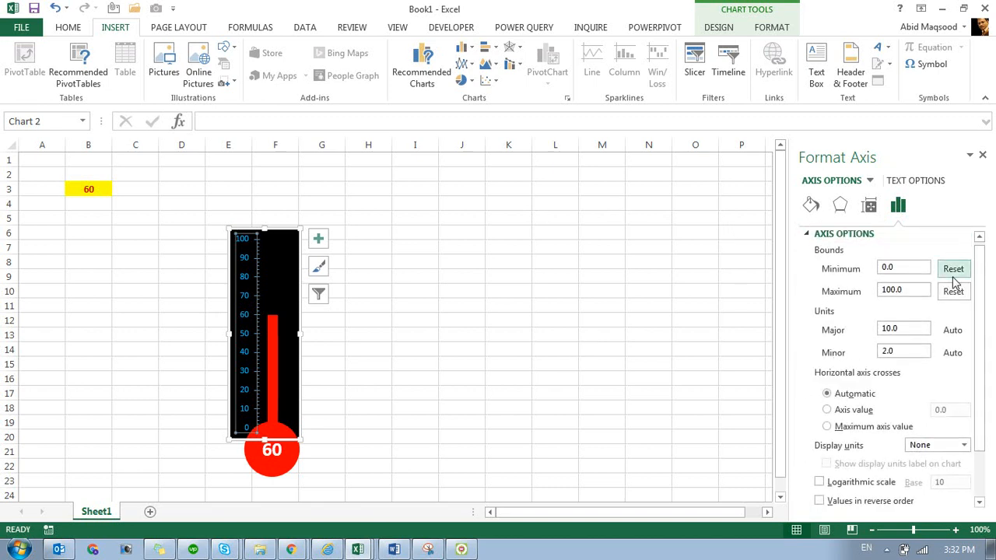
pyautogui.moveTo(986, 278); pyautogui.dragTo(985, 395)
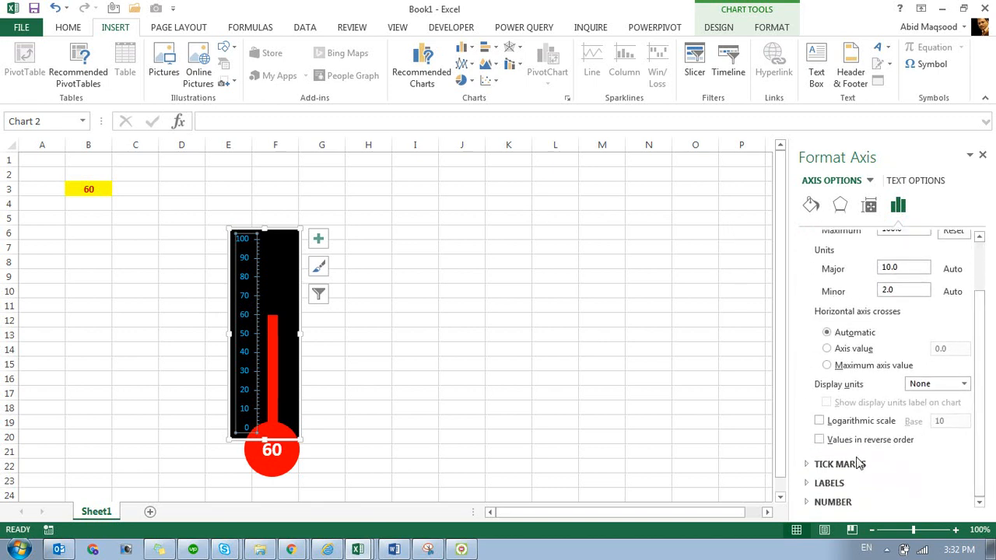
pyautogui.click(807, 465)
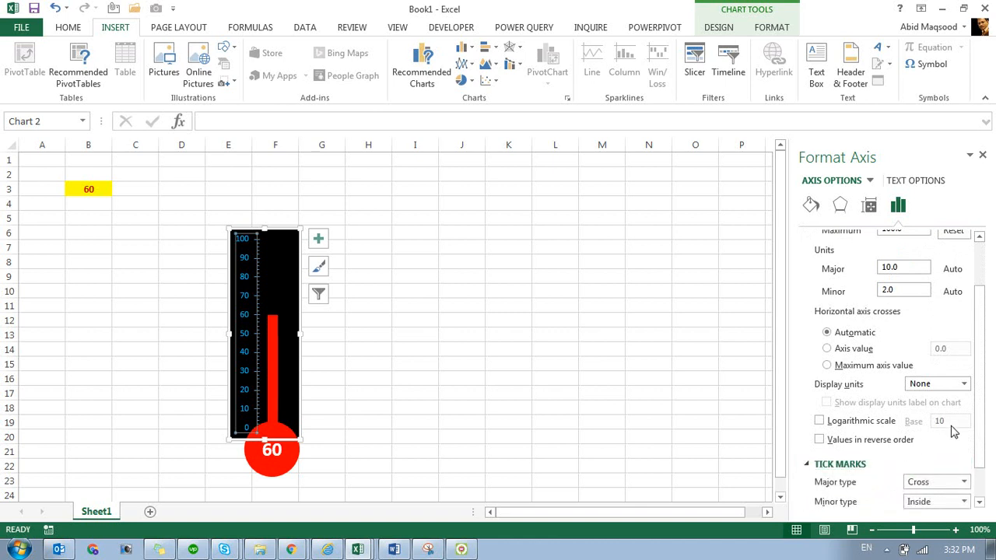
pyautogui.moveTo(985, 426); pyautogui.dragTo(985, 460)
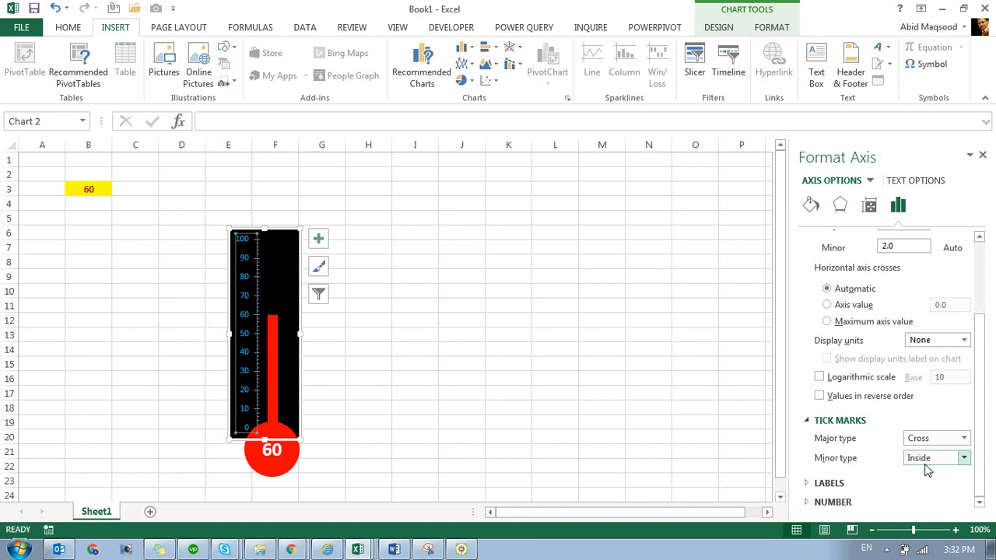
pyautogui.click(518, 278)
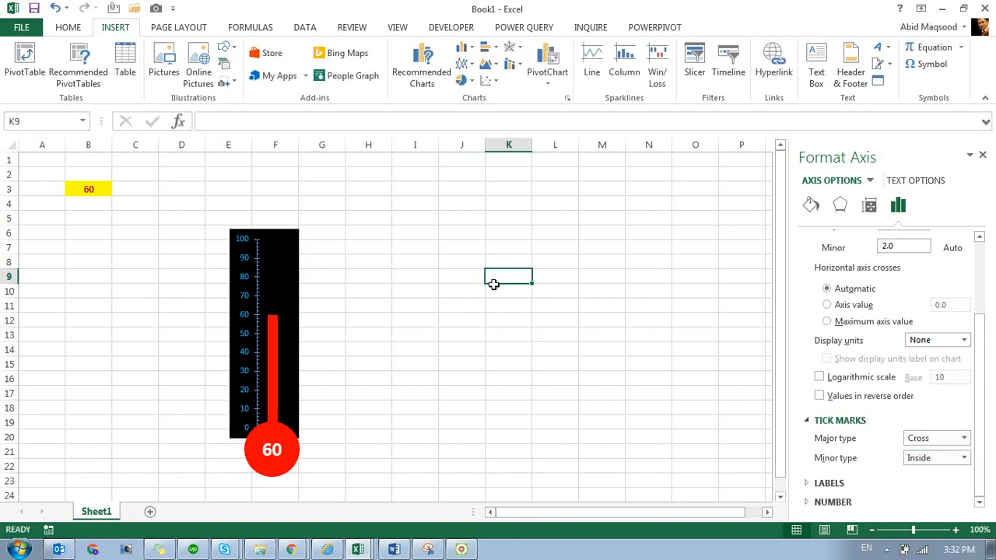
# - Widen the thermometer chart slightly to about 1.03 inches and show its size settings
pyautogui.click(299, 333)
pyautogui.moveTo(307, 331)
pyautogui.mouseDown()
pyautogui.moveTo(414, 333)
pyautogui.moveTo(283, 334)
pyautogui.moveTo(302, 333)
pyautogui.mouseUp()
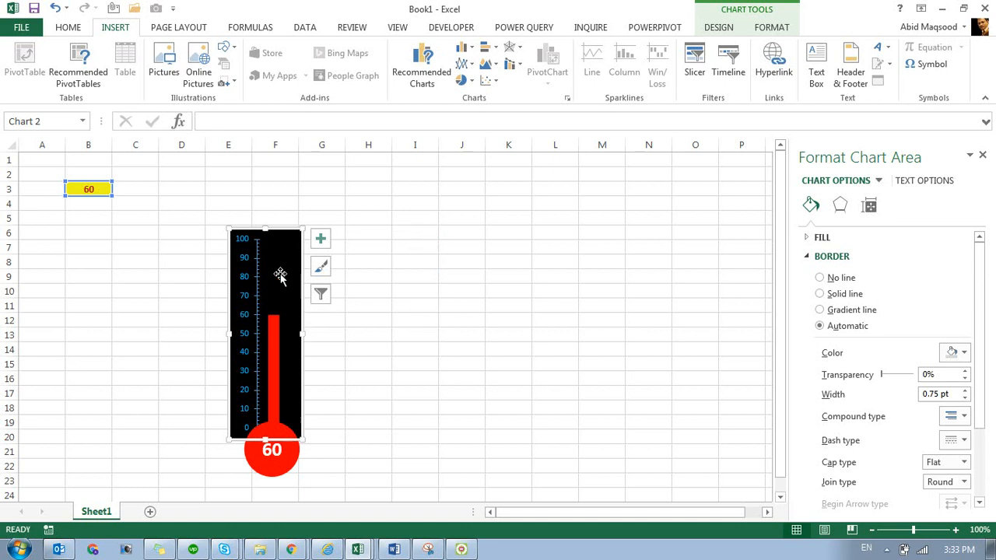
pyautogui.click(760, 31)
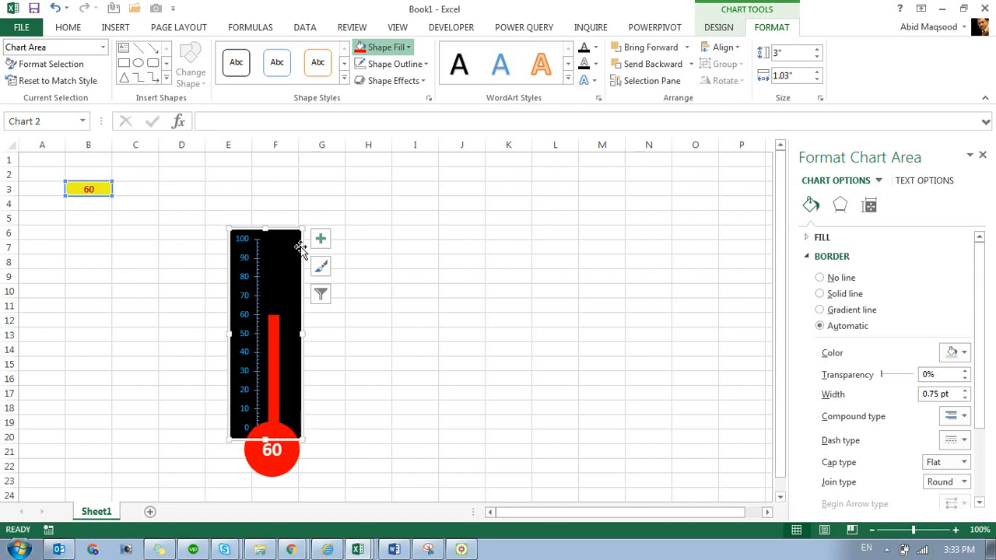
# - Set the red column series' gap width to 0% and deselect the chart
pyautogui.rightClick(277, 351)
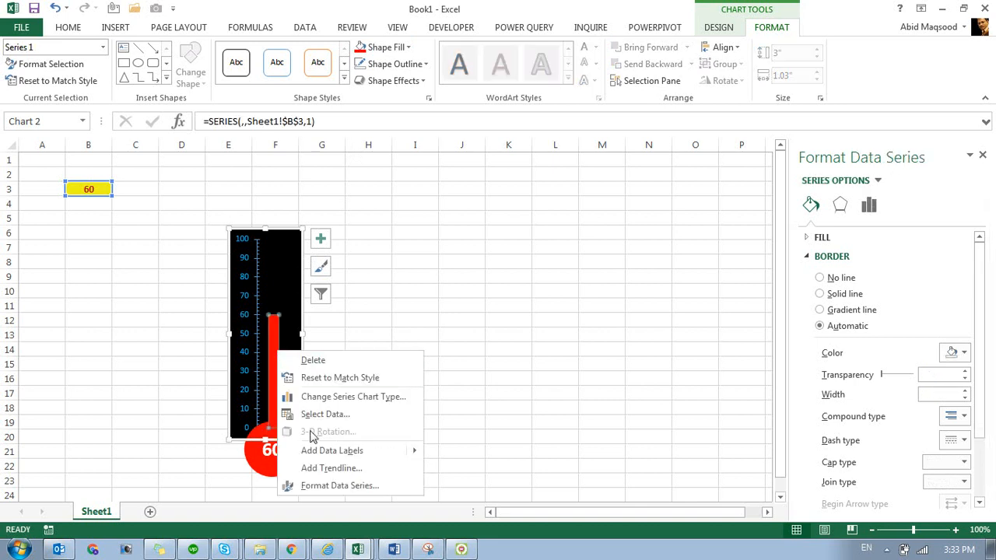
pyautogui.click(321, 485)
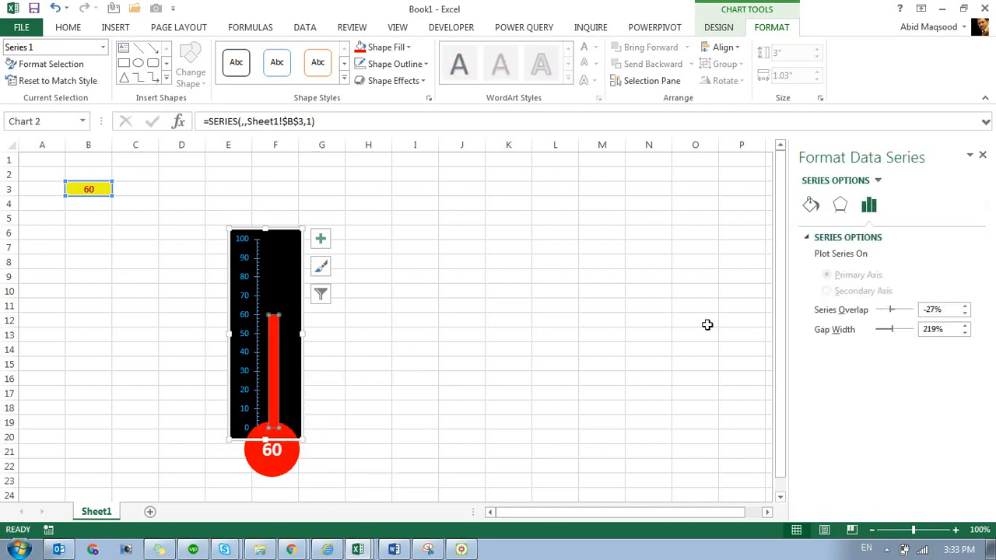
pyautogui.moveTo(888, 330); pyautogui.dragTo(860, 345)
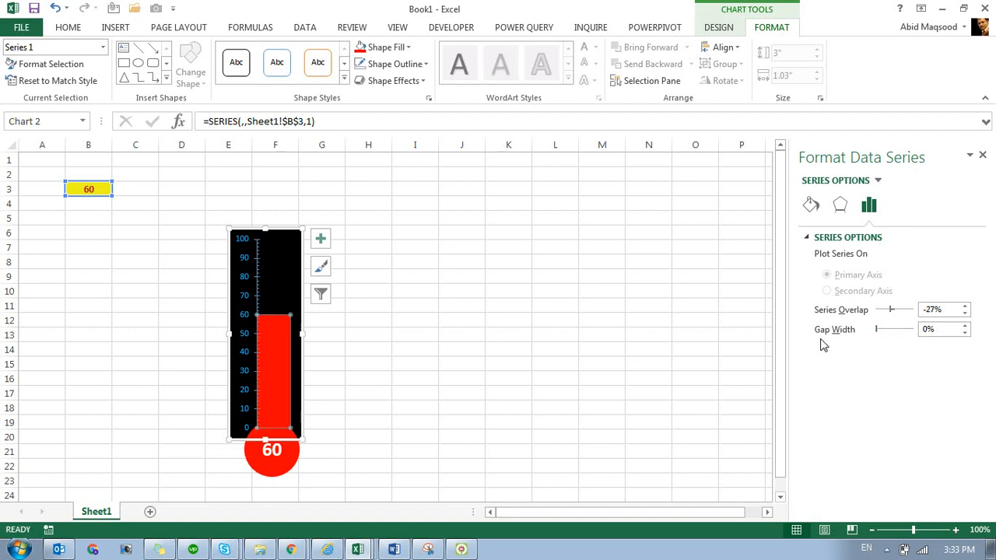
pyautogui.click(563, 344)
pyautogui.click(284, 313)
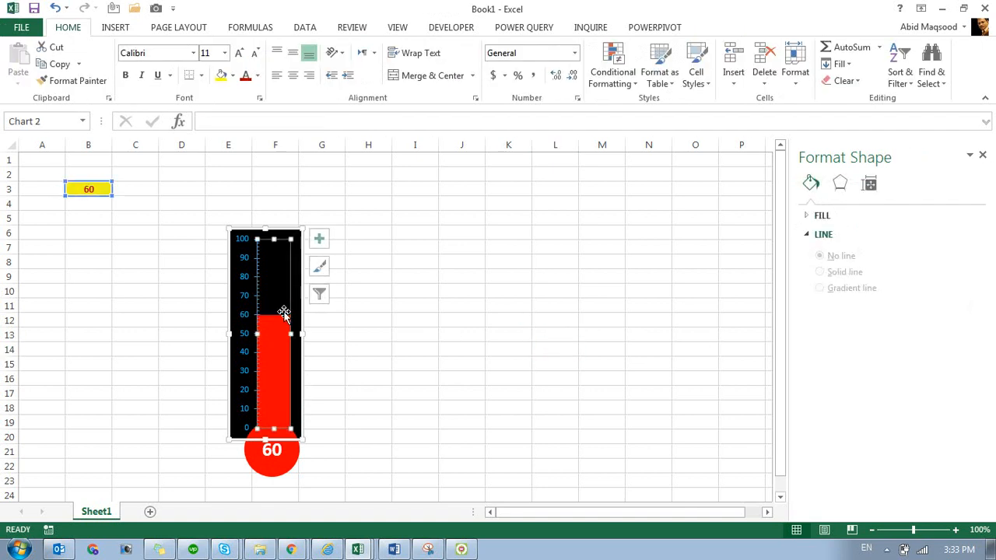
pyautogui.click(351, 309)
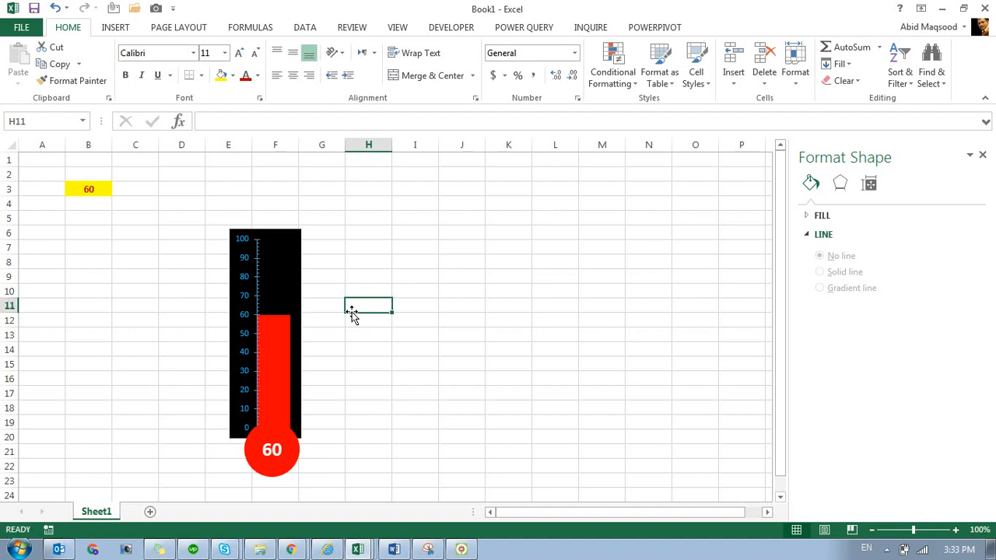
# - Re-enter the link formula of the red bulb oval as =$B$3
pyautogui.click(279, 437)
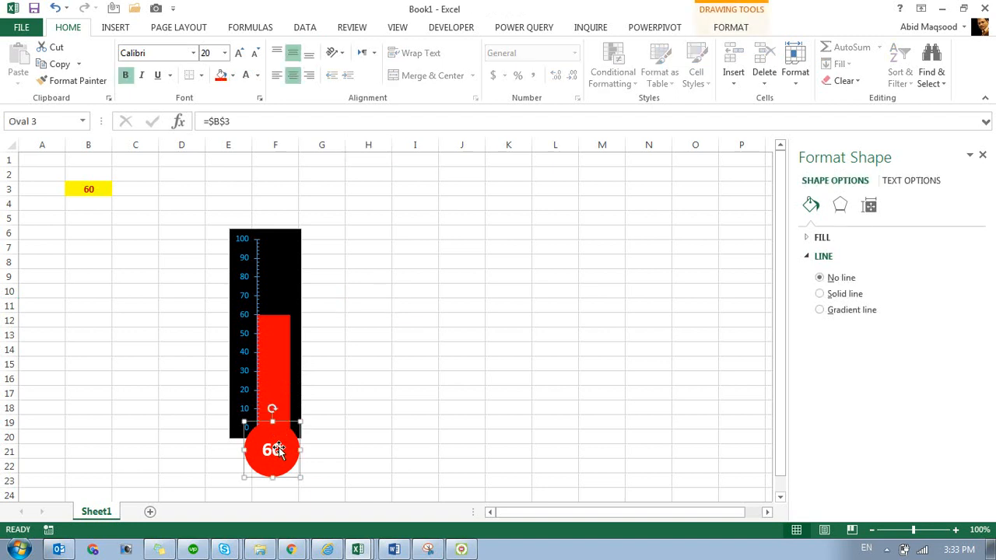
pyautogui.click(237, 121)
pyautogui.press('BackSpace')
pyautogui.press('BackSpace')
pyautogui.press('BackSpace')
pyautogui.press('BackSpace')
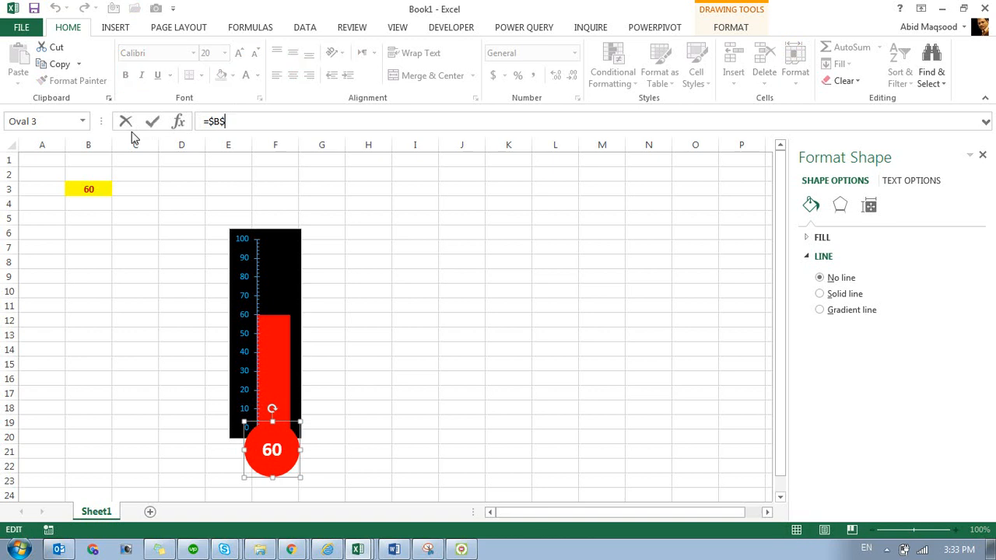
pyautogui.write('$b#')
pyautogui.press('BackSpace')
pyautogui.write('$3')
pyautogui.press('Return')
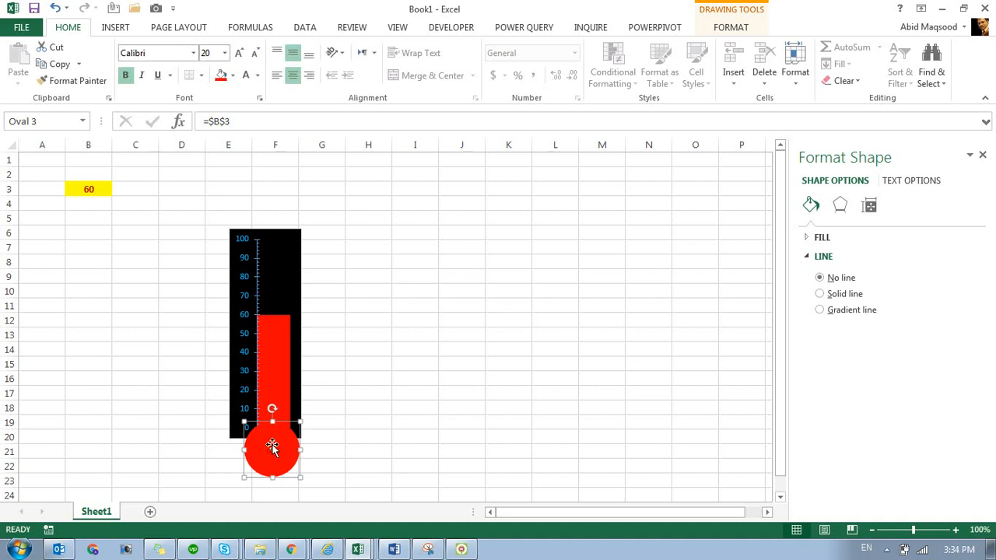
# - Make the bulb's number white and enlarge its font to size 18
pyautogui.click(246, 79)
pyautogui.click(240, 54)
pyautogui.click(247, 78)
pyautogui.click(240, 56)
pyautogui.click(240, 56)
pyautogui.click(241, 56)
pyautogui.click(340, 162)
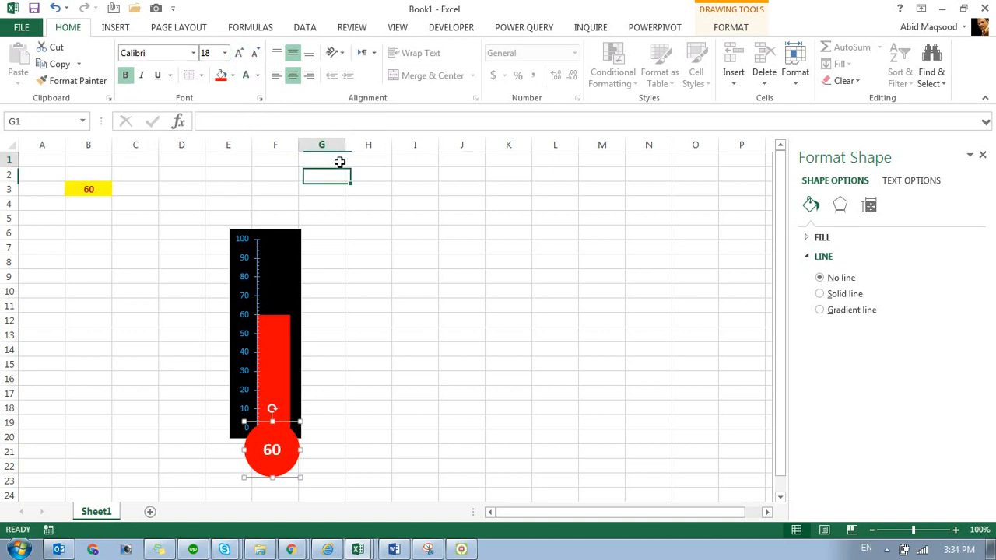
pyautogui.click(286, 395)
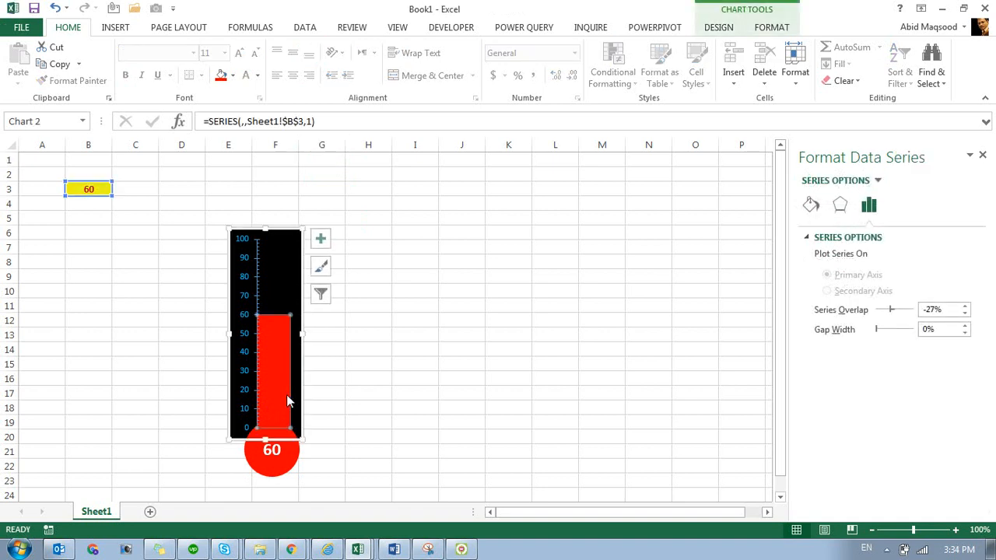
pyautogui.click(304, 336)
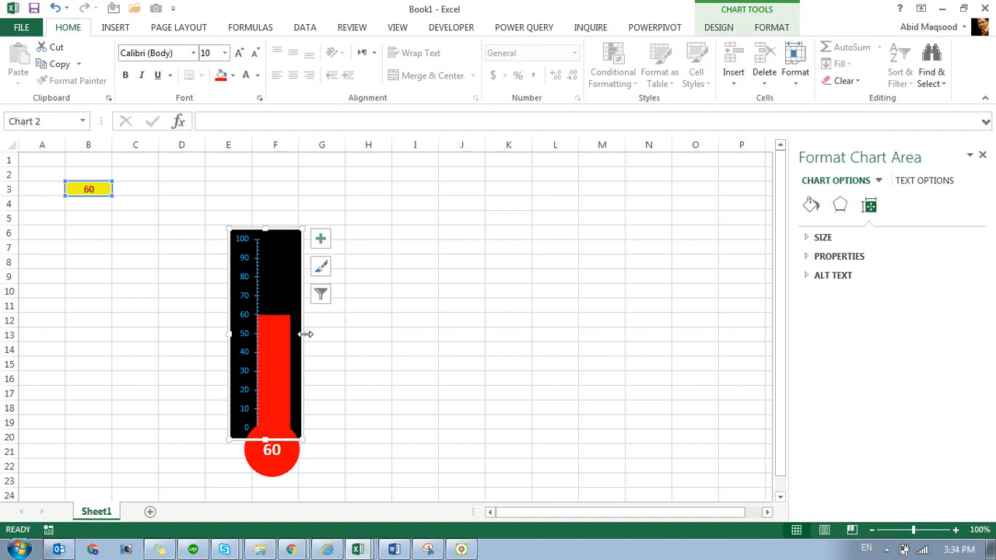
pyautogui.click(327, 204)
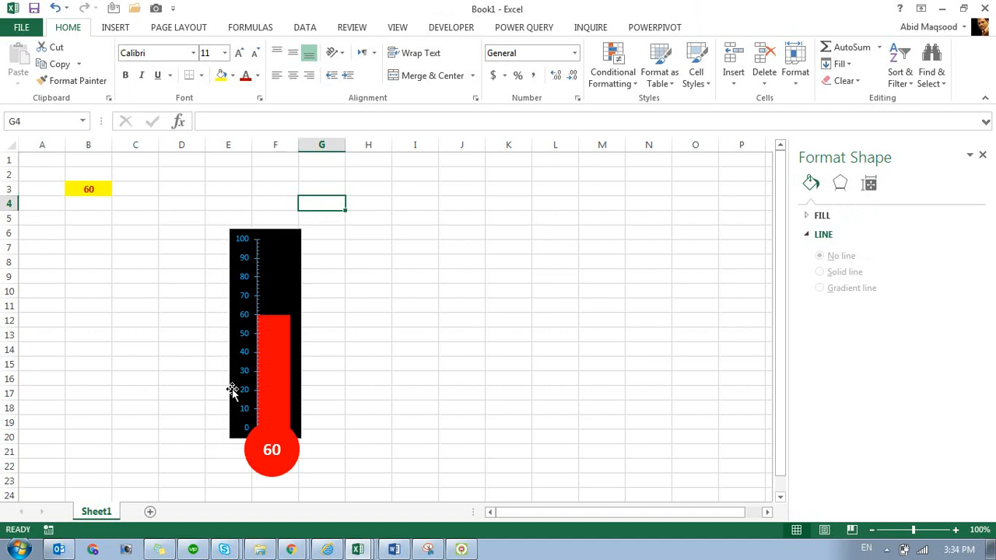
# - Recommit the bulb oval's =$B$3 link, and restore its number to white text at size 18
pyautogui.click(272, 436)
pyautogui.click(268, 123)
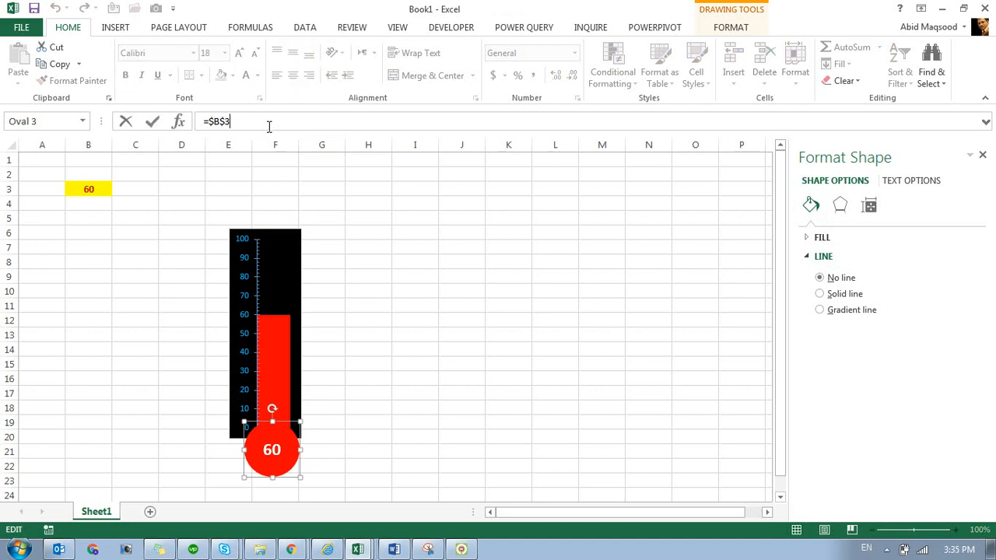
pyautogui.press('Return')
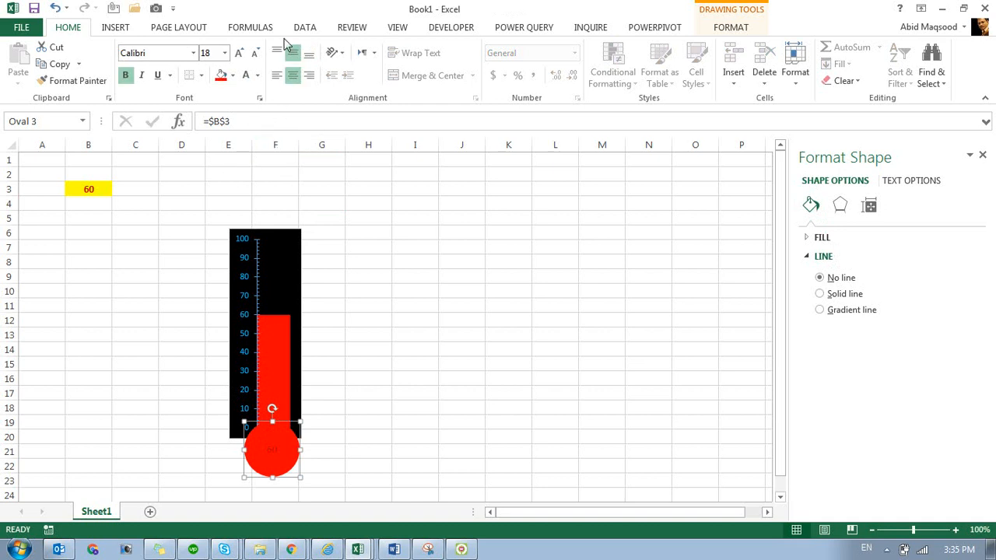
pyautogui.click(246, 75)
pyautogui.click(248, 76)
pyautogui.click(239, 53)
pyautogui.click(239, 54)
pyautogui.click(239, 54)
pyautogui.click(239, 54)
pyautogui.click(321, 176)
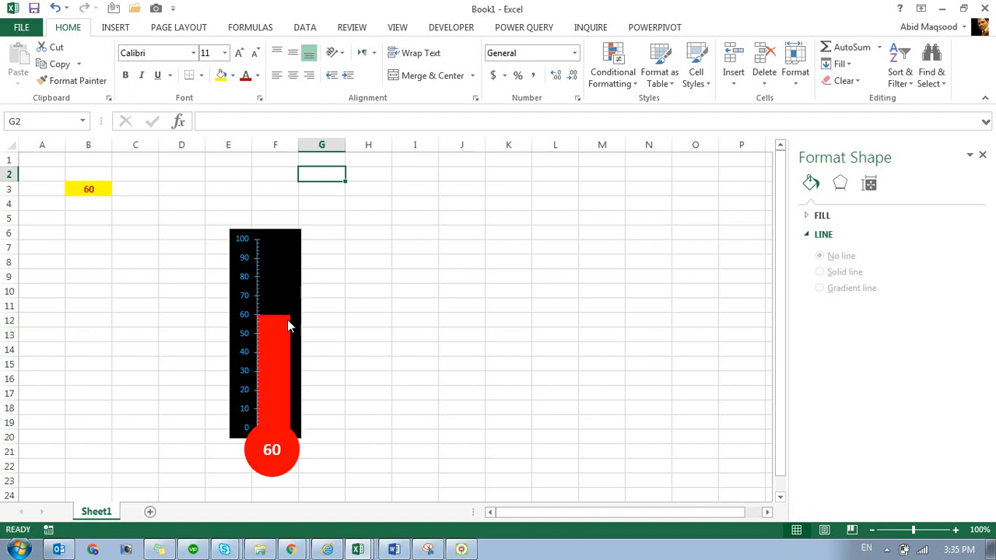
# - Open the data series formatting options for the thermometer's red column
pyautogui.click(274, 342)
pyautogui.rightClick(273, 342)
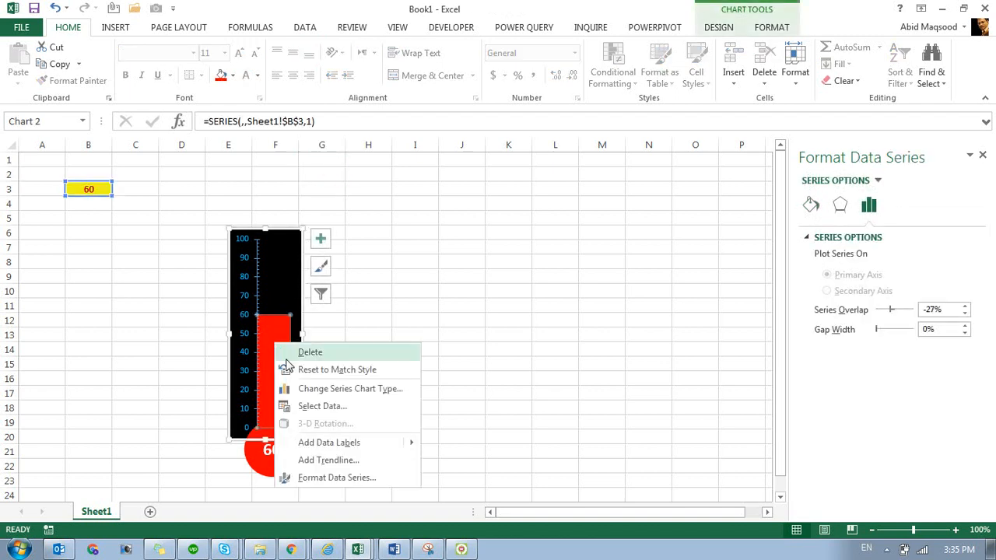
pyautogui.click(333, 475)
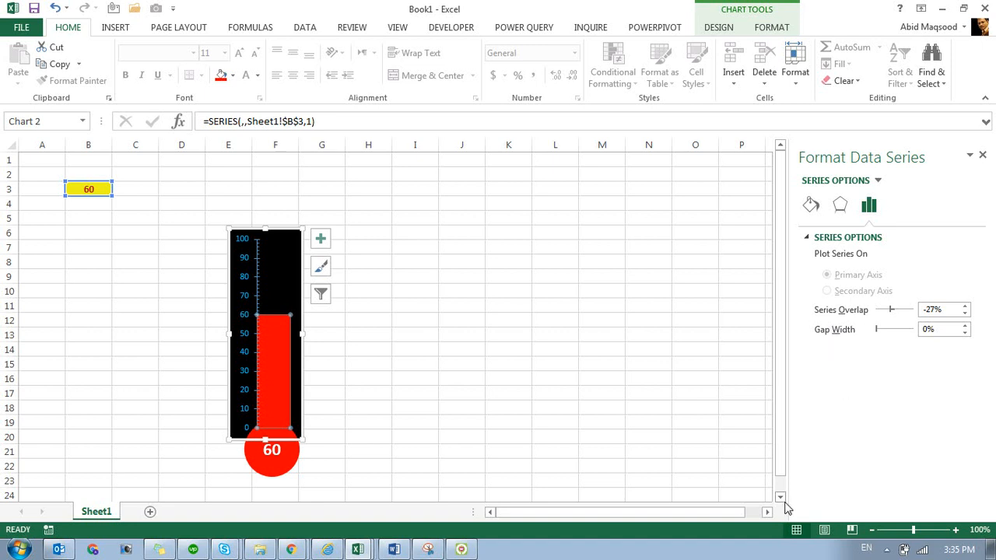
# - Set the font size of the bulb oval's number to 24
pyautogui.click(266, 453)
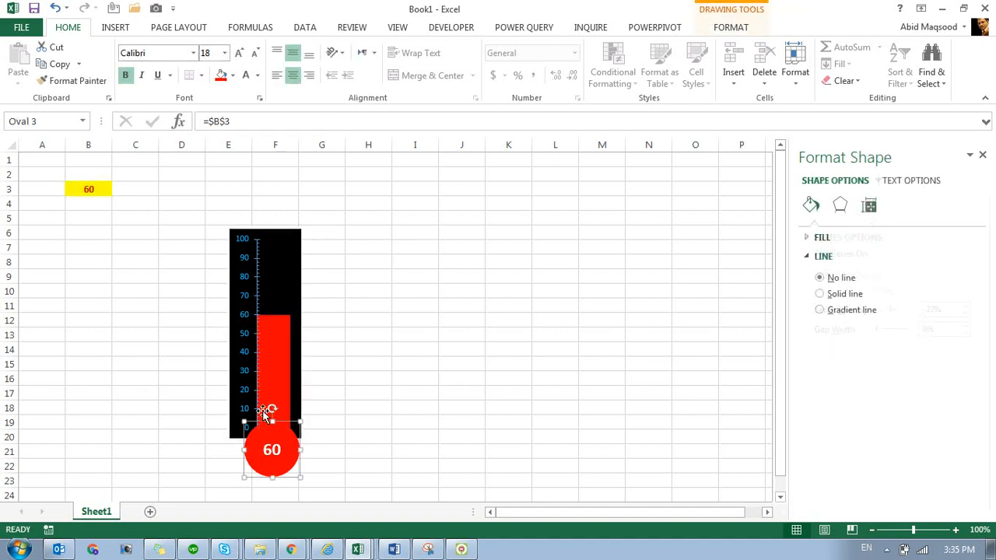
pyautogui.click(221, 52)
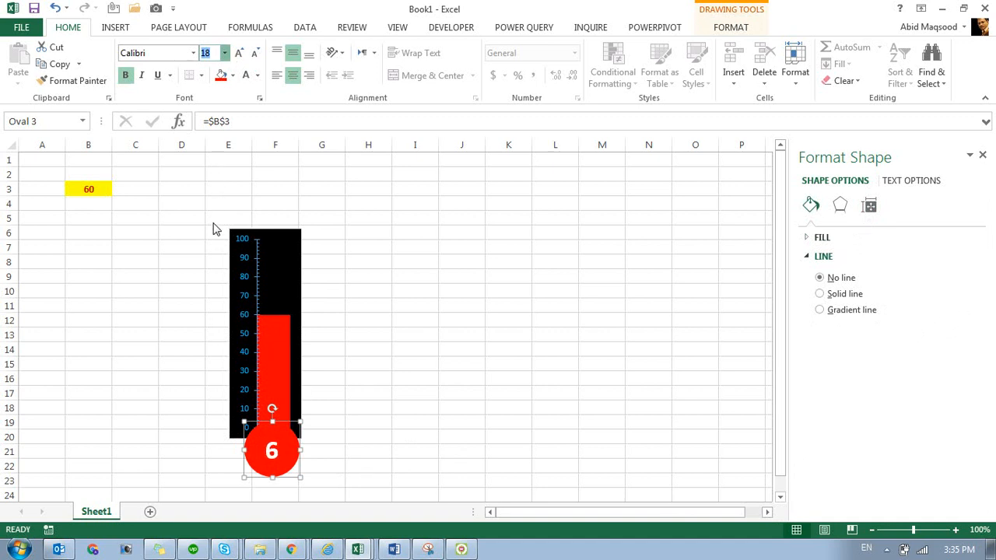
pyautogui.write('24')
pyautogui.press('Return')
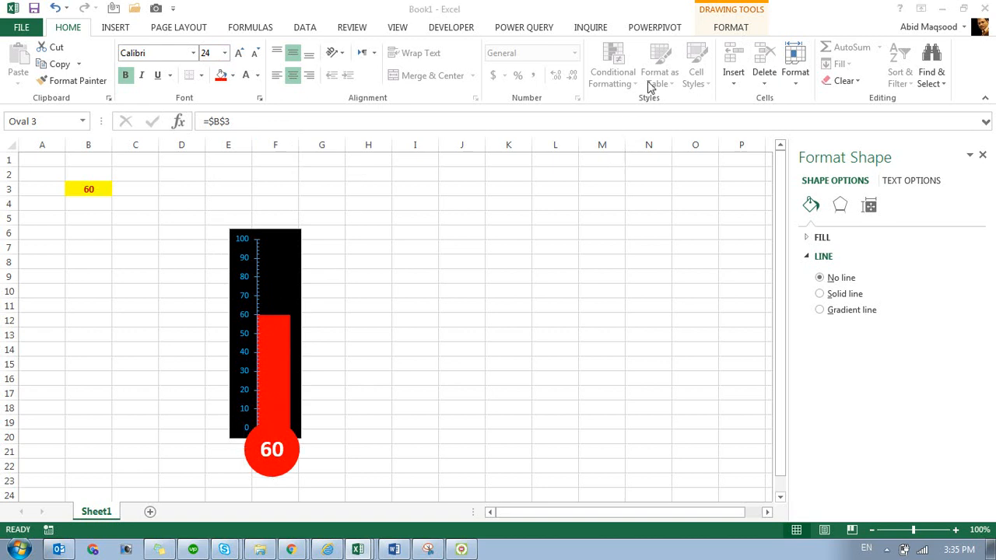
pyautogui.click(887, 550)
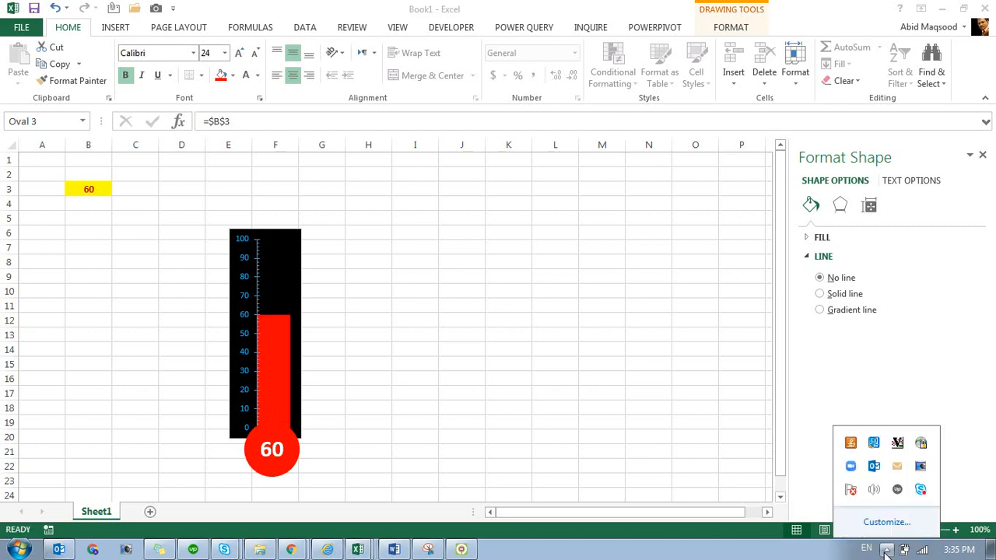
pyautogui.click(707, 341)
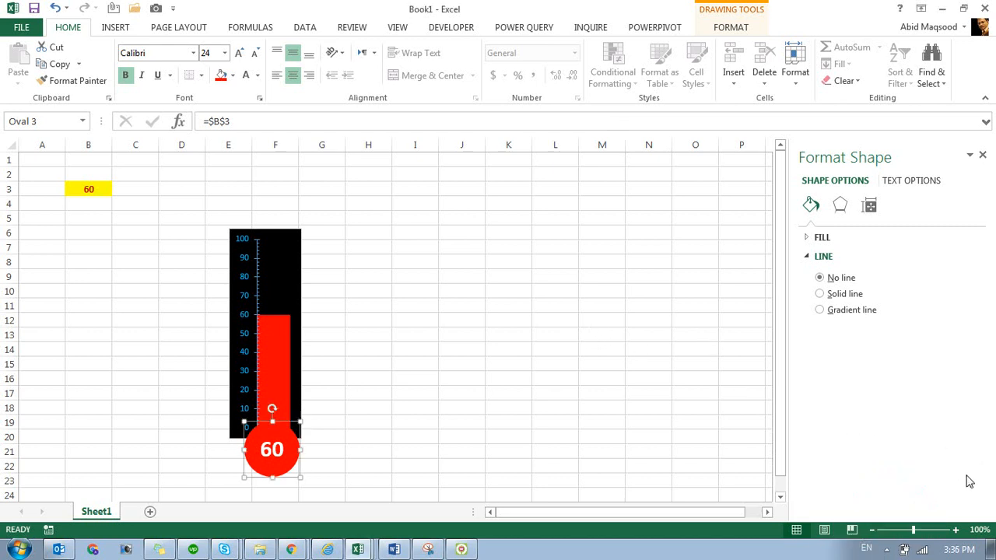
pyautogui.click(534, 331)
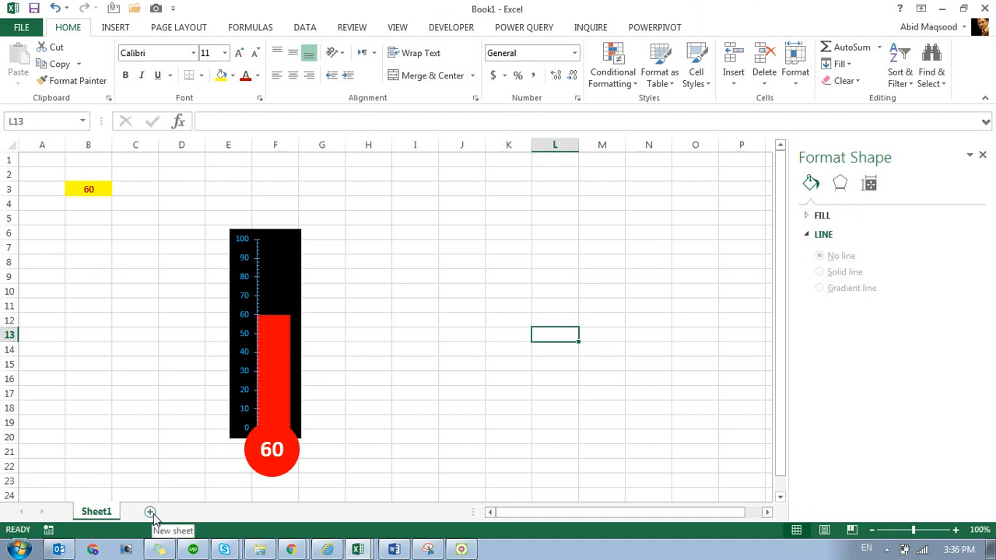
pyautogui.click(267, 451)
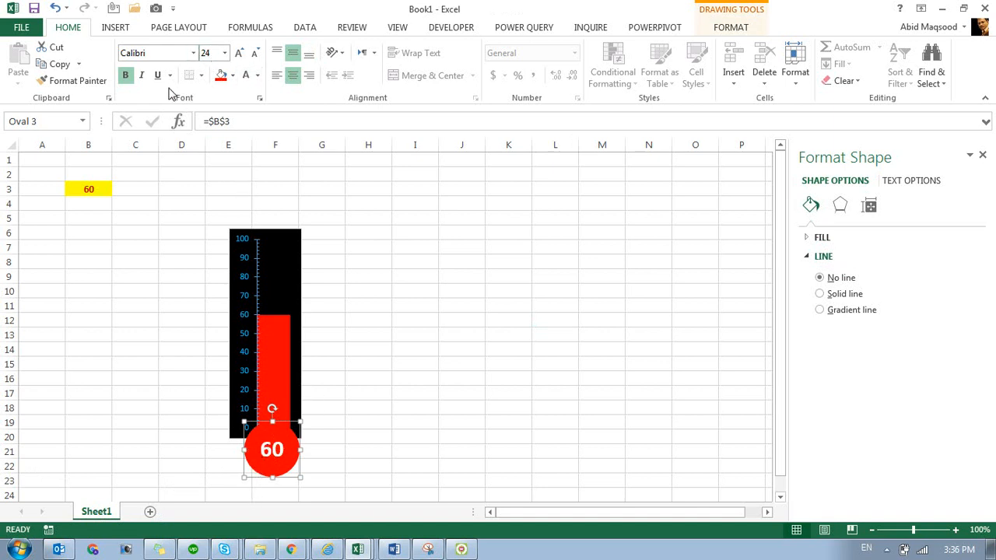
pyautogui.click(212, 53)
pyautogui.click(286, 434)
pyautogui.click(69, 346)
# - Change the value in cell B3 to 10 to test the thermometer
pyautogui.click(93, 187)
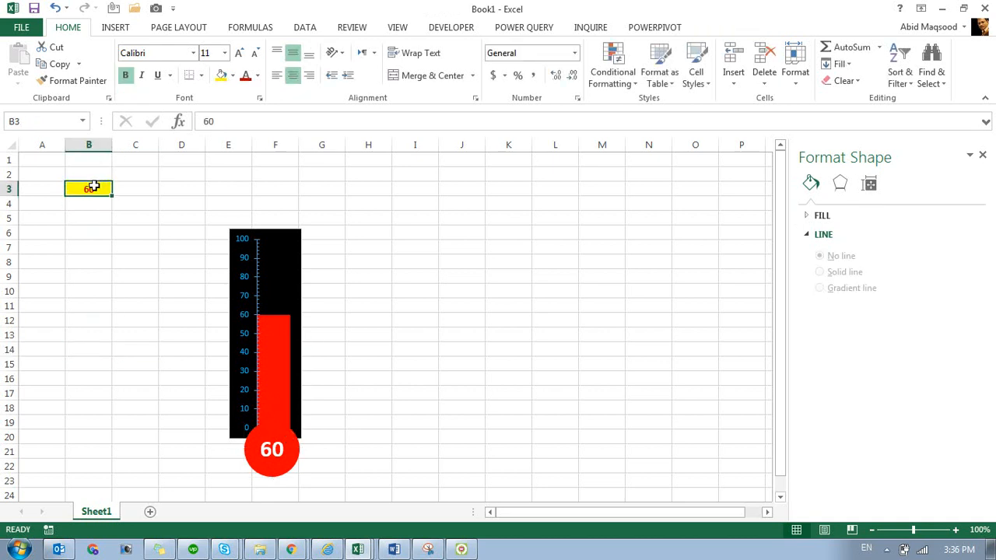
pyautogui.write('10')
pyautogui.press('Return')
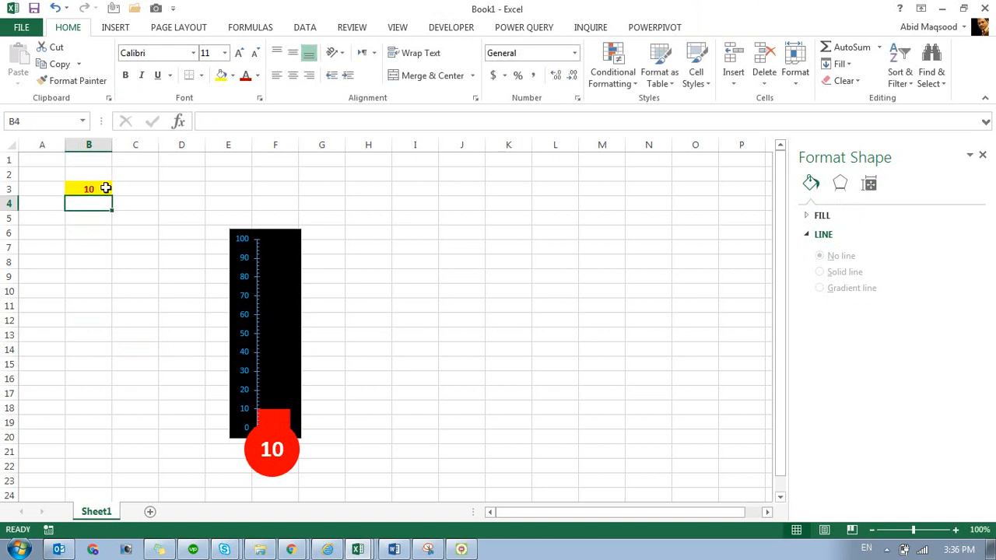
# - Insert a spinner form control below cell B3, spanning about rows 6 to 10 and columns B to C
pyautogui.click(100, 190)
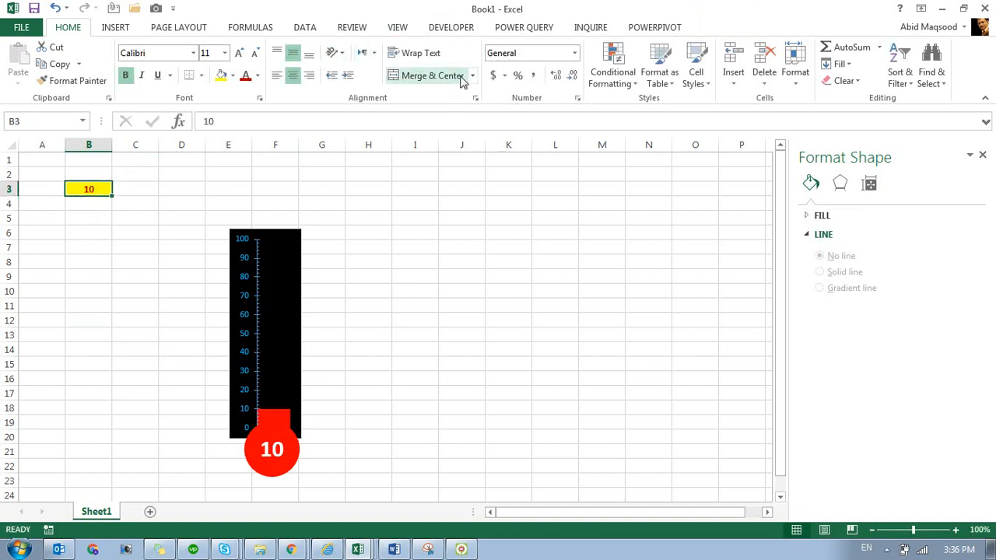
pyautogui.click(459, 28)
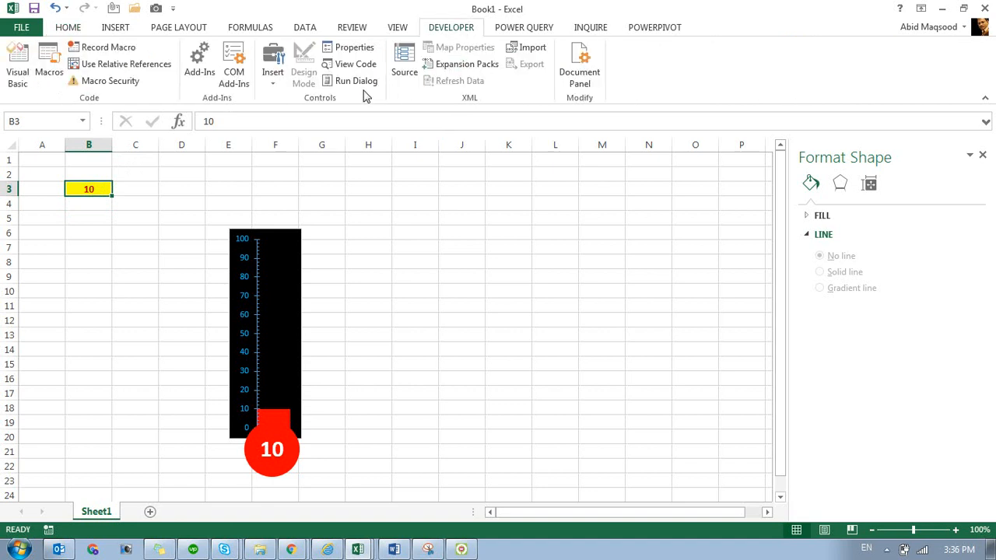
pyautogui.click(312, 117)
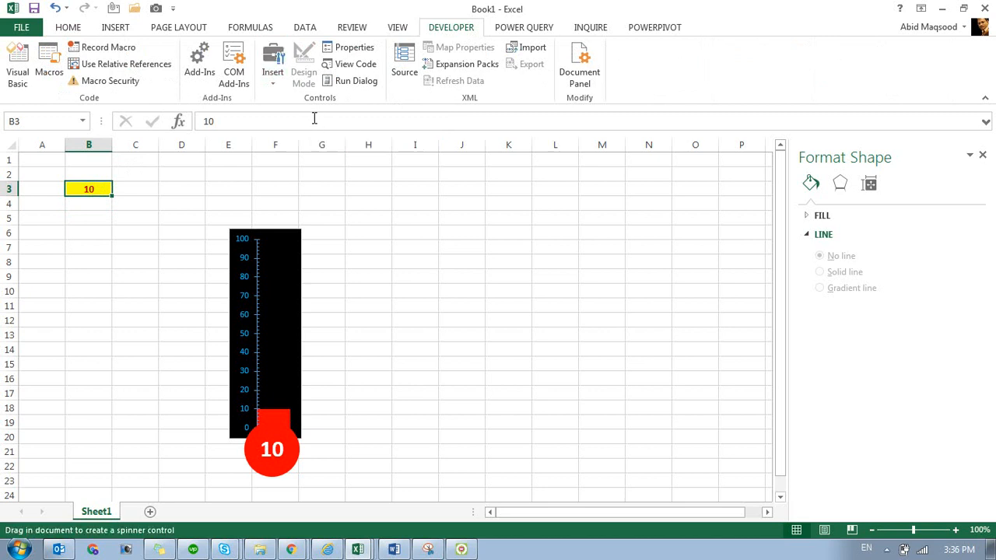
pyautogui.moveTo(63, 231); pyautogui.dragTo(134, 301)
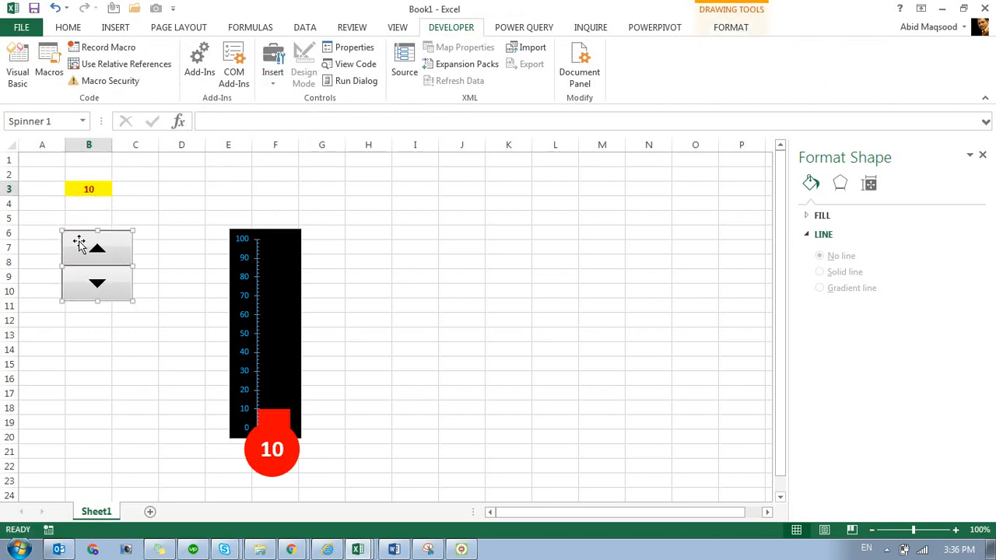
# - Set the spinner's maximum value to 100 and incremental change to 5, and link it to cell $B$3
pyautogui.rightClick(80, 246)
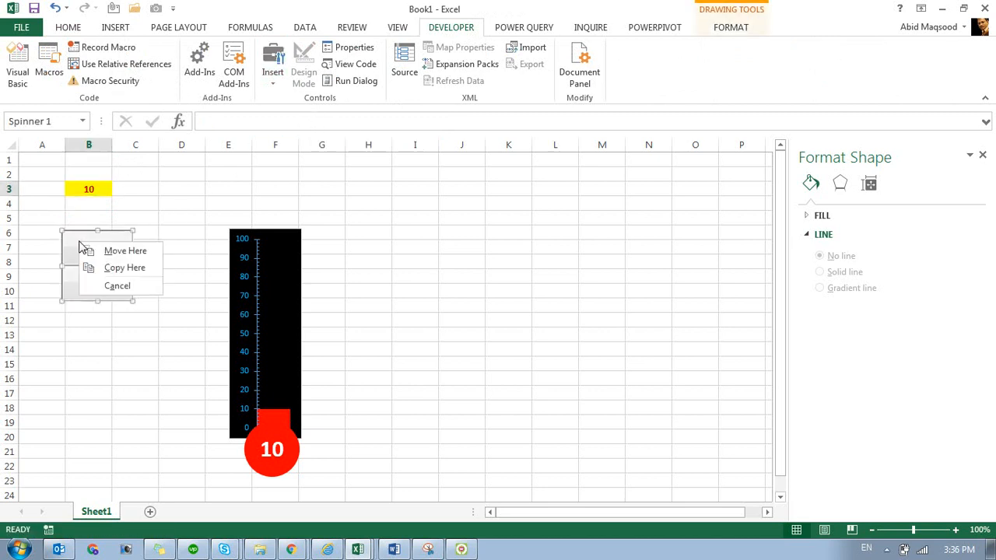
pyautogui.rightClick(67, 284)
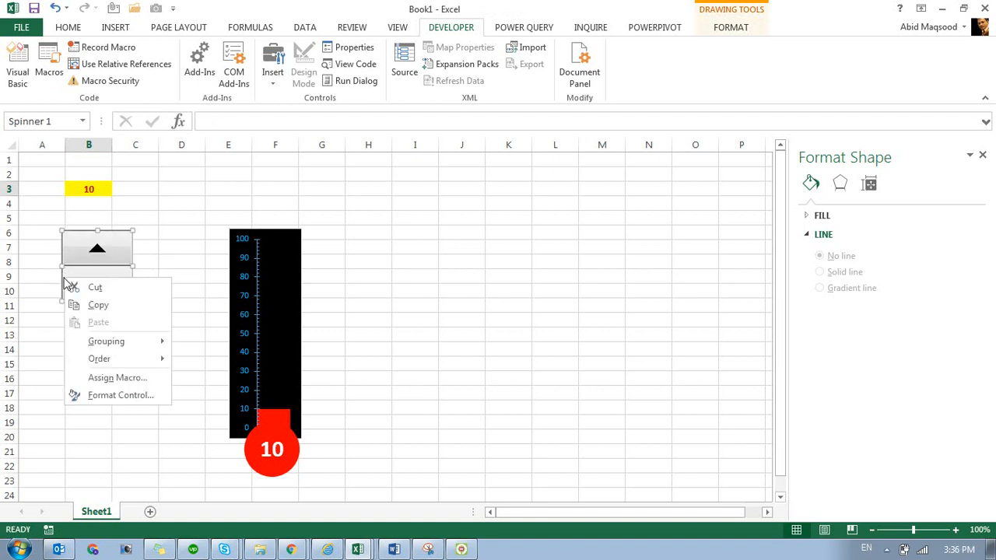
pyautogui.click(106, 397)
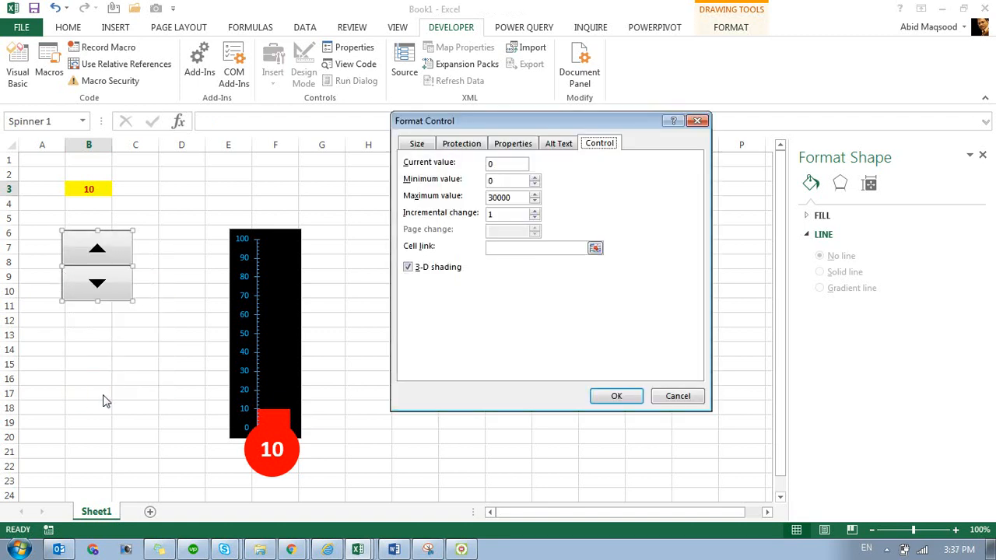
pyautogui.doubleClick(498, 197)
pyautogui.write('100')
pyautogui.doubleClick(500, 215)
pyautogui.click(595, 248)
pyautogui.click(67, 186)
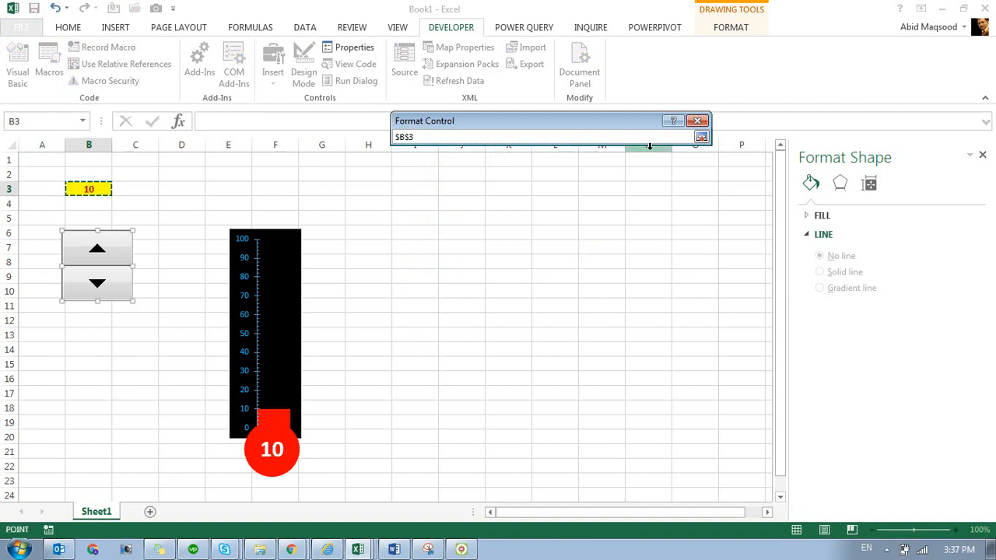
pyautogui.click(702, 137)
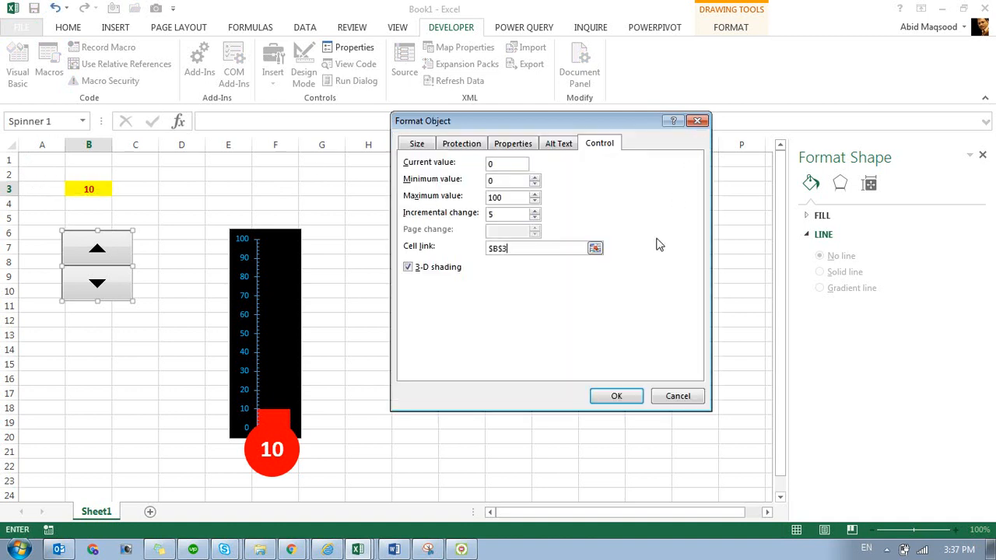
pyautogui.click(595, 389)
pyautogui.click(518, 332)
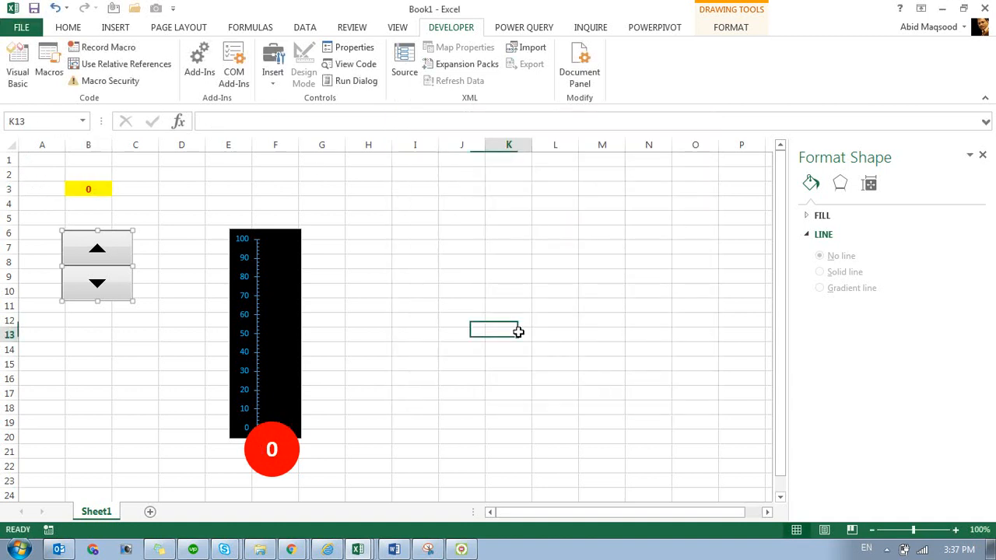
# - Raise the thermometer value to 100 with the spinner
pyautogui.click(76, 251)
pyautogui.click(78, 253)
pyautogui.click(77, 252)
pyautogui.click(77, 252)
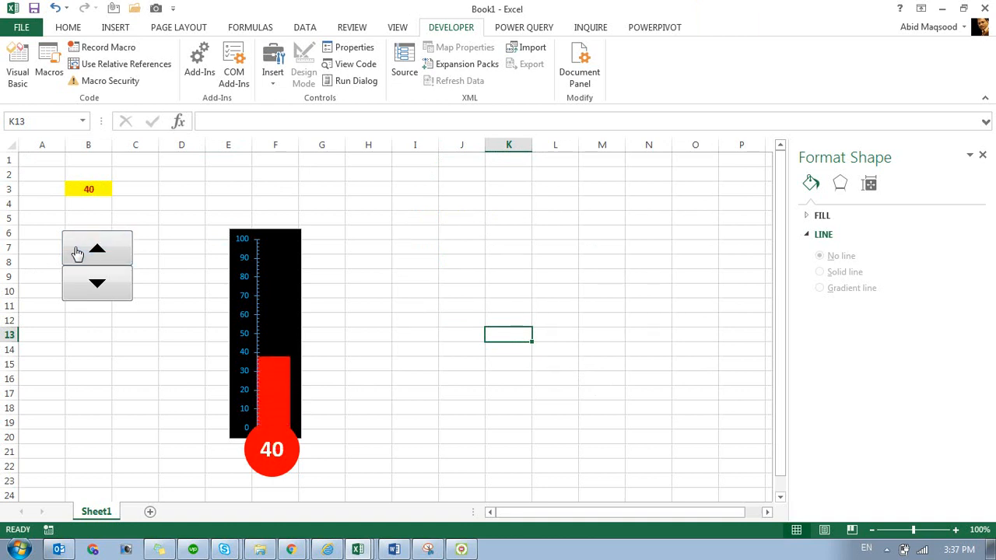
pyautogui.click(77, 252)
pyautogui.click(77, 252)
pyautogui.click(77, 252)
pyautogui.click(78, 253)
pyautogui.click(77, 252)
pyautogui.click(77, 252)
# - Lower the thermometer value to 40 with the spinner
pyautogui.click(101, 283)
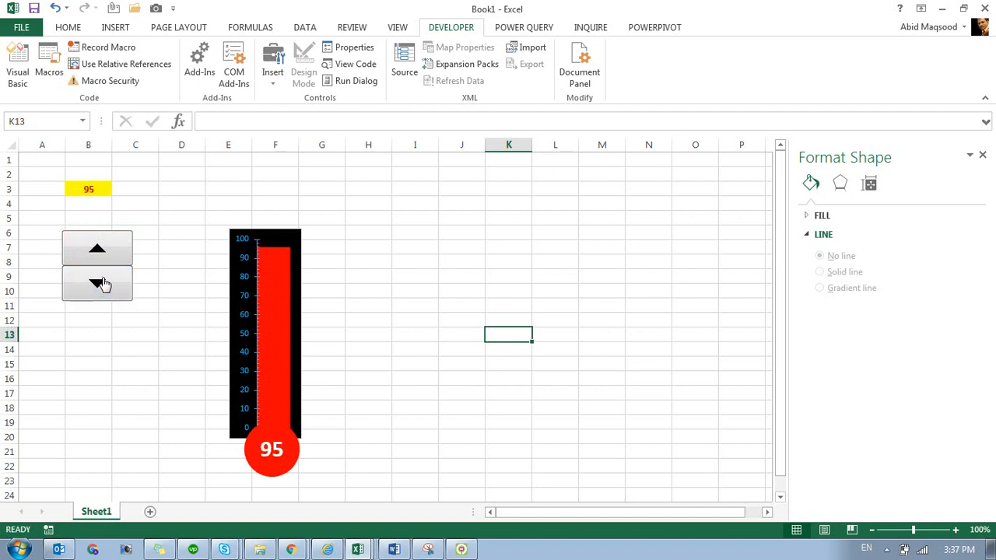
pyautogui.click(100, 283)
pyautogui.click(102, 284)
pyautogui.click(104, 282)
pyautogui.click(104, 282)
pyautogui.click(103, 281)
pyautogui.click(103, 282)
pyautogui.click(103, 282)
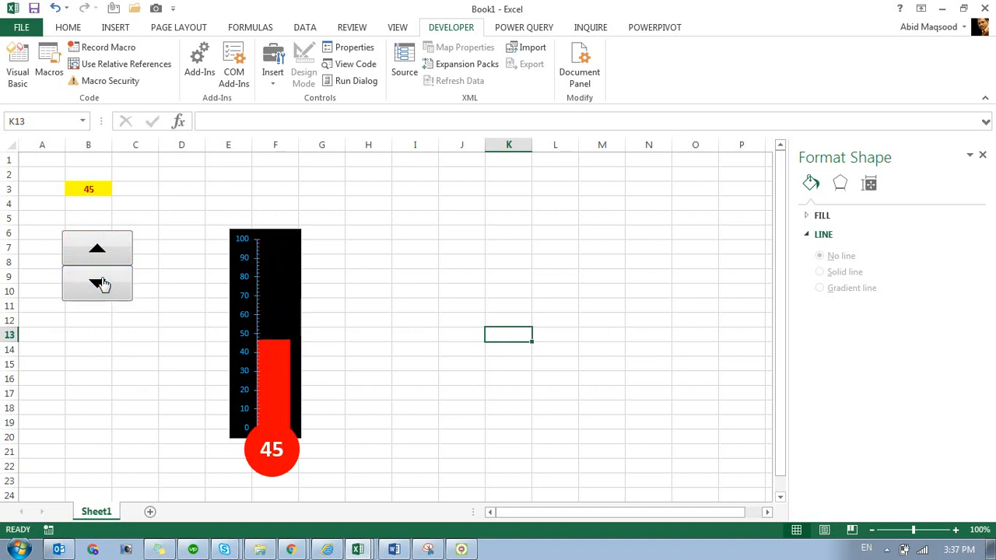
pyautogui.click(102, 282)
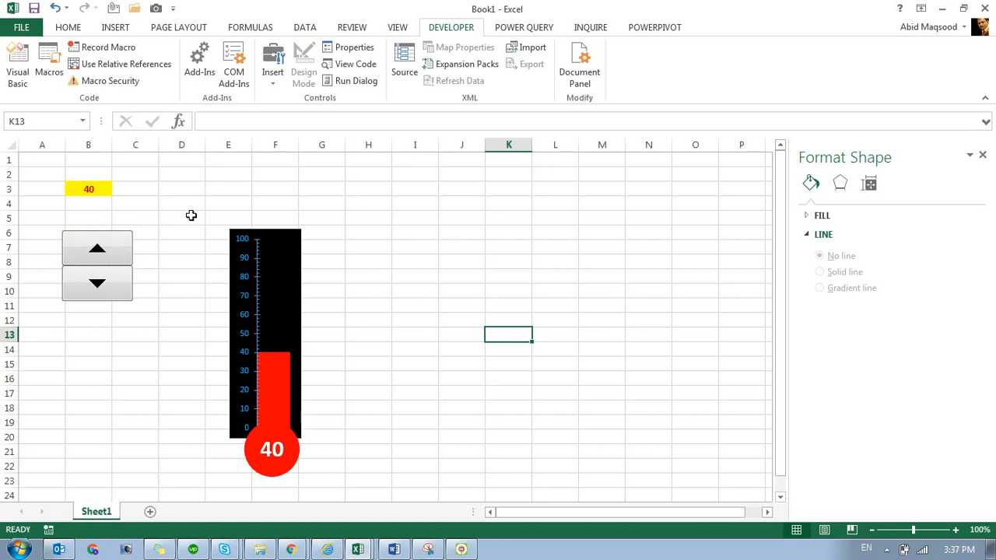
# - Nudge the thermometer's round bulb slightly to the right beneath the red column
pyautogui.click(281, 359)
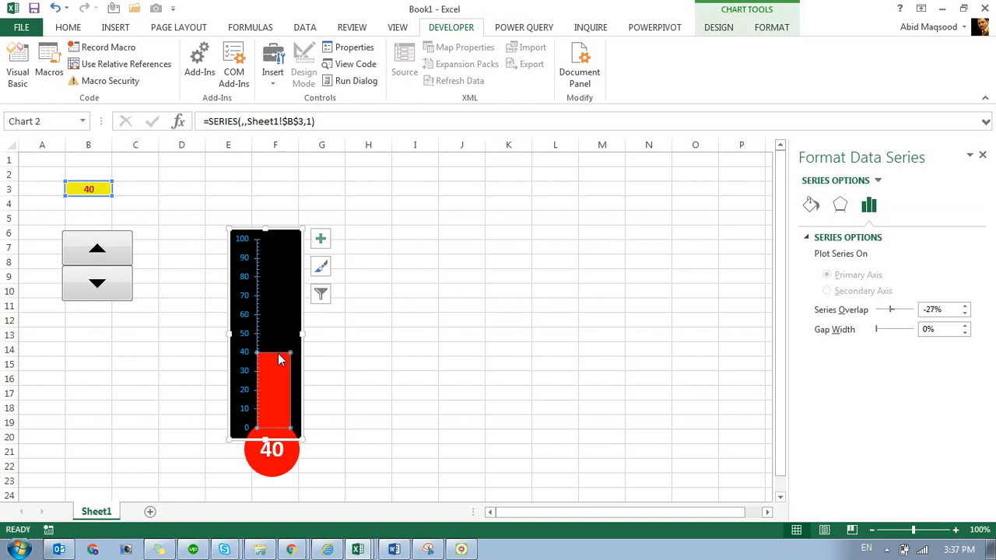
pyautogui.click(303, 333)
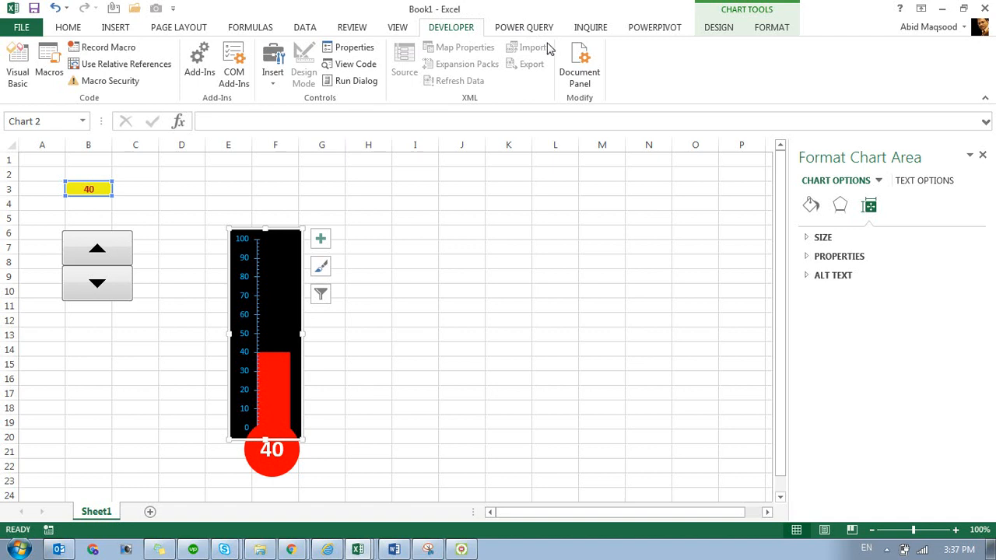
pyautogui.click(398, 189)
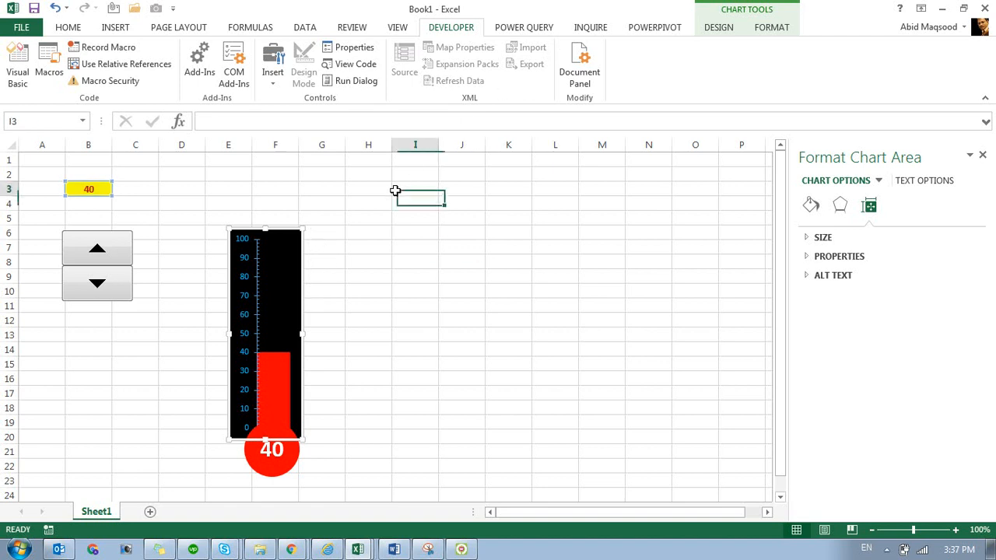
pyautogui.click(259, 434)
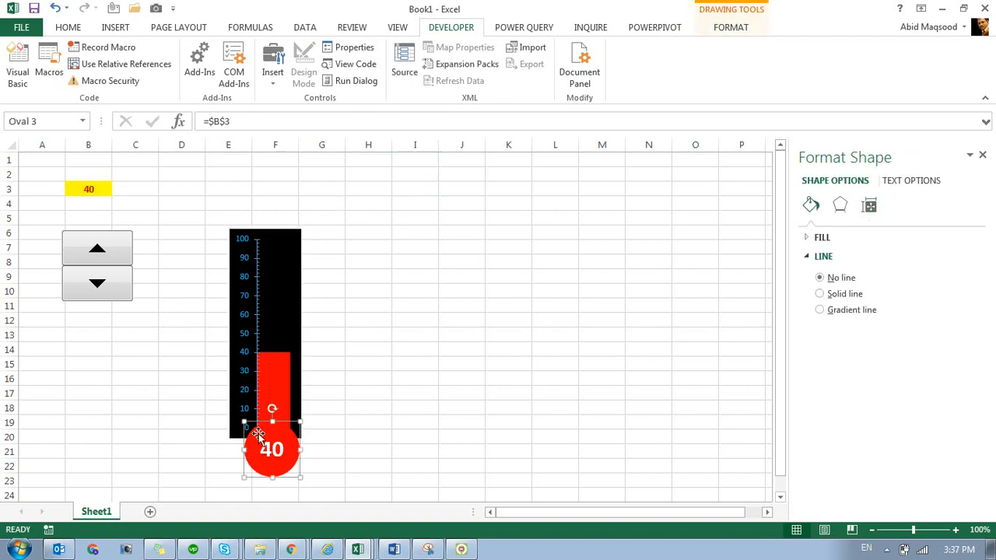
pyautogui.press('Right')
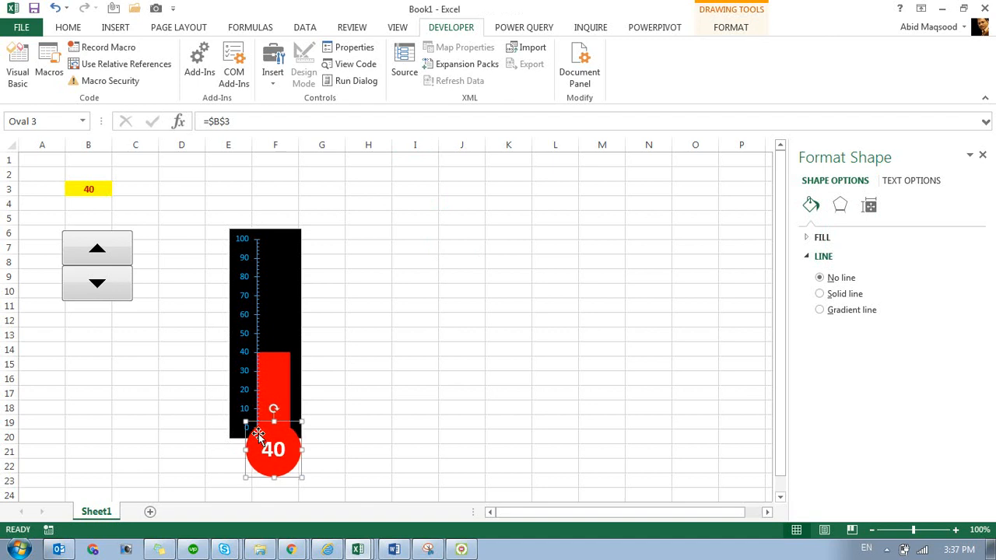
pyautogui.click(400, 311)
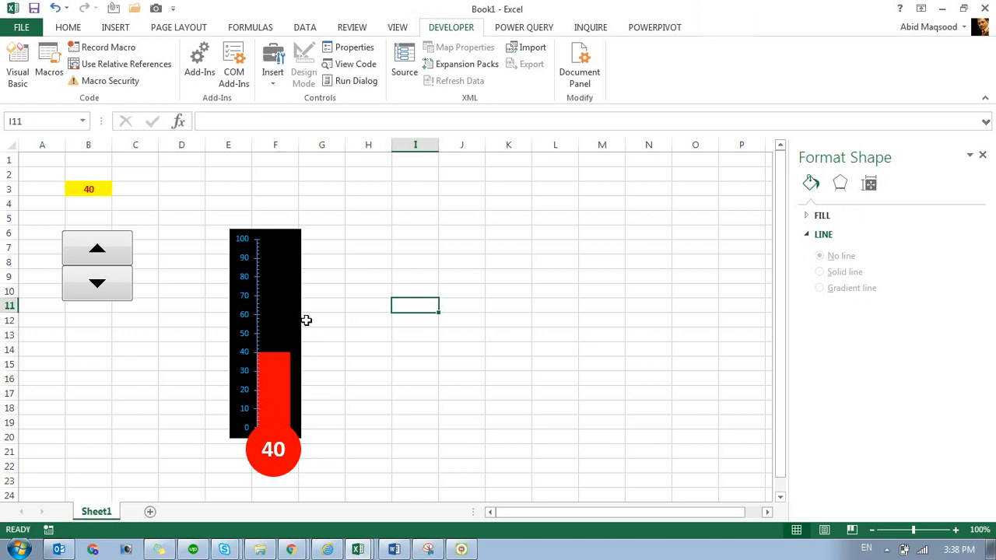
pyautogui.rightClick(246, 340)
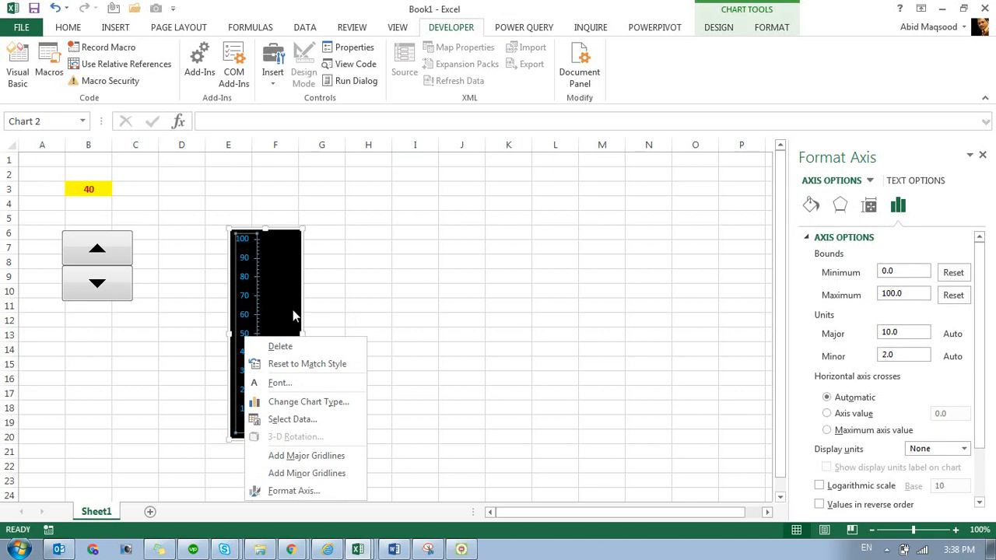
pyautogui.press('Escape')
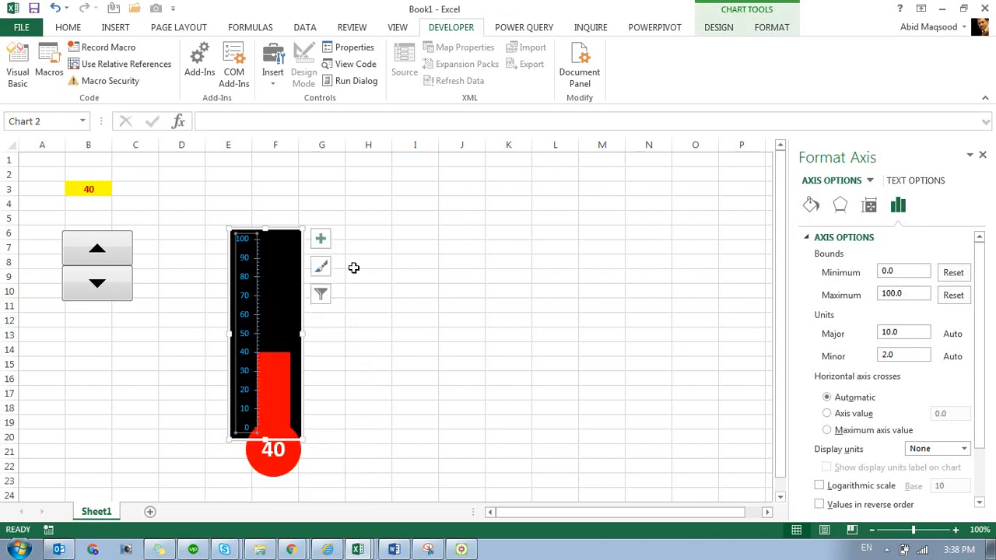
pyautogui.click(350, 233)
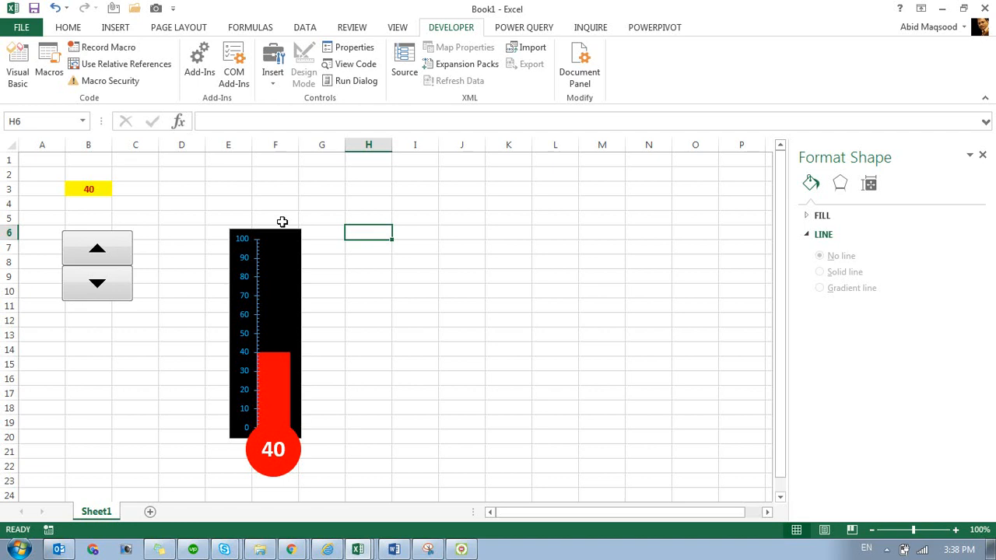
pyautogui.click(106, 193)
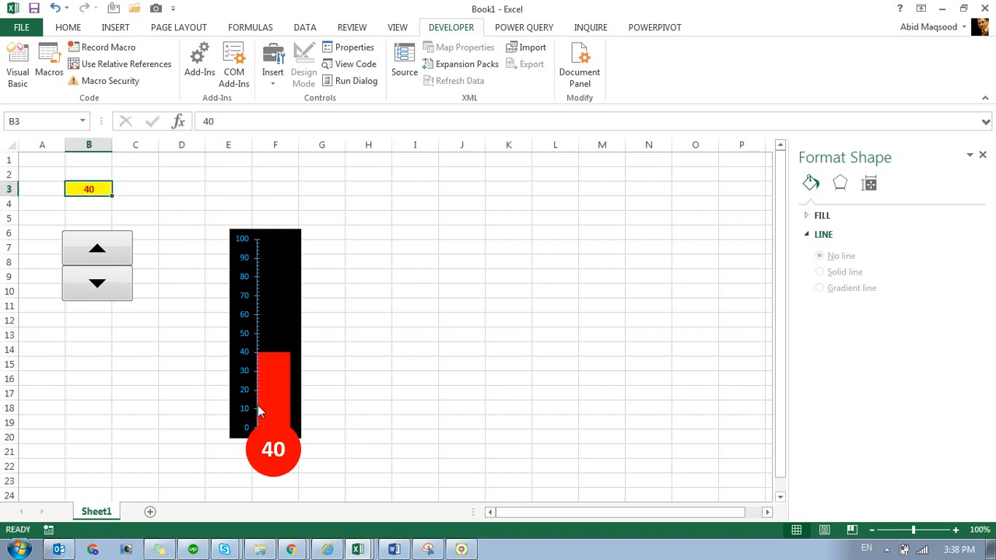
pyautogui.click(281, 377)
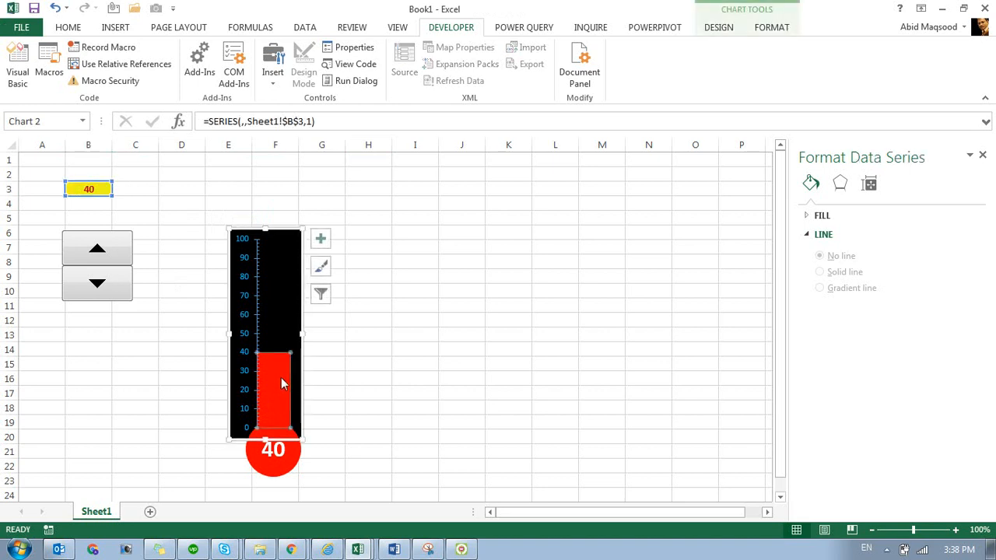
# - Enter the formula =B3&"C" in cell D3
pyautogui.click(161, 190)
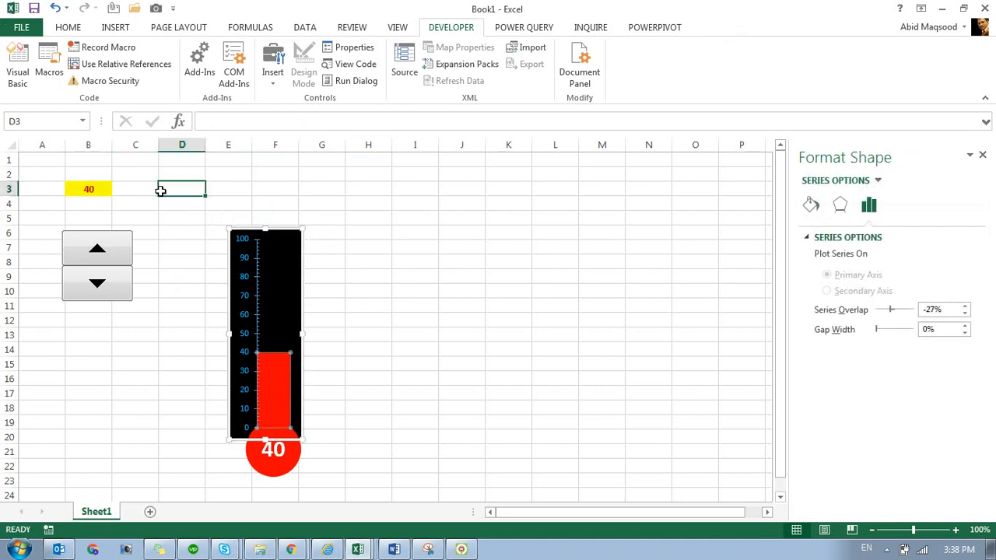
pyautogui.write('=')
pyautogui.press('Left')
pyautogui.press('Left')
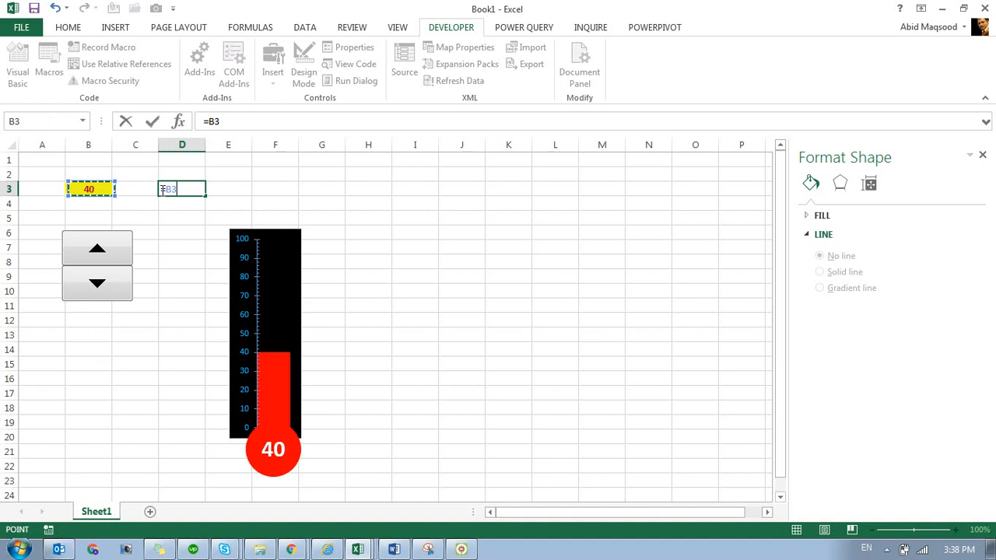
pyautogui.write('%')
pyautogui.press('BackSpace')
pyautogui.write('&"C"')
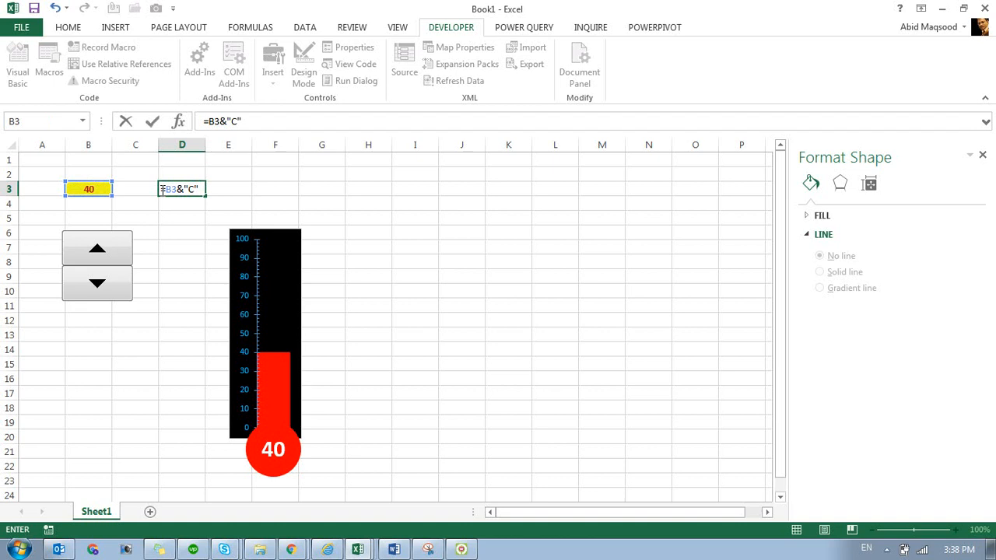
pyautogui.press('Return')
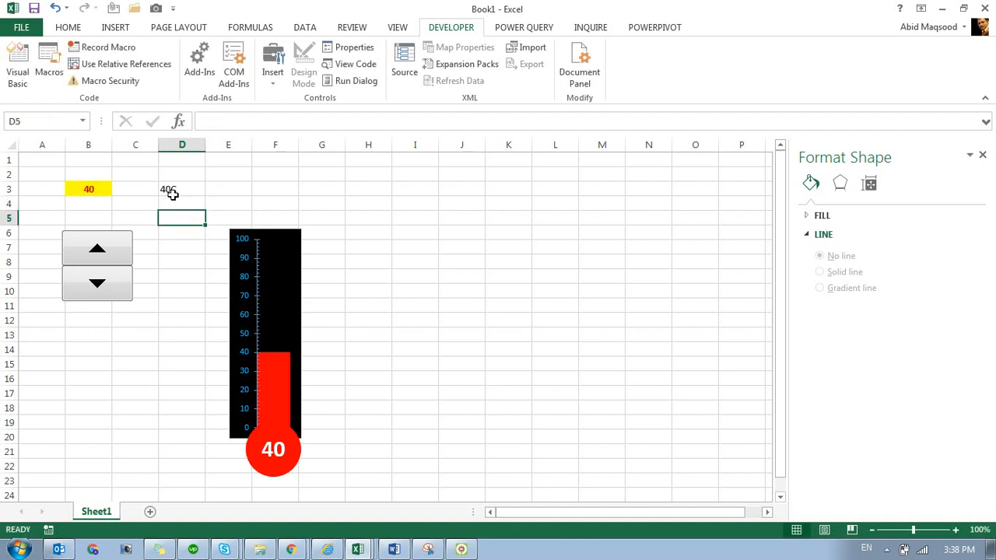
# - Link the thermometer bulb's text to cell $D$3 instead of $B$3
pyautogui.click(167, 191)
pyautogui.click(263, 428)
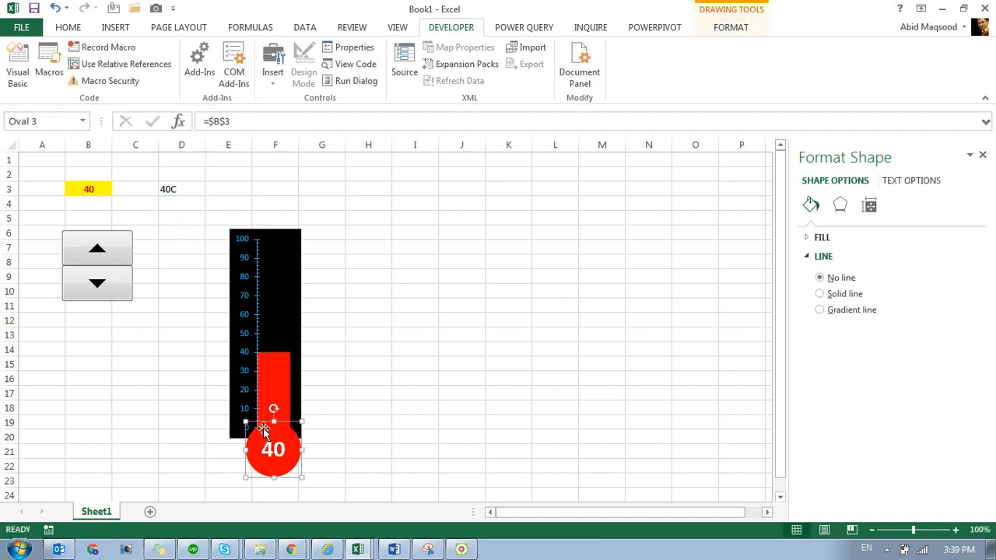
pyautogui.click(216, 121)
pyautogui.write('D')
pyautogui.press('Return')
pyautogui.click(416, 24)
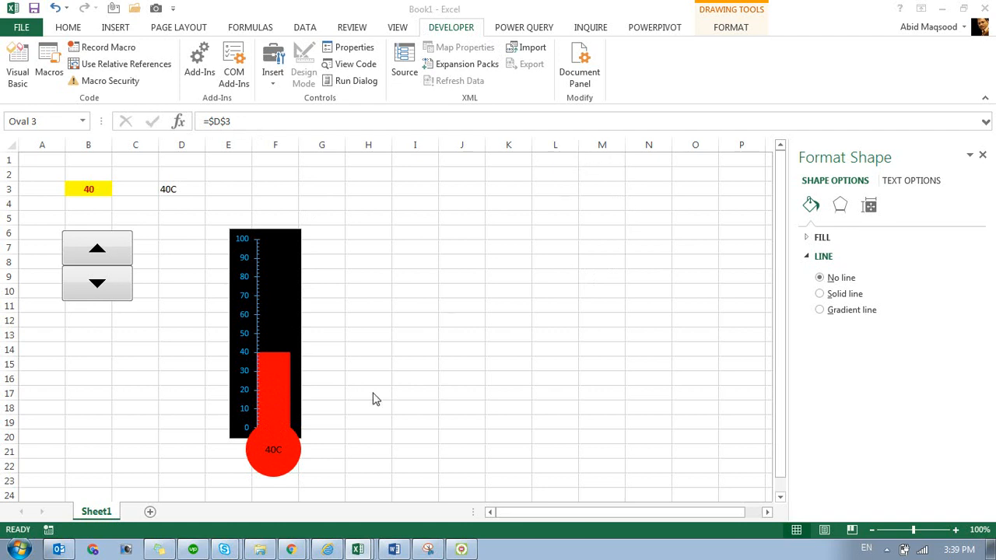
# - Add a new worksheet to the workbook after Sheet1
pyautogui.click(149, 513)
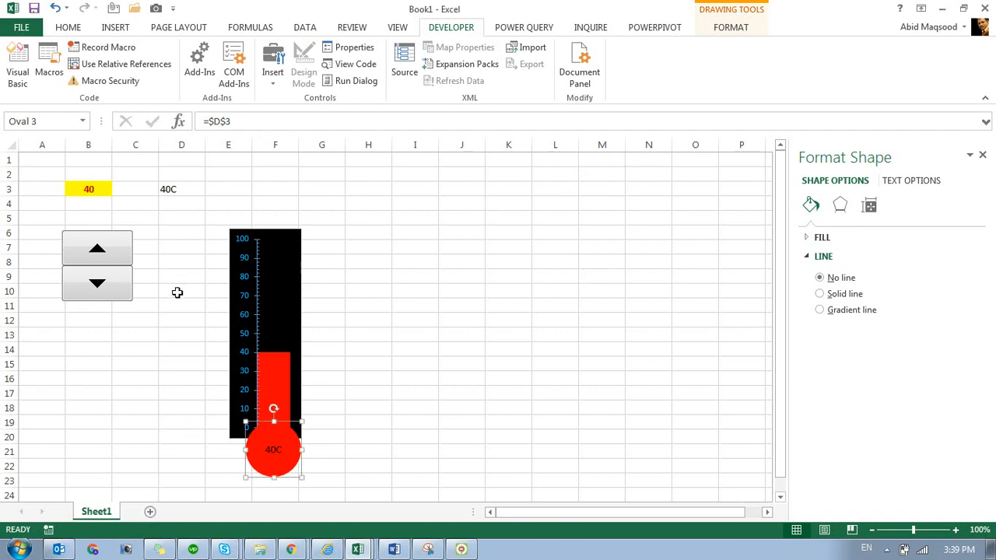
pyautogui.click(150, 511)
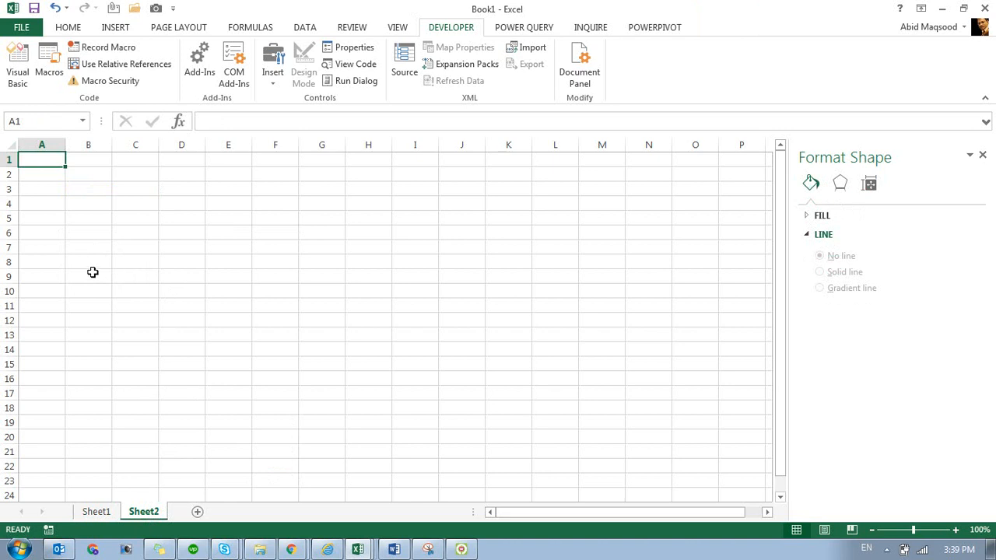
pyautogui.press('Return')
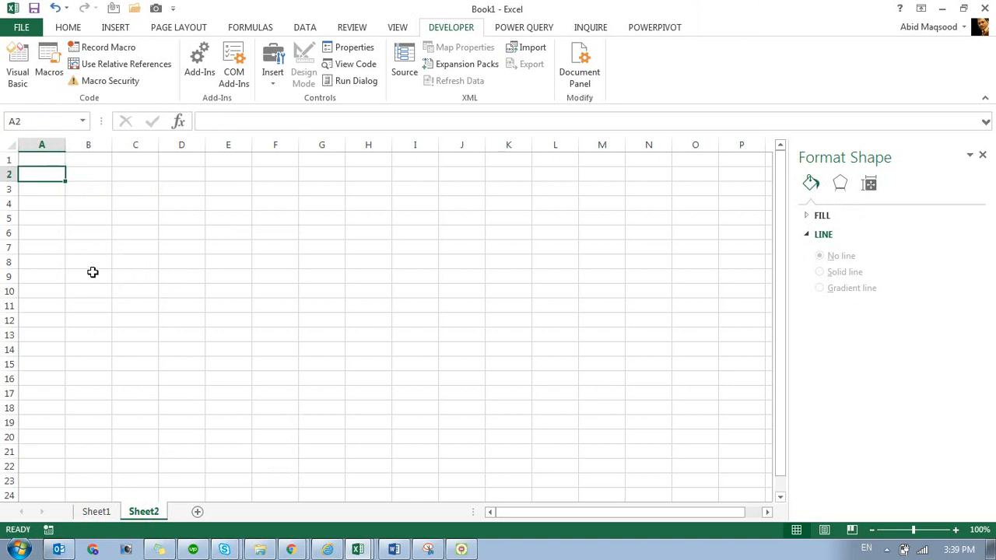
# - Copy the spinner from Sheet1 to Sheet2 and place it at about rows 6 to 10, columns A to C
pyautogui.click(108, 515)
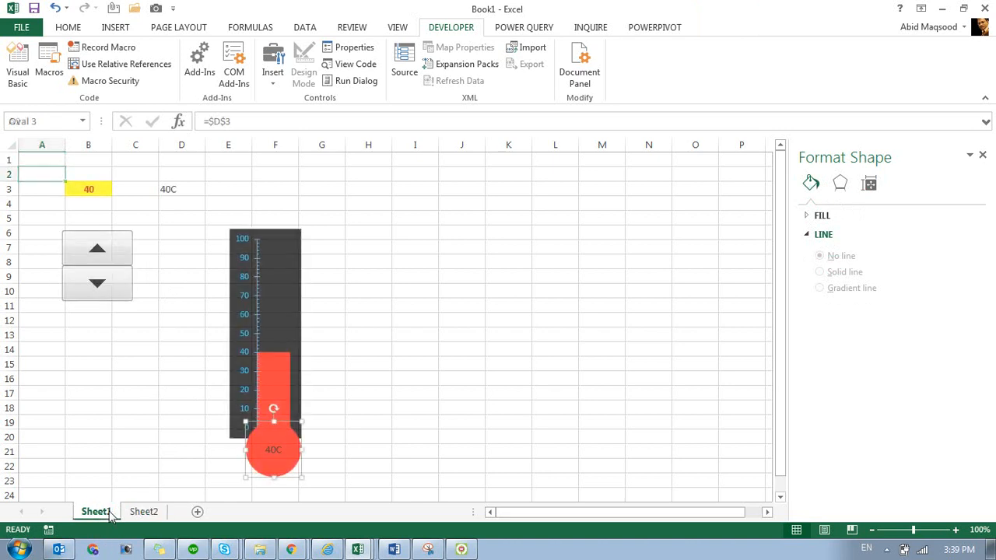
pyautogui.click(94, 238)
pyautogui.rightClick(95, 238)
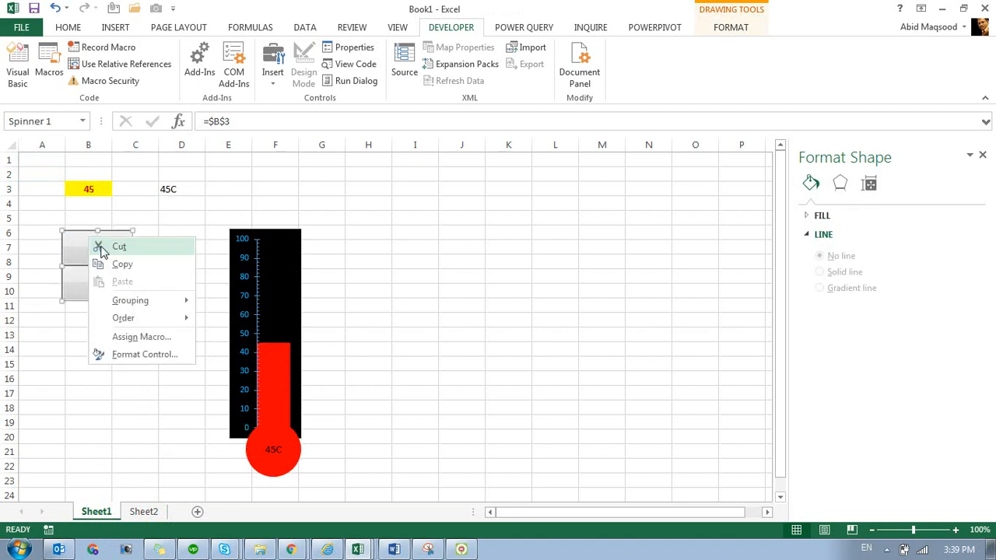
pyautogui.click(110, 266)
pyautogui.click(148, 512)
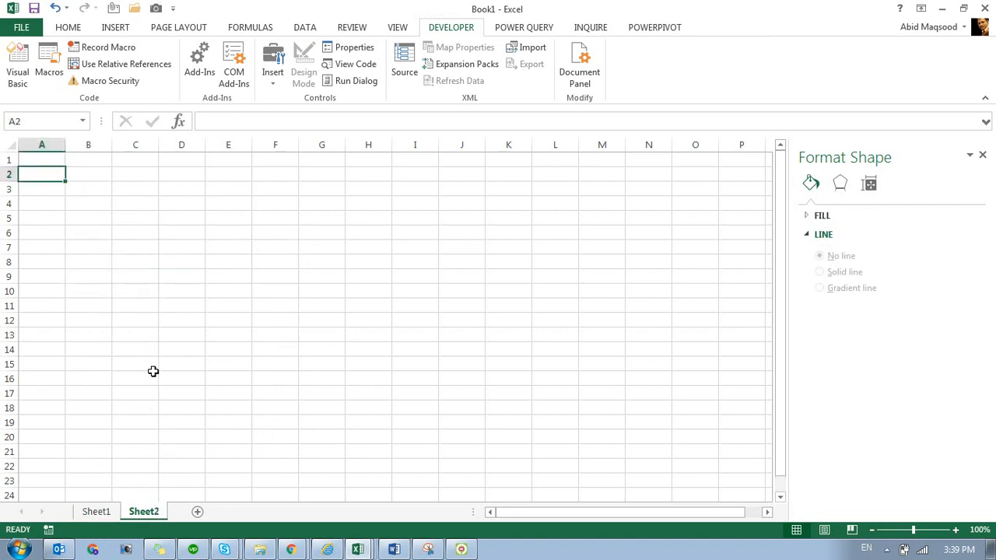
pyautogui.hotkey('ctrl', 'v')
pyautogui.moveTo(100, 204)
pyautogui.mouseDown()
pyautogui.moveTo(95, 273)
pyautogui.moveTo(91, 244)
pyautogui.mouseUp()
pyautogui.click(180, 247)
# - Raise the value of cell B3 on Sheet2 to 65 with the copied spinner
pyautogui.click(95, 256)
pyautogui.click(95, 280)
pyautogui.click(100, 238)
pyautogui.click(100, 237)
pyautogui.click(100, 237)
pyautogui.click(101, 237)
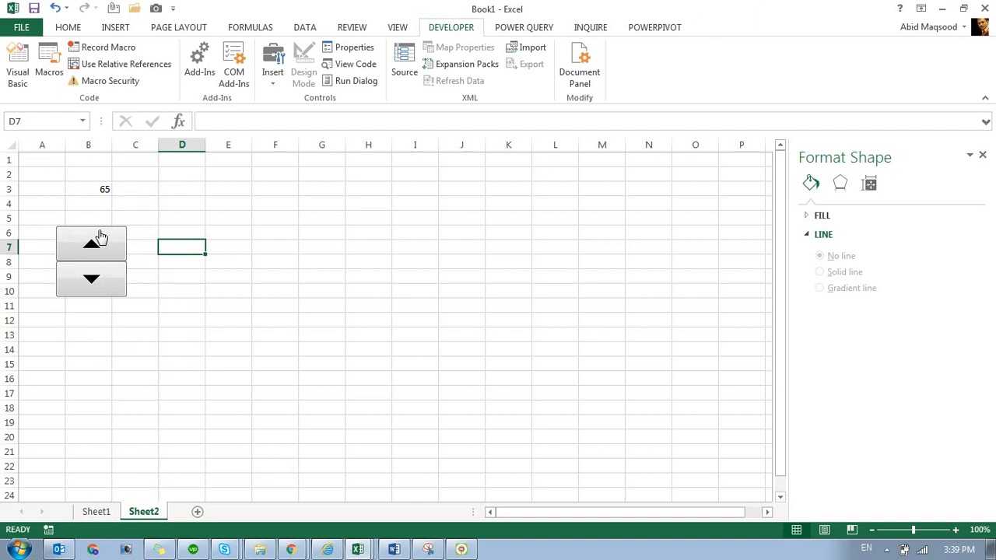
# - Format cell B3 on Sheet2 with a yellow fill and a bold red font
pyautogui.click(105, 187)
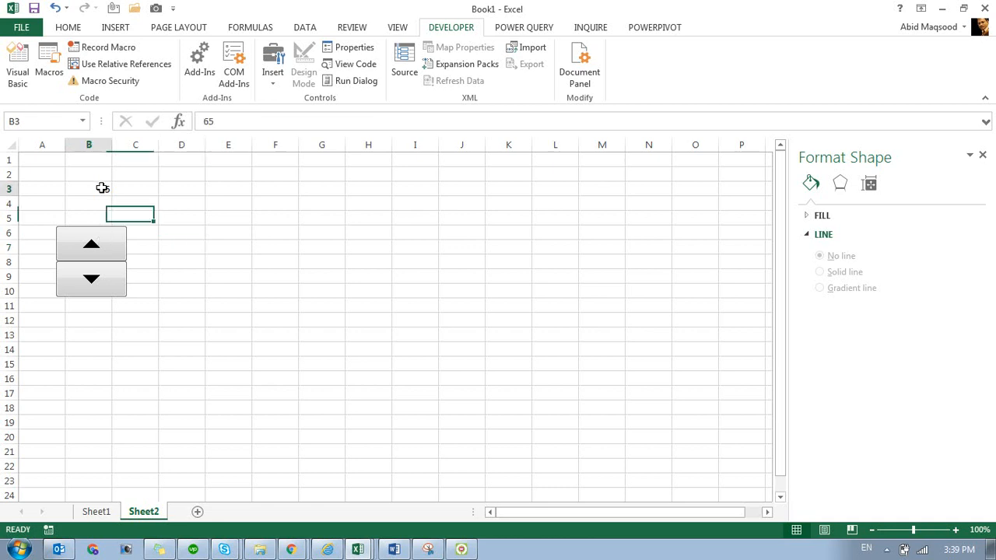
pyautogui.click(67, 30)
pyautogui.click(221, 74)
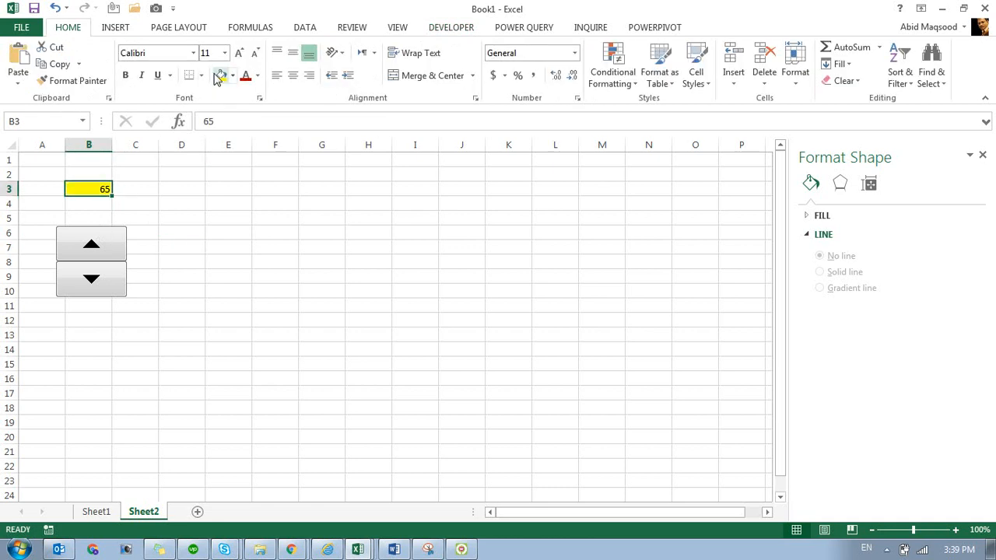
pyautogui.click(245, 75)
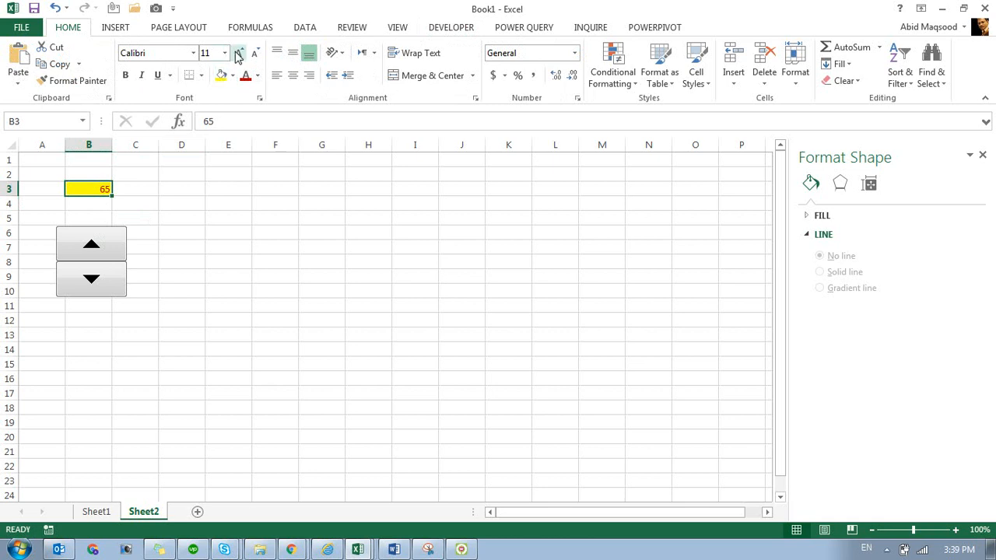
pyautogui.click(129, 77)
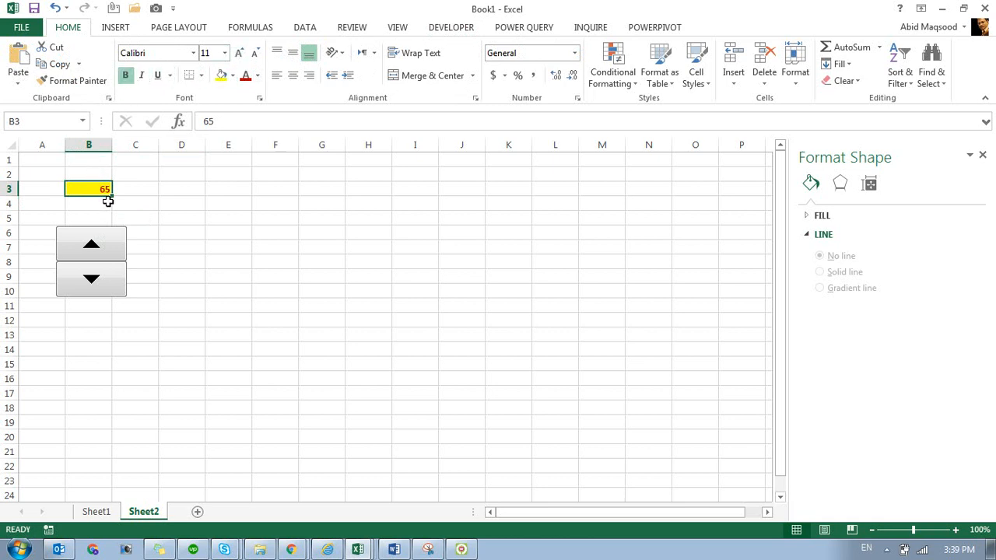
# - Move the formatted value cell on Sheet2 from B3 to D5
pyautogui.hotkey('ctrl', 'c')
pyautogui.press('Right')
pyautogui.press('Right')
pyautogui.press('Down')
pyautogui.press('Down')
pyautogui.press('Return')
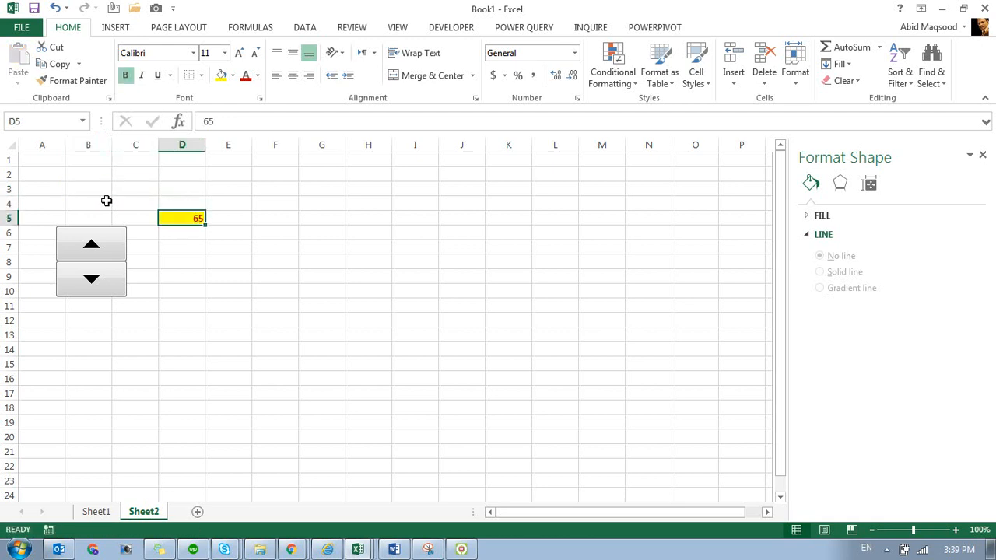
# - Move the spinner on Sheet2 below cell D5, to about rows 9 to 13, columns C to E
pyautogui.rightClick(94, 241)
pyautogui.press('Escape')
pyautogui.moveTo(97, 240); pyautogui.dragTo(186, 287)
pyautogui.click(234, 217)
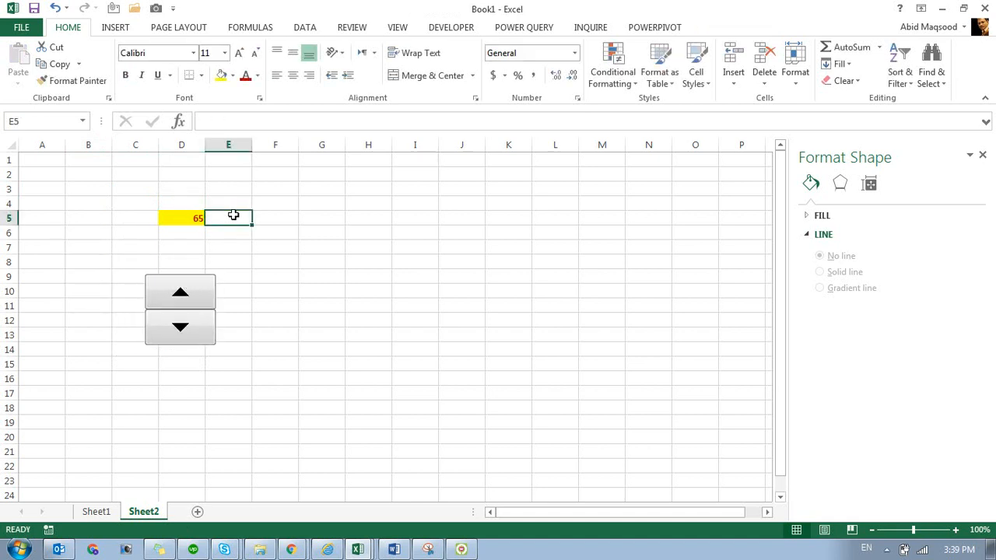
pyautogui.click(310, 212)
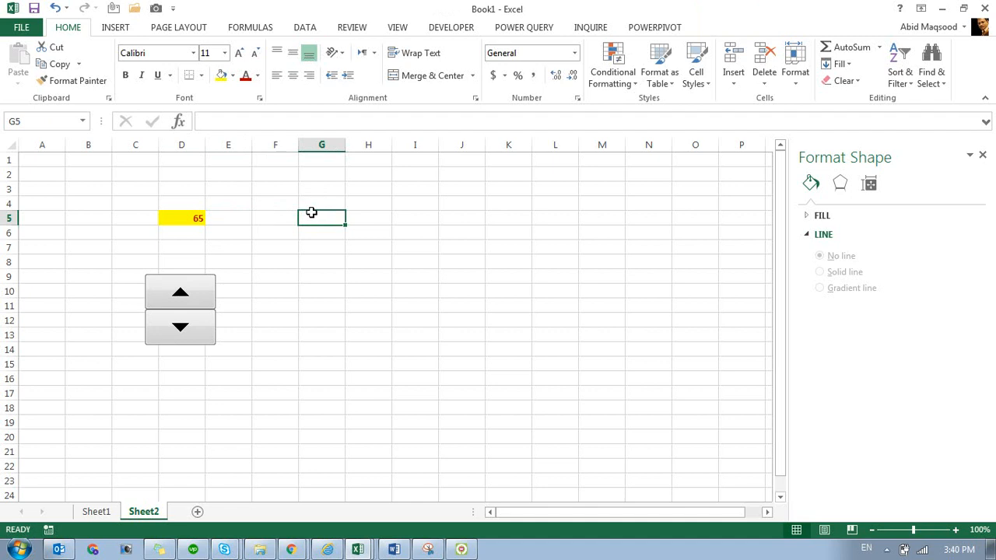
pyautogui.click(183, 222)
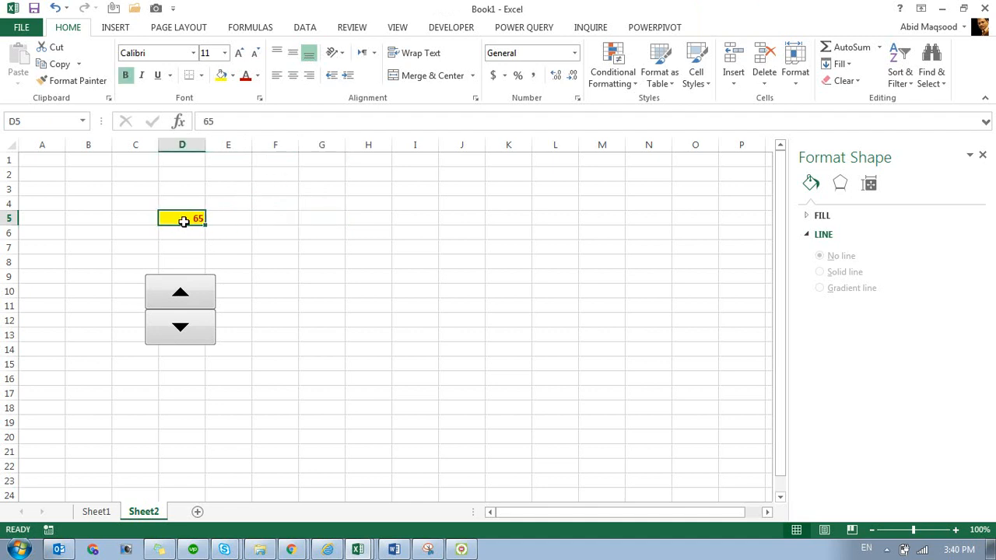
# - Return to Sheet1 and raise the thermometer value in cell B3 to 65 with the spinner
pyautogui.click(93, 512)
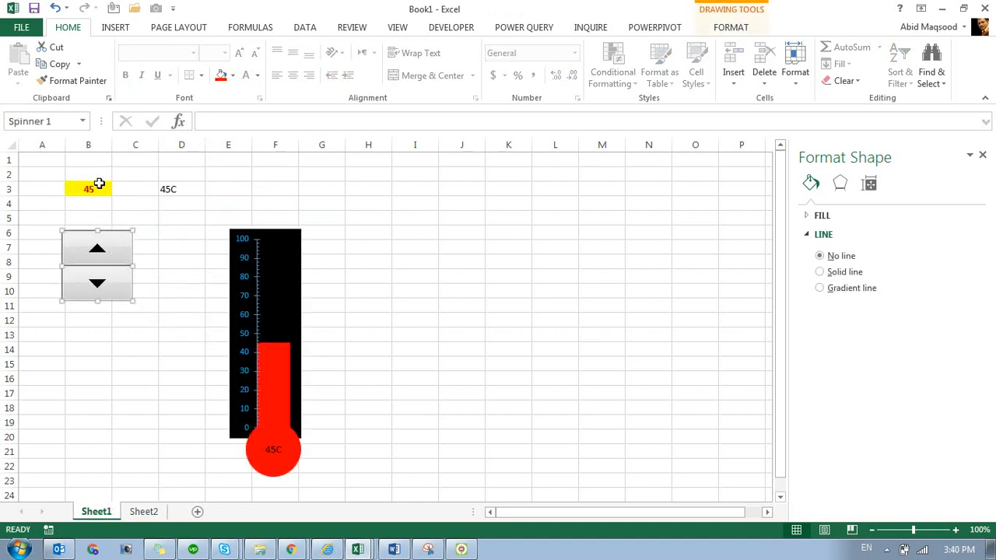
pyautogui.click(94, 187)
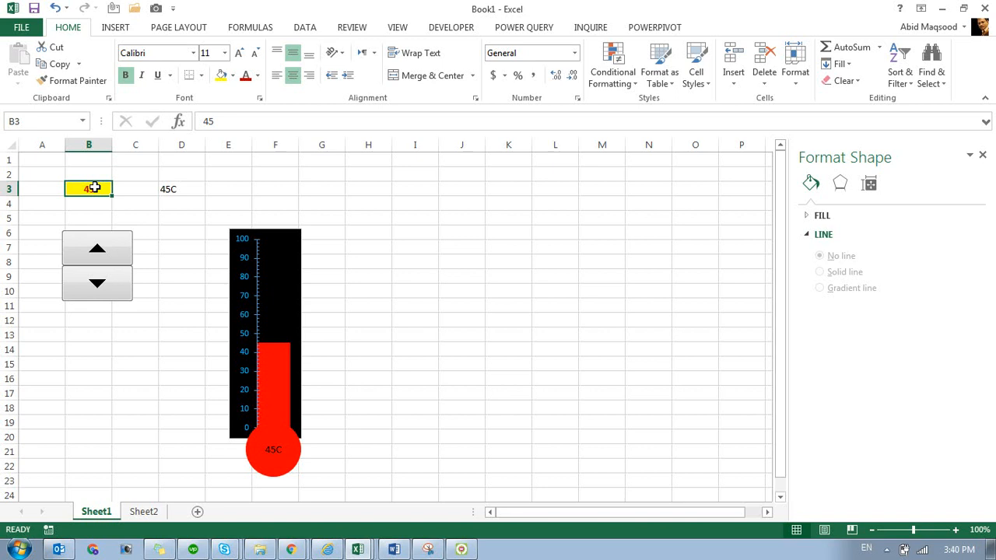
pyautogui.click(99, 258)
pyautogui.click(100, 259)
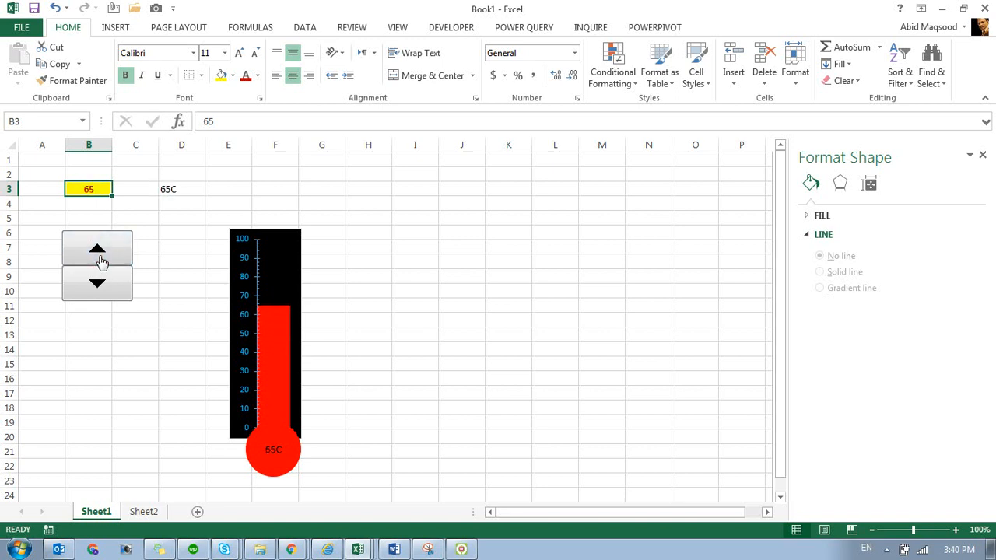
# - Lower the thermometer value in cell B3 to 45 with the spinner
pyautogui.click(96, 292)
pyautogui.click(96, 295)
pyautogui.click(96, 294)
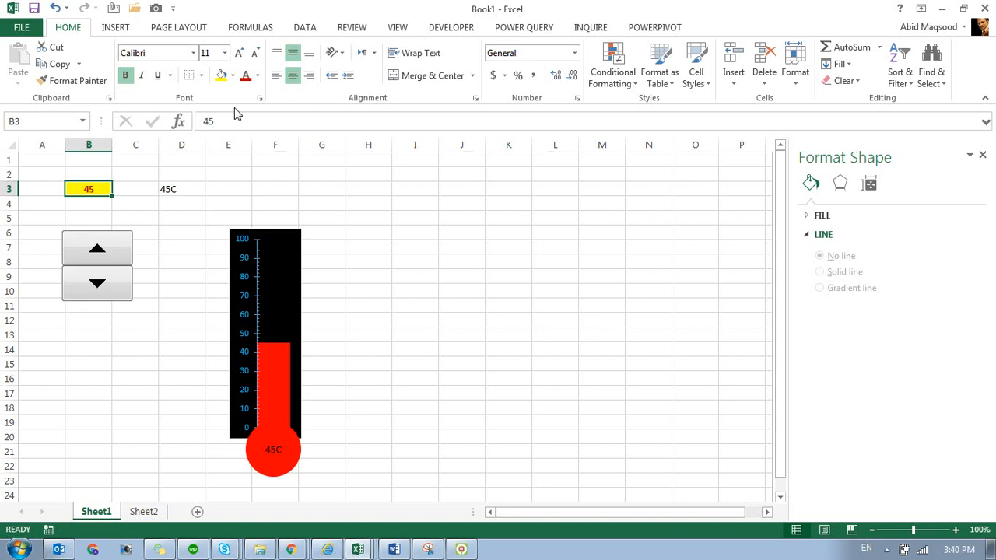
# - Insert a second spin button form control on Sheet1, at about rows 3 to 7, columns H to J
pyautogui.click(460, 30)
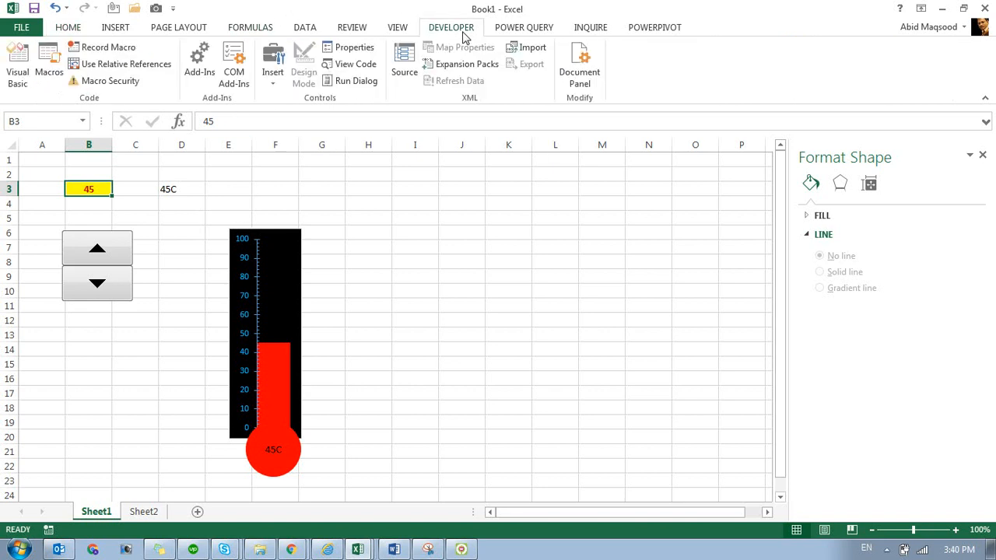
pyautogui.click(272, 84)
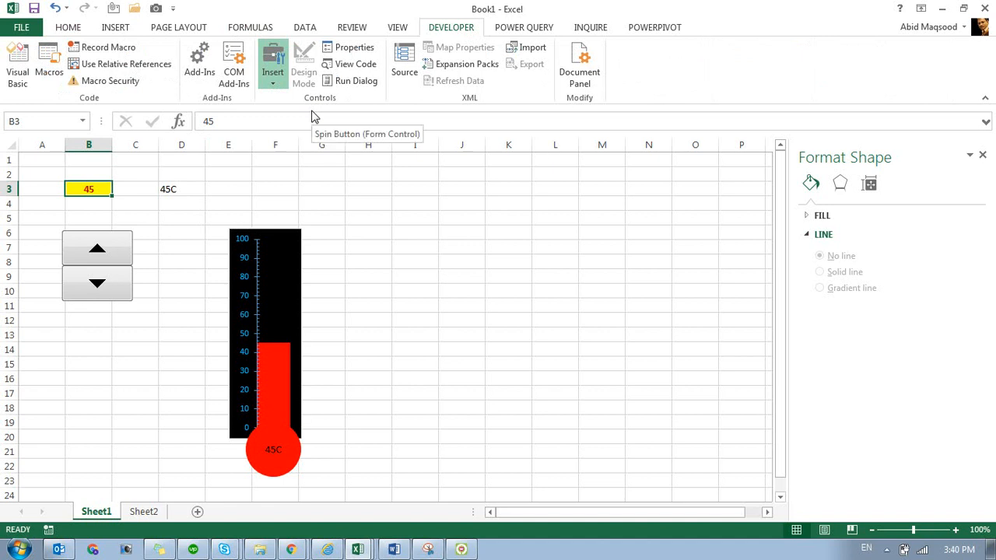
pyautogui.moveTo(385, 183); pyautogui.dragTo(458, 253)
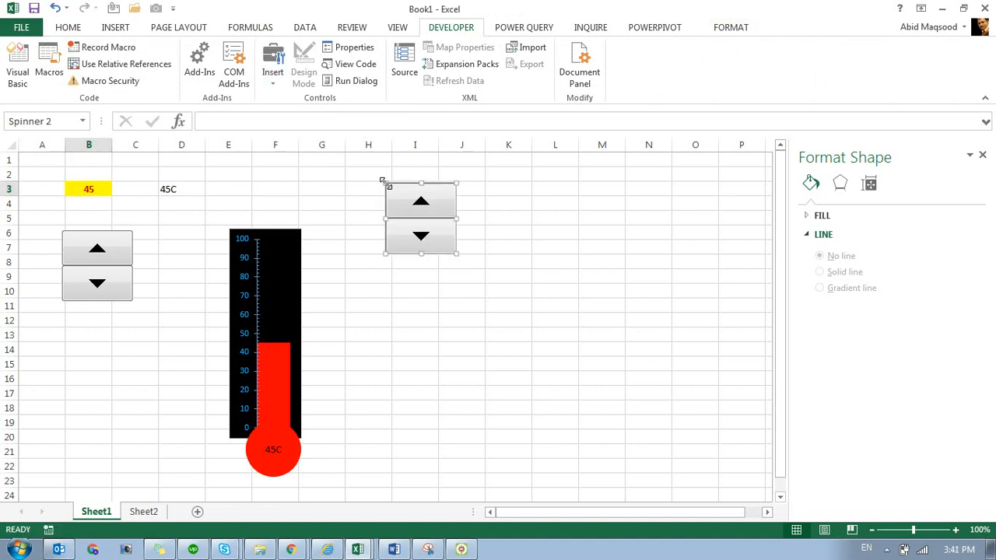
# - Open the second spinner's control settings, cancel them without changes, and delete that spinner
pyautogui.rightClick(402, 197)
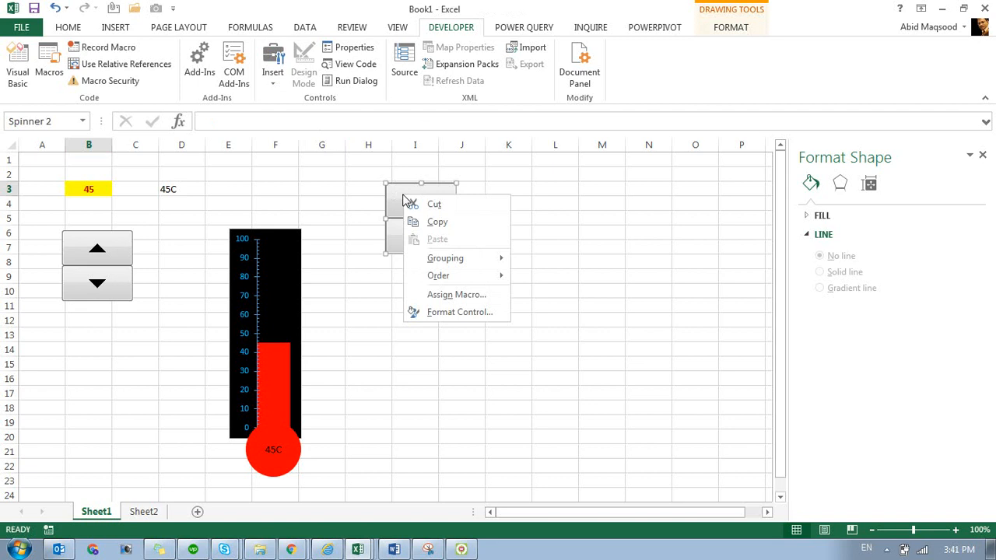
pyautogui.click(451, 311)
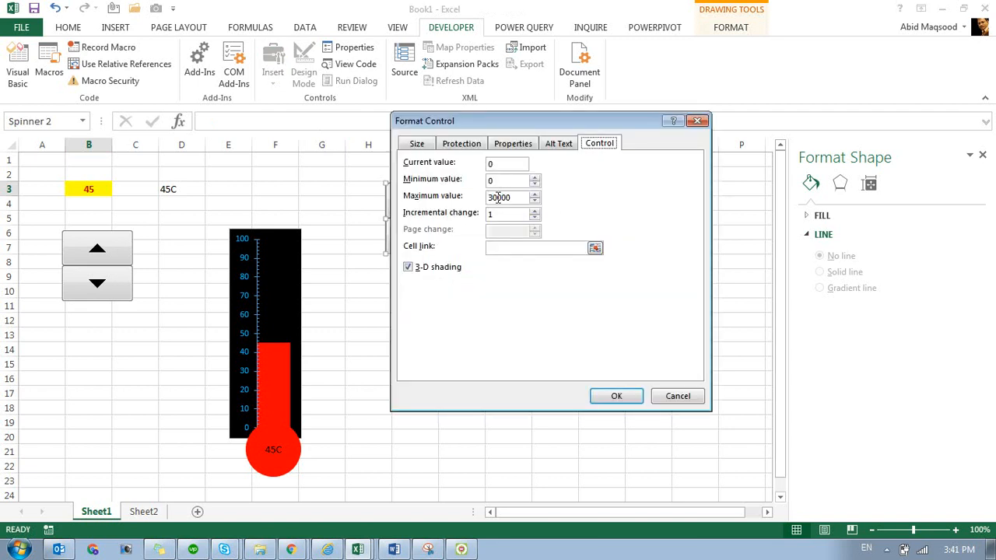
pyautogui.doubleClick(496, 215)
pyautogui.click(674, 401)
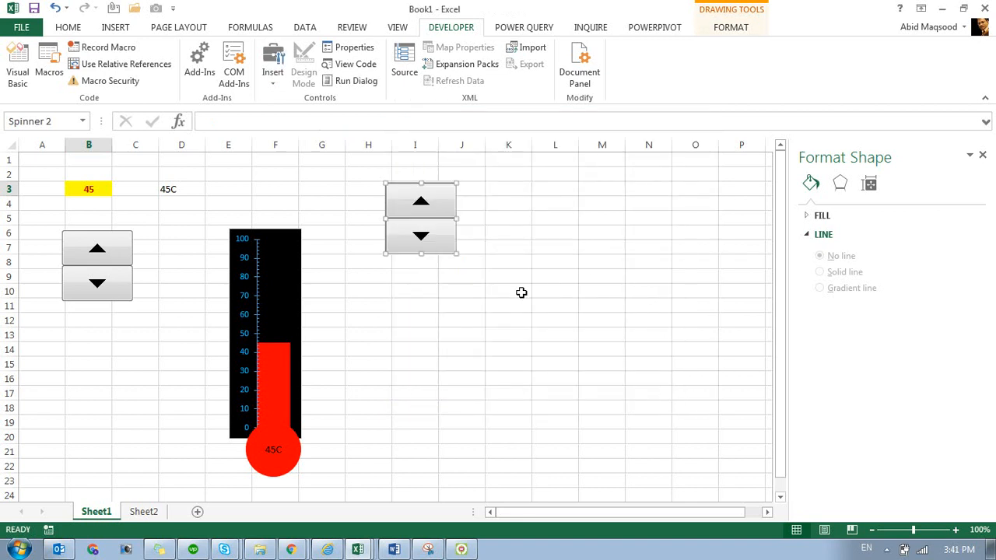
pyautogui.press('Delete')
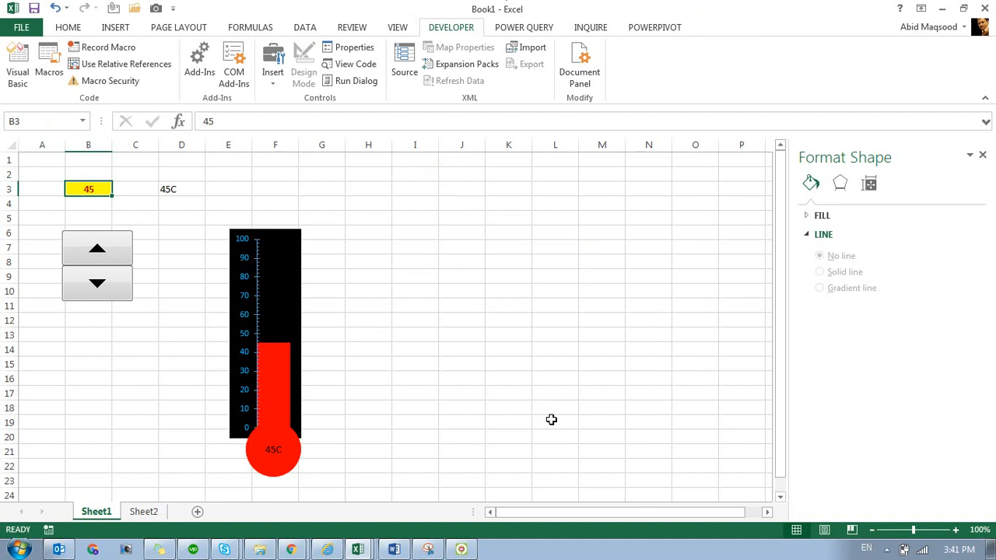
# - Group the thermometer chart and its red bulb into one object
pyautogui.click(401, 290)
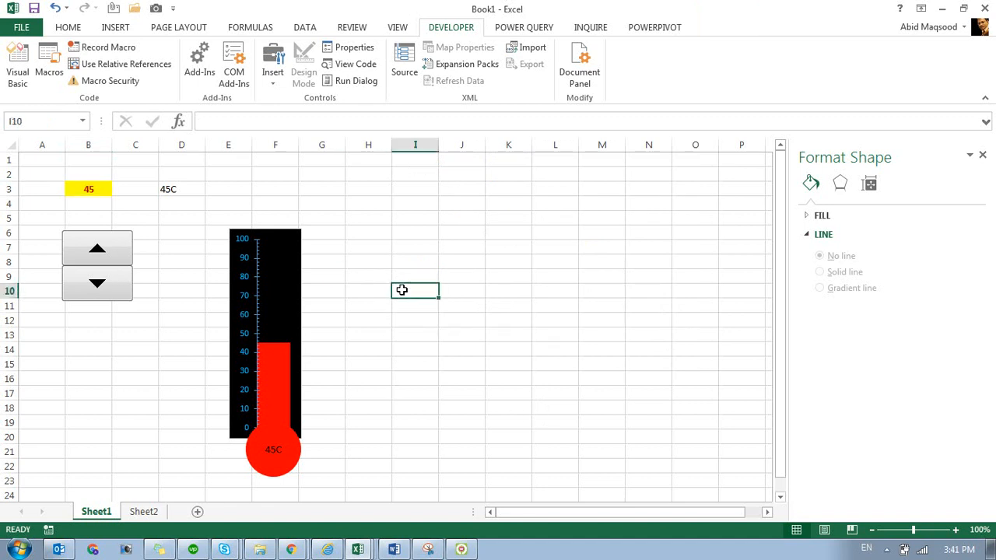
pyautogui.click(267, 444)
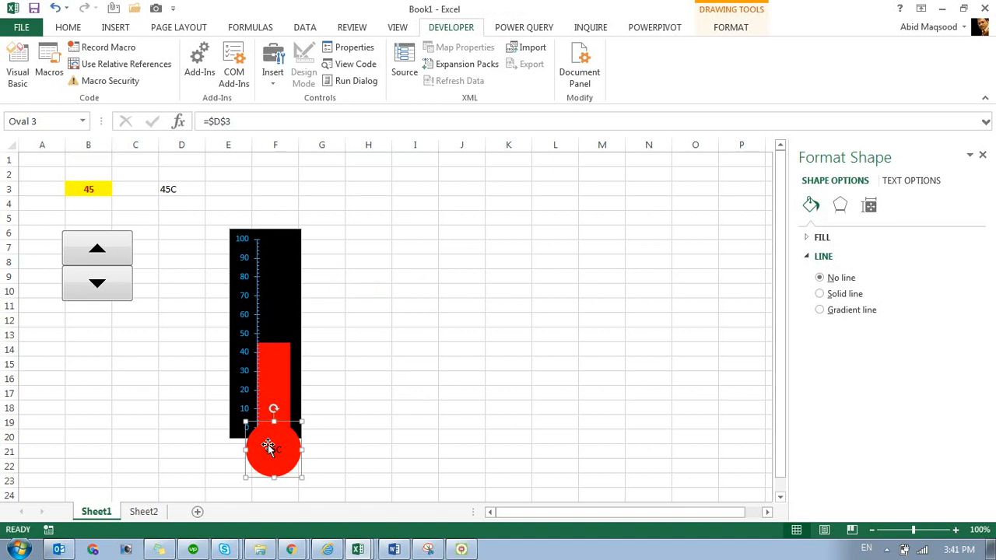
pyautogui.keyDown('ctrl'); pyautogui.click(294, 362); pyautogui.keyUp('ctrl')
pyautogui.press('F5')
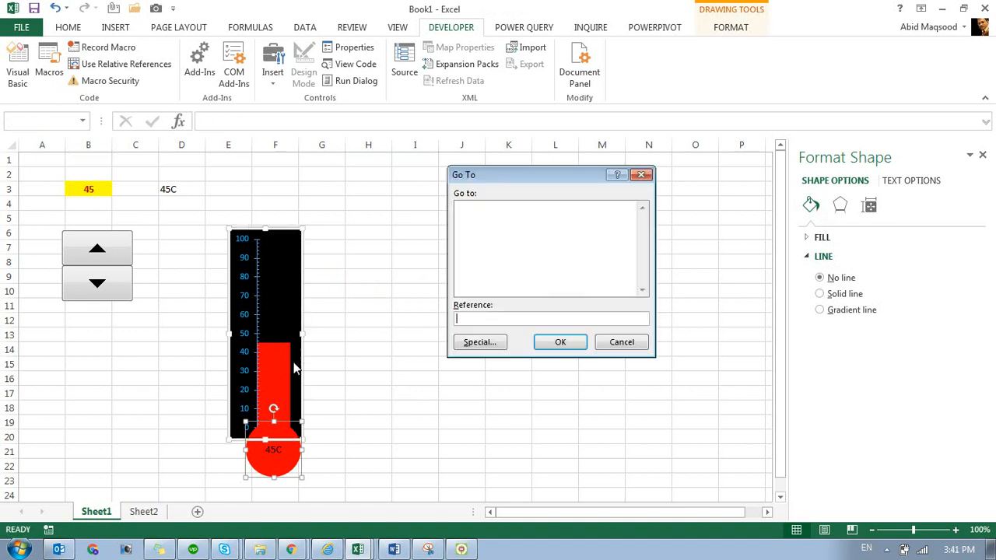
pyautogui.click(622, 342)
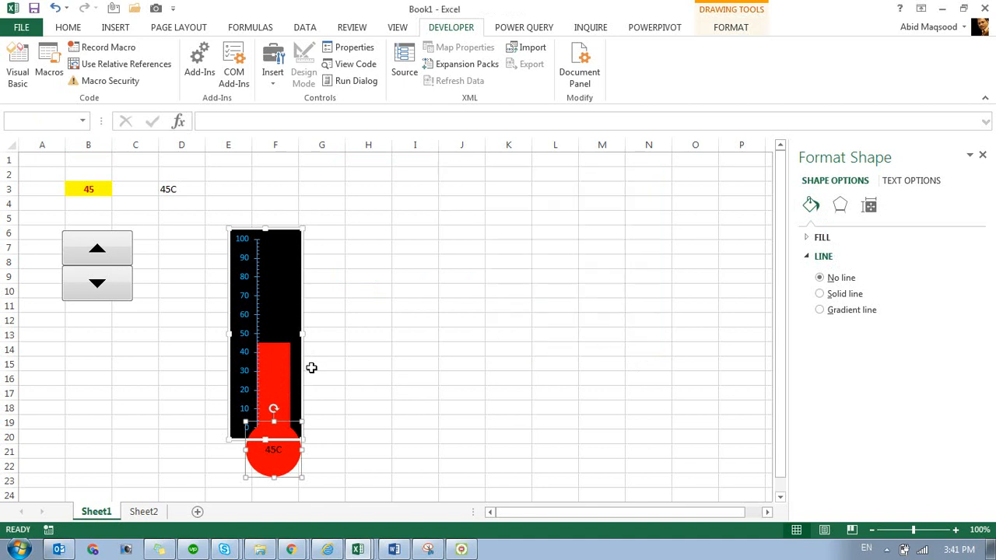
pyautogui.rightClick(299, 358)
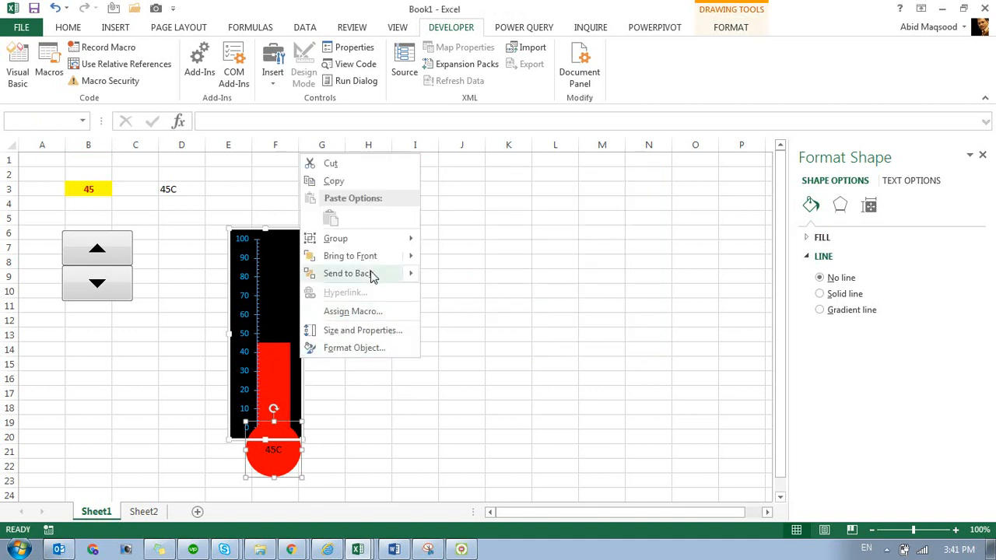
pyautogui.moveTo(406, 239)
pyautogui.click(438, 238)
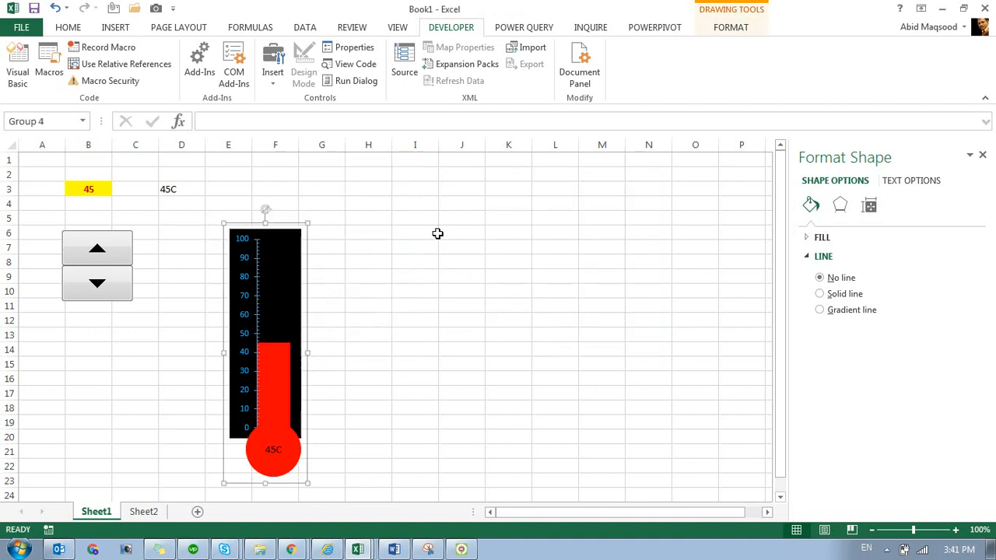
pyautogui.click(425, 272)
# - Move the grouped thermometer on Sheet1 to about rows 6 to 23, columns G to I
pyautogui.click(297, 437)
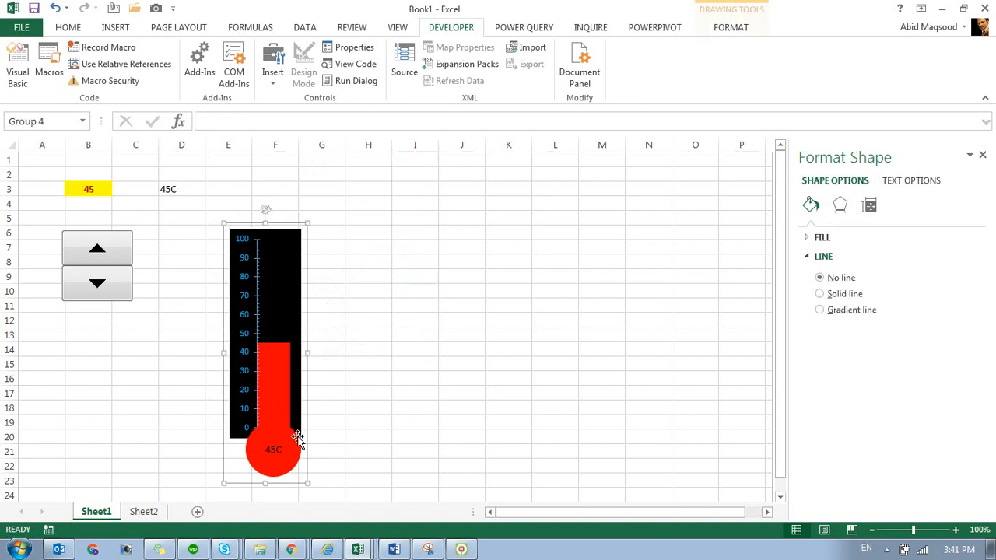
pyautogui.click(278, 429)
pyautogui.click(280, 401)
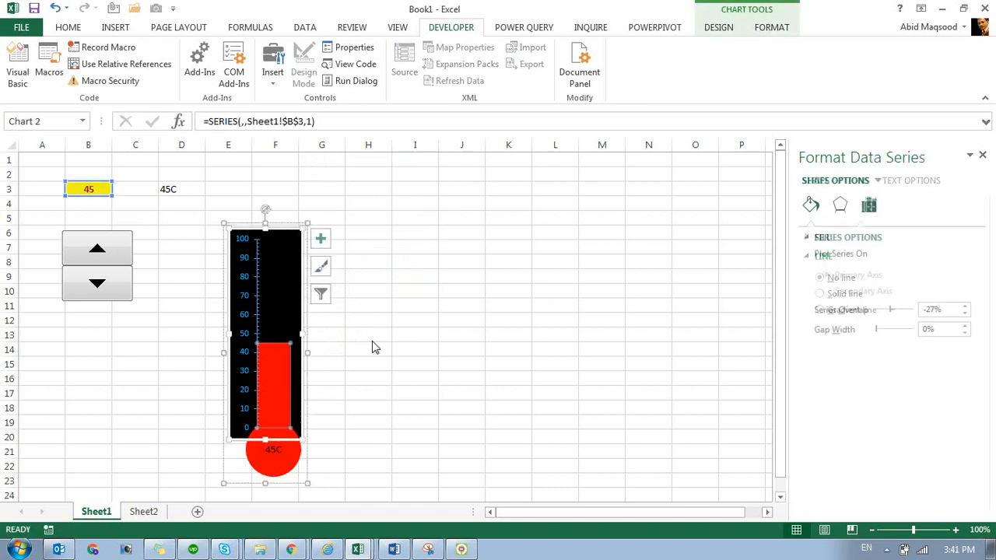
pyautogui.click(382, 330)
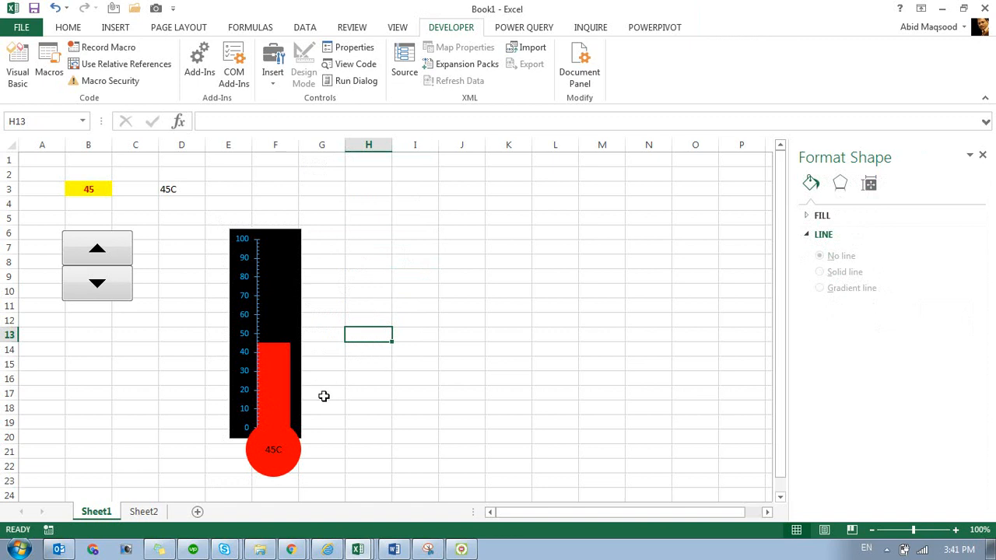
pyautogui.moveTo(303, 340)
pyautogui.mouseDown()
pyautogui.moveTo(545, 242)
pyautogui.moveTo(376, 314)
pyautogui.mouseUp()
pyautogui.hotkey('ctrl', 'z')
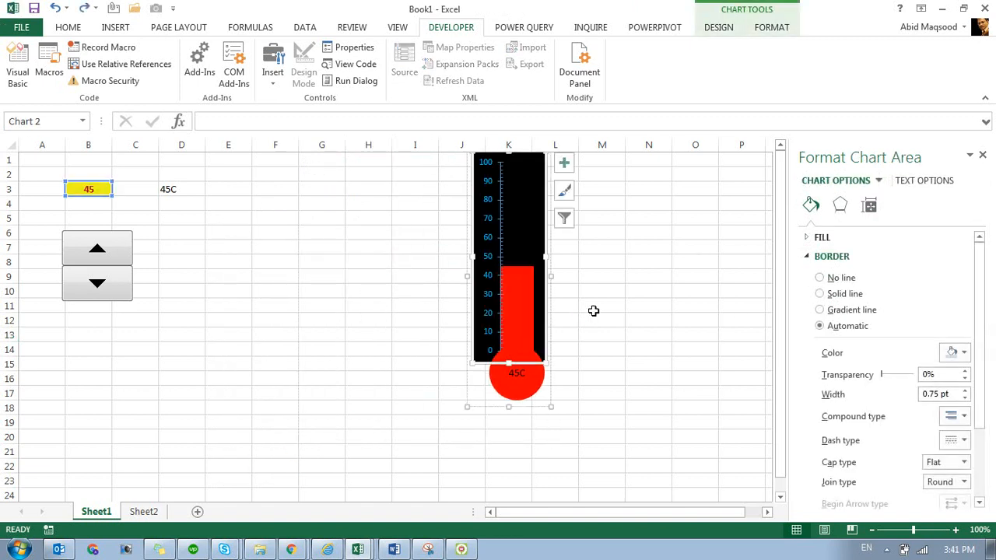
pyautogui.click(648, 290)
pyautogui.click(445, 322)
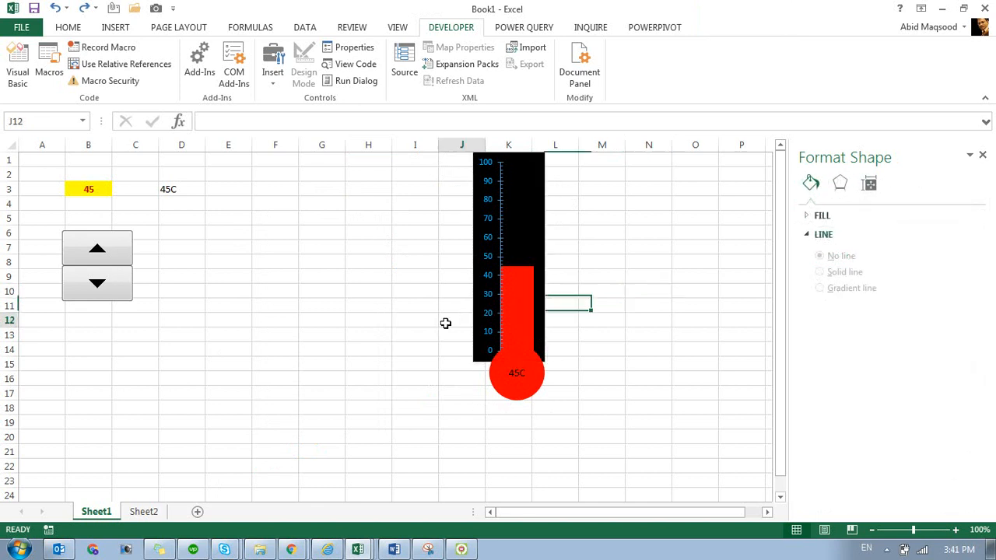
pyautogui.click(472, 317)
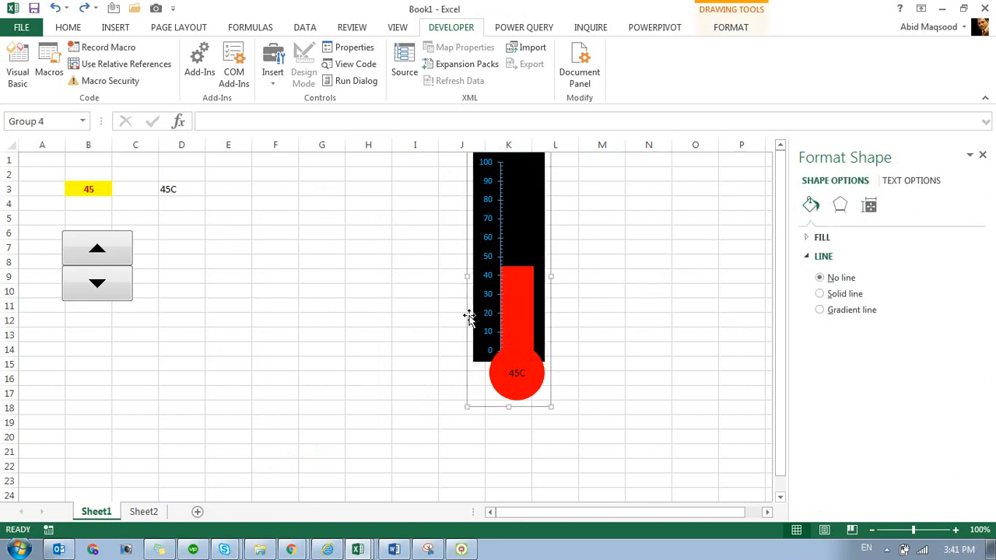
pyautogui.moveTo(471, 318); pyautogui.dragTo(327, 403)
# - Try to move the chart alone away from the bulb to about columns K to L, and undo the move
pyautogui.click(387, 321)
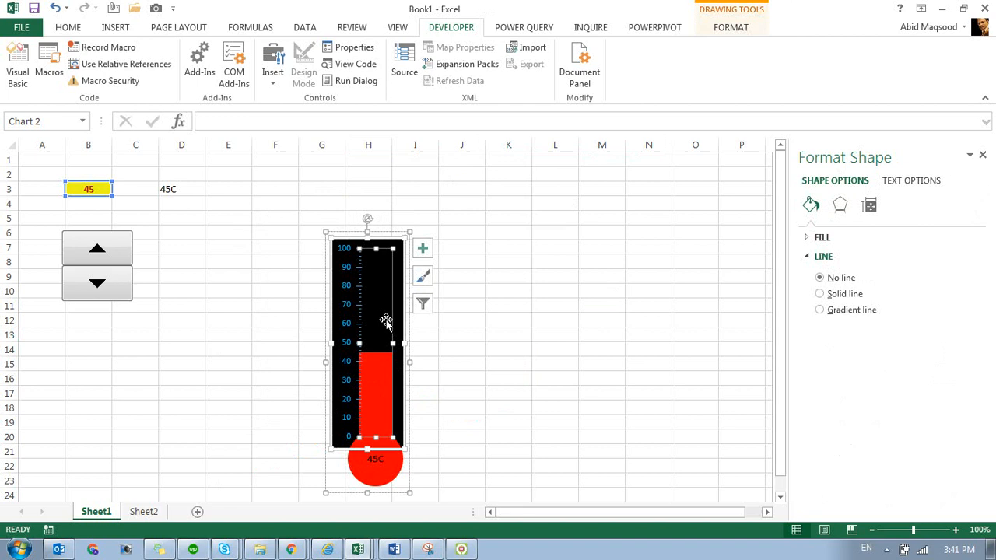
pyautogui.moveTo(407, 303); pyautogui.dragTo(569, 229)
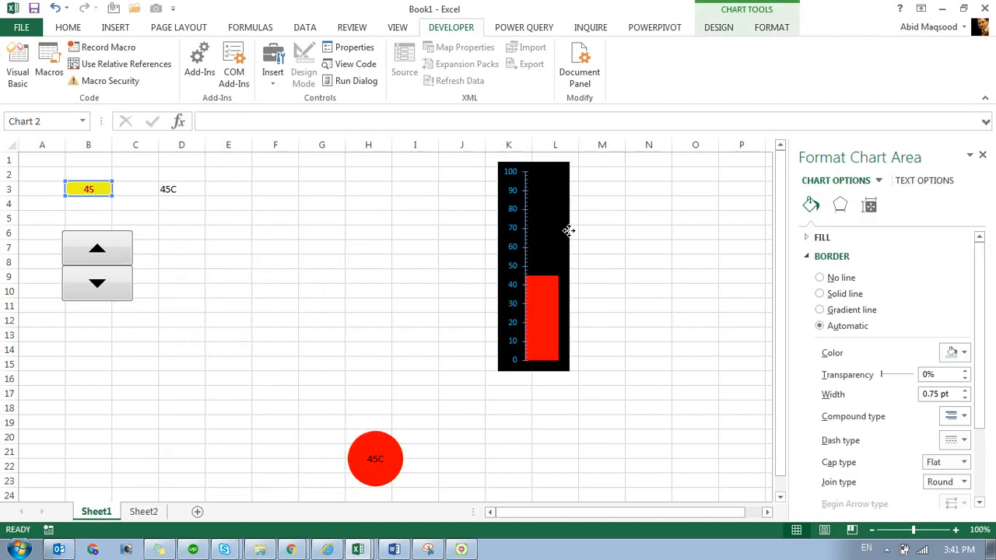
pyautogui.hotkey('ctrl', 'z')
pyautogui.hotkey('ctrl', 'z')
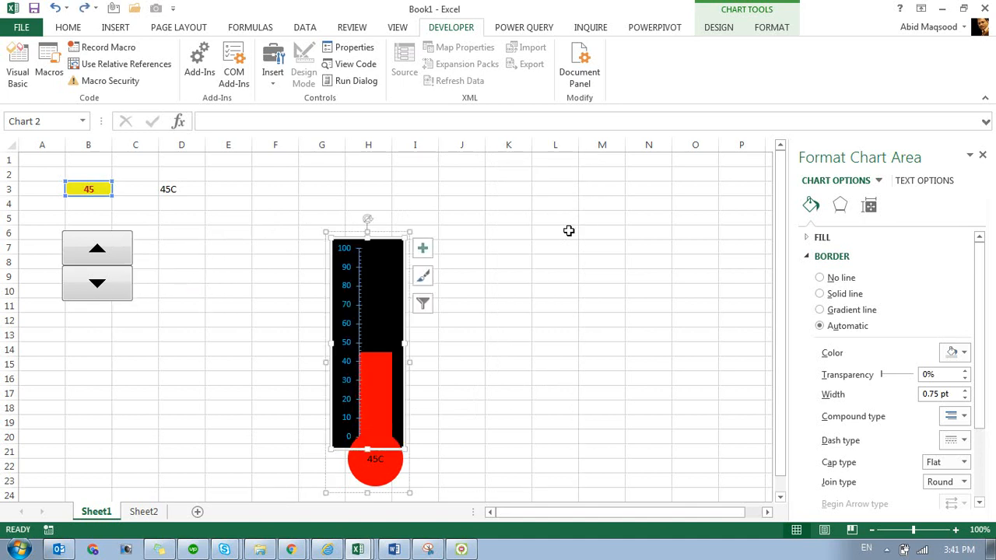
pyautogui.click(523, 300)
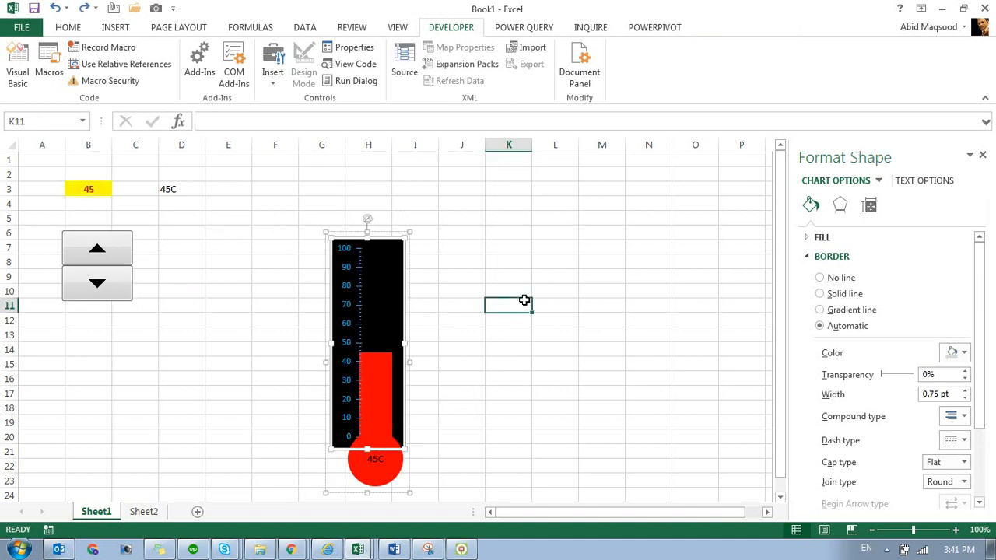
pyautogui.click(494, 334)
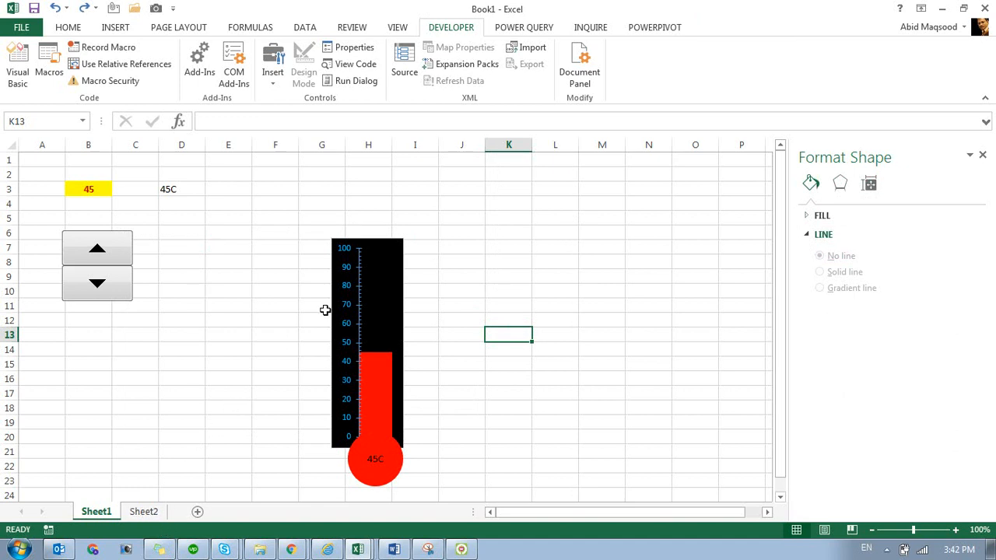
# - Switch to Sheet2 and enter 3 in cell D6, below the yellow value cell
pyautogui.click(148, 511)
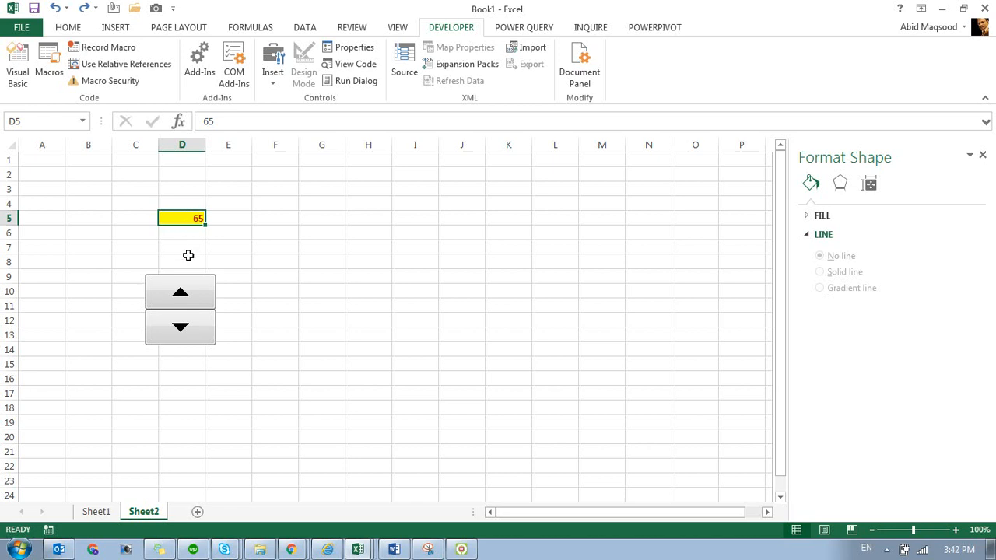
pyautogui.press('Return')
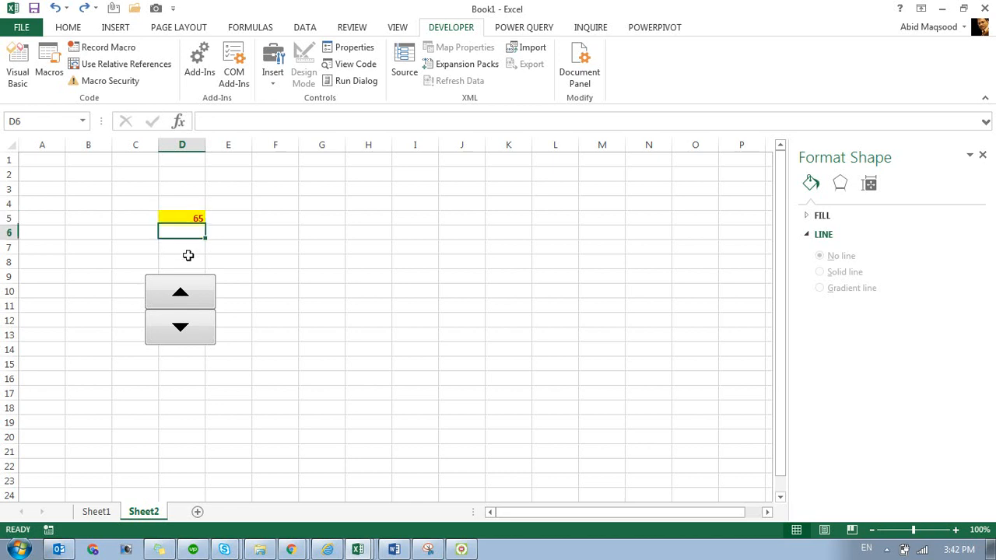
pyautogui.write('3')
pyautogui.press('Return')
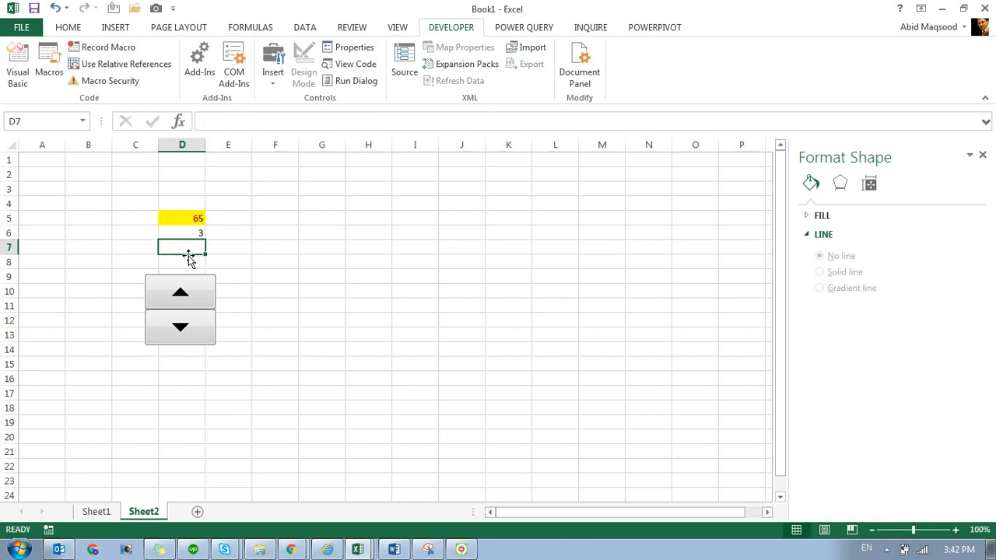
# - Enter the formula =200-D5-D6 in cell D7 on Sheet2
pyautogui.press('Up')
pyautogui.press('Up')
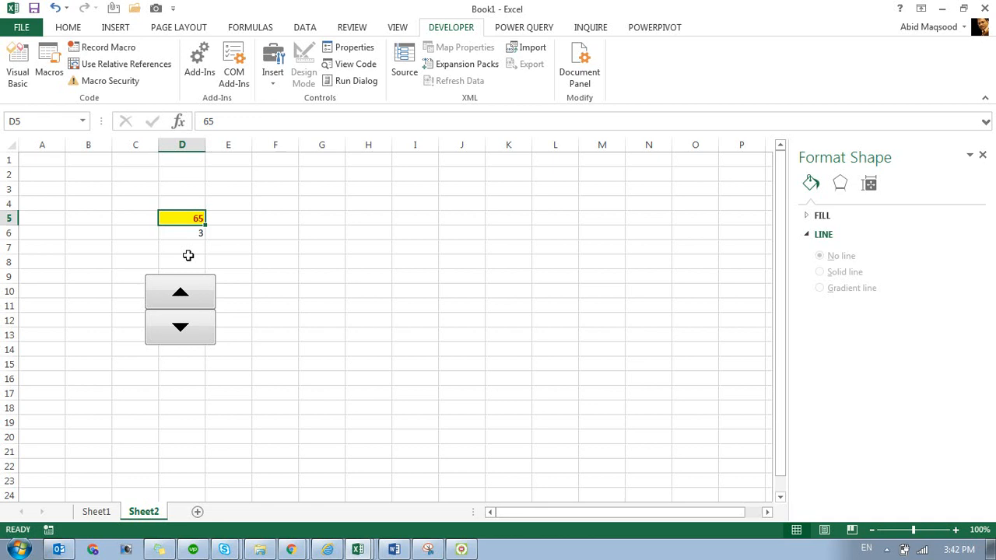
pyautogui.press('Down')
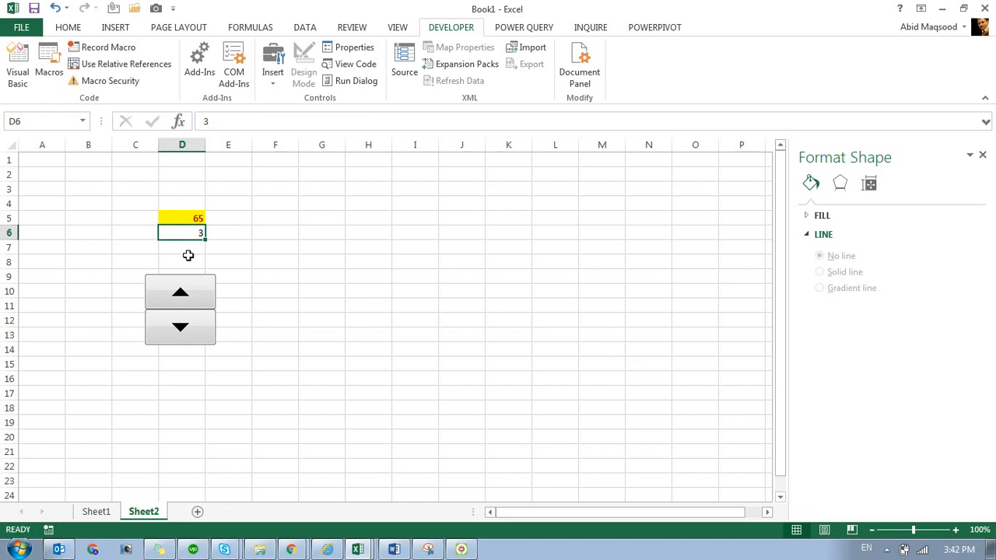
pyautogui.press('Down')
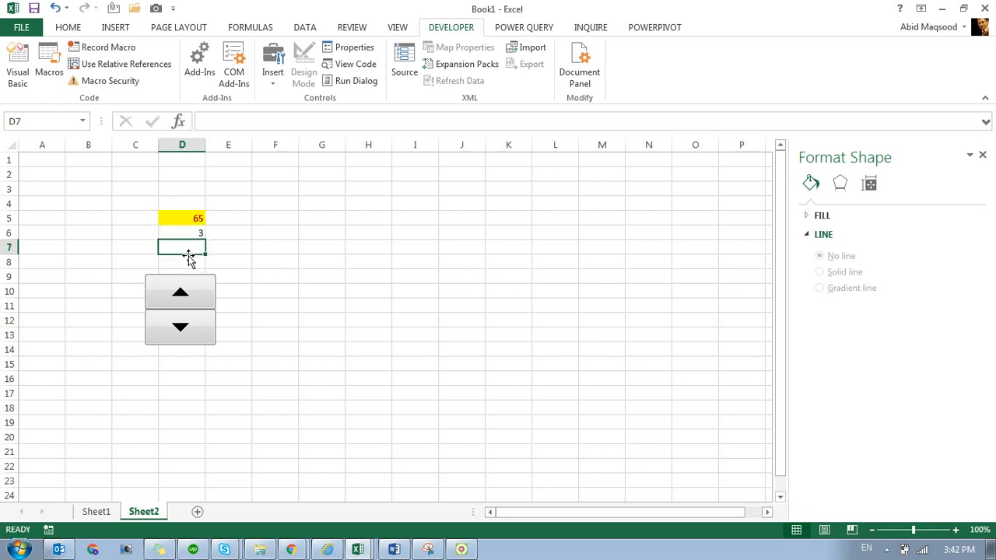
pyautogui.click(38, 171)
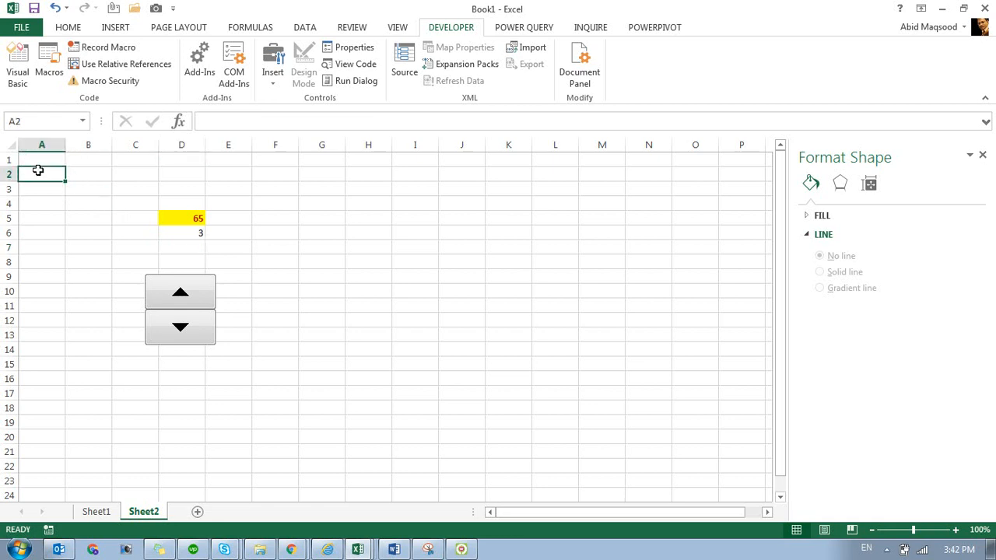
pyautogui.click(186, 245)
pyautogui.write('=200-')
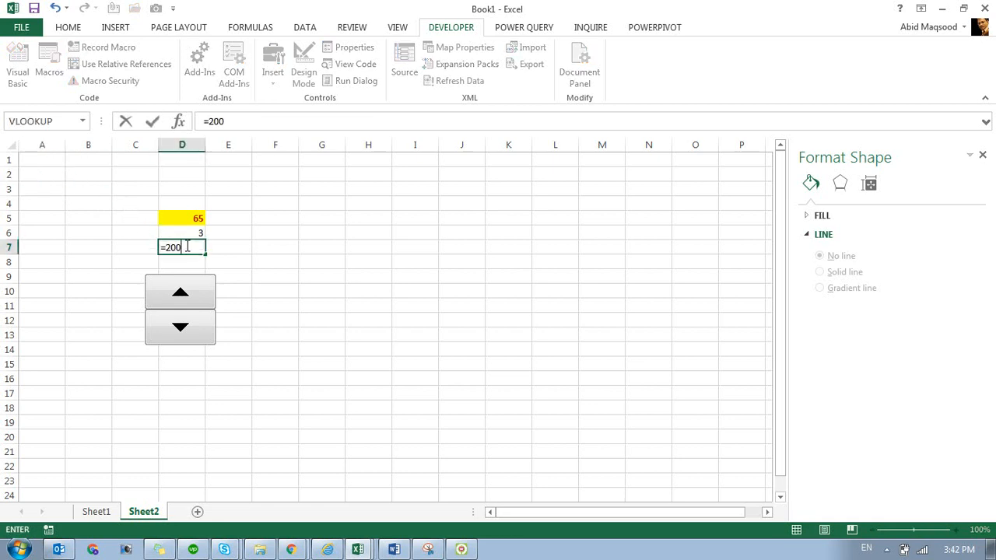
pyautogui.click(191, 221)
pyautogui.write('-')
pyautogui.click(193, 232)
pyautogui.press('Return')
# - Align the contents of cells D5:D7 to the middle vertically and center them horizontally
pyautogui.press('Up')
pyautogui.press('Up')
pyautogui.press('Up')
pyautogui.hotkey('shift', 'Down')
pyautogui.hotkey('shift', 'Down')
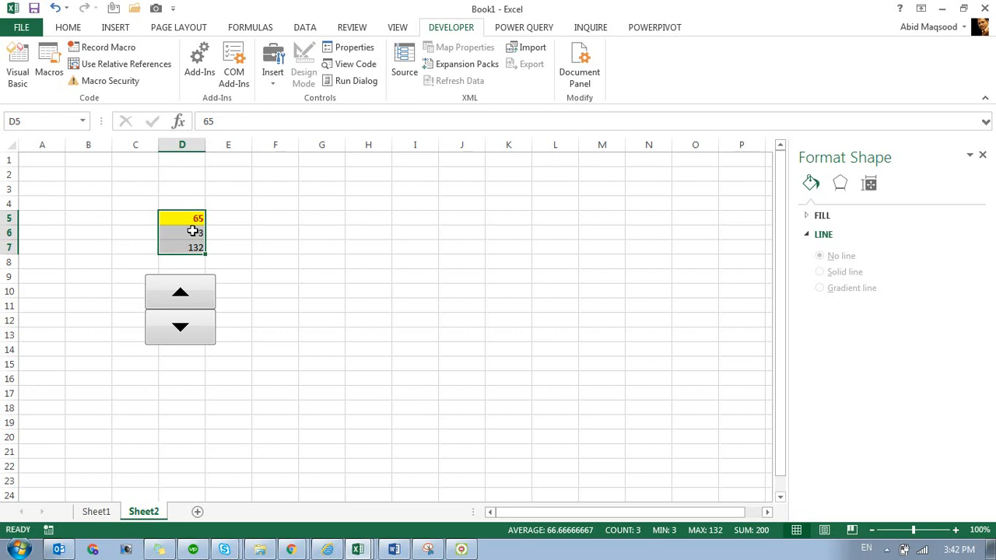
pyautogui.click(69, 28)
pyautogui.click(292, 52)
pyautogui.click(292, 74)
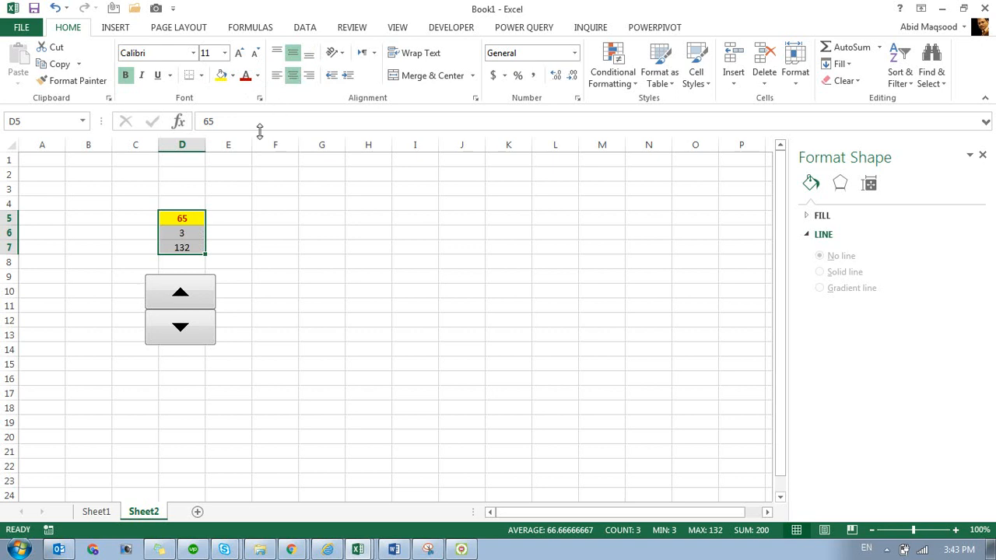
# - Enter the value 1 in each of the cells G5 through G9 on Sheet2
pyautogui.click(314, 214)
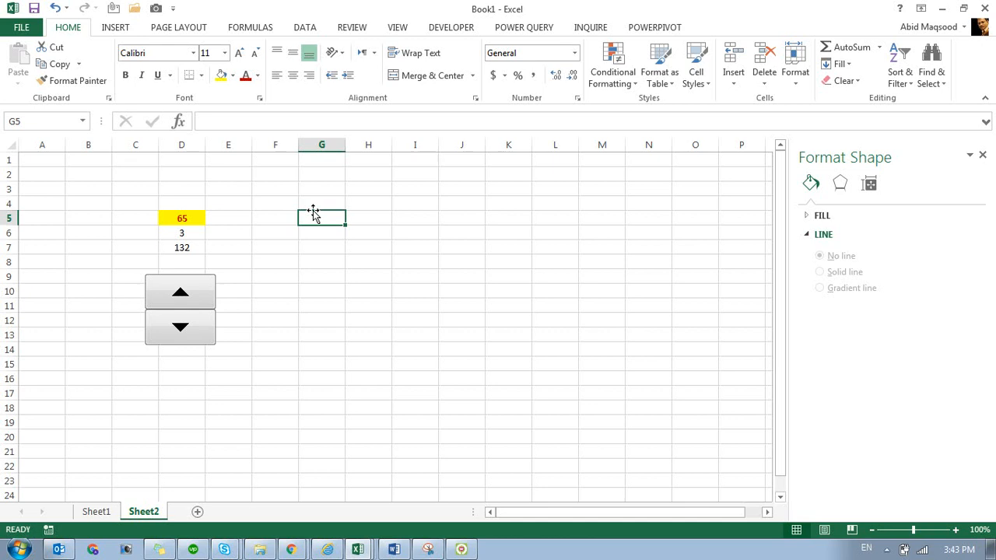
pyautogui.write('1')
pyautogui.press('Return')
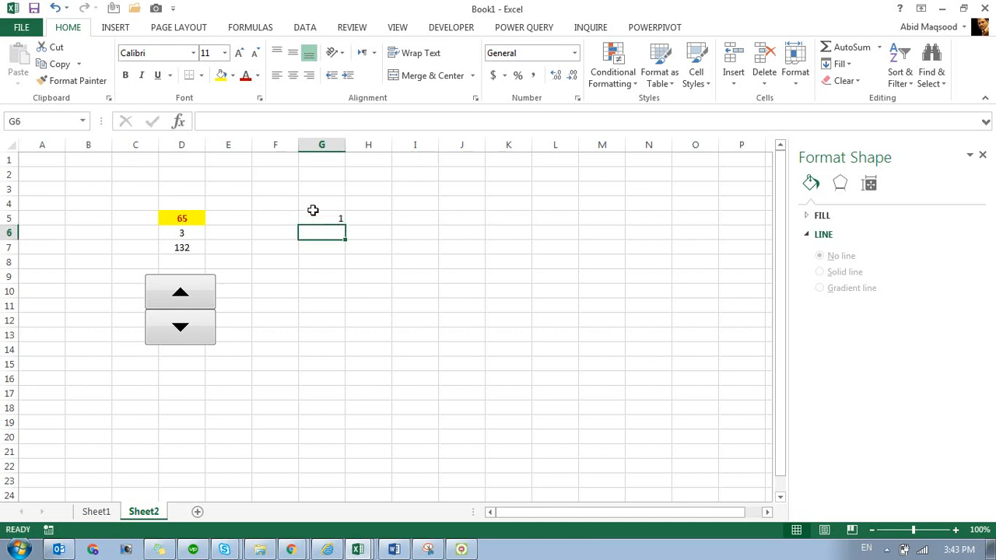
pyautogui.write('1')
pyautogui.press('Return')
pyautogui.write('1')
pyautogui.press('Return')
pyautogui.write('1')
pyautogui.press('Return')
pyautogui.write('1')
pyautogui.press('Return')
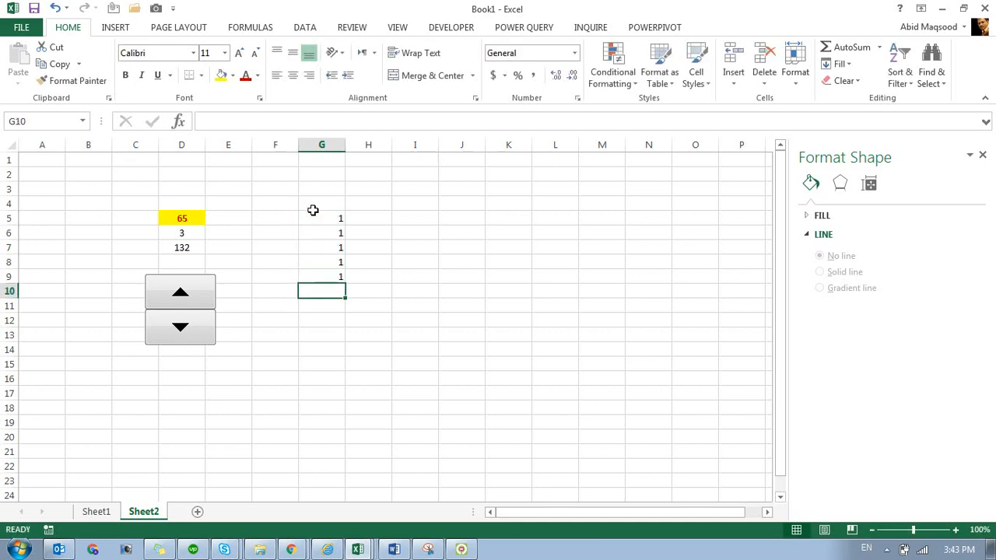
# - Total the values of G5:G9 in cell G10 with a SUM formula
pyautogui.hotkey('alt', '=')
pyautogui.press('Return')
pyautogui.press('Up')
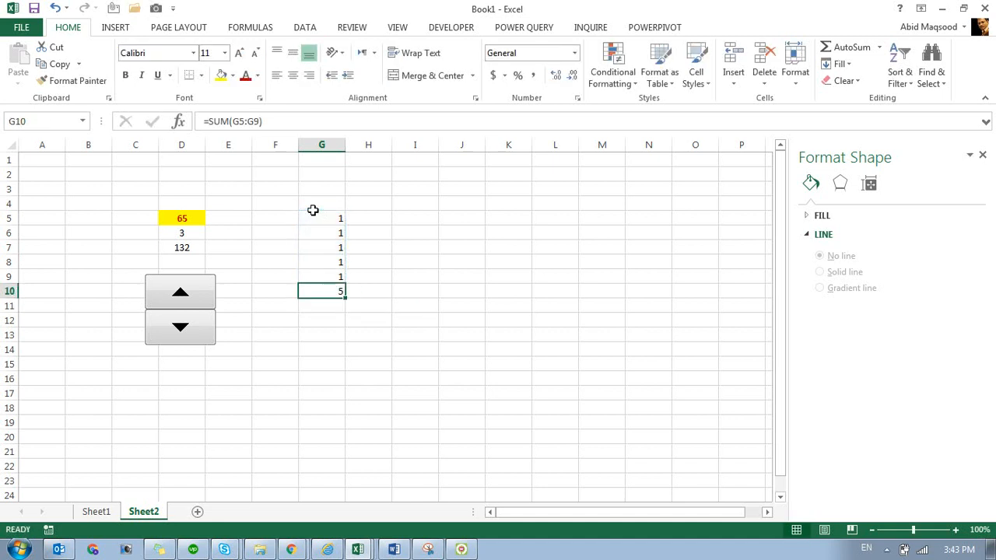
# - Align all of column G to the middle vertically and center it horizontally
pyautogui.click(328, 144)
pyautogui.click(293, 53)
pyautogui.click(293, 74)
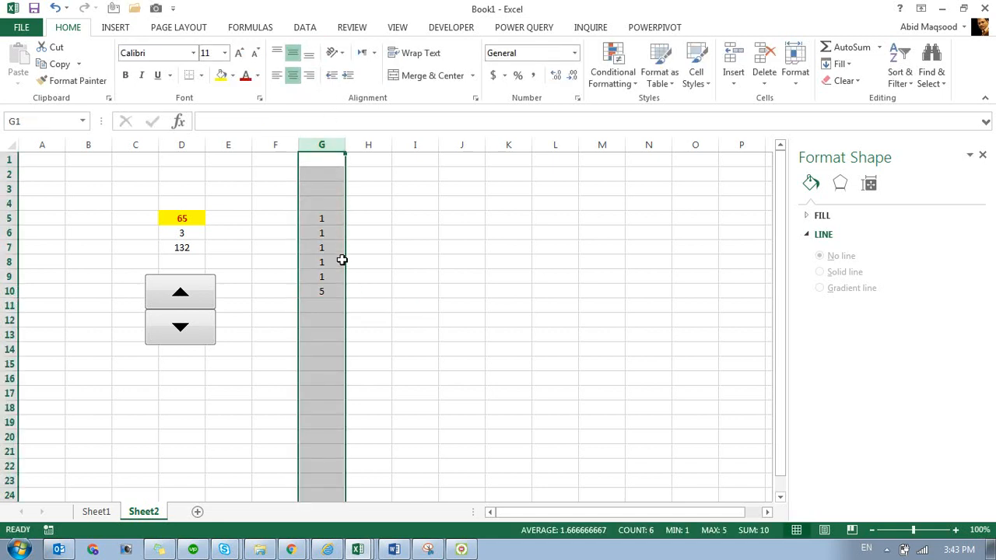
# - Look at the Developer entry in the ribbon customization options and close them without making changes
pyautogui.click(327, 291)
pyautogui.moveTo(334, 218); pyautogui.dragTo(322, 292)
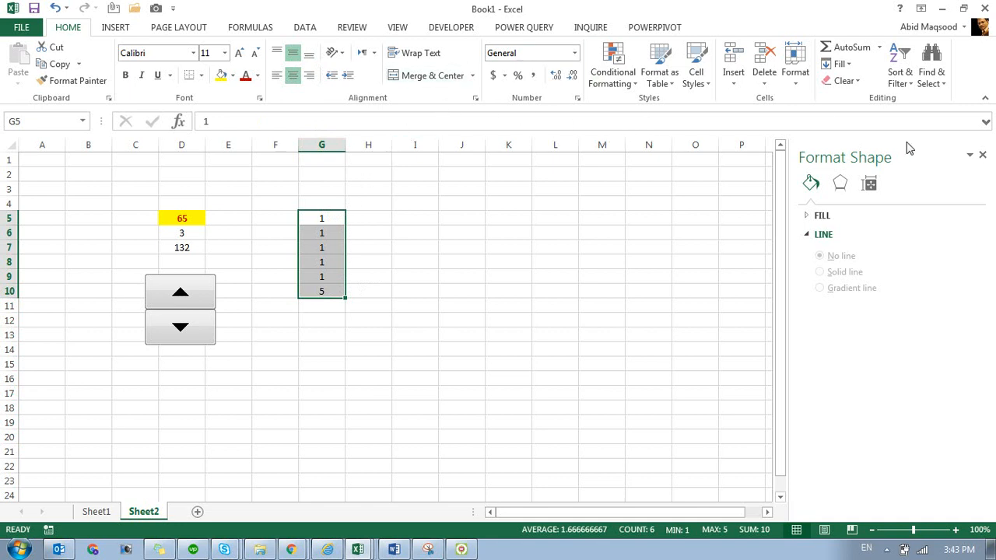
pyautogui.rightClick(973, 68)
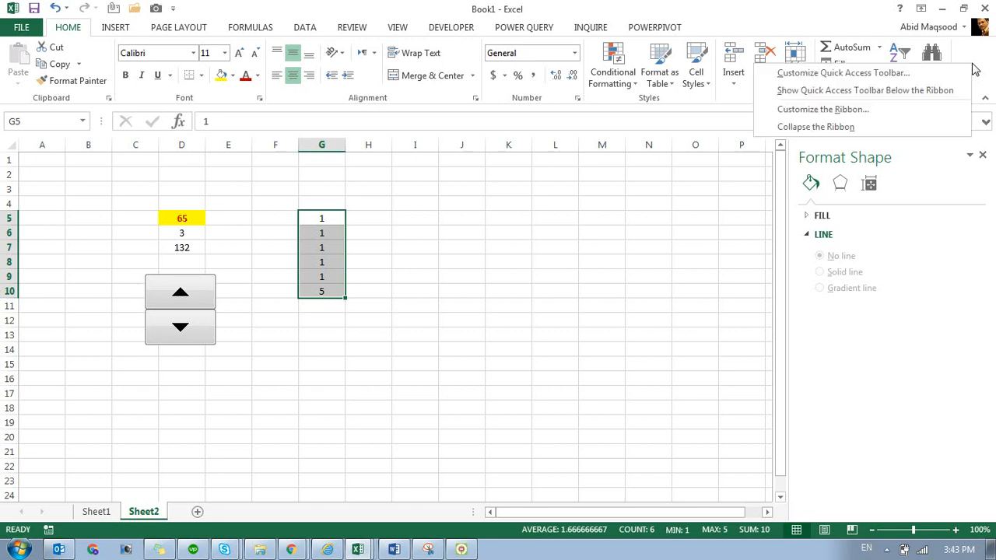
pyautogui.click(856, 113)
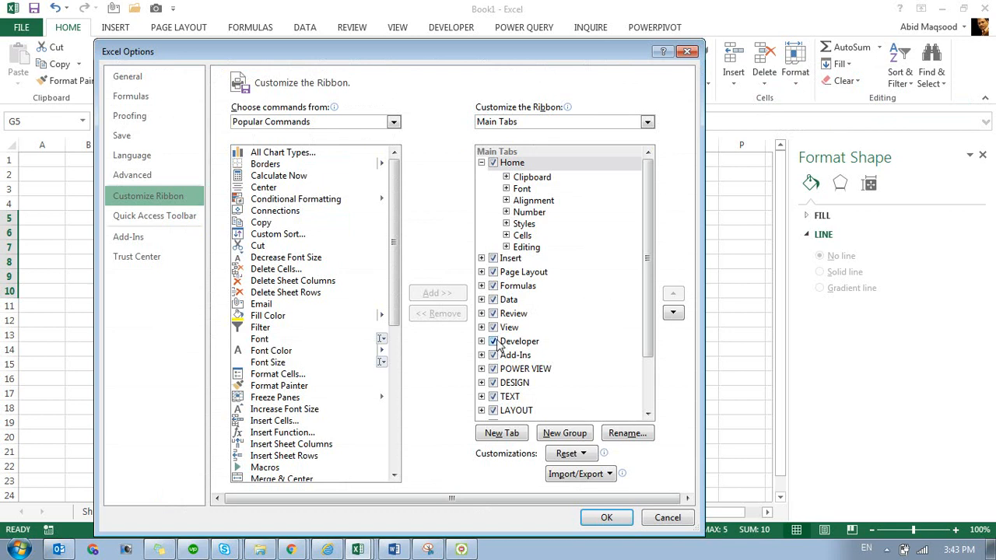
pyautogui.click(688, 520)
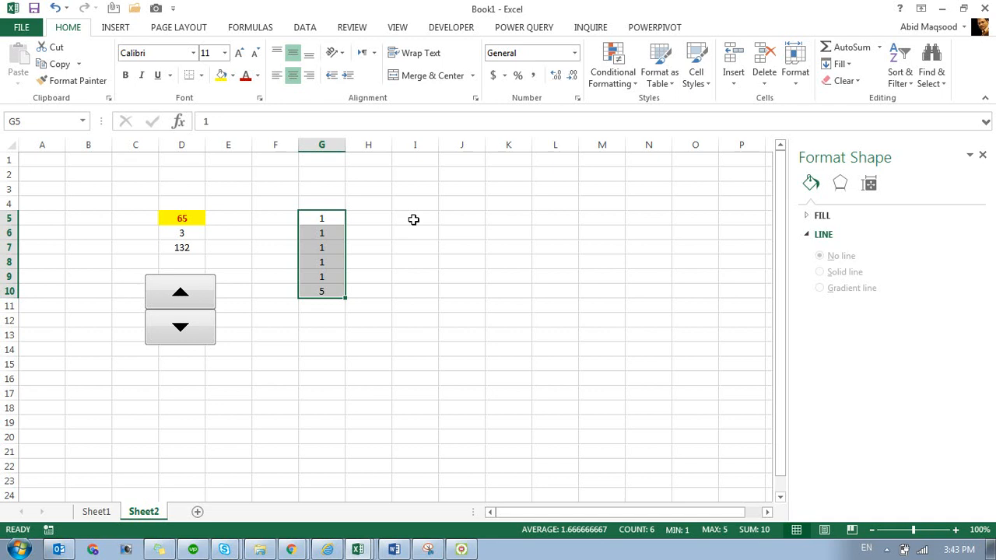
# - Review the remainder formula in cell D7 and go through the values in D5:D7
pyautogui.doubleClick(172, 247)
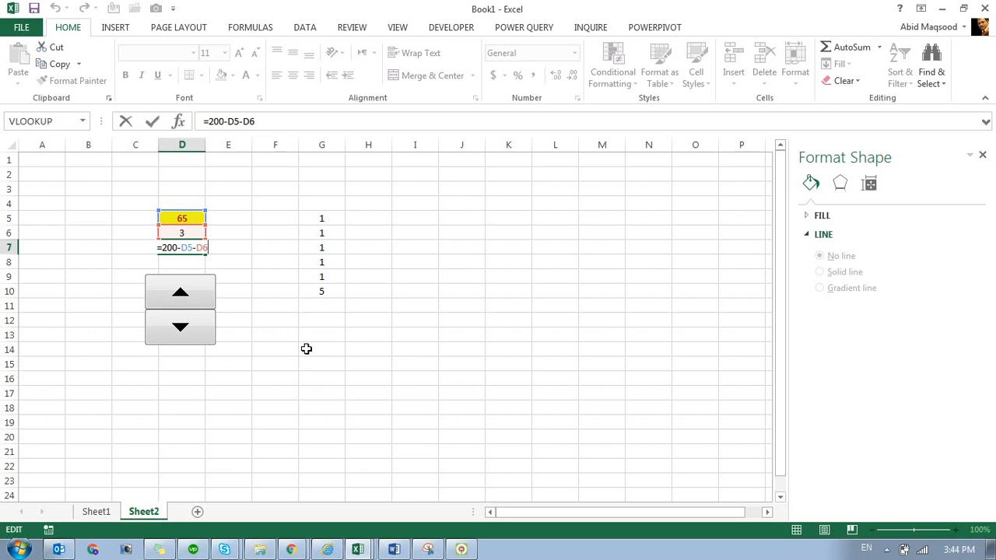
pyautogui.press('Return')
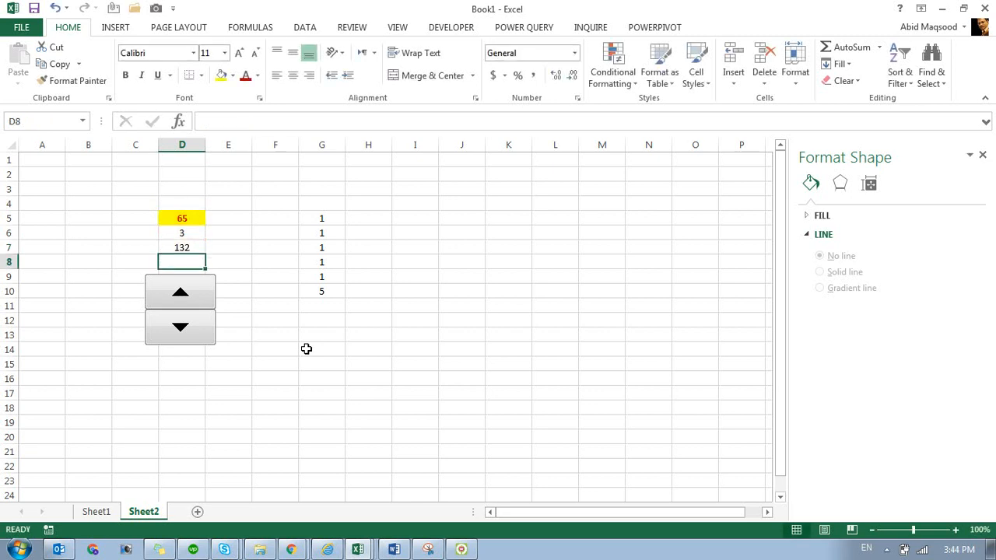
pyautogui.press('Up')
pyautogui.press('Up')
pyautogui.press('Up')
pyautogui.hotkey('shift', 'Down')
pyautogui.hotkey('shift', 'Down')
pyautogui.press('Up')
pyautogui.press('Down')
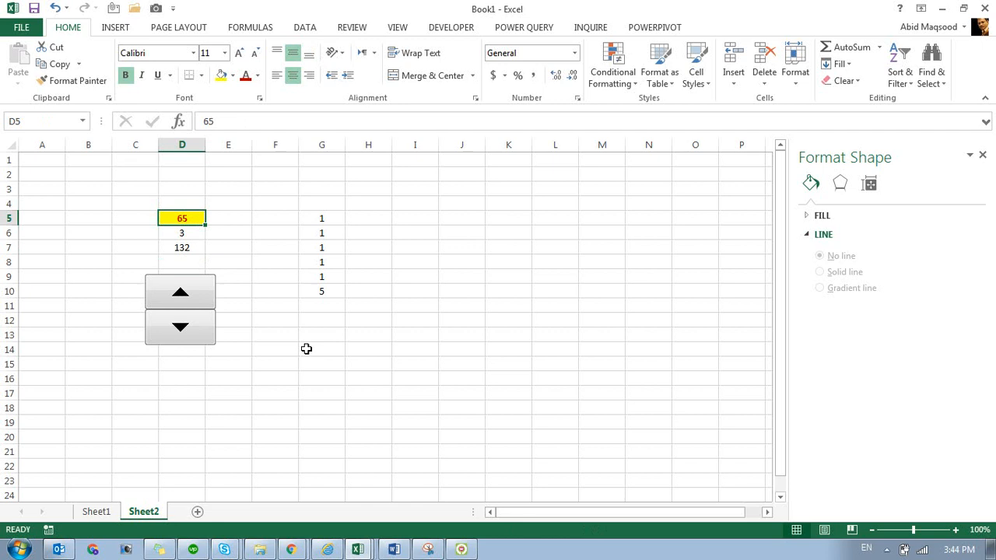
pyautogui.press('Down')
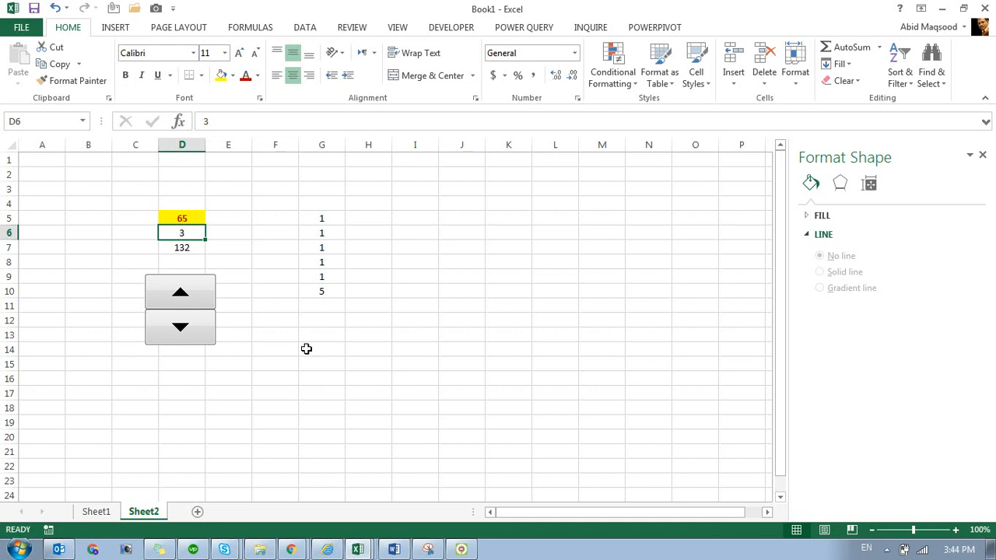
# - Review the segment values in G5:G9 and the SUM formula in cell G10
pyautogui.press('Right')
pyautogui.press('Right')
pyautogui.press('Right')
pyautogui.press('Up')
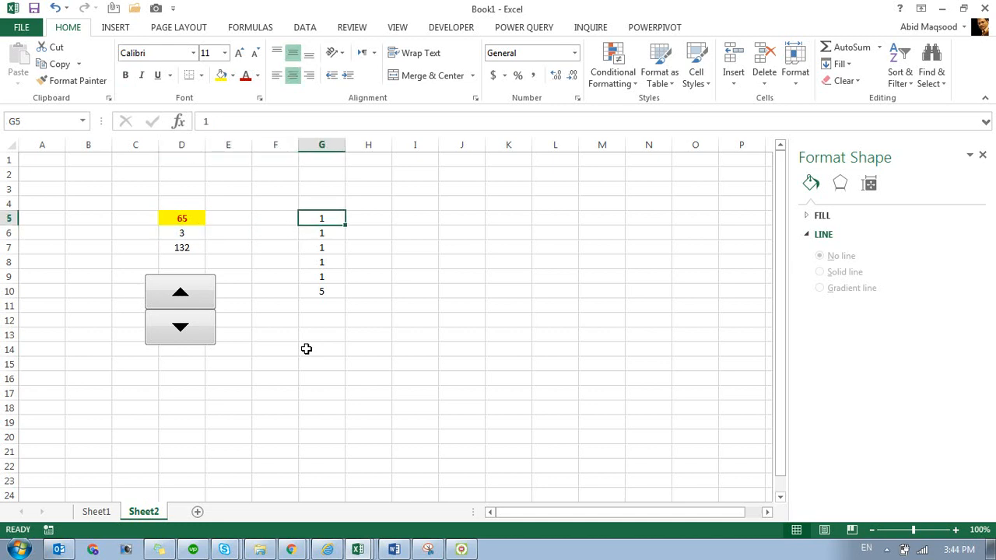
pyautogui.press('Down')
pyautogui.press('Up')
pyautogui.press('Down')
pyautogui.press('Up')
pyautogui.hotkey('shift', 'Down')
pyautogui.hotkey('shift', 'Down')
pyautogui.hotkey('shift', 'Down')
pyautogui.hotkey('shift', 'Down')
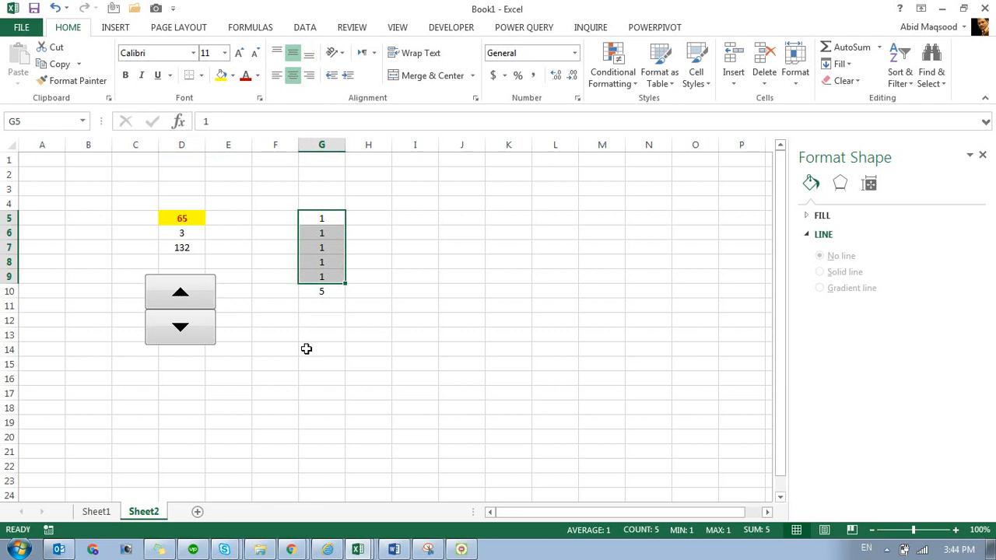
pyautogui.press('Down')
pyautogui.press('Down')
pyautogui.press('Down')
pyautogui.press('Down')
pyautogui.press('Down')
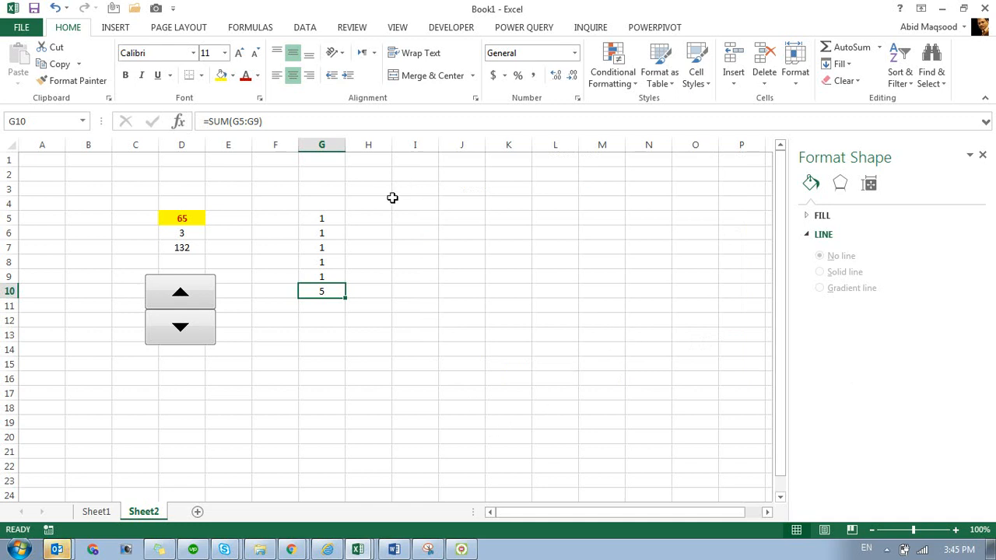
# - Insert a doughnut chart from G5:G10 and place it beside the data, over about columns H to O
pyautogui.moveTo(335, 216); pyautogui.dragTo(334, 289)
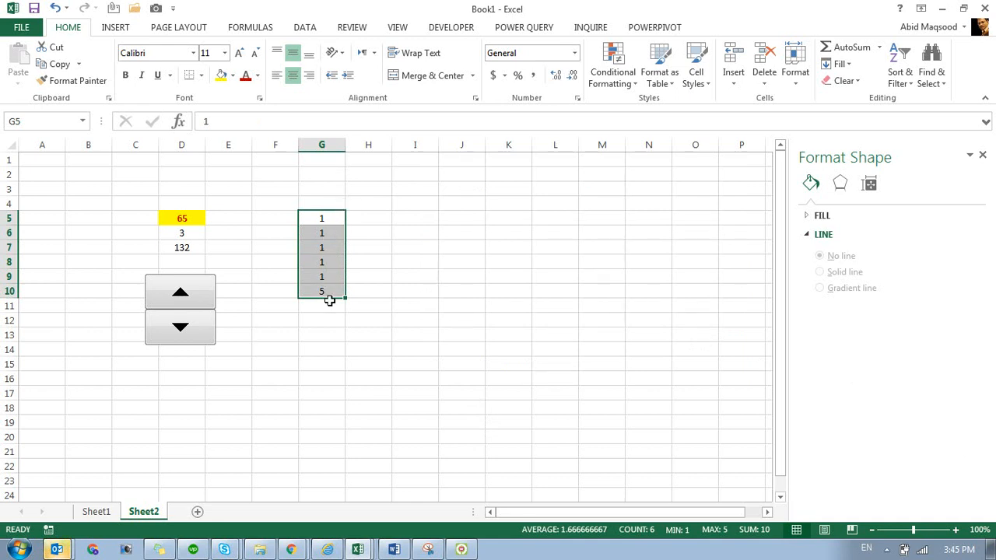
pyautogui.click(124, 31)
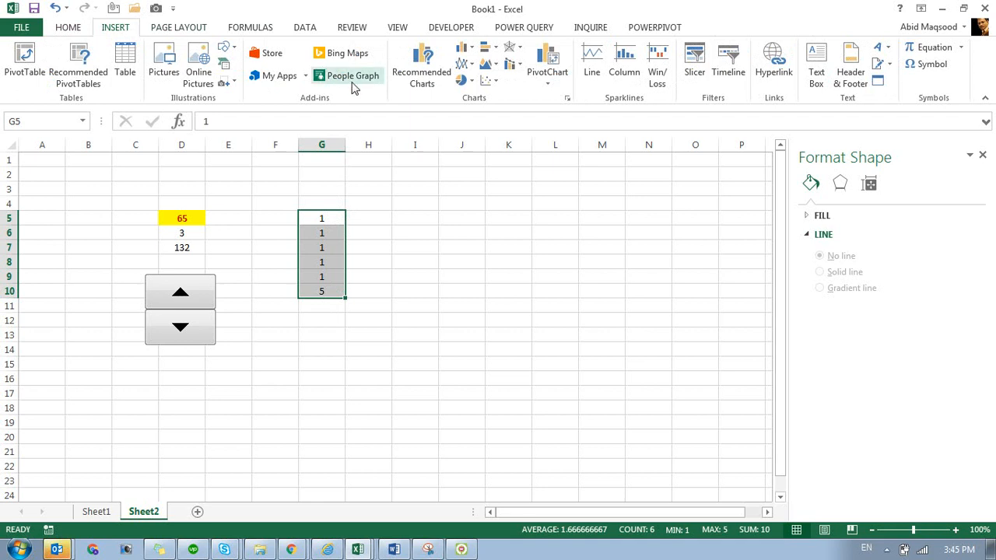
pyautogui.click(474, 84)
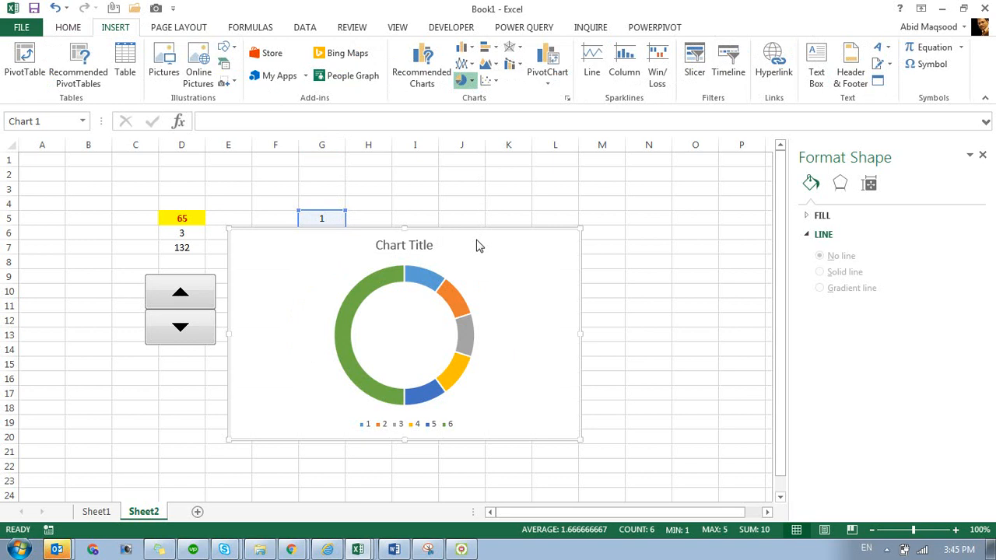
pyautogui.click(477, 243)
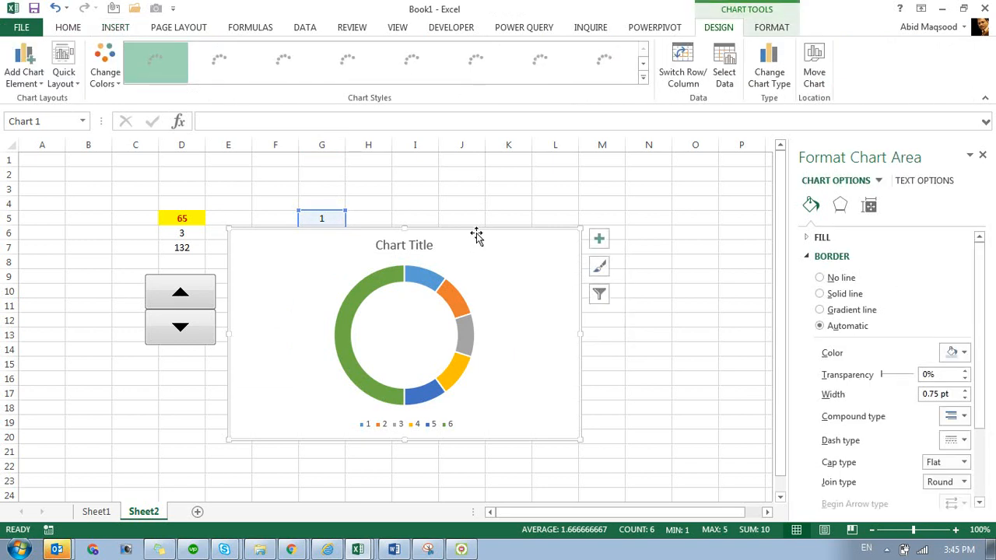
pyautogui.moveTo(478, 225); pyautogui.dragTo(611, 191)
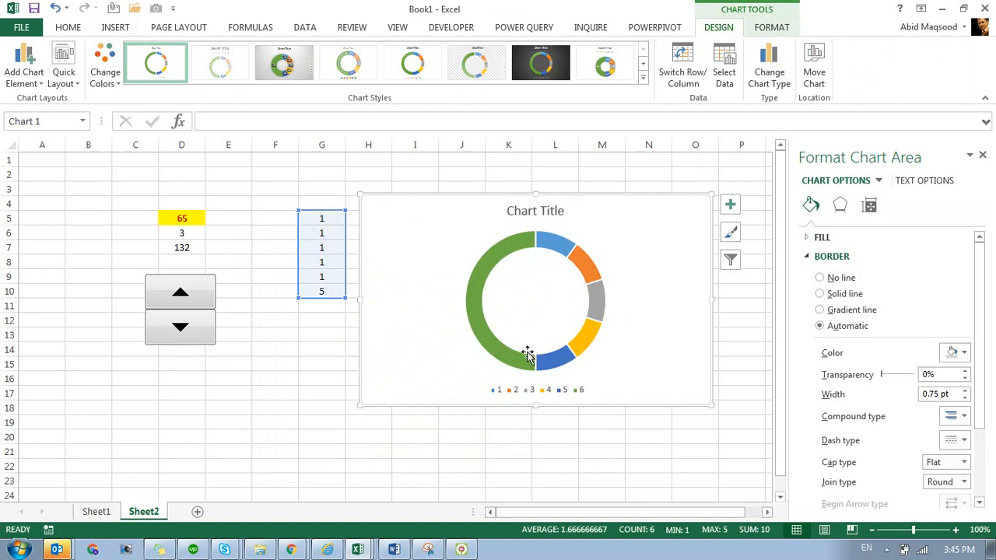
# - Delete the title and the legend from the doughnut chart
pyautogui.click(529, 215)
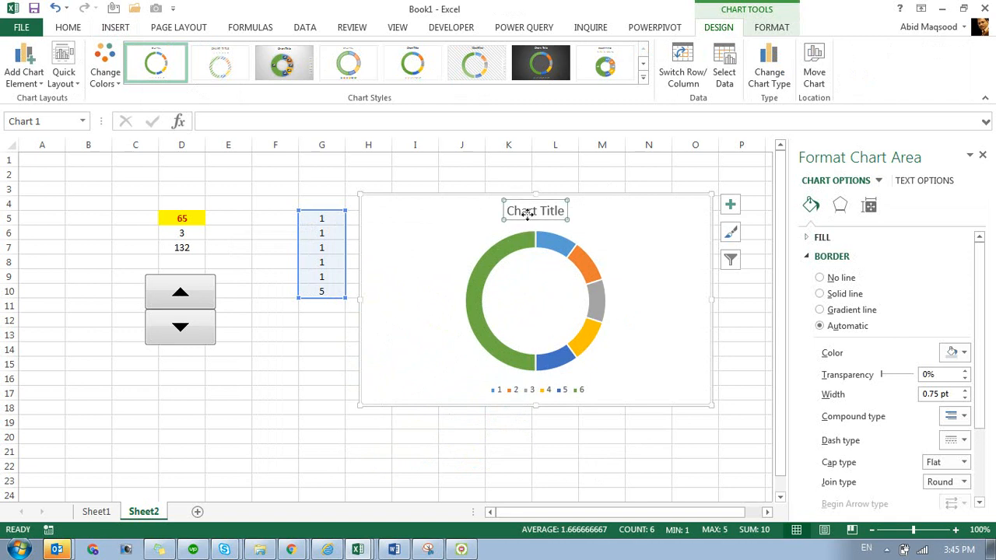
pyautogui.press('Delete')
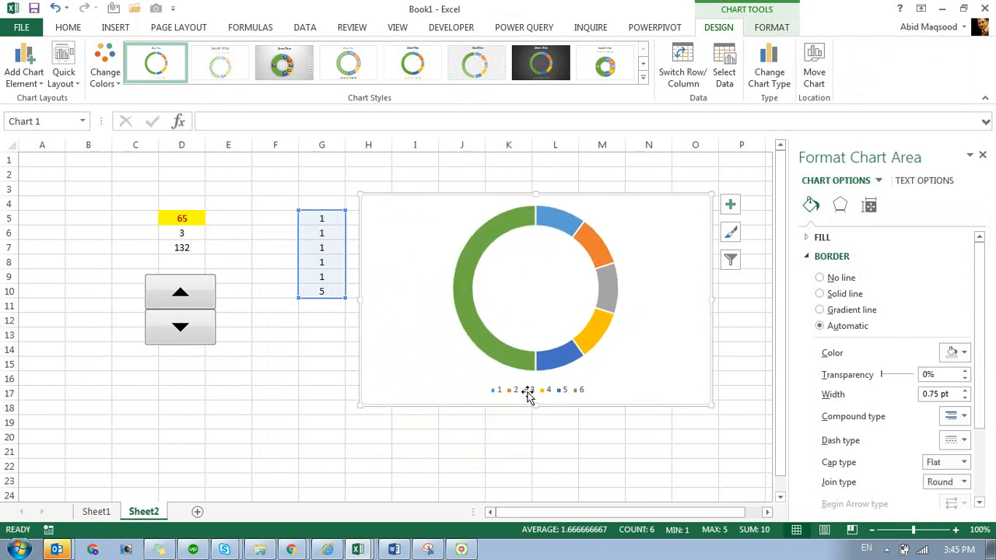
pyautogui.click(529, 391)
pyautogui.press('Delete')
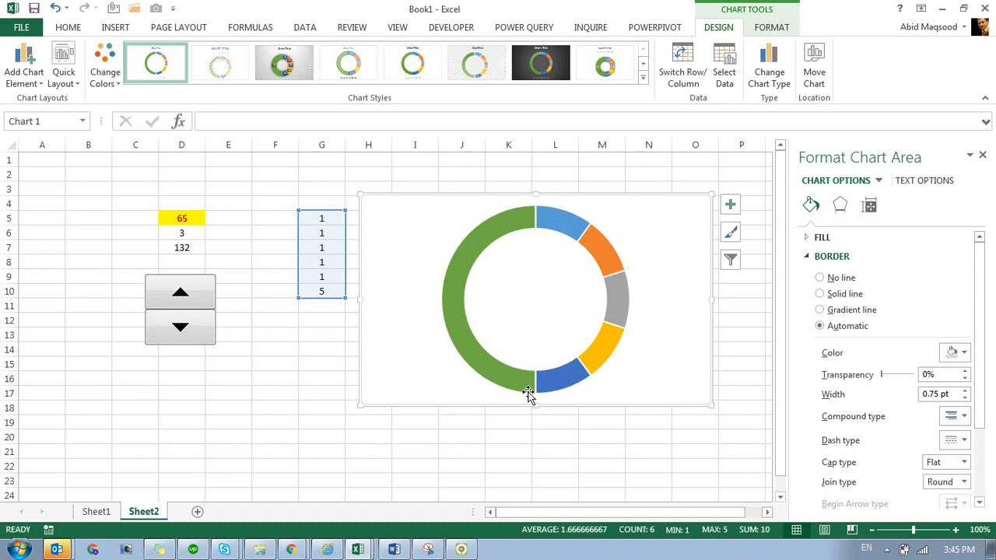
pyautogui.rightClick(479, 255)
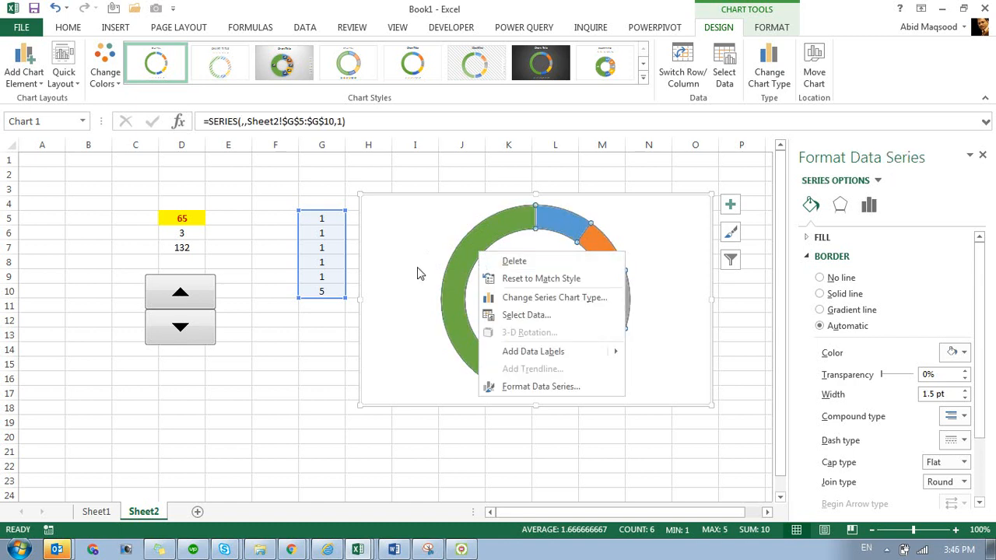
pyautogui.press('Escape')
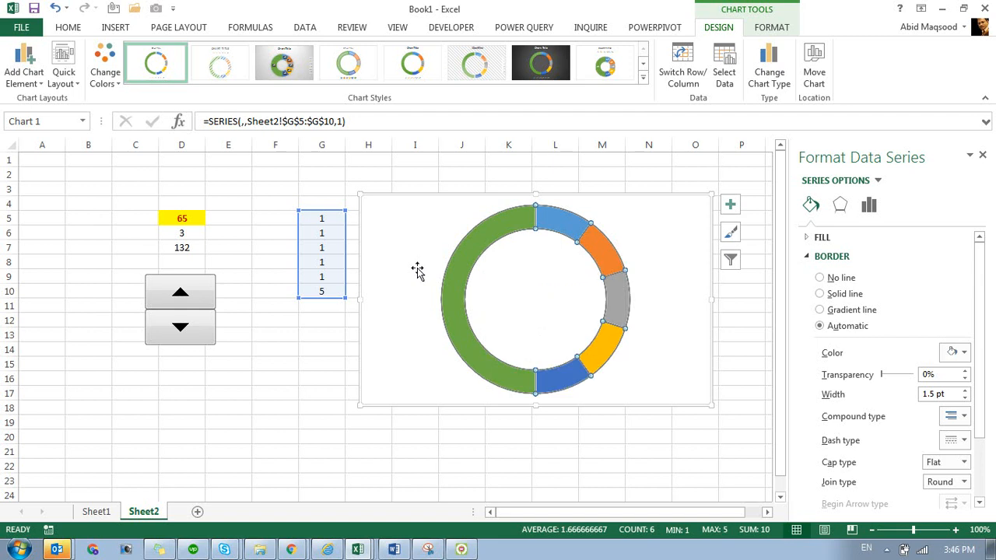
pyautogui.click(181, 217)
pyautogui.click(390, 234)
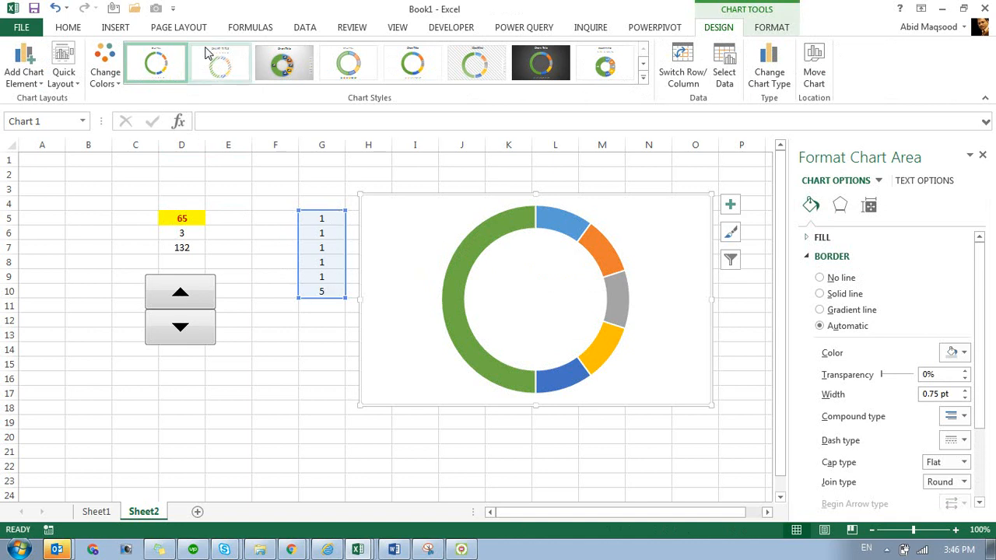
pyautogui.click(115, 28)
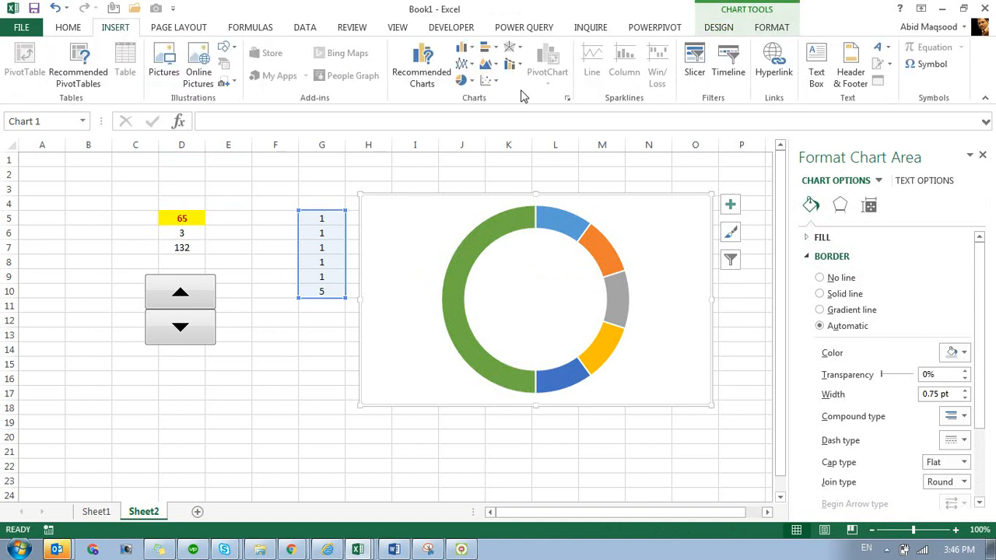
pyautogui.click(471, 85)
pyautogui.click(493, 235)
# - Set the angle of the first slice of the doughnut series to 270°
pyautogui.rightClick(461, 268)
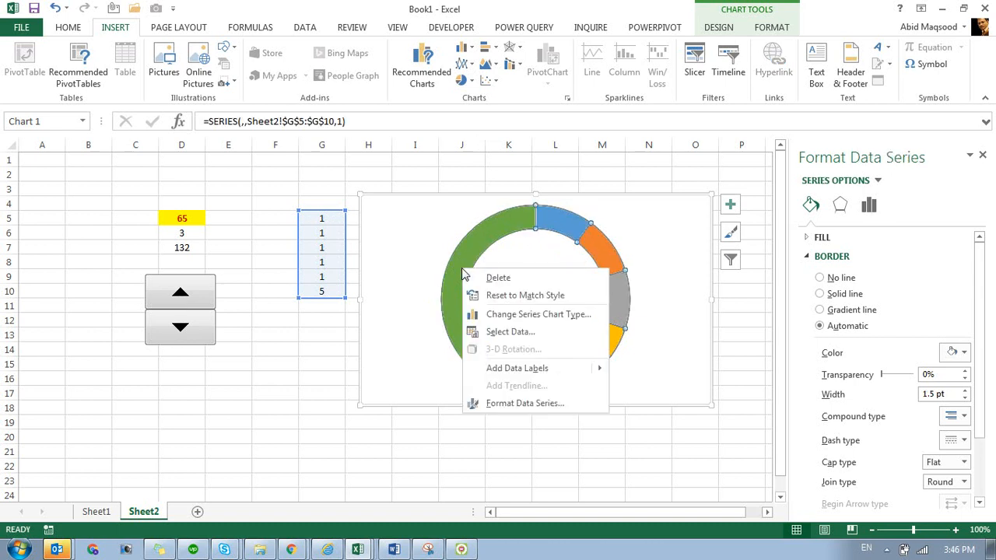
pyautogui.click(499, 405)
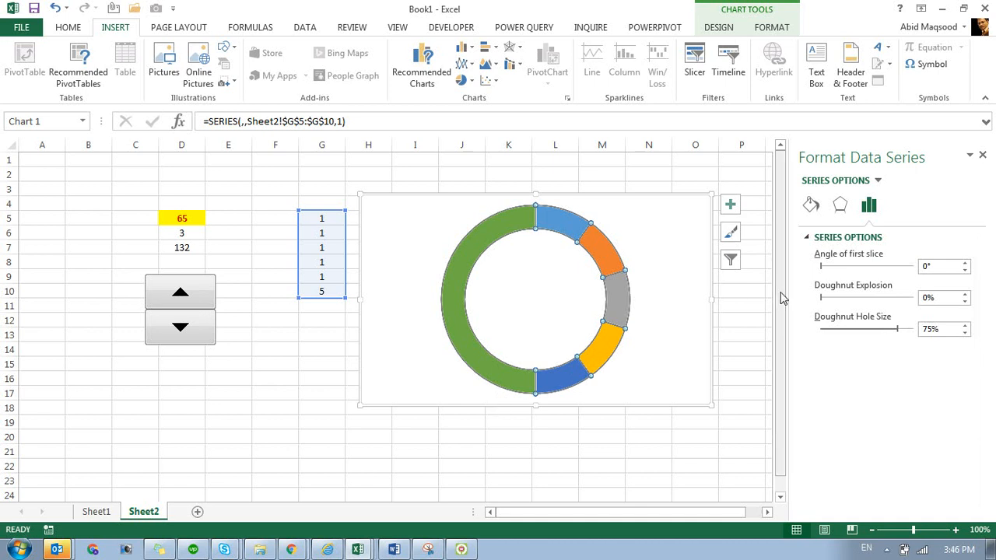
pyautogui.click(929, 266)
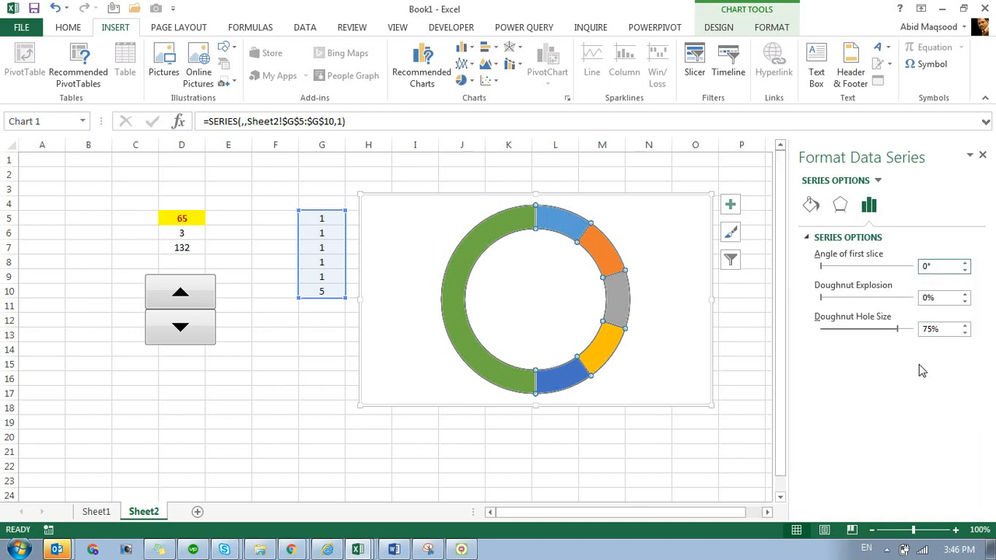
pyautogui.write('270')
pyautogui.press('Return')
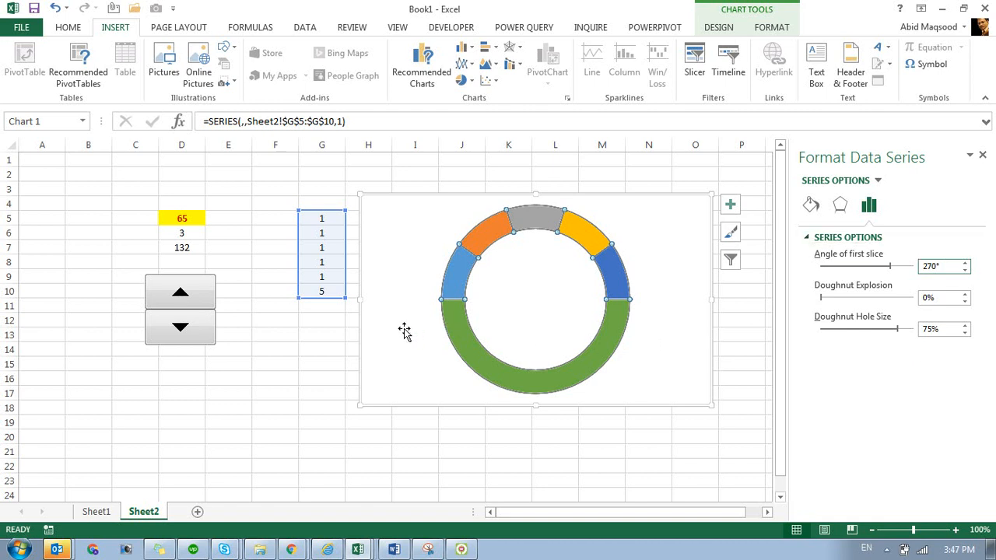
pyautogui.click(381, 339)
pyautogui.rightClick(381, 337)
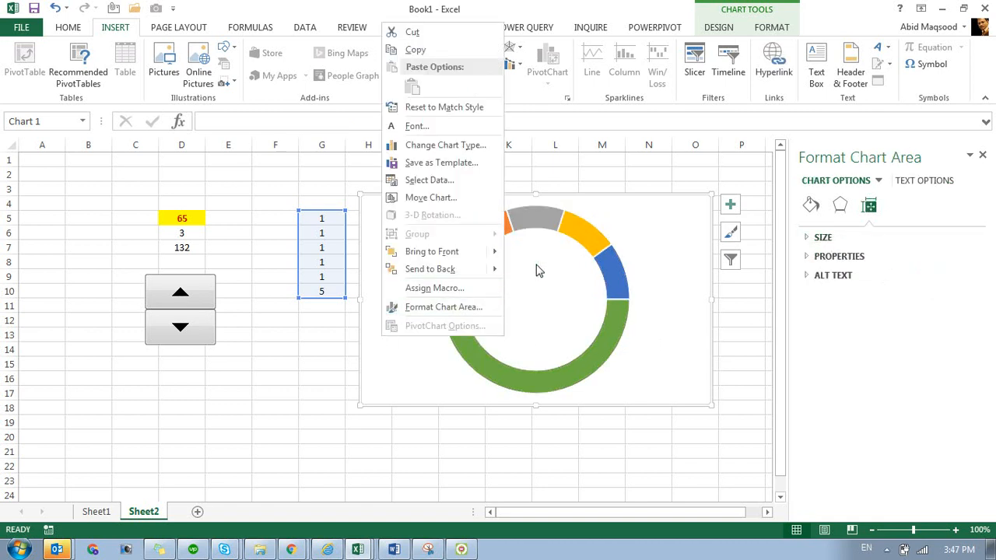
pyautogui.click(588, 241)
pyautogui.click(587, 241)
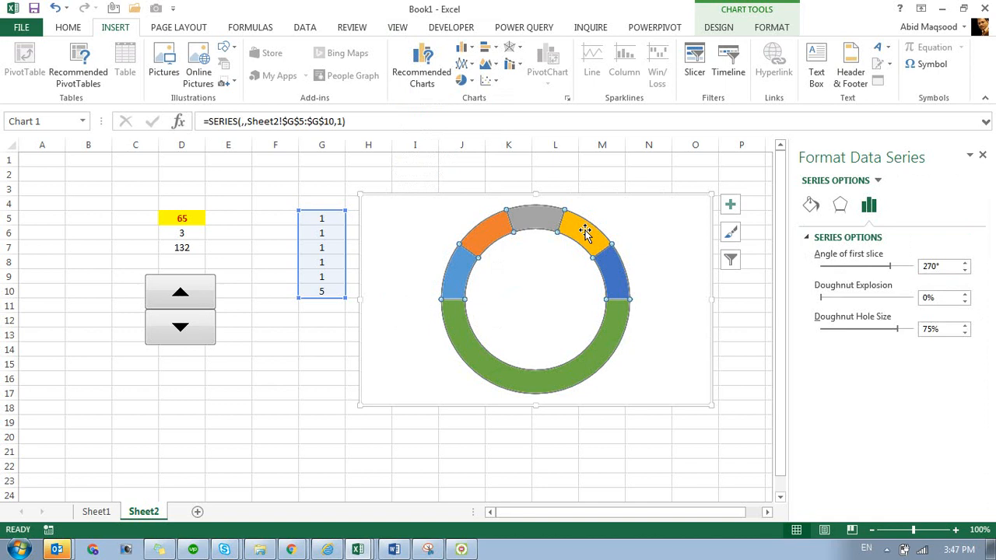
pyautogui.rightClick(588, 238)
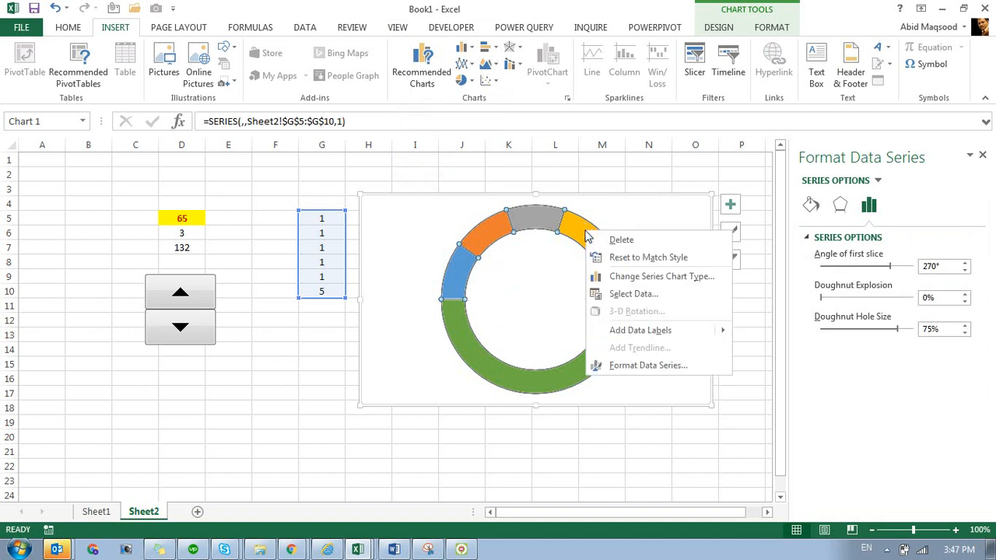
pyautogui.click(640, 367)
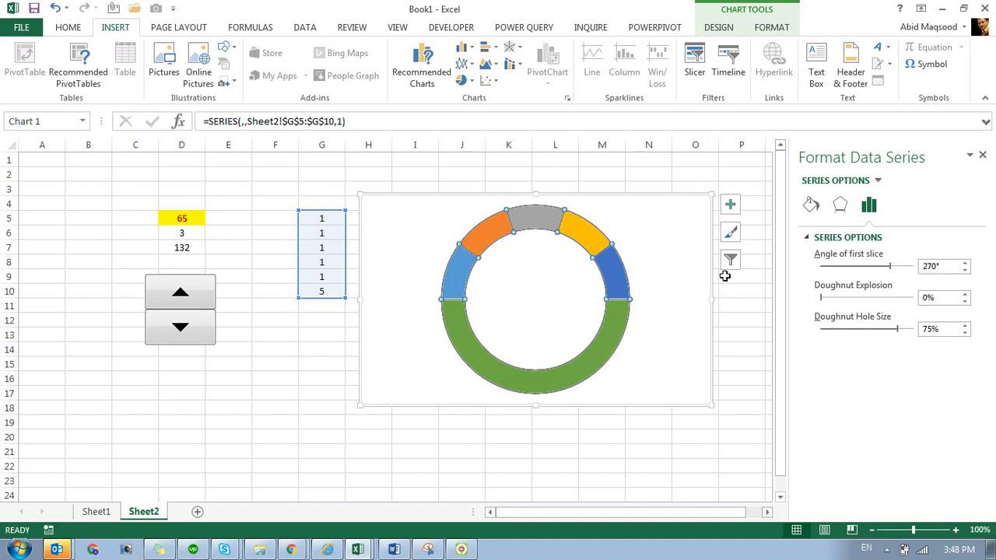
pyautogui.click(886, 550)
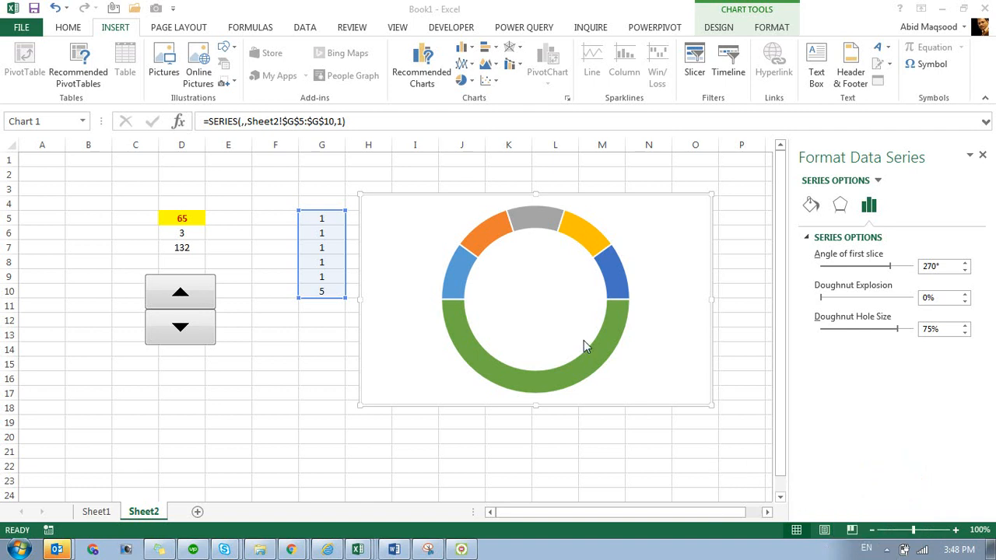
# - Set the large lower half slice of the doughnut to No Fill
pyautogui.click(608, 310)
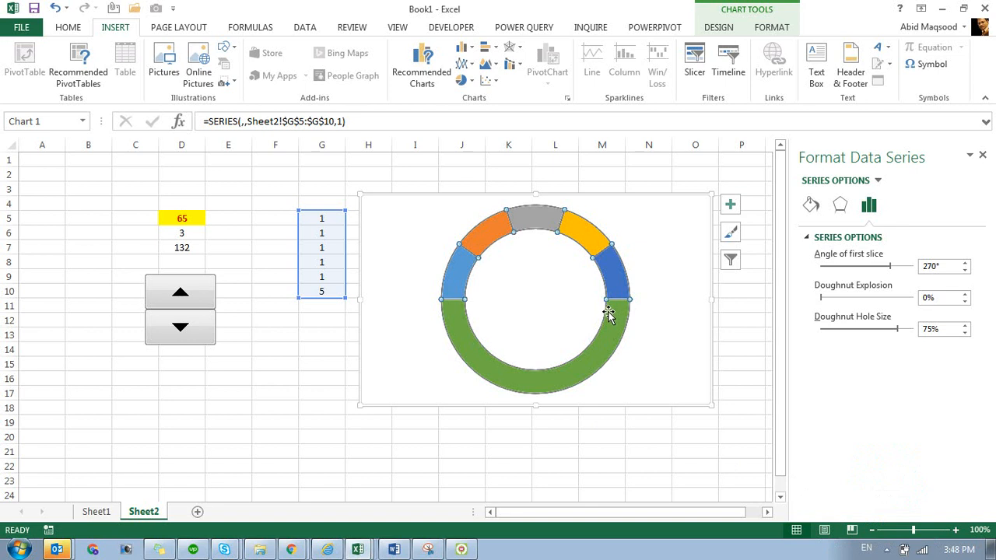
pyautogui.click(609, 310)
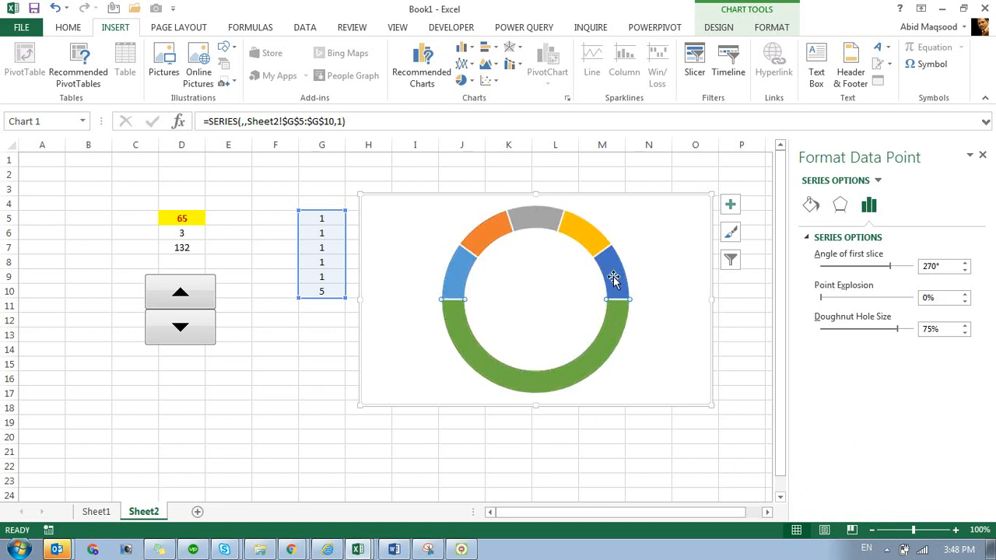
pyautogui.click(632, 237)
pyautogui.click(467, 336)
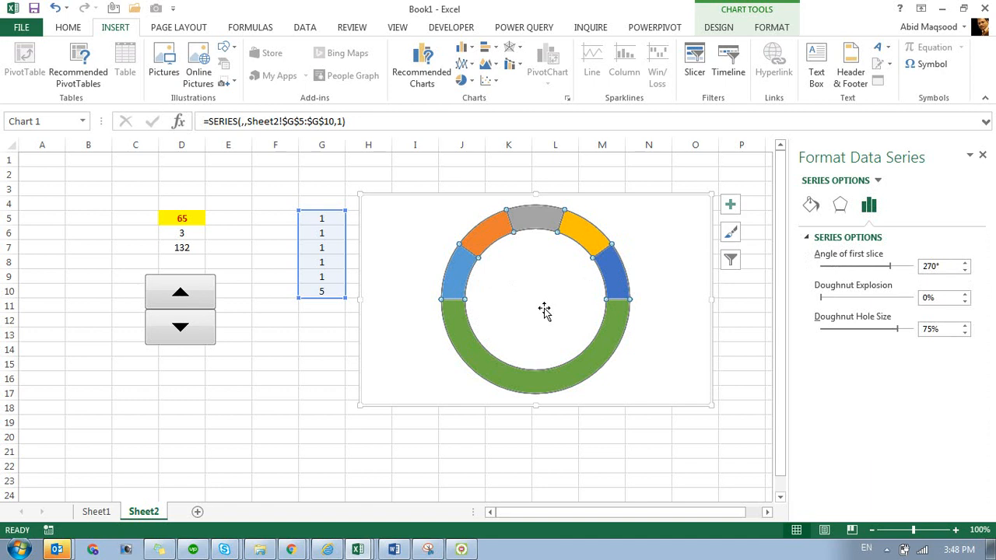
pyautogui.click(479, 360)
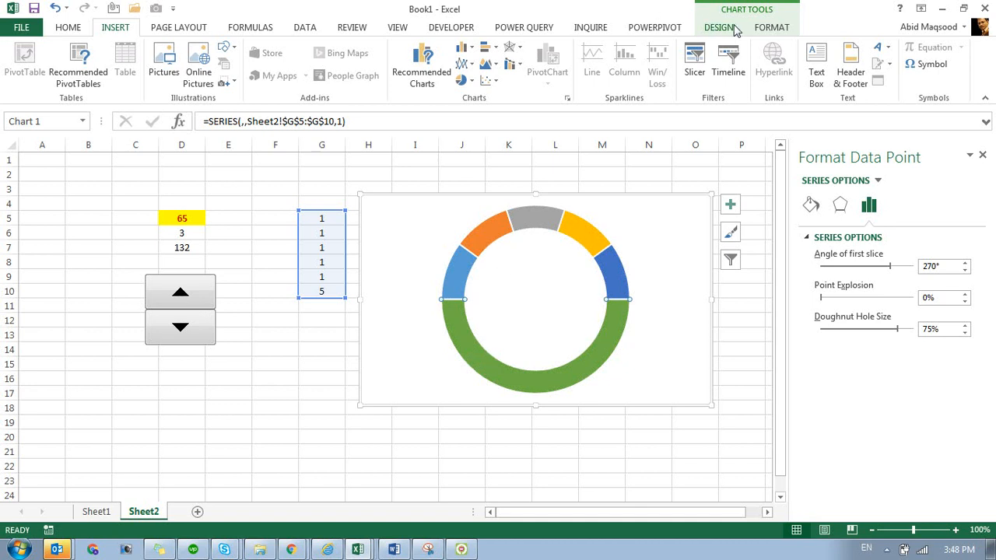
pyautogui.click(758, 27)
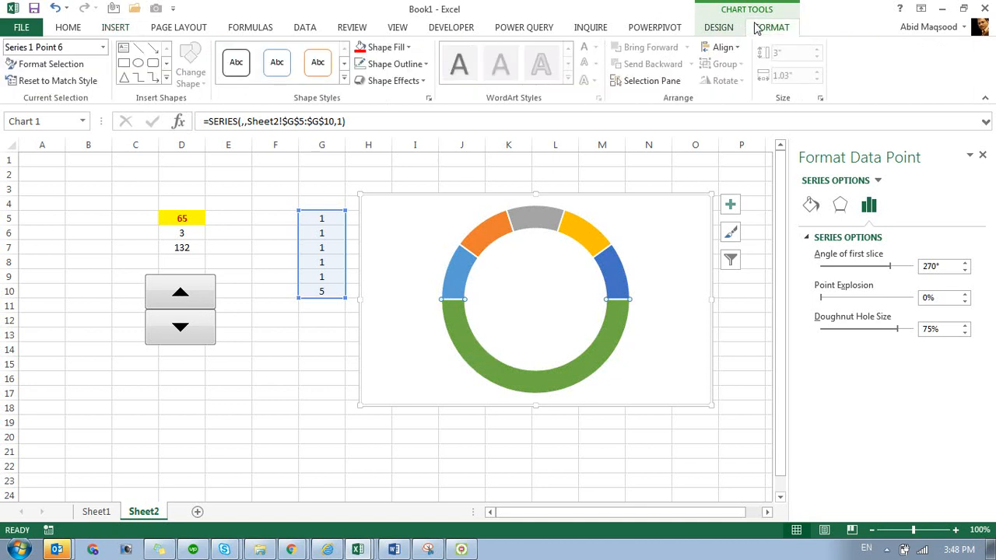
pyautogui.click(383, 53)
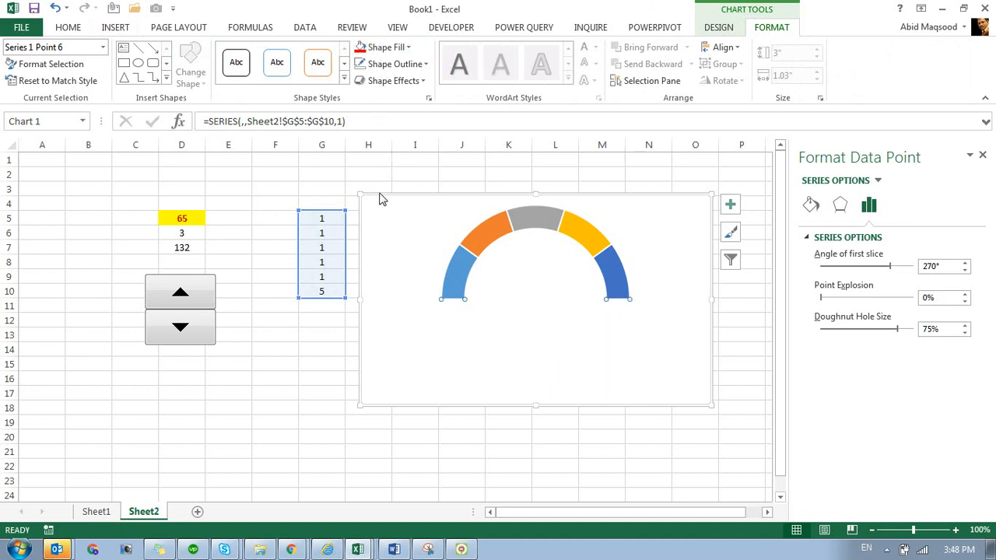
# - Examine the unfilled lower slice against the coloured segments by selecting the slice, the whole series and the chart area
pyautogui.click(389, 407)
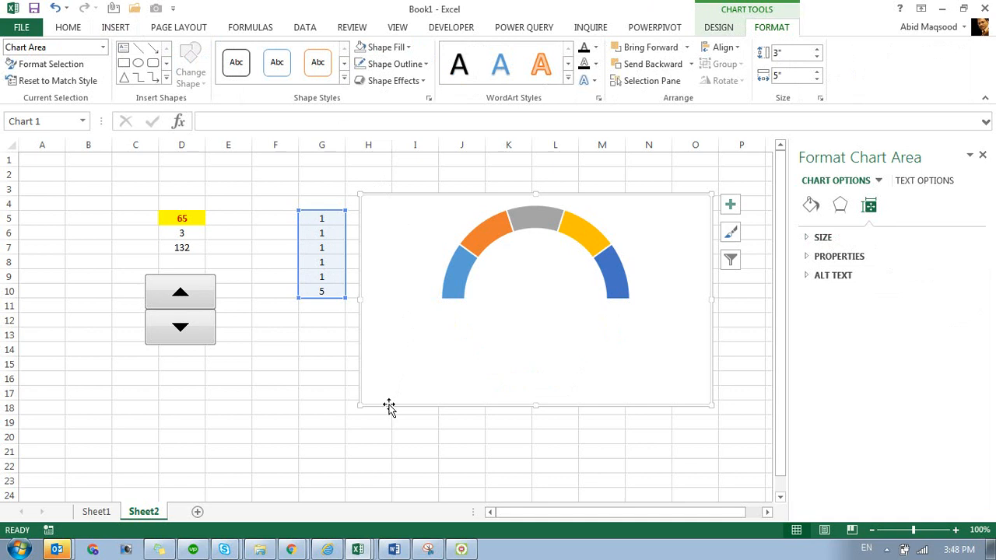
pyautogui.click(477, 331)
pyautogui.click(455, 308)
pyautogui.click(455, 309)
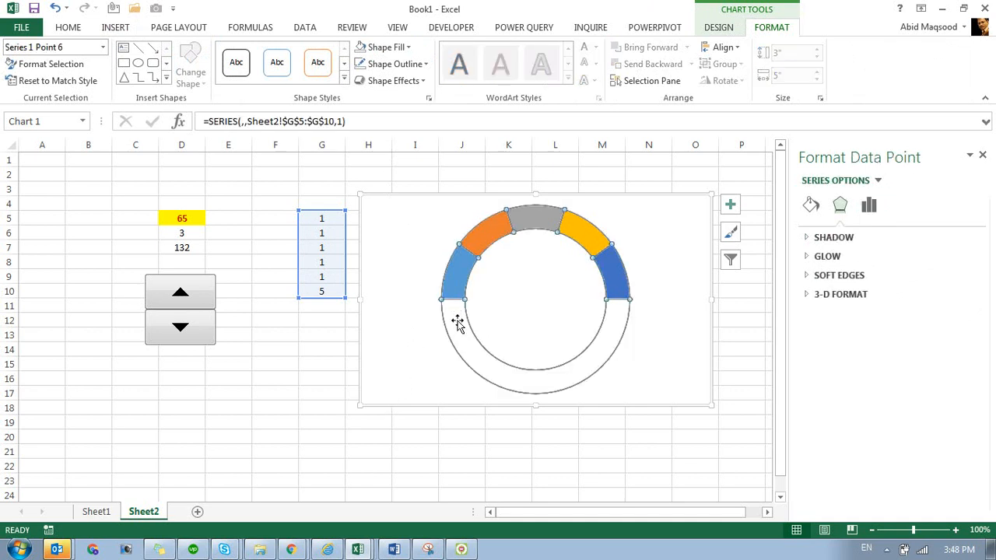
pyautogui.click(410, 327)
pyautogui.click(469, 267)
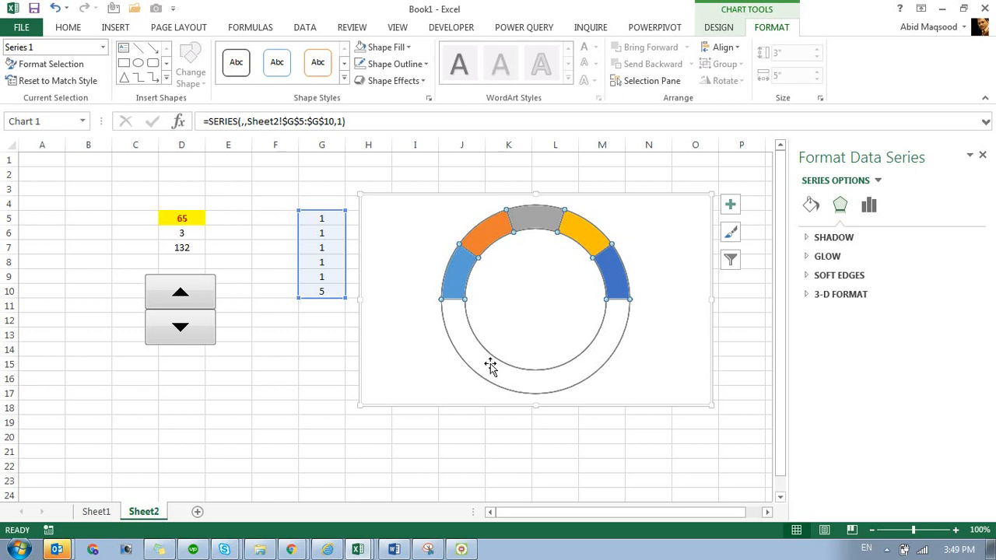
pyautogui.click(490, 363)
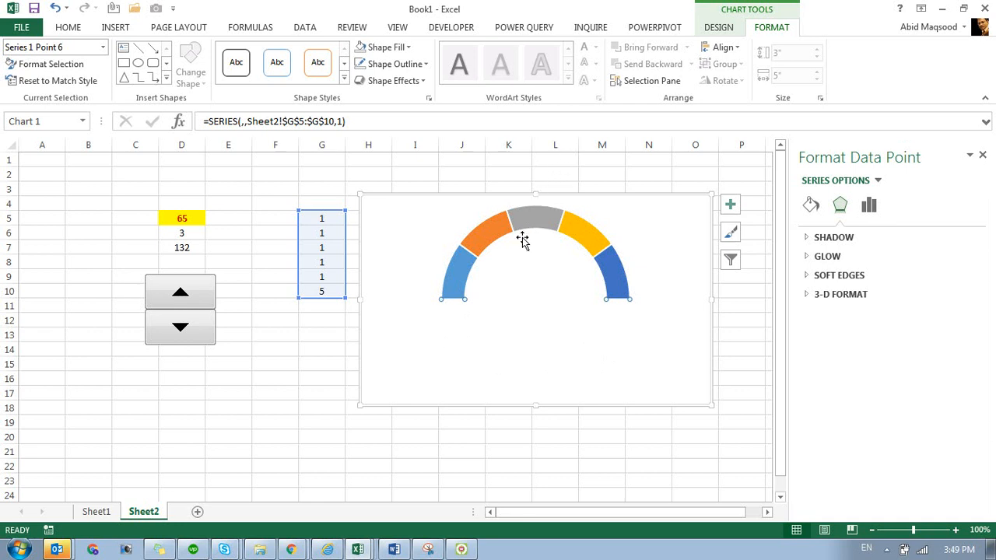
pyautogui.click(439, 267)
pyautogui.click(455, 268)
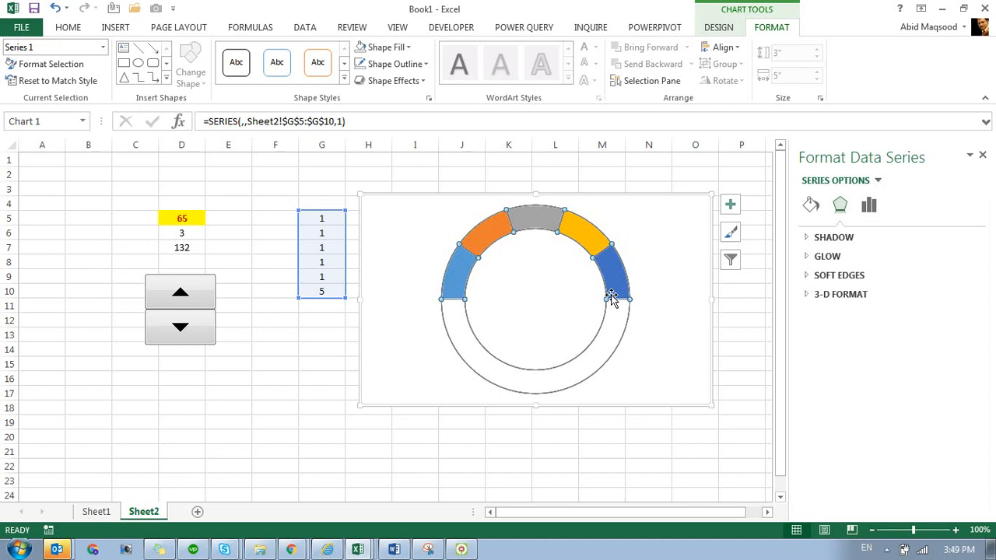
# - Reapply No Fill to the hidden lower slice and leave the chart
pyautogui.click(596, 355)
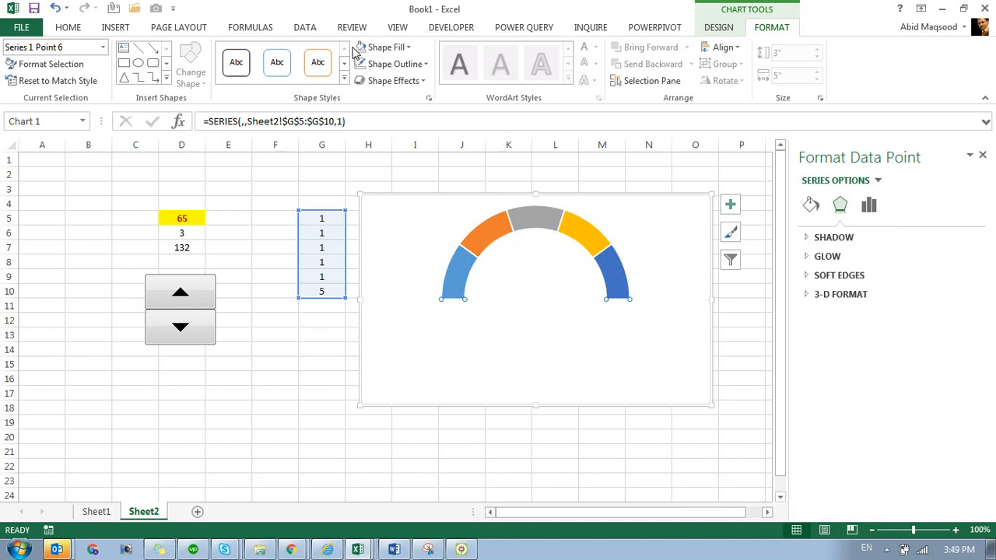
pyautogui.click(379, 46)
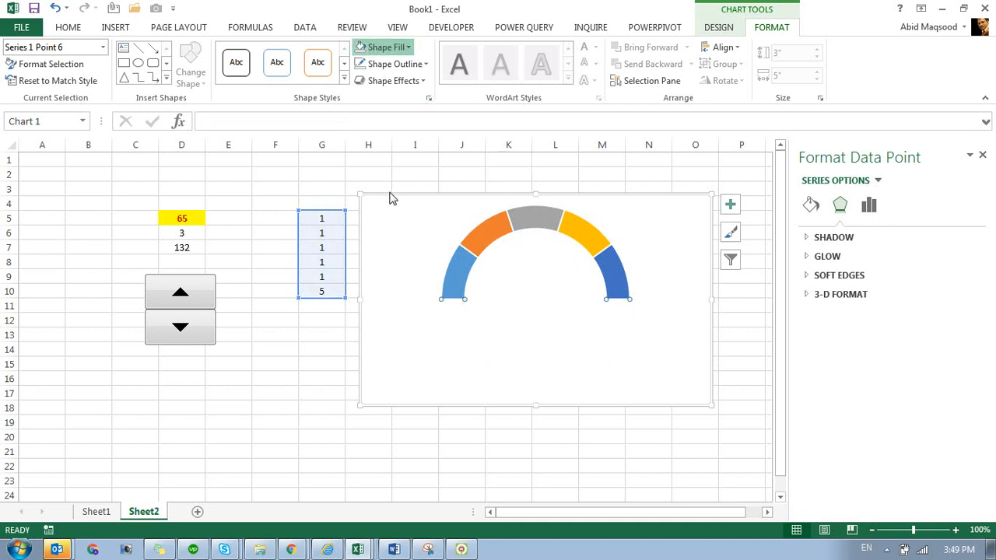
pyautogui.click(331, 397)
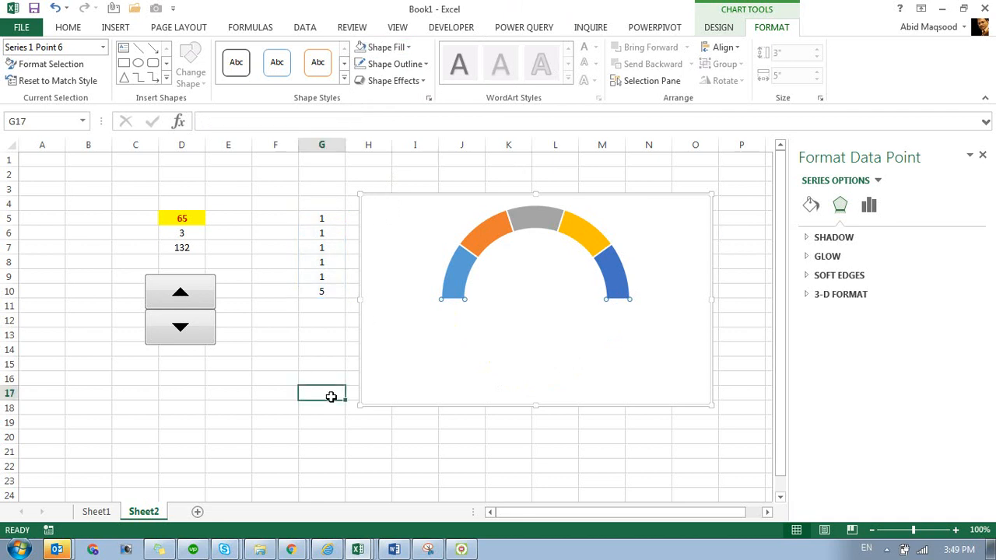
# - Select the hidden lower slice and undo the most recent chart changes
pyautogui.click(480, 356)
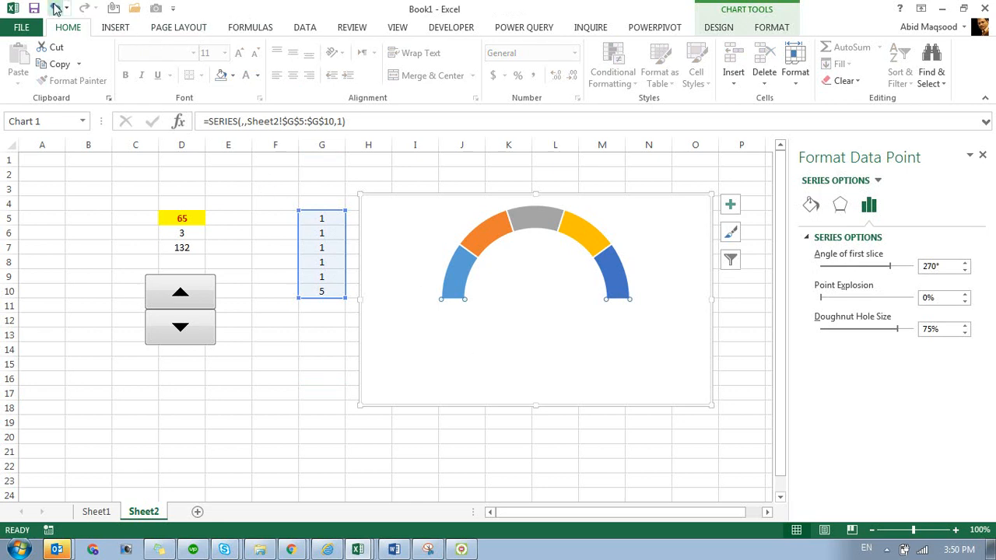
pyautogui.click(57, 10)
pyautogui.click(59, 10)
pyautogui.click(58, 11)
pyautogui.click(58, 11)
pyautogui.click(56, 10)
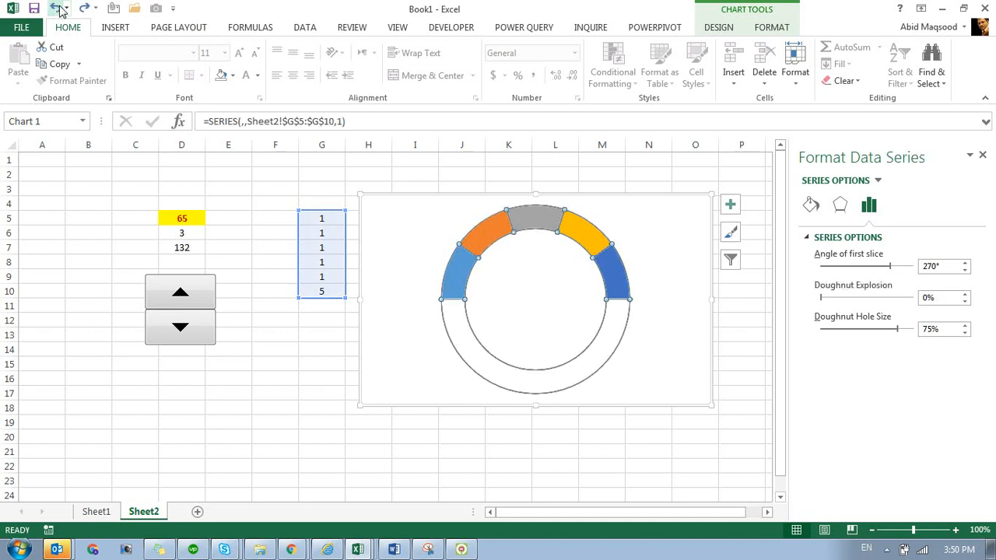
# - Fill the lower half slice of the doughnut with black
pyautogui.click(968, 484)
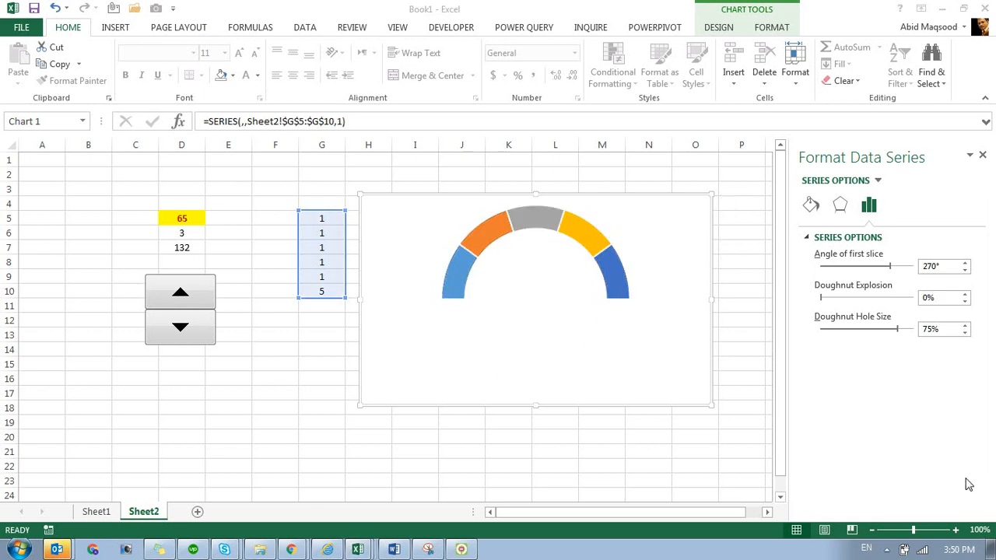
pyautogui.click(597, 368)
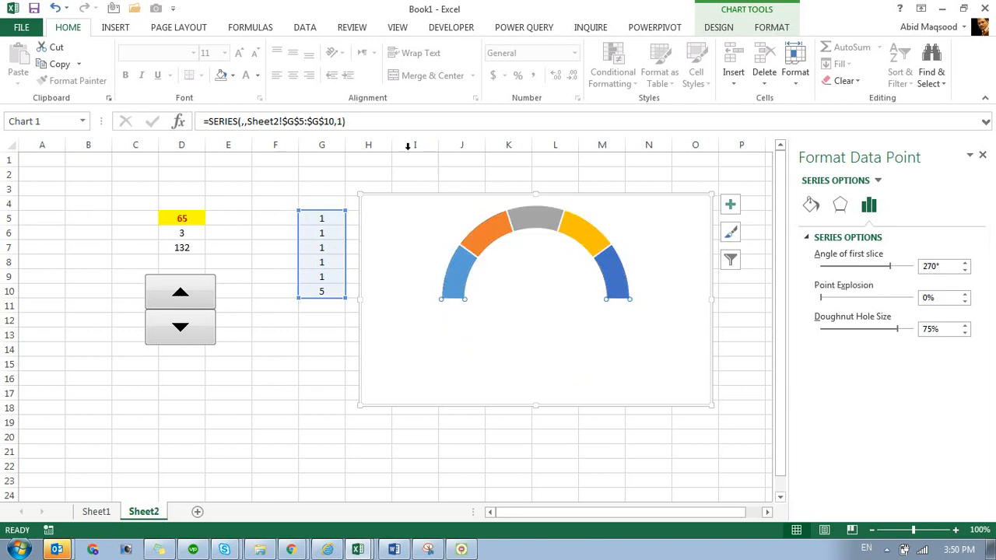
pyautogui.click(233, 76)
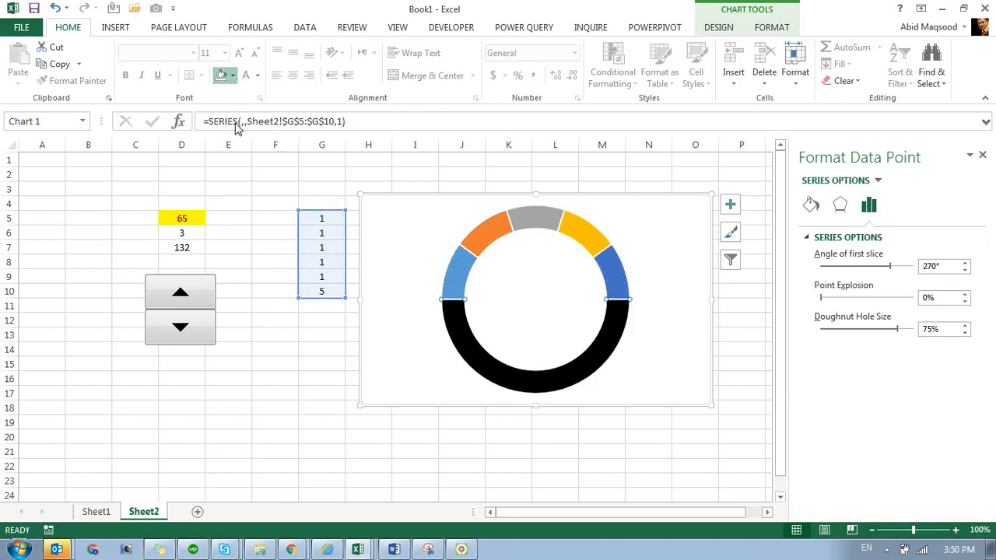
pyautogui.click(287, 376)
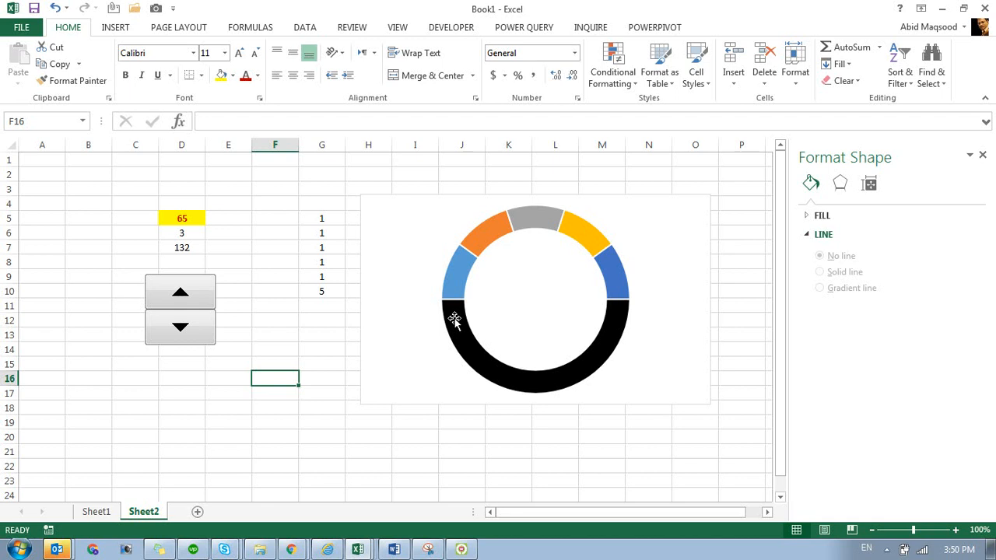
# - Remove the black fill from the lower half slice so that only the five upper segments show
pyautogui.click(455, 322)
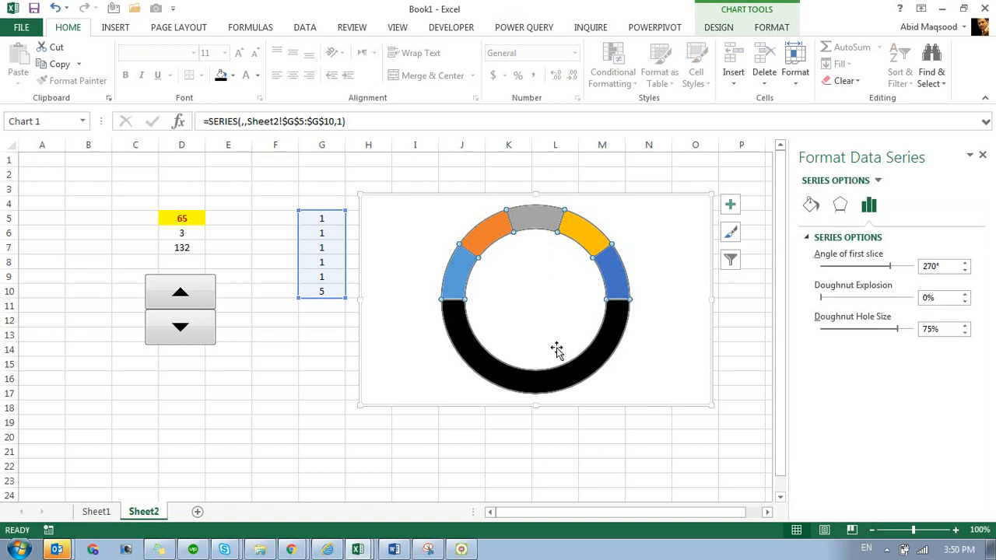
pyautogui.click(537, 381)
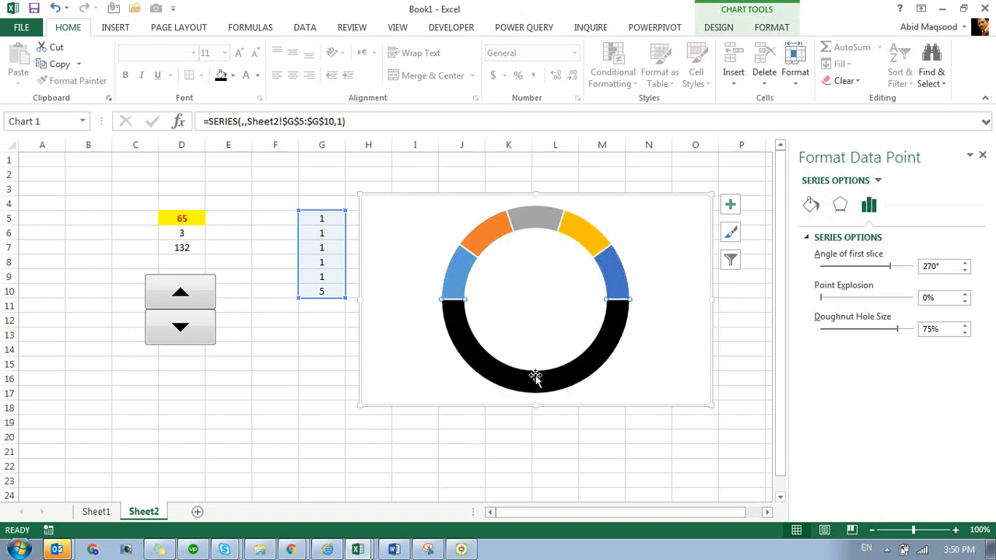
pyautogui.click(224, 76)
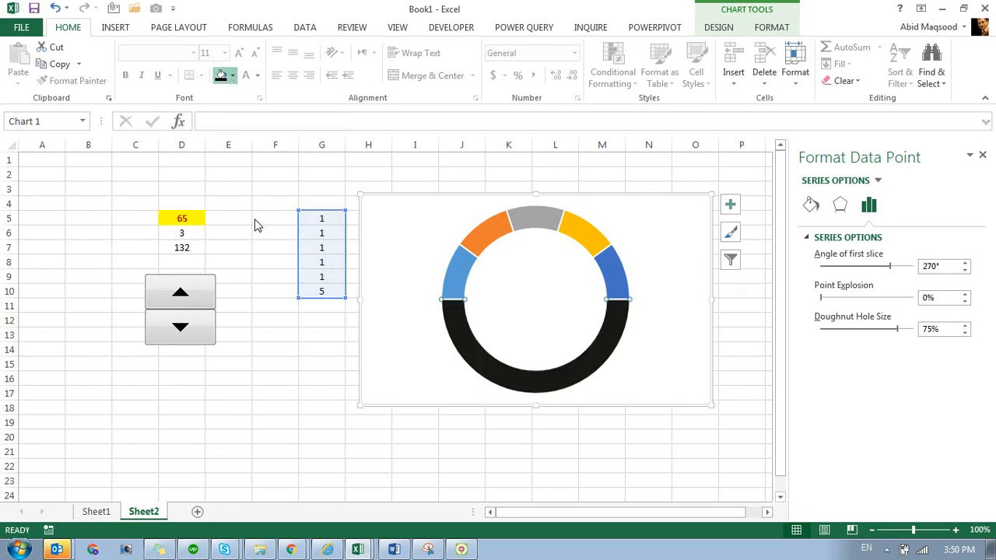
pyautogui.click(281, 342)
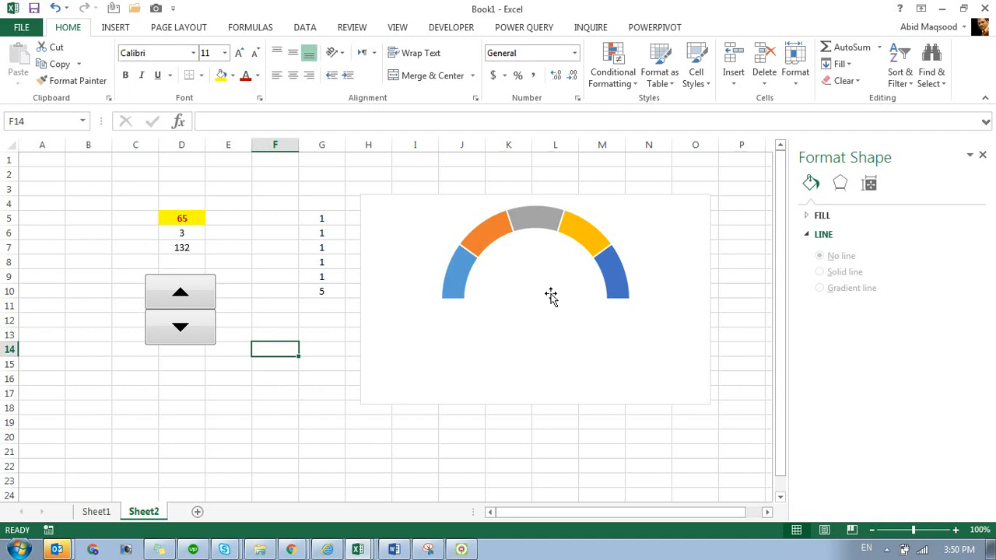
pyautogui.click(533, 276)
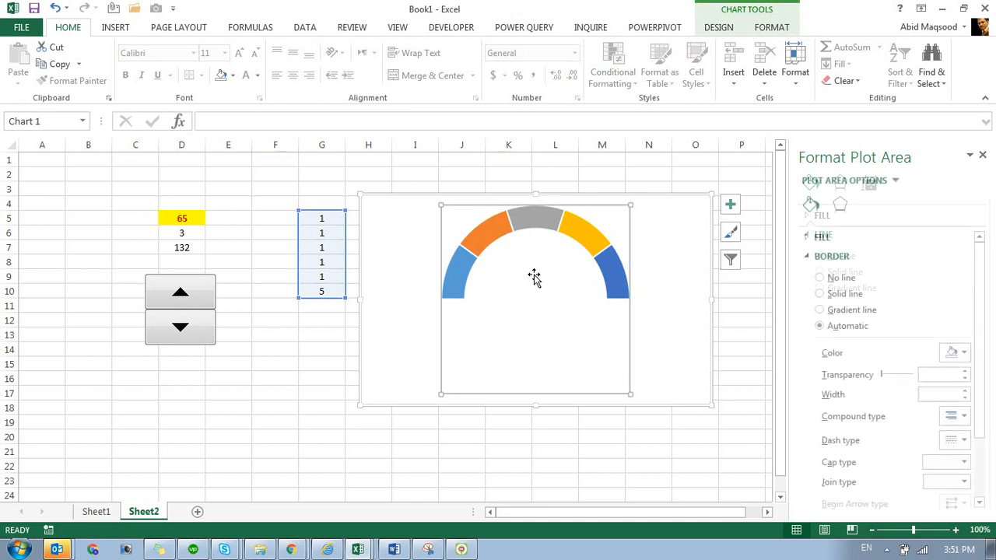
pyautogui.rightClick(535, 279)
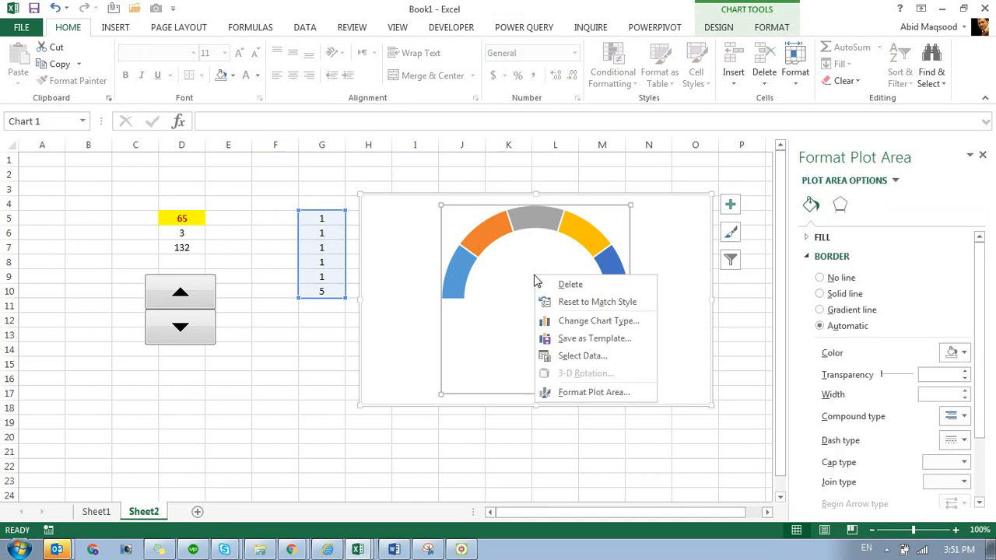
pyautogui.click(562, 356)
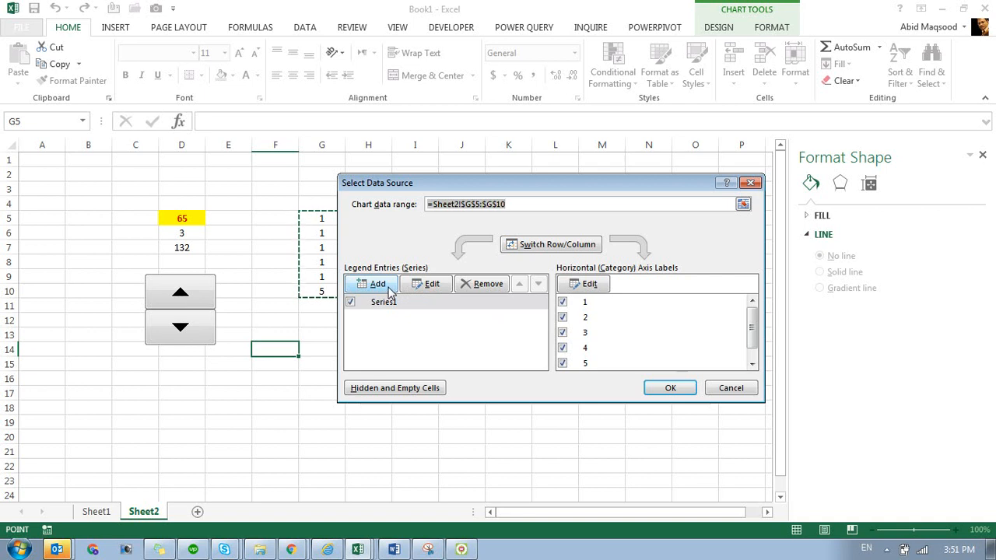
pyautogui.moveTo(472, 187)
pyautogui.mouseDown()
pyautogui.moveTo(519, 218)
pyautogui.moveTo(480, 250)
pyautogui.moveTo(482, 176)
pyautogui.mouseUp()
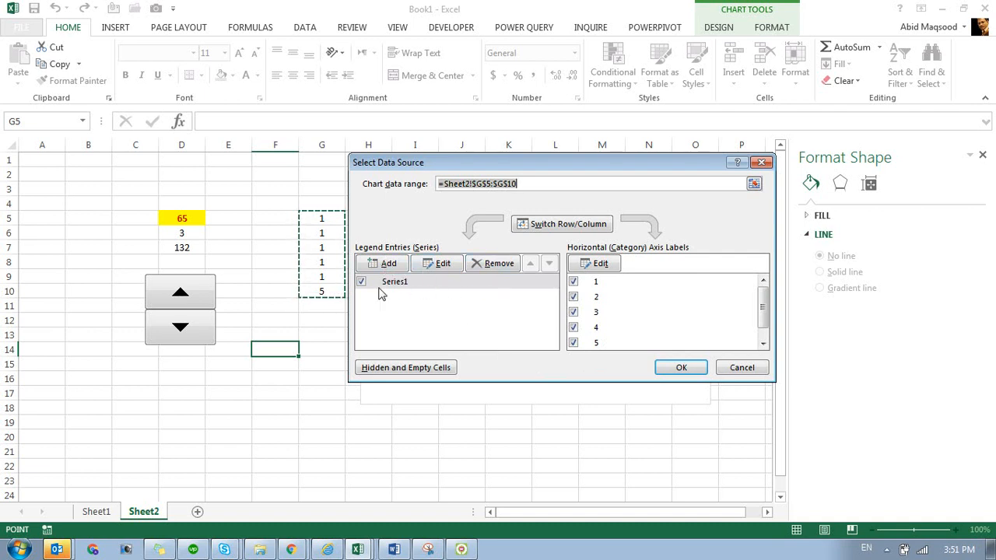
pyautogui.click(388, 264)
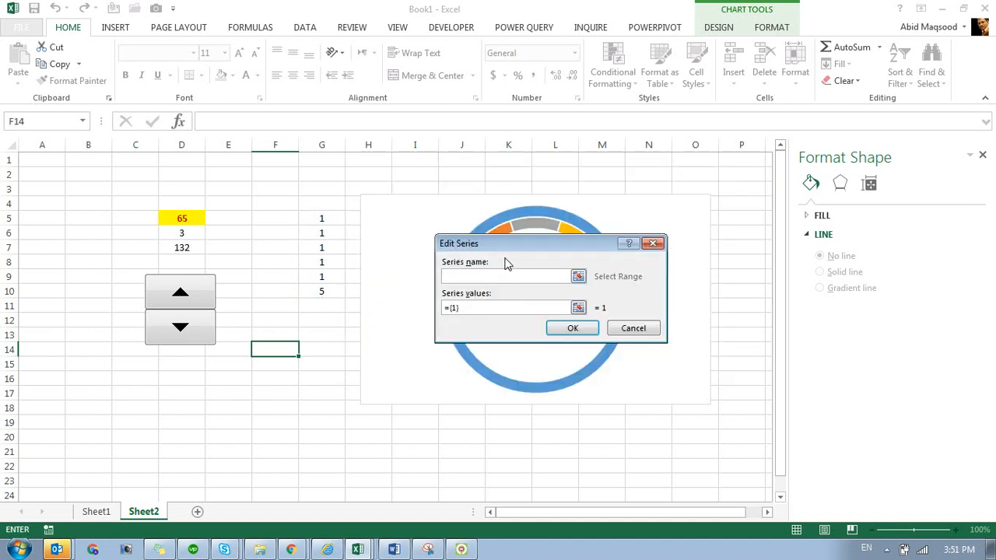
pyautogui.moveTo(514, 249); pyautogui.dragTo(498, 208)
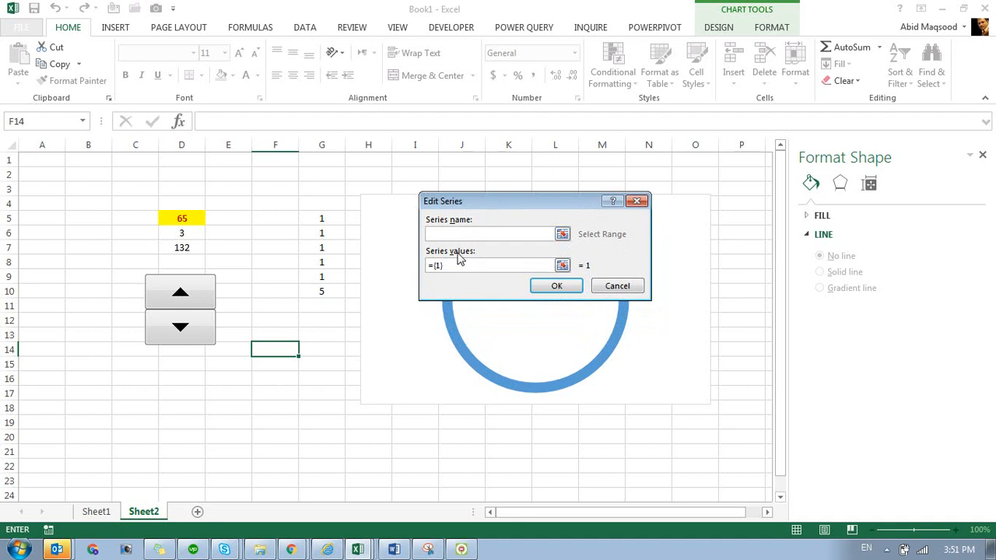
pyautogui.click(563, 266)
pyautogui.write('+')
pyautogui.click(277, 200)
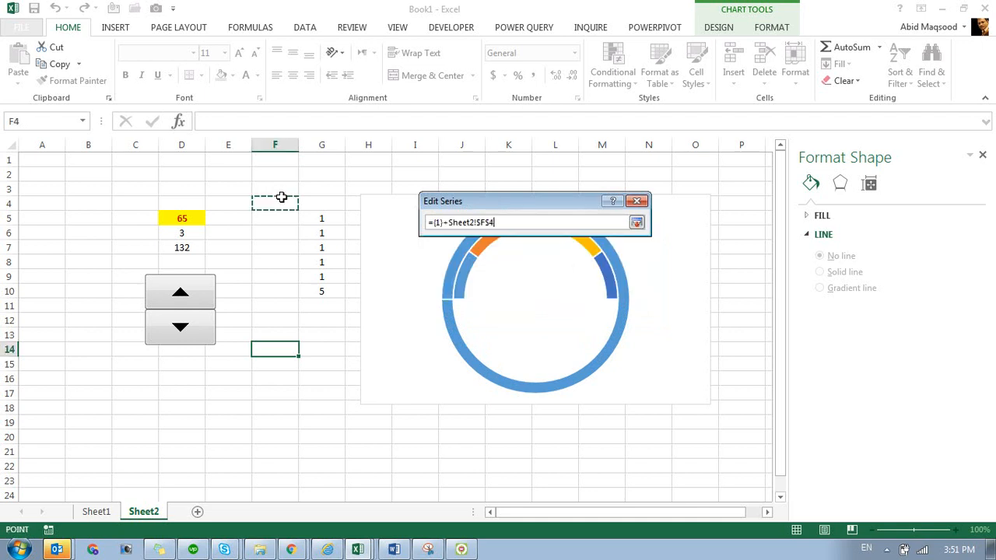
pyautogui.press('BackSpace')
pyautogui.press('BackSpace')
pyautogui.press('BackSpace')
pyautogui.press('BackSpace')
pyautogui.press('BackSpace')
pyautogui.press('BackSpace')
pyautogui.press('BackSpace')
pyautogui.press('BackSpace')
pyautogui.press('BackSpace')
pyautogui.press('BackSpace')
pyautogui.press('BackSpace')
pyautogui.press('BackSpace')
pyautogui.press('BackSpace')
pyautogui.press('BackSpace')
pyautogui.press('BackSpace')
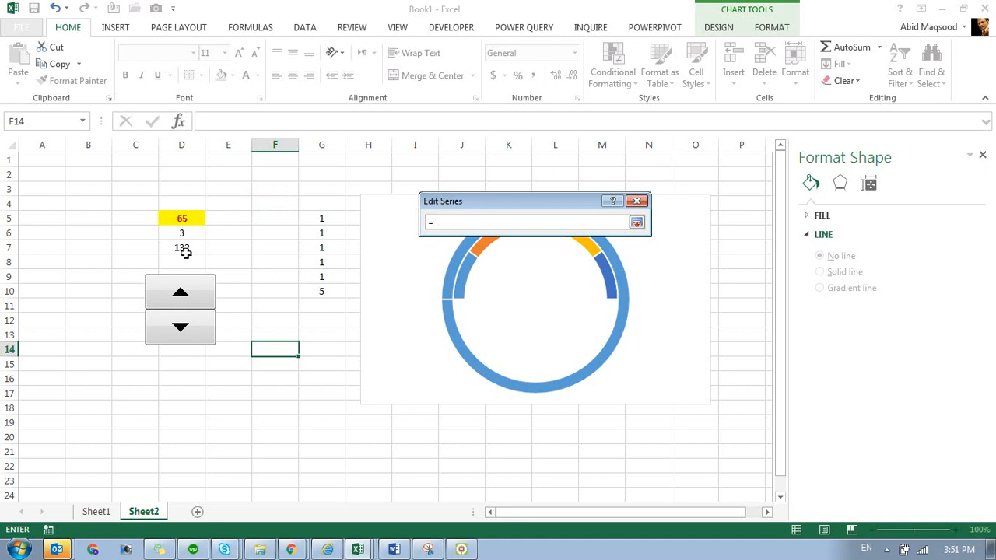
pyautogui.moveTo(181, 214); pyautogui.dragTo(178, 226)
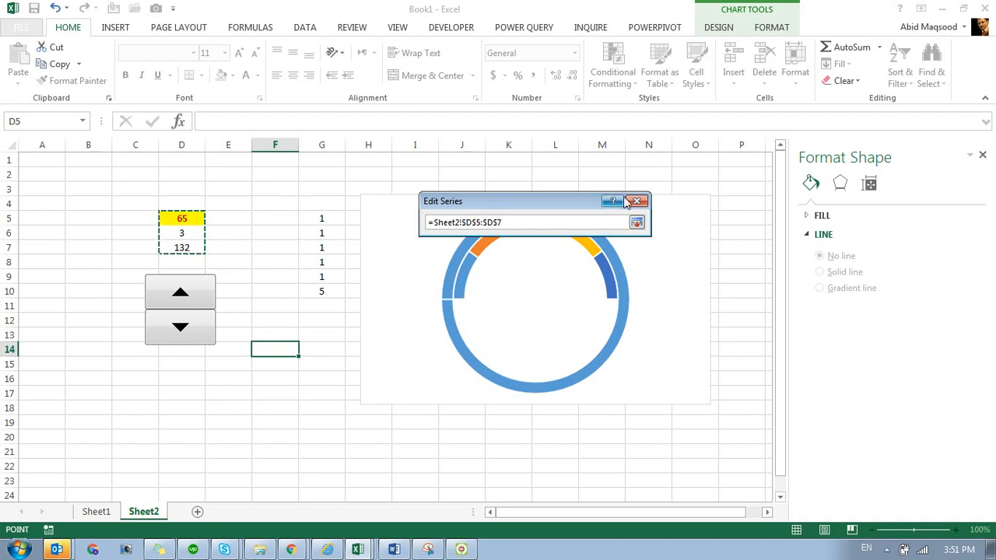
pyautogui.click(637, 224)
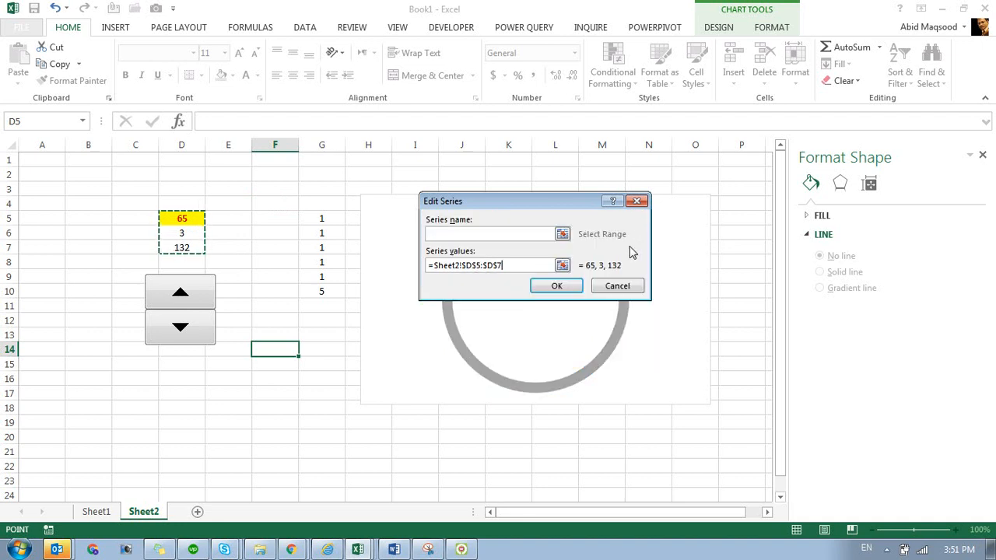
pyautogui.click(566, 287)
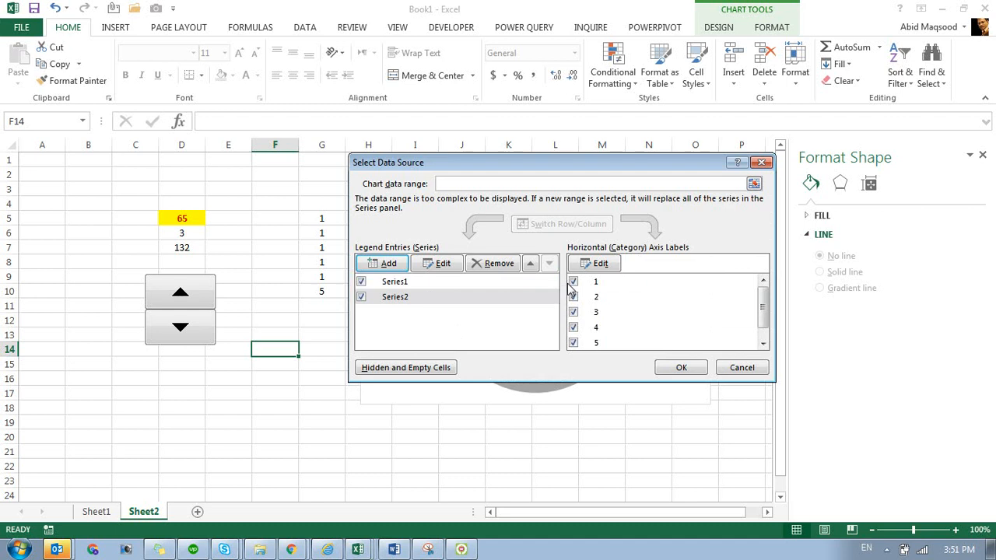
pyautogui.click(732, 372)
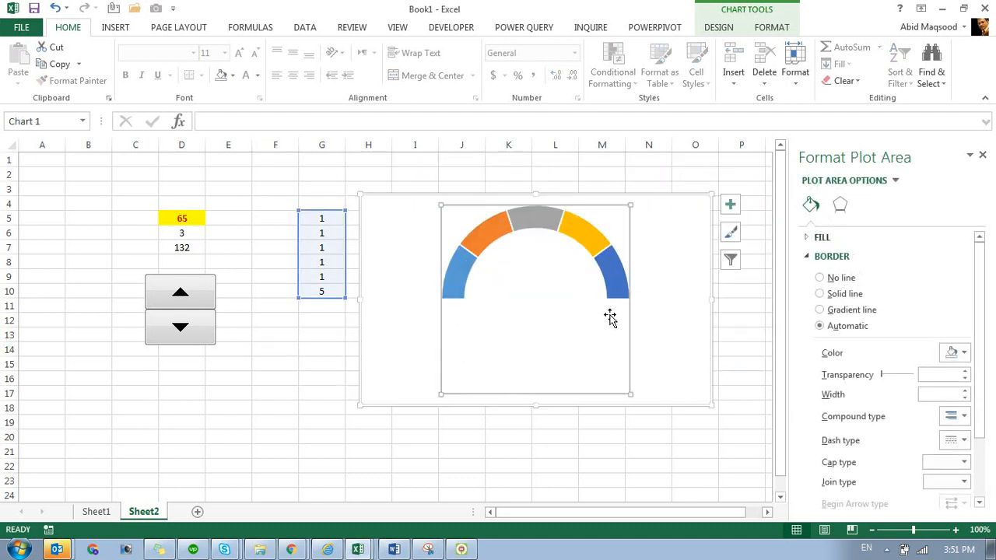
# - Add a second data series to the doughnut chart with its values taken from Sheet2 cells D5:D7
pyautogui.rightClick(530, 281)
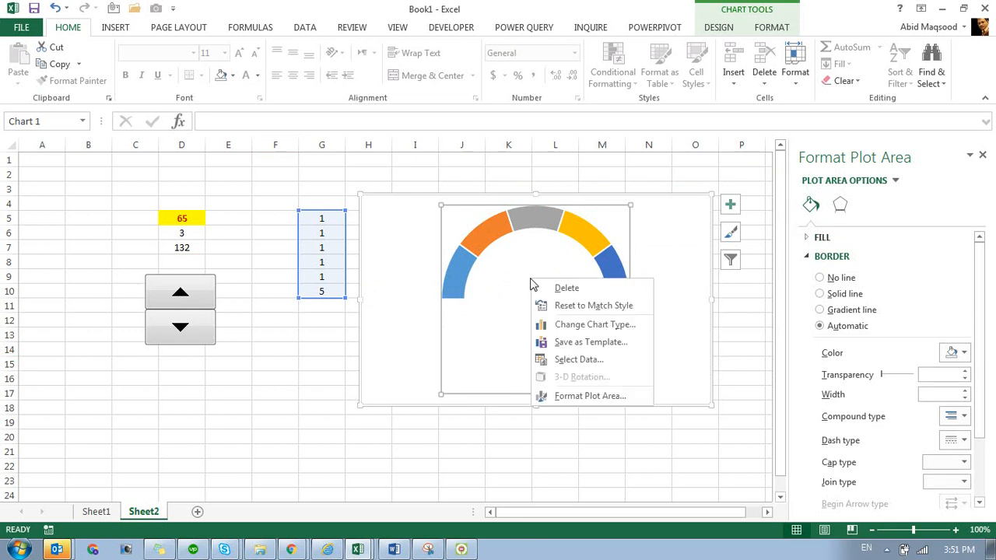
pyautogui.click(576, 360)
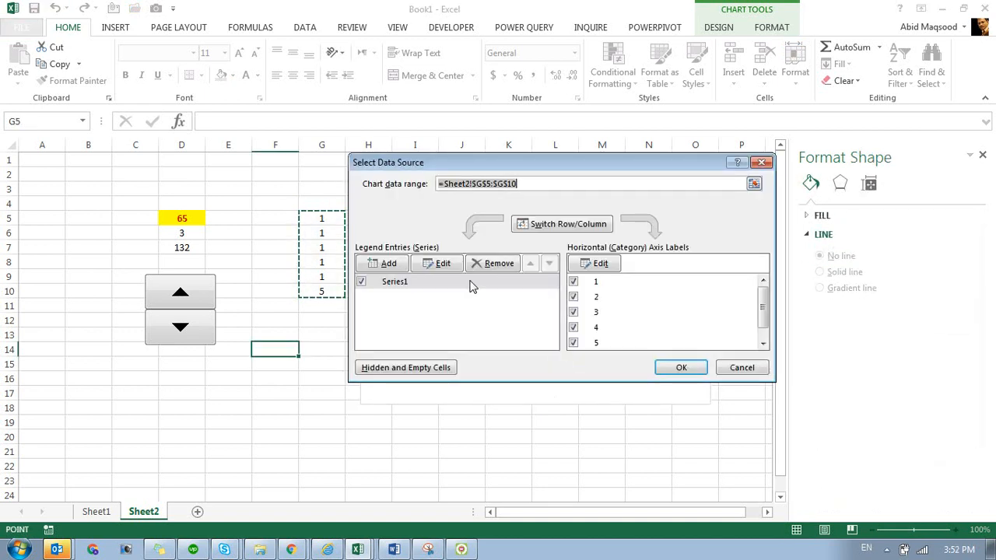
pyautogui.moveTo(526, 162)
pyautogui.mouseDown()
pyautogui.moveTo(512, 342)
pyautogui.moveTo(512, 173)
pyautogui.mouseUp()
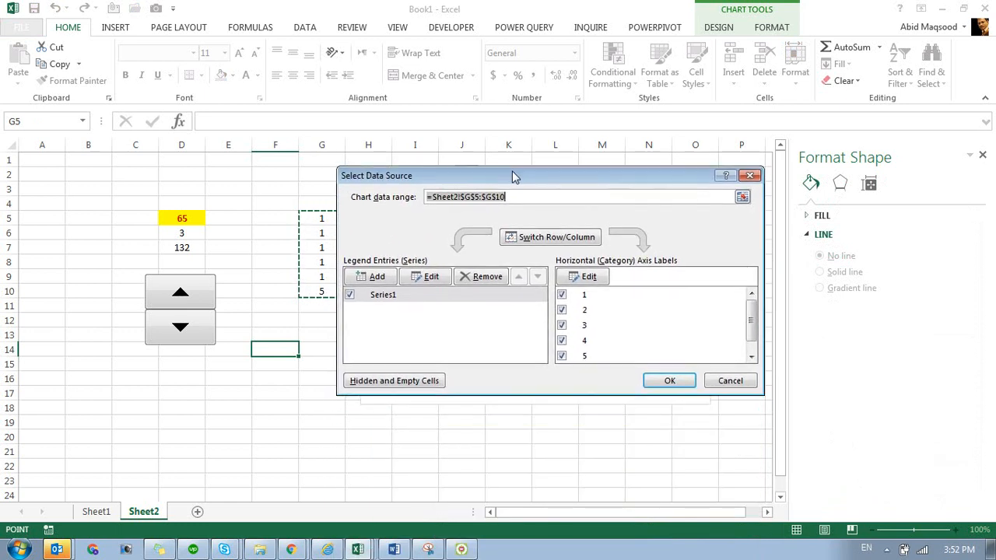
pyautogui.click(378, 278)
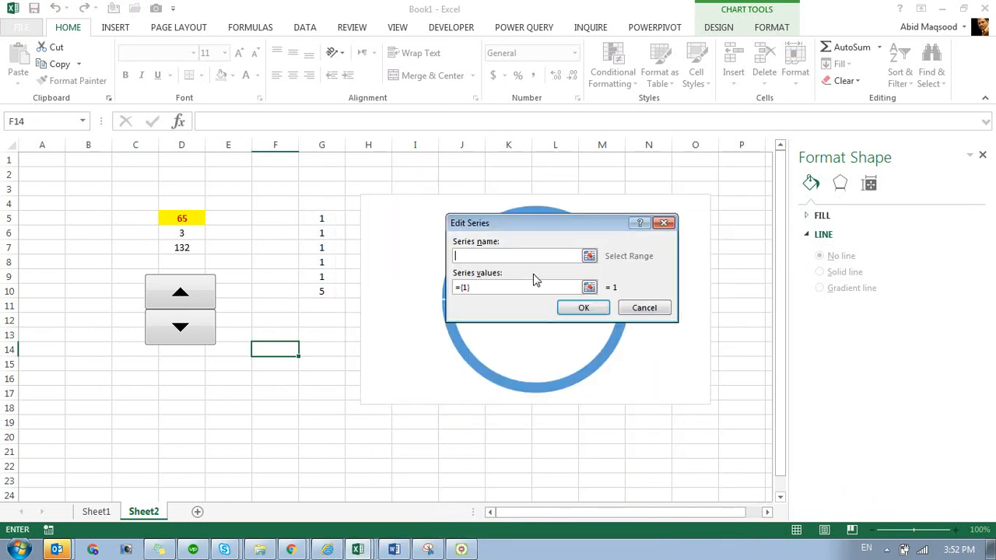
pyautogui.click(590, 287)
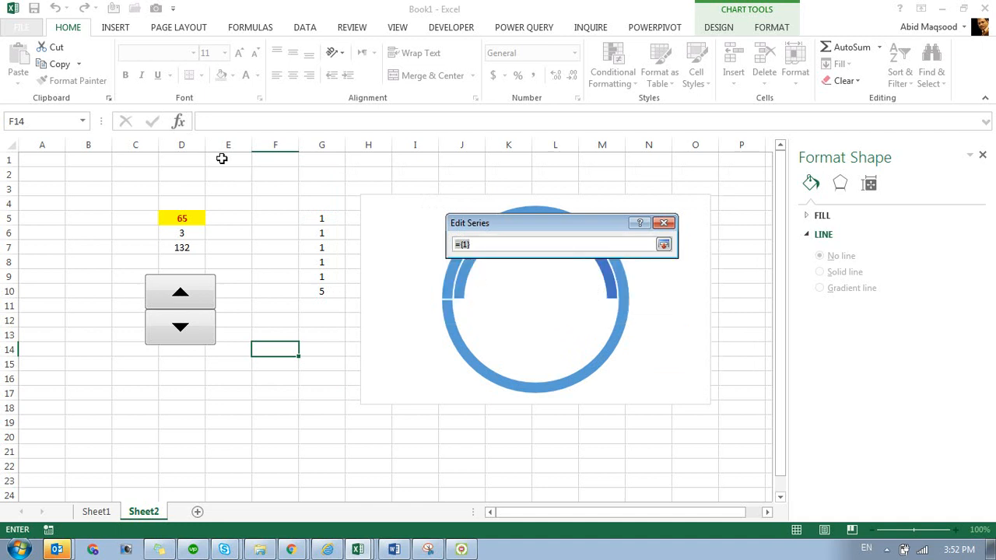
pyautogui.click(178, 218)
pyautogui.moveTo(178, 218); pyautogui.dragTo(180, 248)
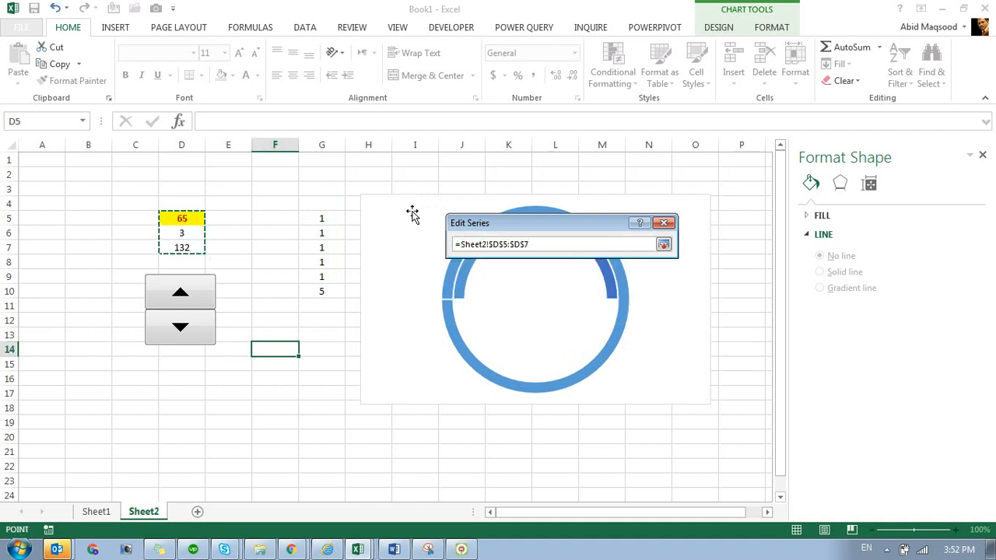
pyautogui.click(663, 245)
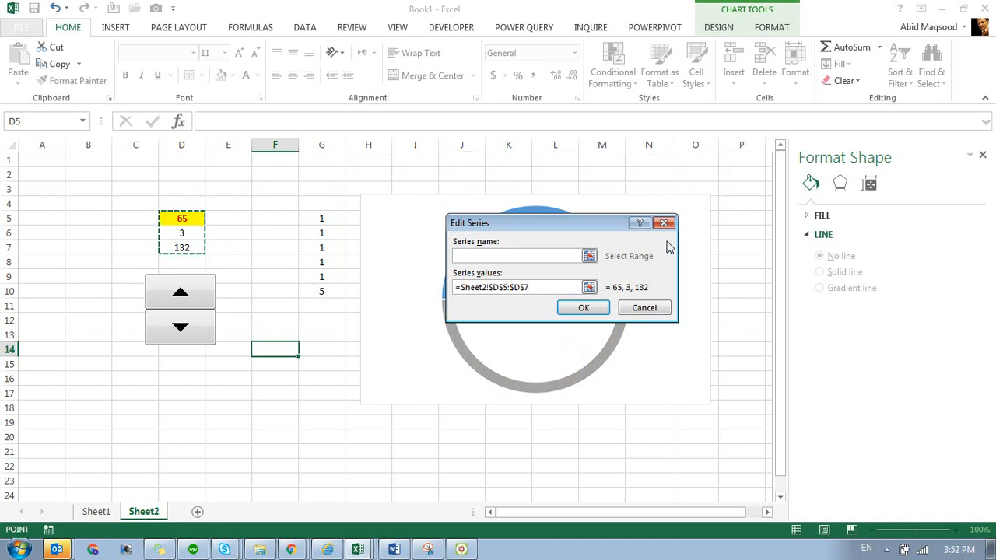
pyautogui.click(583, 307)
pyautogui.click(659, 381)
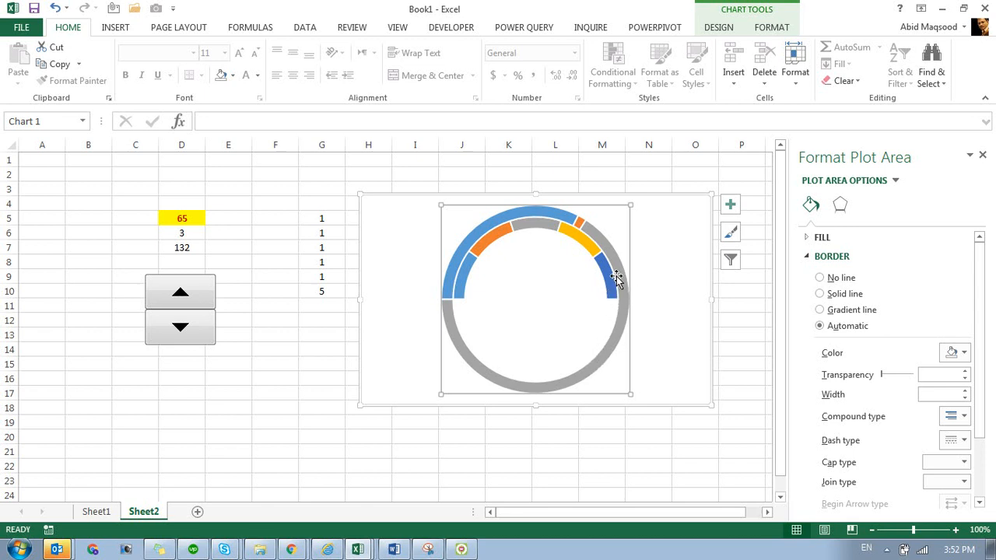
# - Change the chart type of Series2 to Pie and plot it on the secondary axis, keeping Series1 as Doughnut
pyautogui.click(597, 237)
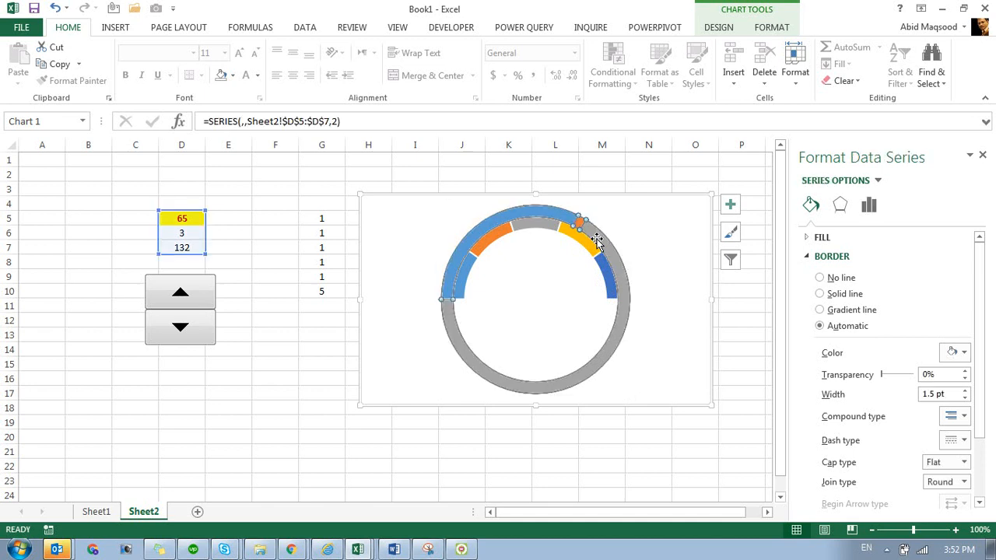
pyautogui.rightClick(597, 242)
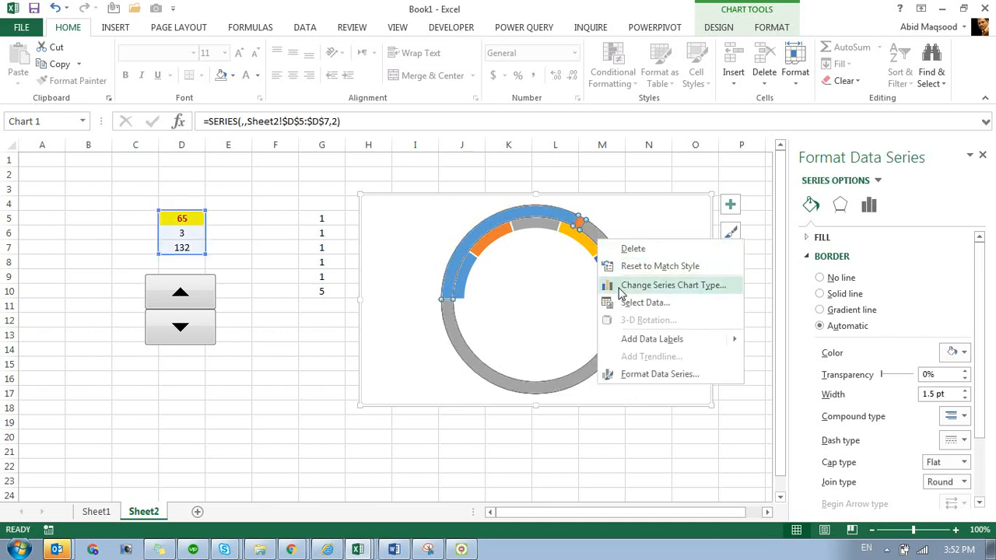
pyautogui.click(681, 287)
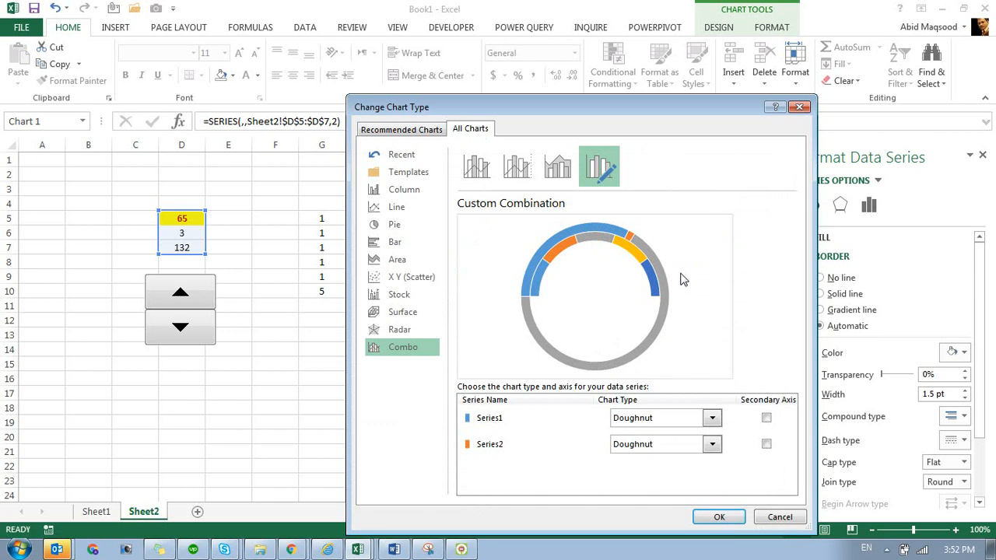
pyautogui.moveTo(696, 107); pyautogui.dragTo(694, 46)
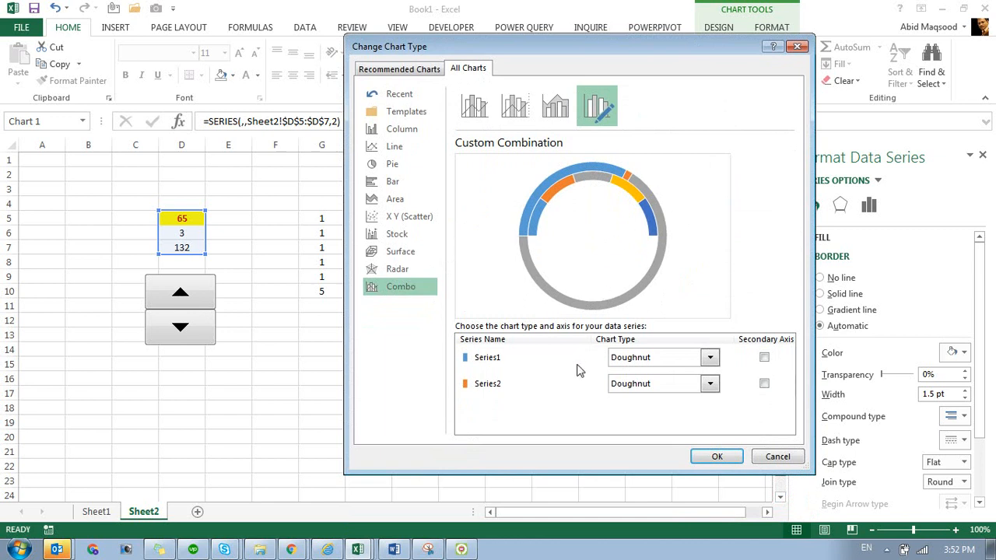
pyautogui.click(710, 384)
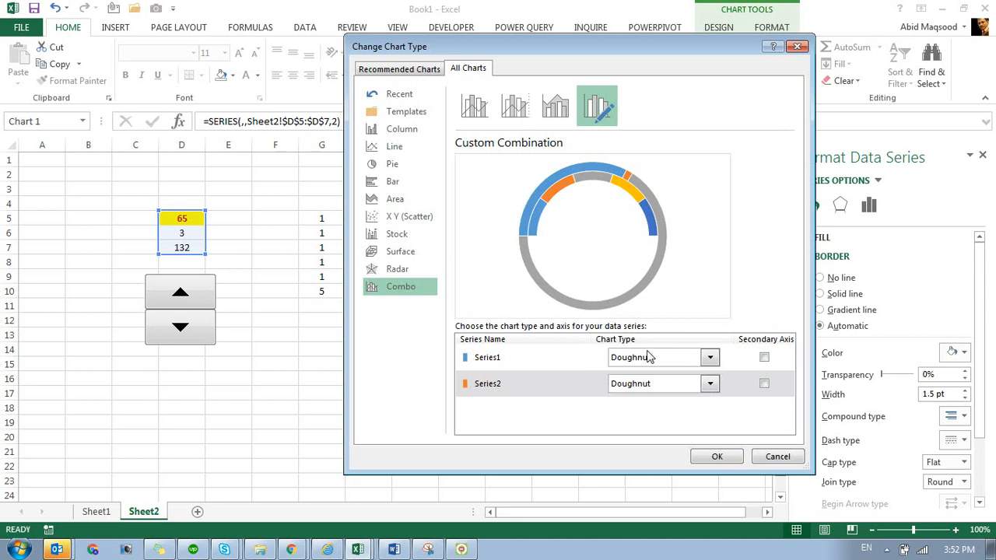
pyautogui.click(630, 360)
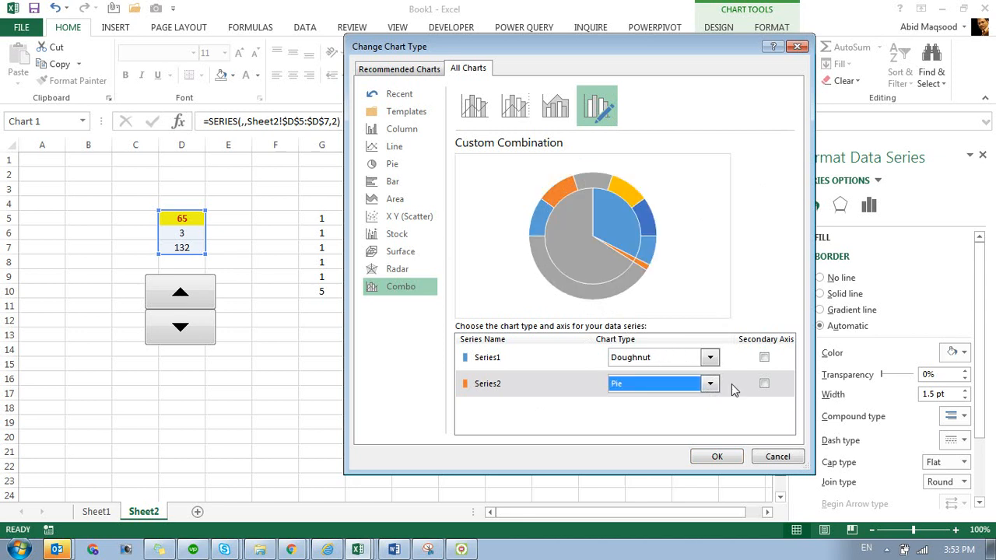
pyautogui.click(765, 384)
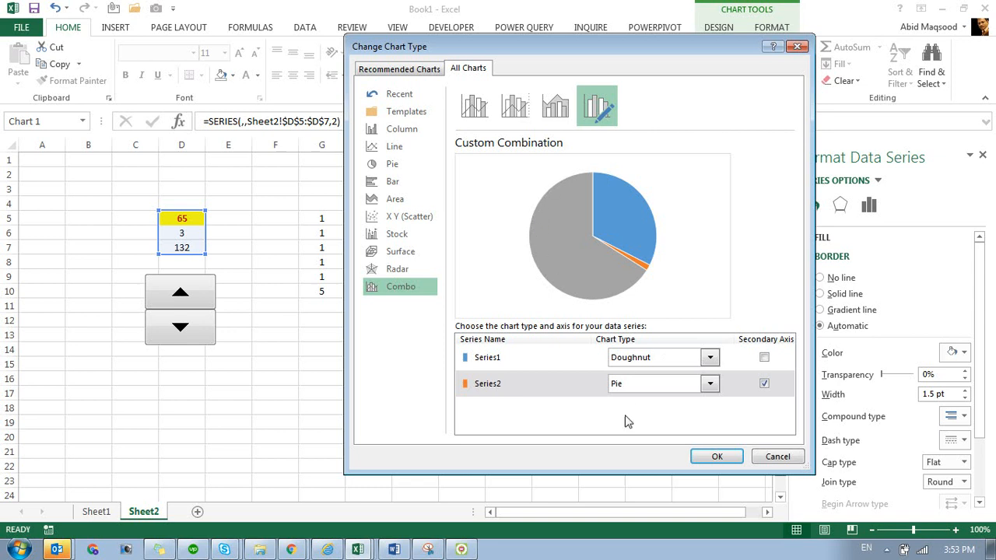
pyautogui.click(701, 458)
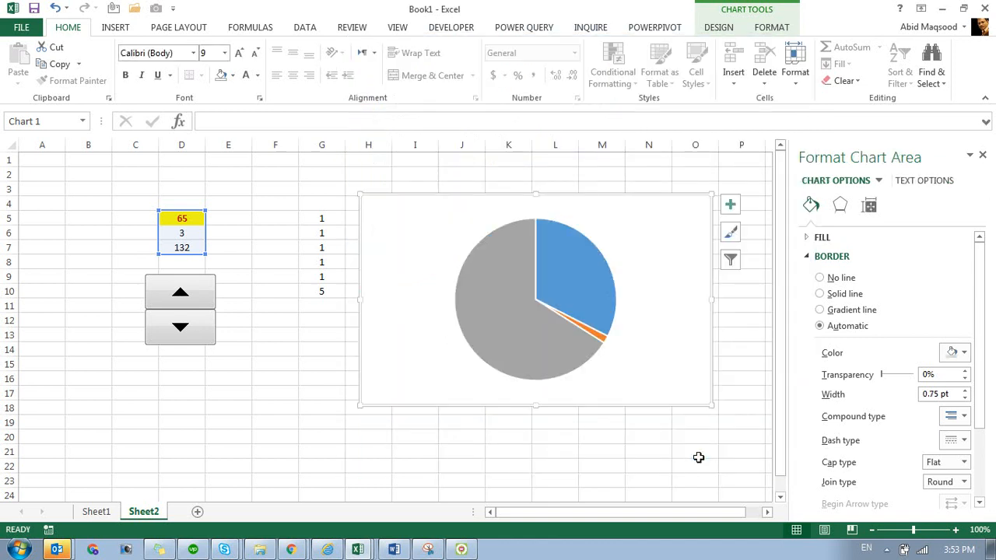
# - Set the pie series' angle of first slice to 270°
pyautogui.rightClick(526, 310)
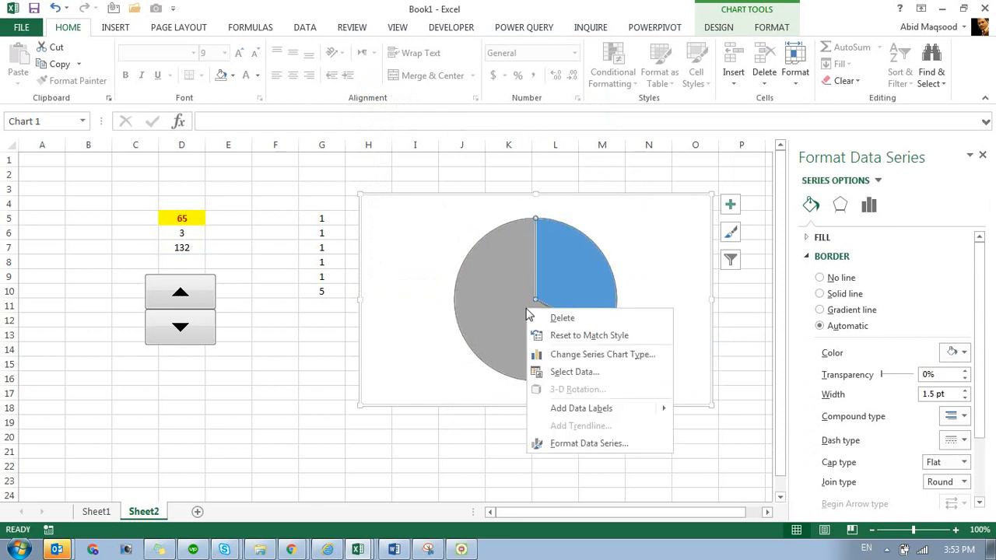
pyautogui.click(576, 444)
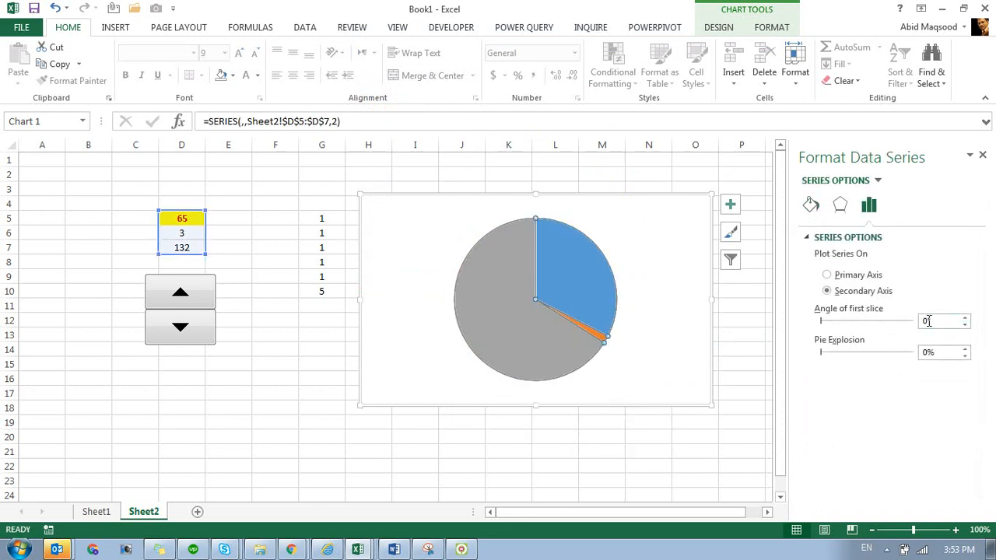
pyautogui.click(927, 321)
pyautogui.write('270')
pyautogui.press('Return')
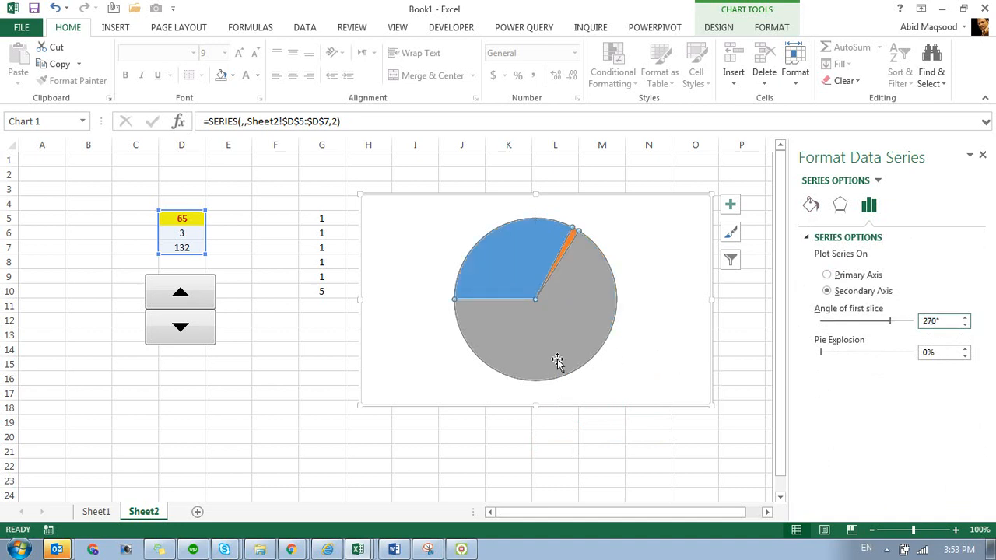
pyautogui.click(408, 241)
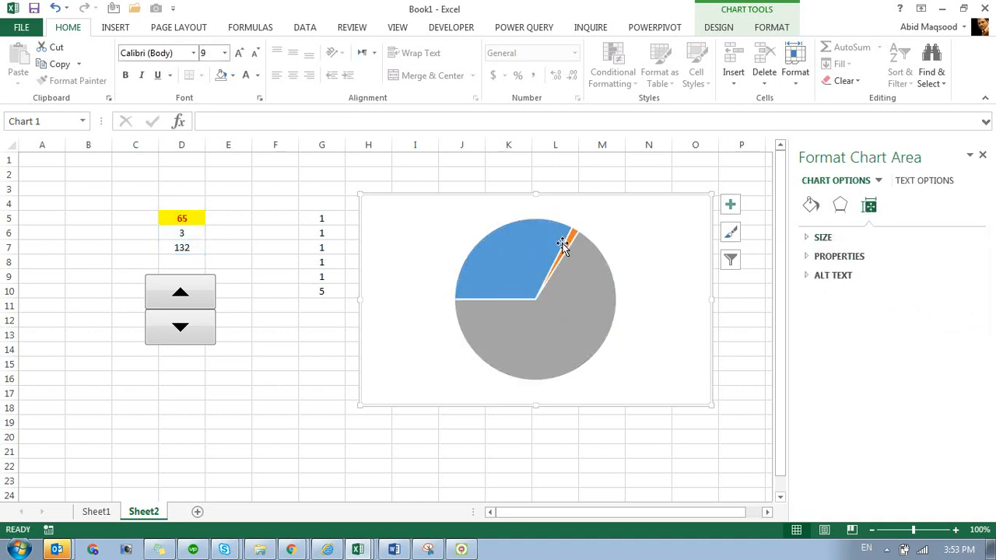
# - Remove the fill from the pie's large grey remainder slice and select the blue value slice
pyautogui.click(500, 333)
pyautogui.click(501, 331)
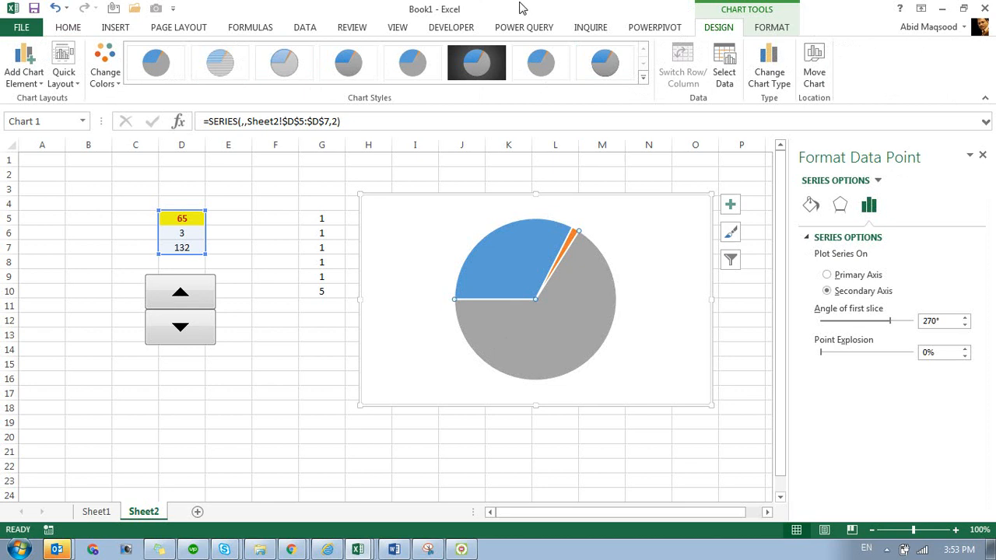
pyautogui.click(782, 28)
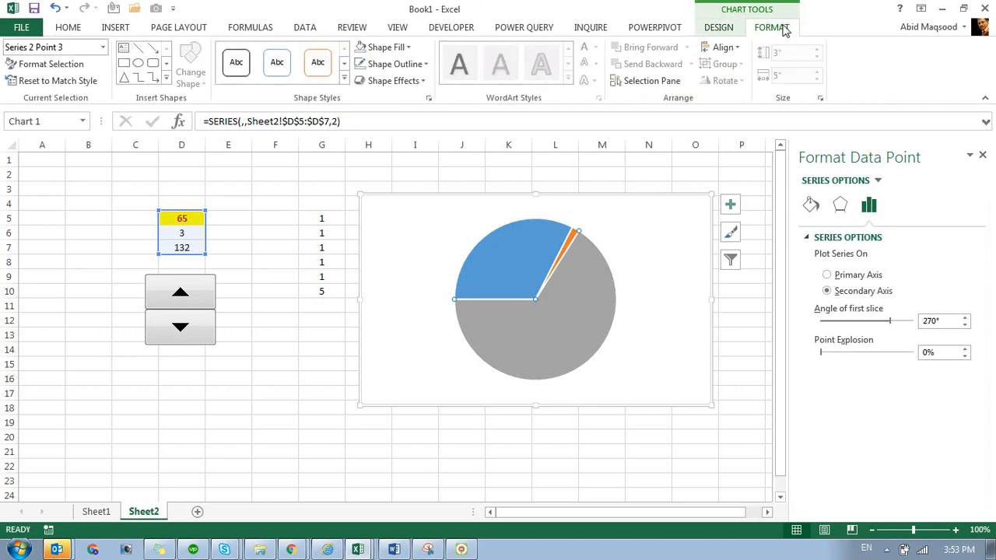
pyautogui.click(360, 46)
pyautogui.click(500, 269)
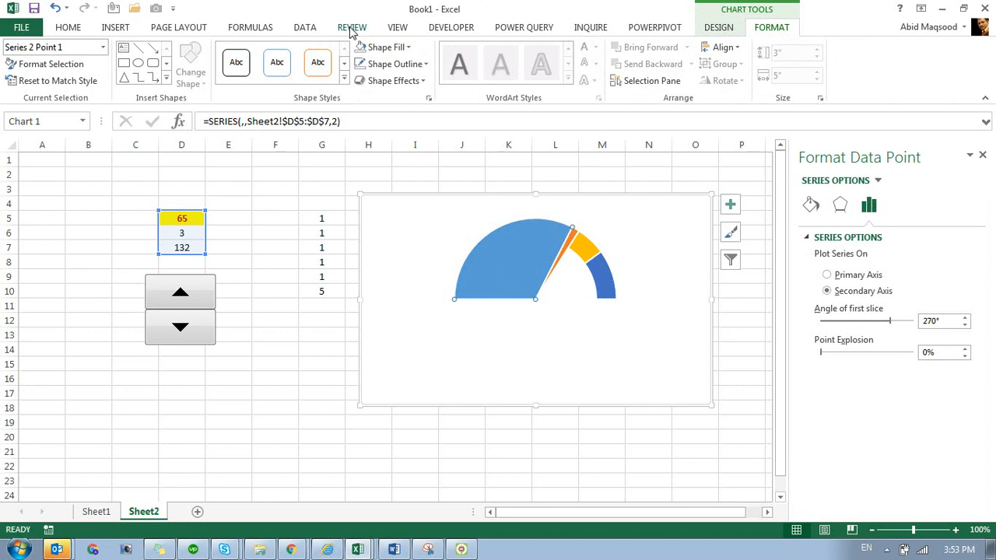
# - Remove the fill from the pie's blue value slice, leaving the thin orange needle, and deselect the slice
pyautogui.click(360, 45)
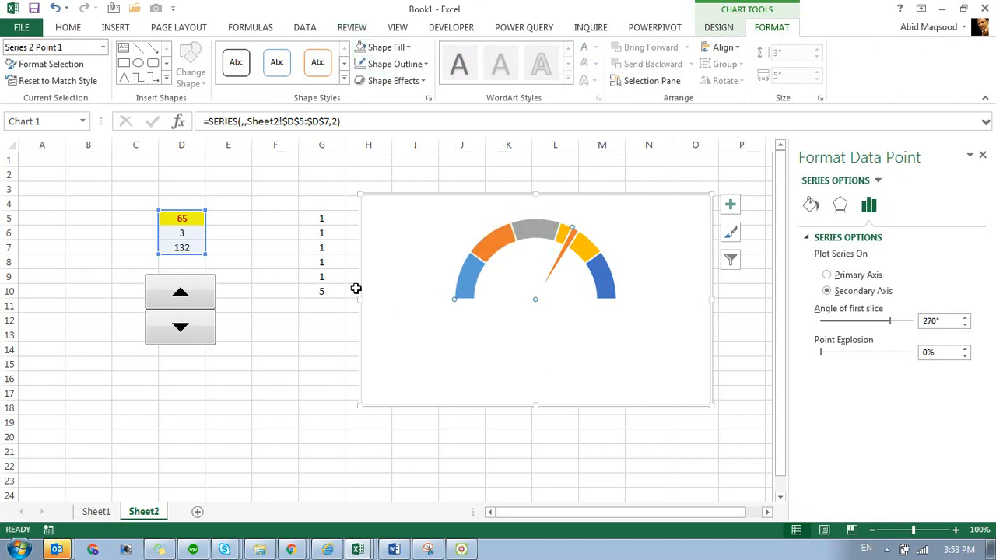
pyautogui.click(409, 253)
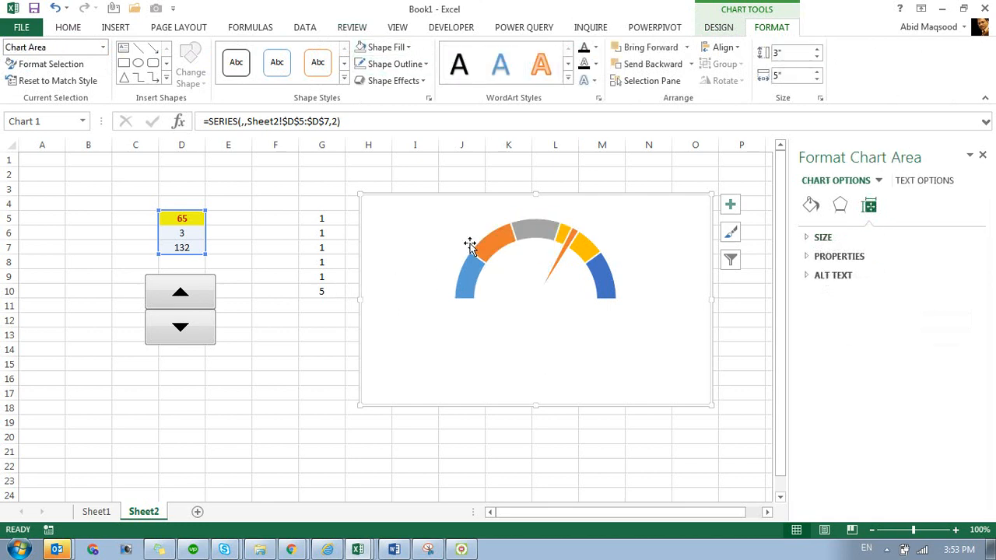
# - Review the combo chart types and secondary-axis setting of both series, and the pie's unfilled slices
pyautogui.rightClick(558, 256)
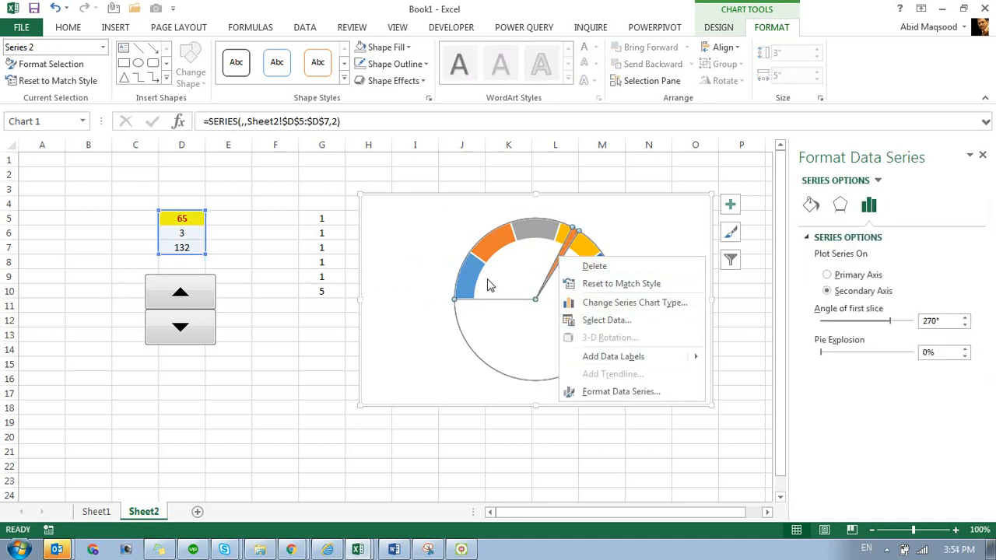
pyautogui.click(652, 314)
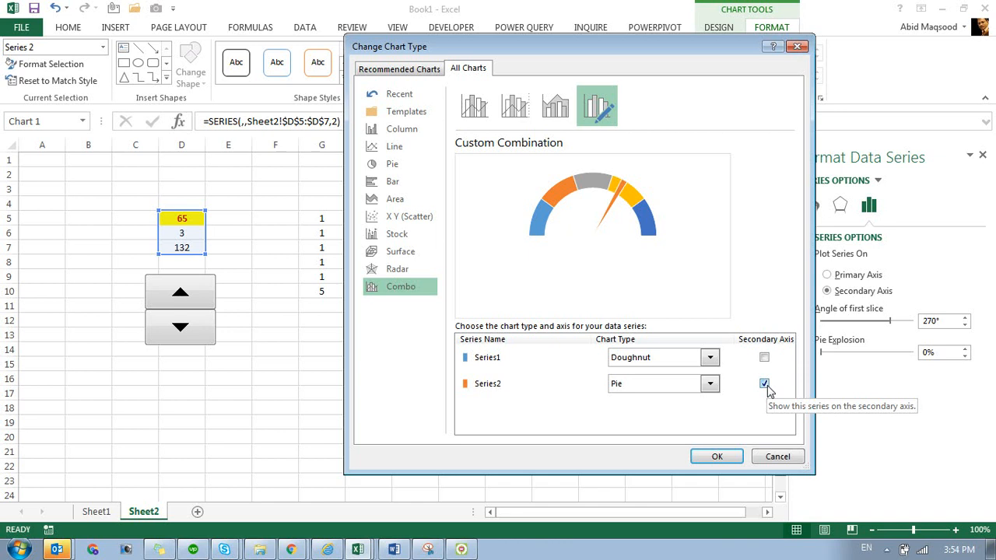
pyautogui.click(717, 457)
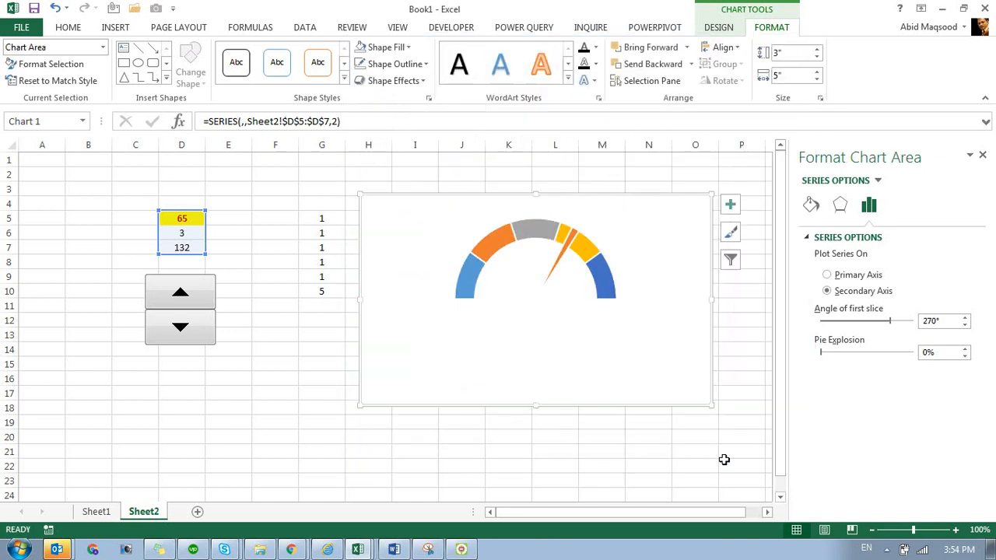
pyautogui.click(569, 269)
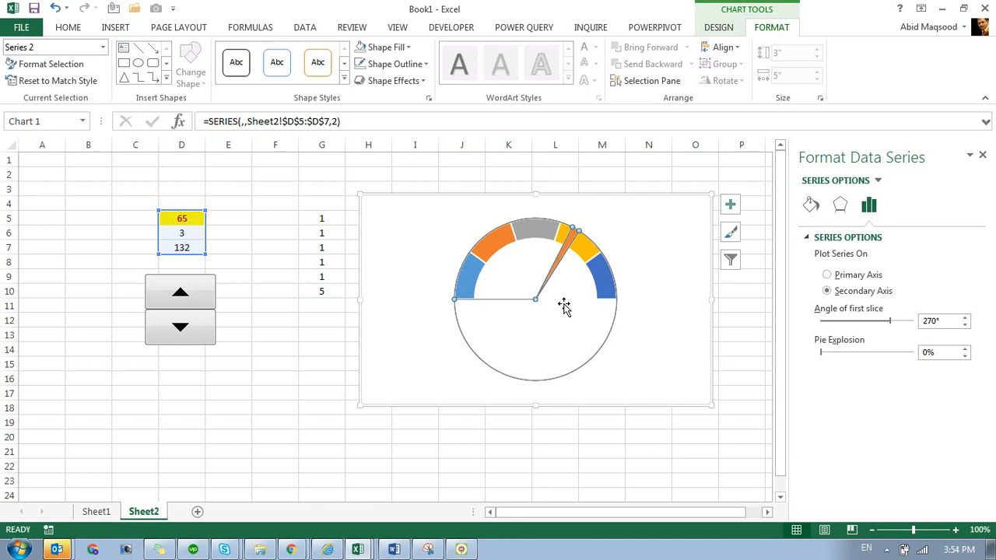
pyautogui.click(565, 308)
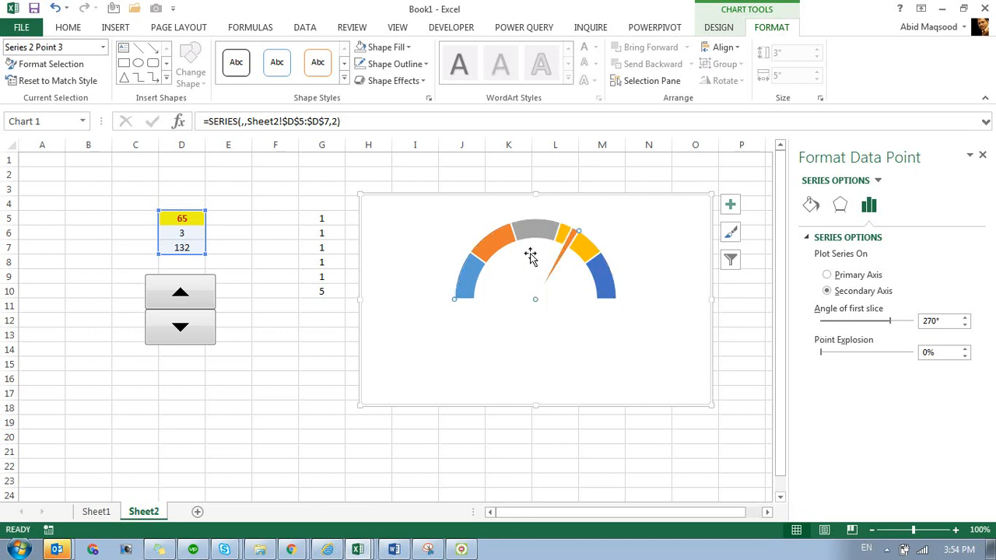
pyautogui.click(561, 262)
# - Test the gauge needle by stepping the spinner value up and down, finishing with 85 in cell D5
pyautogui.click(281, 316)
pyautogui.click(189, 300)
pyautogui.click(189, 301)
pyautogui.click(189, 301)
pyautogui.click(189, 301)
pyautogui.click(184, 325)
pyautogui.click(184, 326)
pyautogui.click(184, 326)
pyautogui.click(184, 326)
pyautogui.click(185, 325)
pyautogui.click(185, 325)
pyautogui.click(185, 325)
pyautogui.click(185, 325)
pyautogui.click(185, 325)
pyautogui.click(184, 326)
pyautogui.click(185, 326)
pyautogui.click(185, 325)
pyautogui.click(185, 326)
pyautogui.click(185, 325)
pyautogui.click(185, 325)
pyautogui.click(184, 325)
pyautogui.click(196, 296)
pyautogui.click(196, 297)
pyautogui.click(196, 297)
pyautogui.click(196, 297)
pyautogui.click(196, 296)
pyautogui.click(196, 297)
pyautogui.click(198, 299)
pyautogui.click(198, 299)
pyautogui.click(200, 299)
pyautogui.click(199, 298)
pyautogui.click(200, 298)
pyautogui.click(200, 298)
pyautogui.click(199, 298)
pyautogui.click(200, 298)
pyautogui.click(199, 298)
pyautogui.click(199, 298)
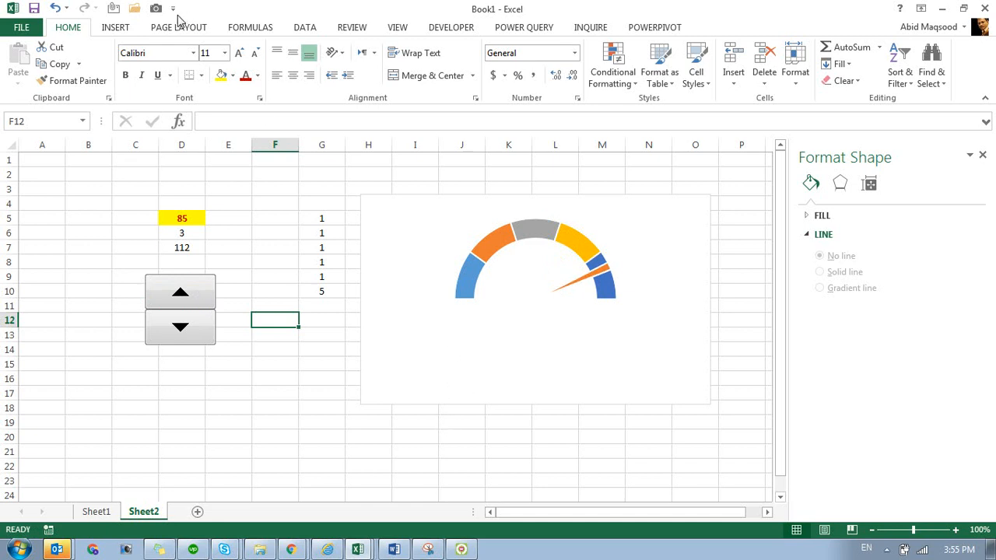
# - Draw a 1-inch circle shape and place it over the centre of the gauge where the needle starts
pyautogui.click(121, 30)
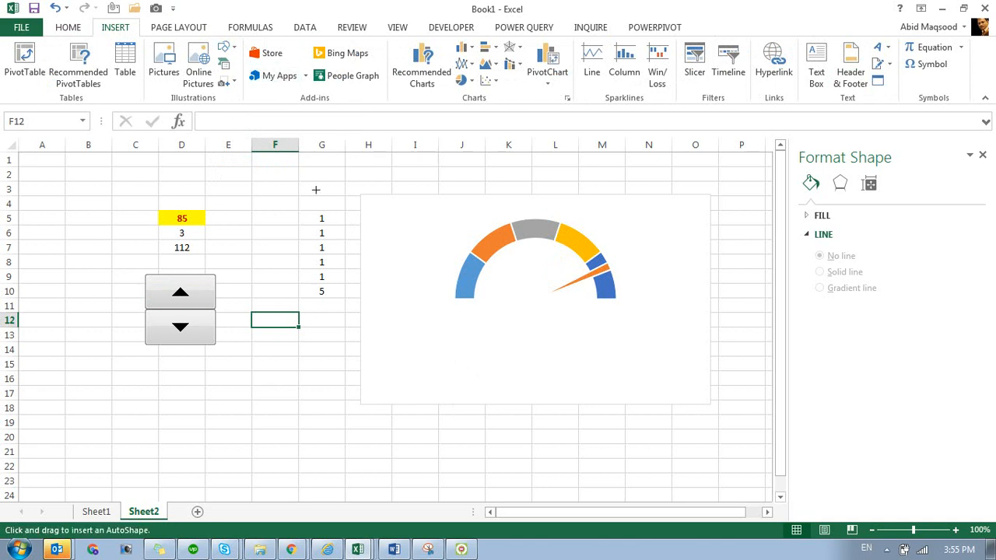
pyautogui.moveTo(362, 291); pyautogui.dragTo(431, 356)
pyautogui.moveTo(397, 296)
pyautogui.mouseDown()
pyautogui.moveTo(460, 305)
pyautogui.moveTo(533, 286)
pyautogui.mouseUp()
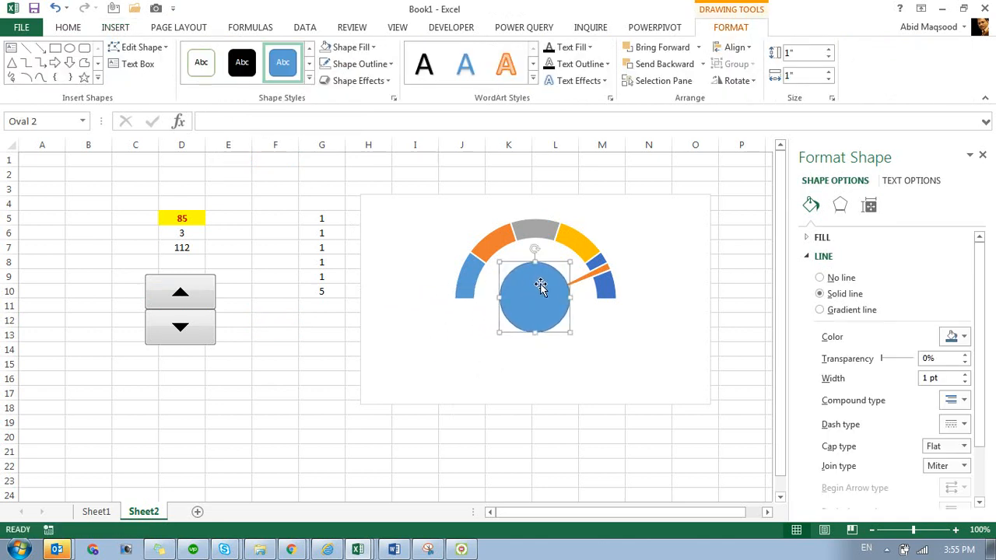
pyautogui.click(596, 273)
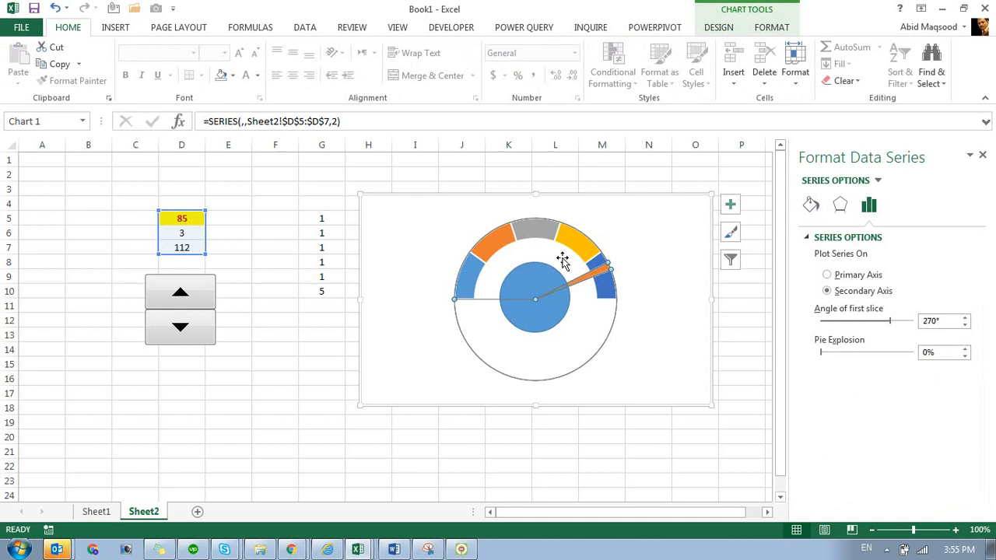
pyautogui.rightClick(564, 259)
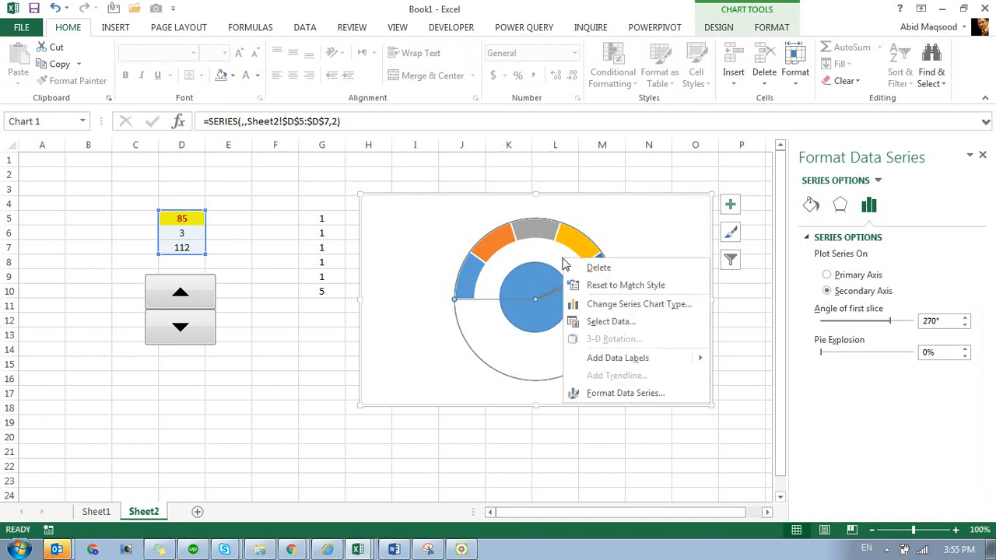
pyautogui.click(611, 322)
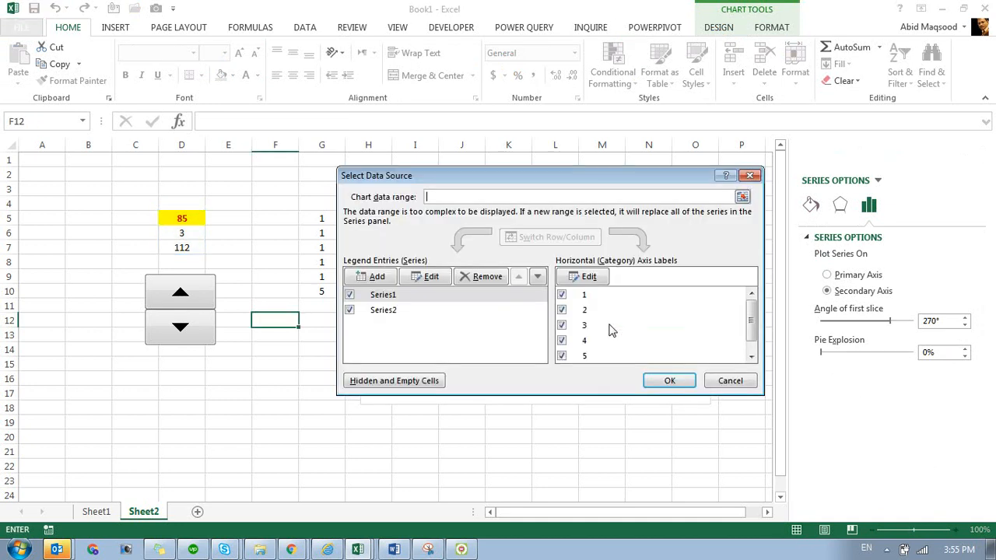
pyautogui.click(367, 281)
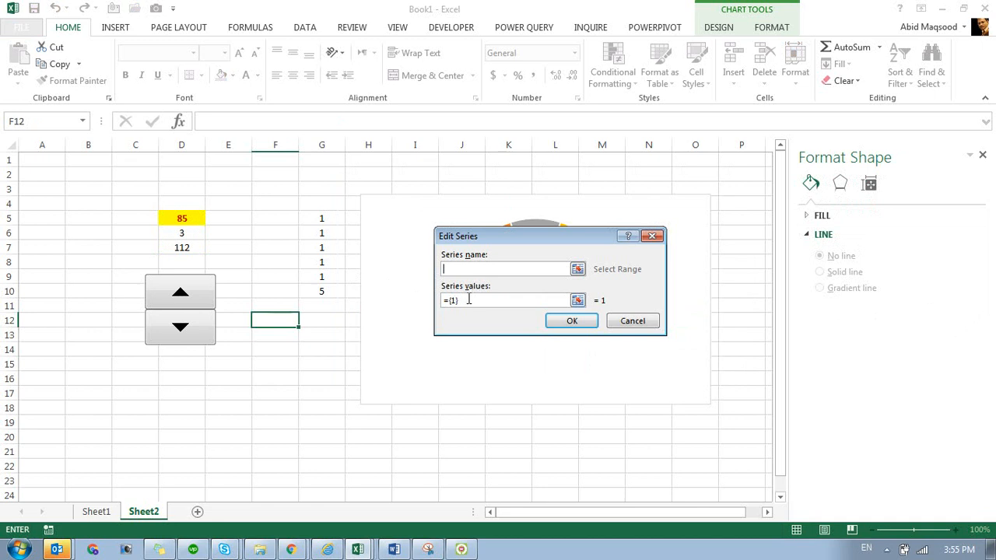
pyautogui.click(578, 301)
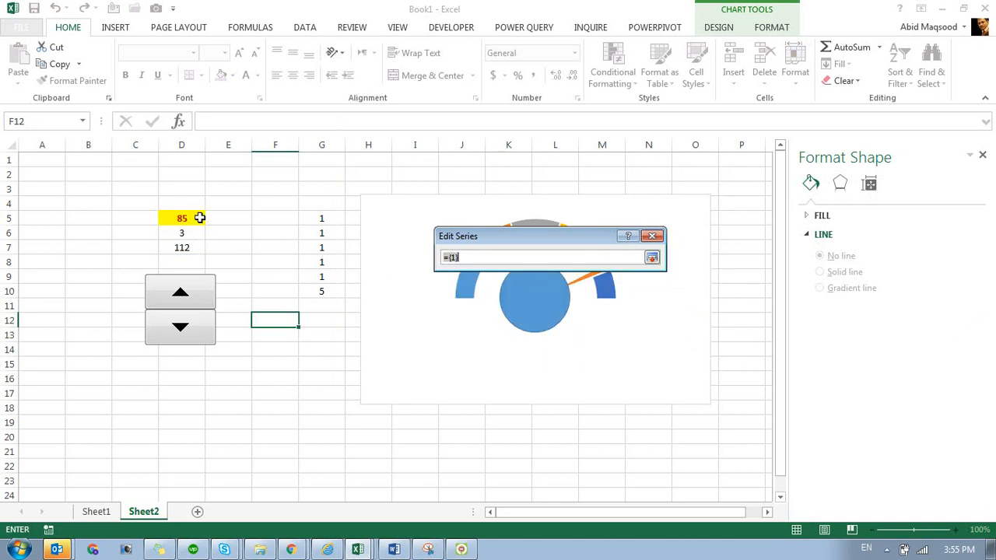
pyautogui.moveTo(198, 217); pyautogui.dragTo(201, 243)
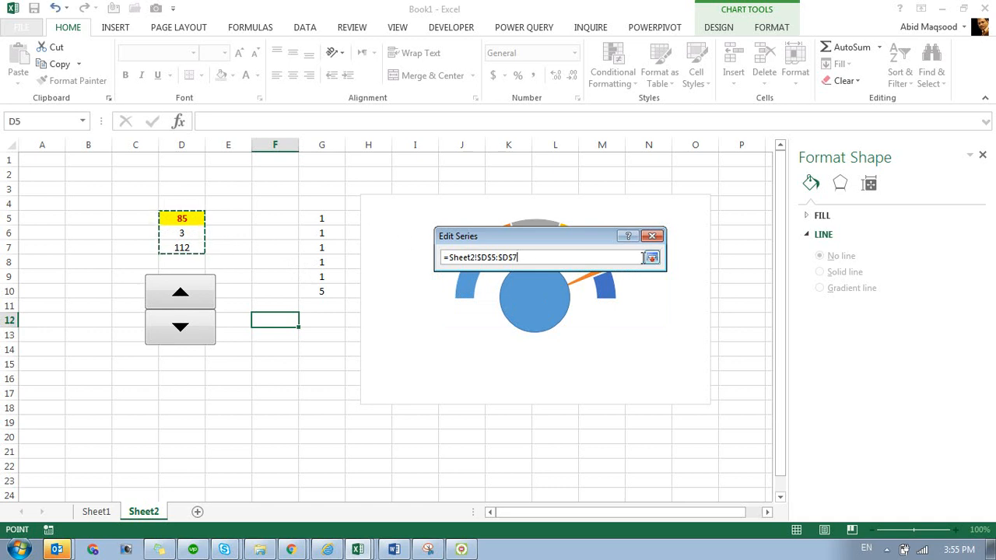
pyautogui.click(653, 259)
pyautogui.click(629, 321)
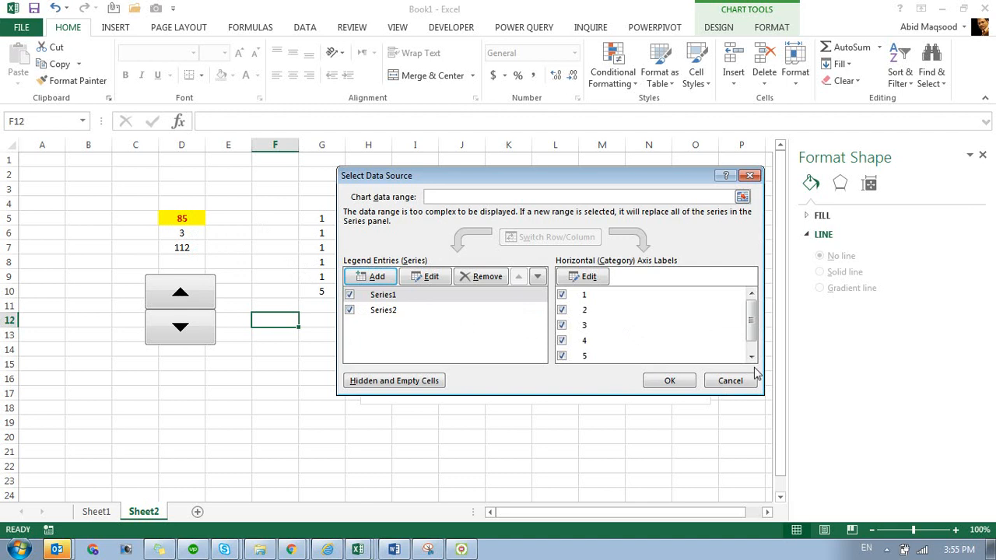
pyautogui.click(731, 380)
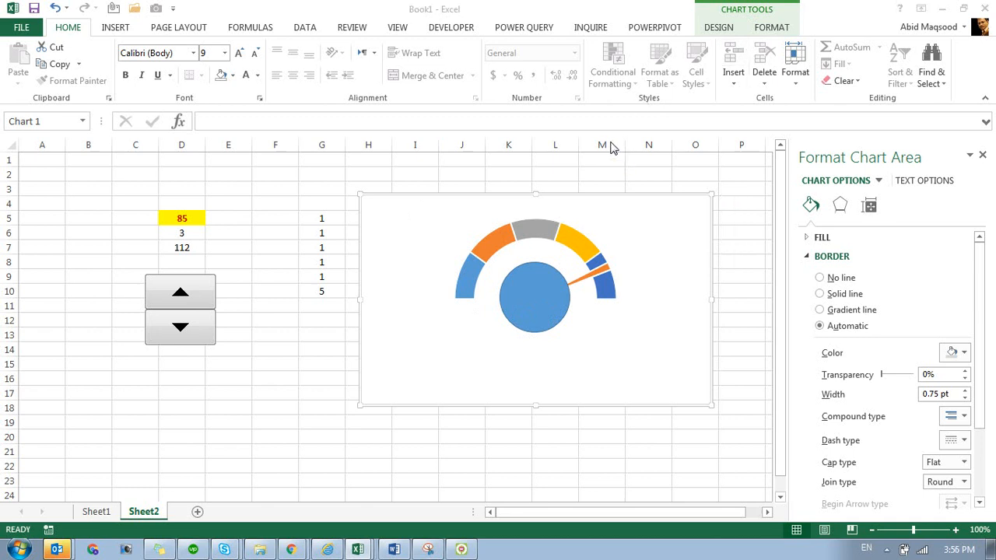
# - Shrink the circle proportionally about its centre so it forms a small hub at the base of the needle
pyautogui.click(514, 273)
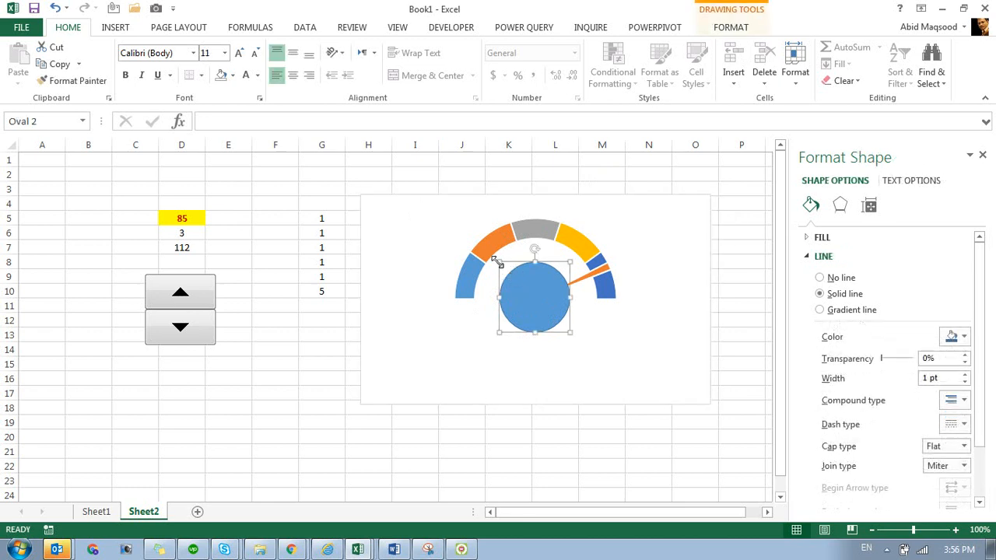
pyautogui.moveTo(498, 263); pyautogui.dragTo(511, 272)
pyautogui.hotkey('ctrl', 'z')
pyautogui.moveTo(496, 259); pyautogui.dragTo(513, 275)
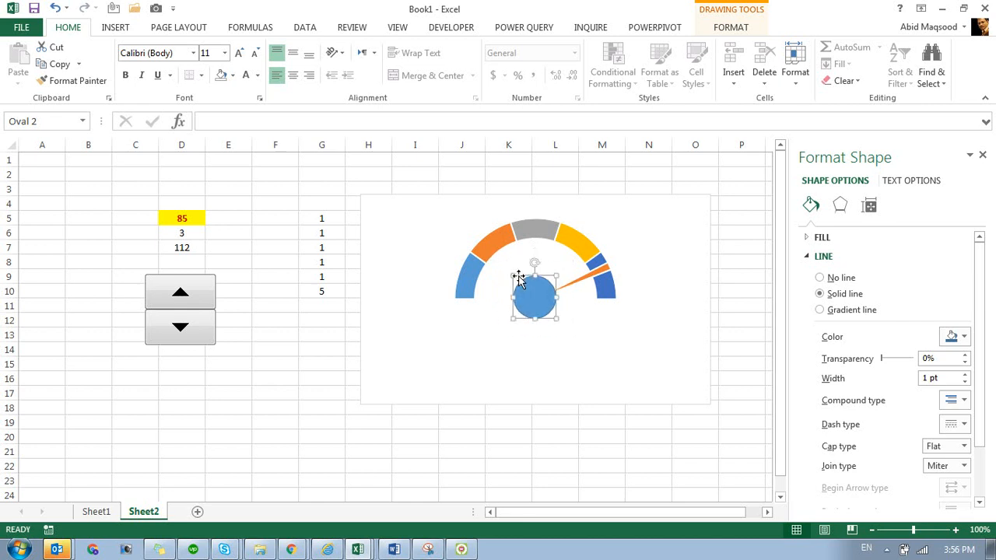
# - Link the hub circle's text to the gauge value with the formula =$D$5
pyautogui.click(115, 27)
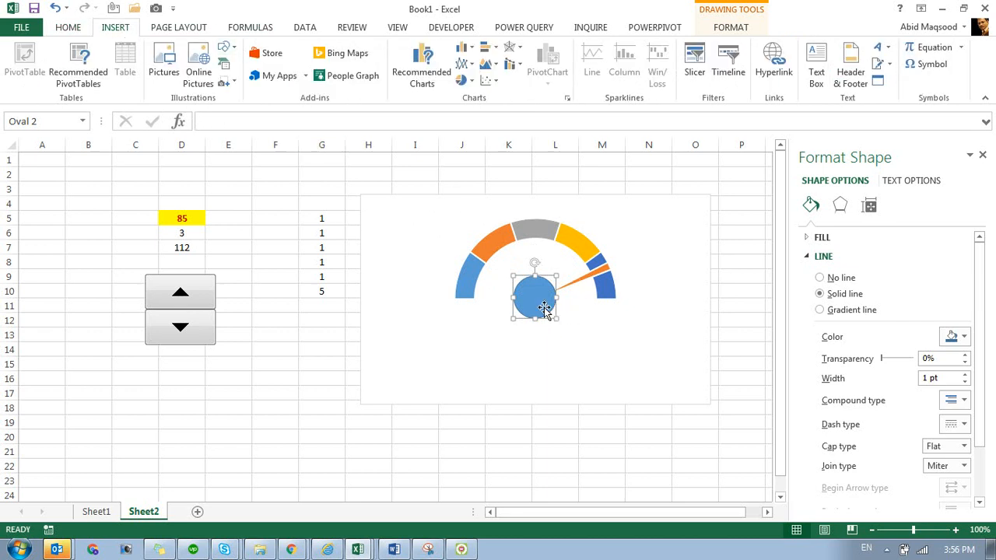
pyautogui.click(364, 119)
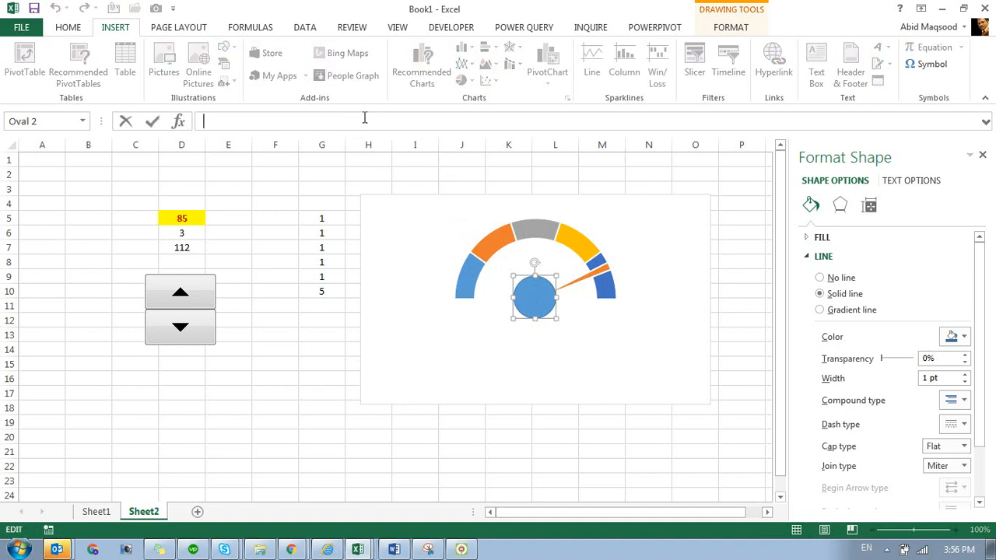
pyautogui.write('=')
pyautogui.click(187, 220)
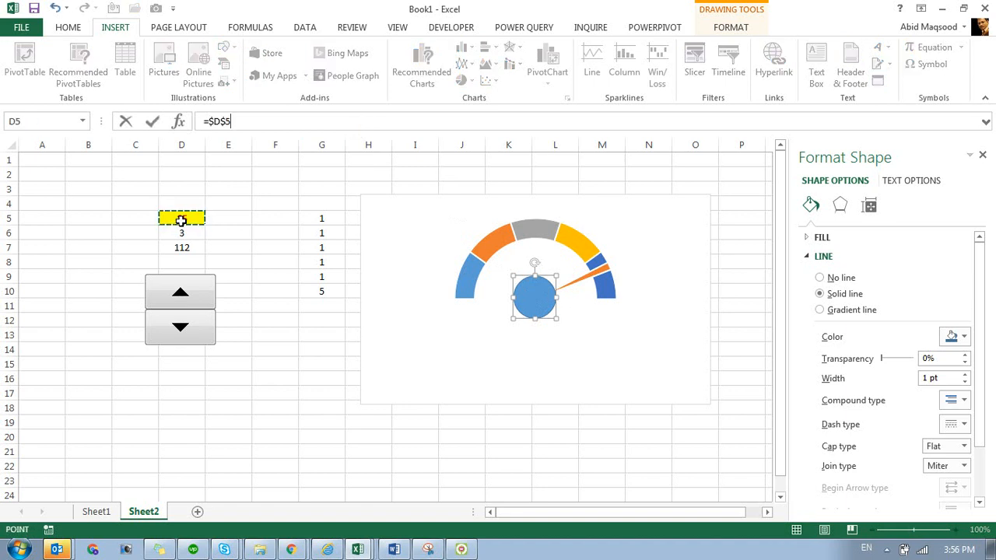
pyautogui.press('Return')
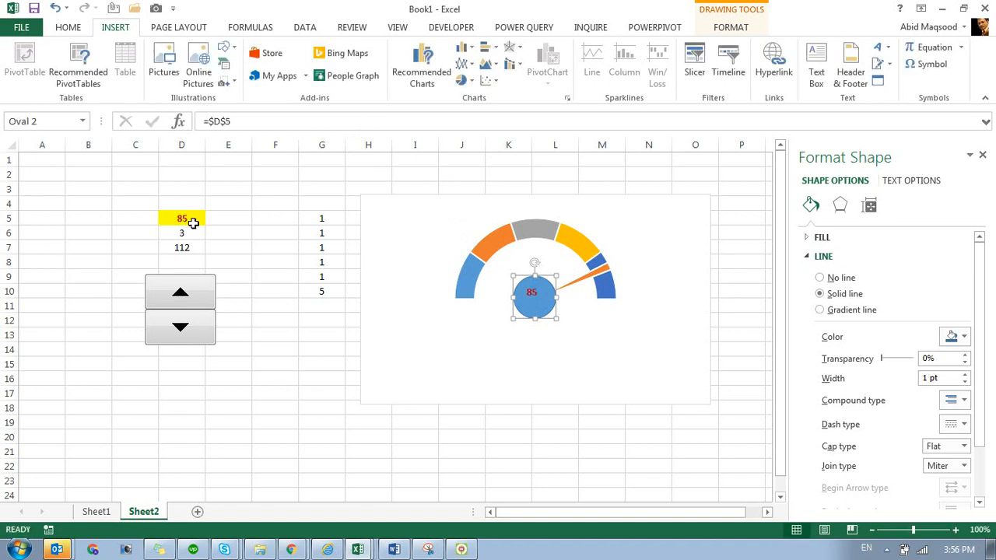
# - Align the hub circle's text to the middle vertically and centre it horizontally, and deselect the shape
pyautogui.click(69, 28)
pyautogui.click(292, 52)
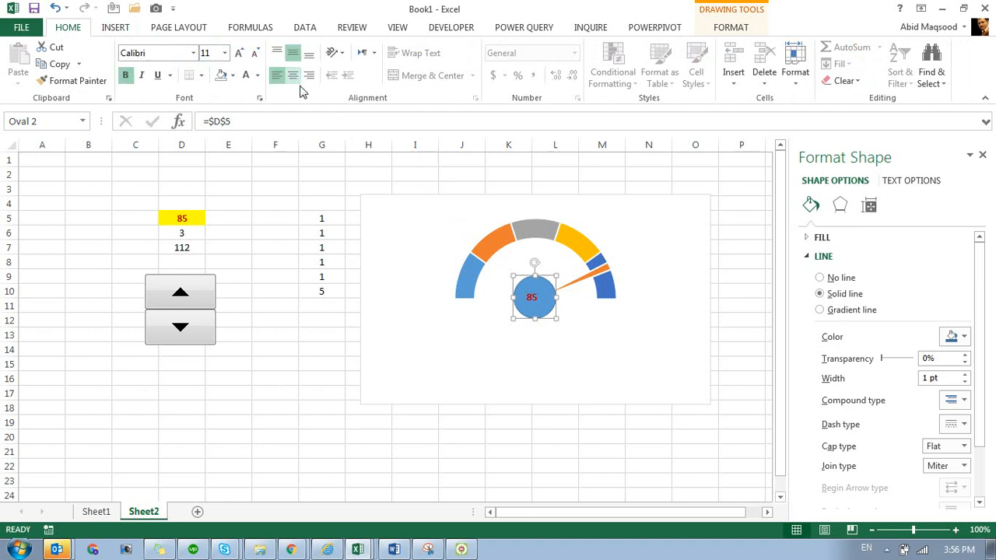
pyautogui.click(293, 75)
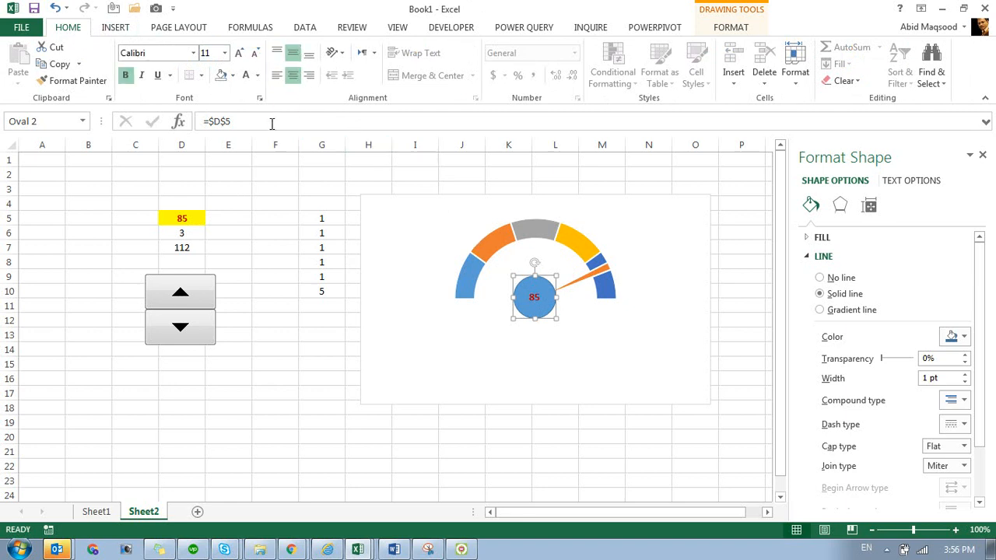
pyautogui.click(312, 288)
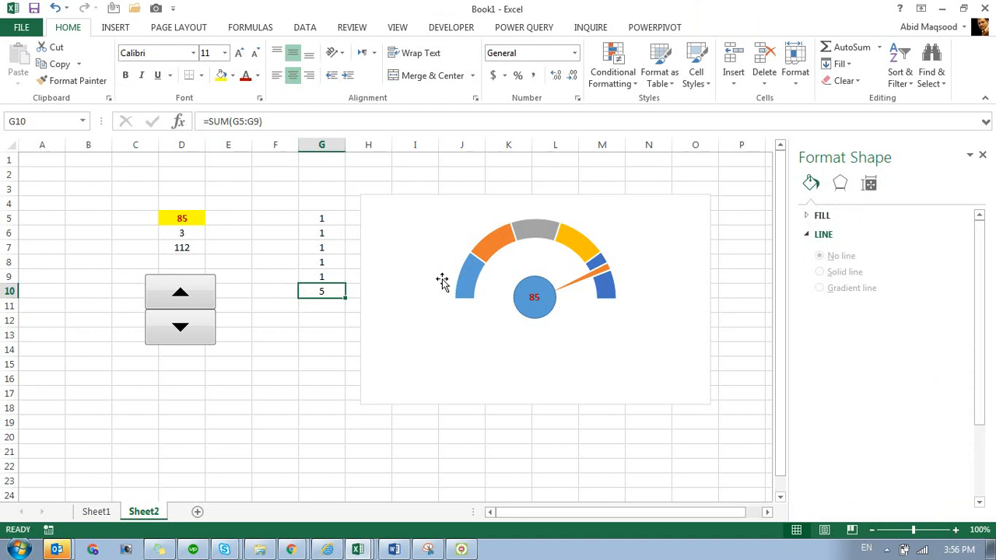
# - Check again the Doughnut and Pie assignments of Series1 and Series2, leaving the chart type settings without applying changes
pyautogui.rightClick(549, 235)
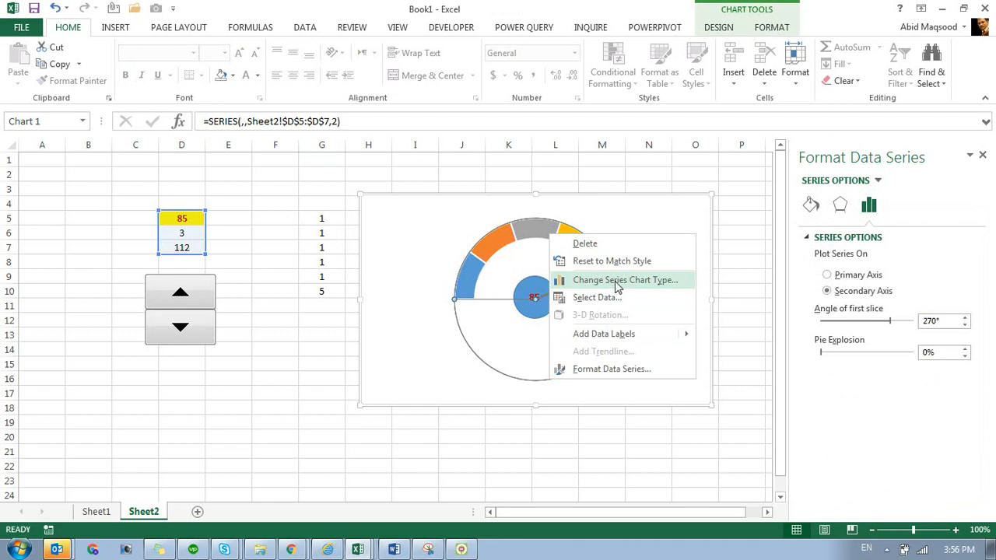
pyautogui.click(617, 282)
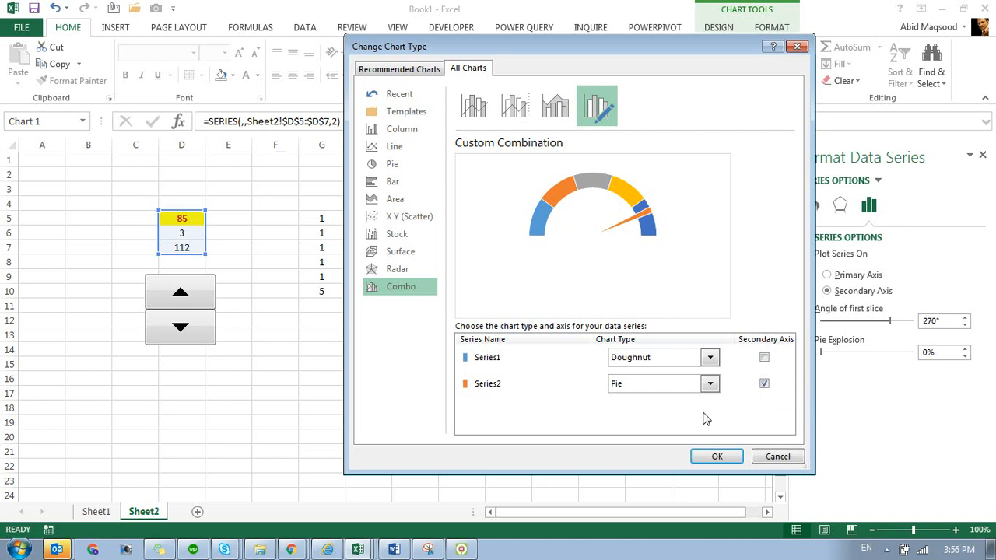
pyautogui.click(768, 455)
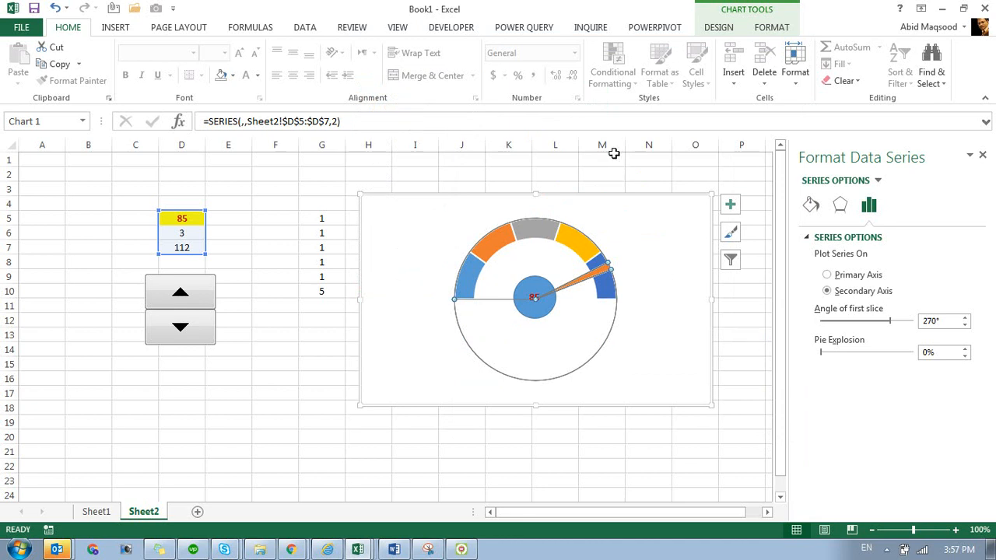
# - Switch to Chrome and open YouTube in a new browser tab
pyautogui.click(576, 19)
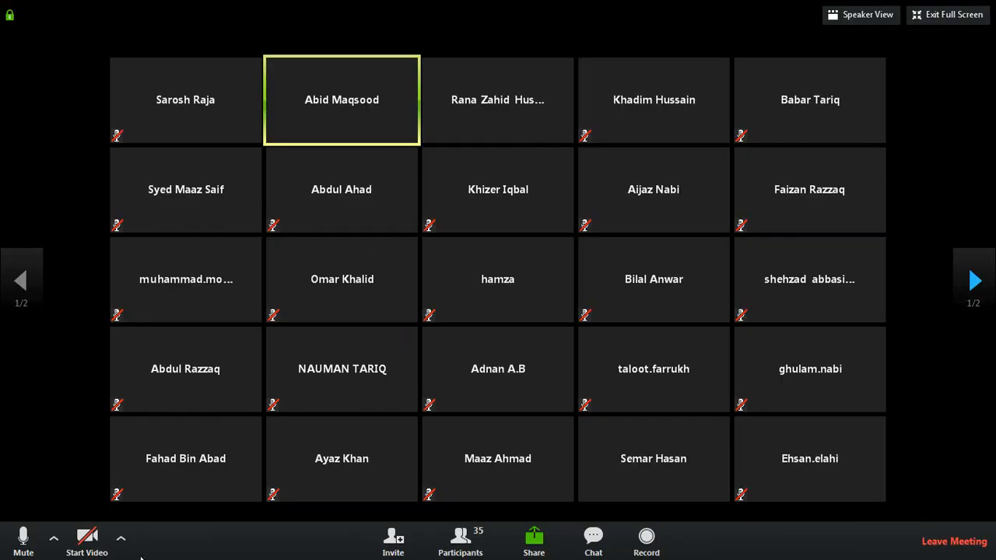
pyautogui.hotkey('alt', 'Tab')
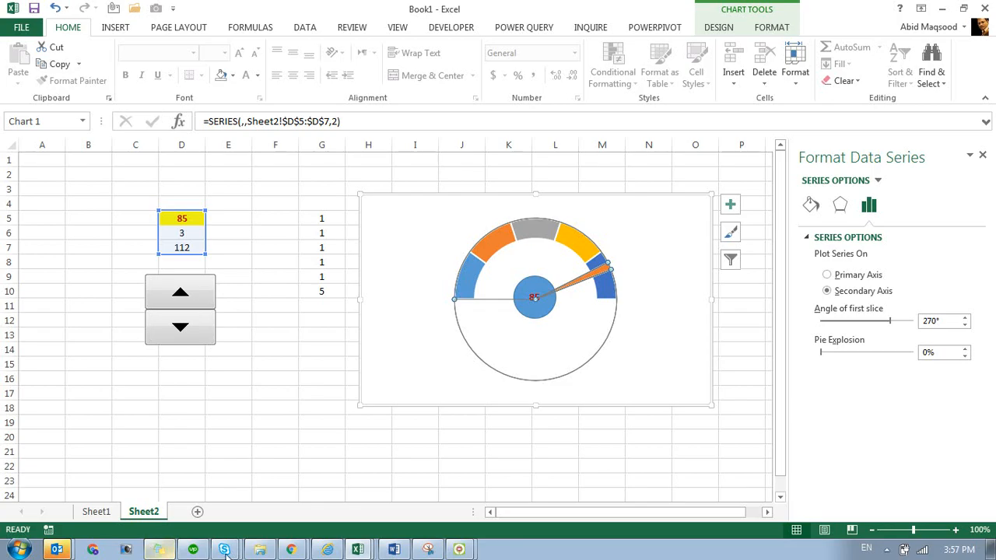
pyautogui.hotkey('alt', 'Tab')
pyautogui.hotkey('alt', 'Tab')
pyautogui.click(261, 550)
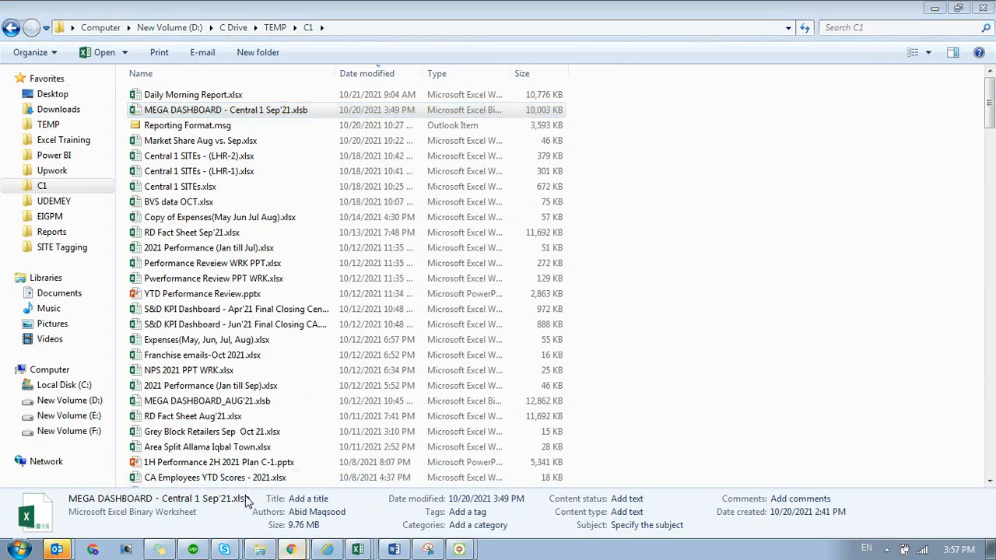
pyautogui.hotkey('alt', 'Tab')
pyautogui.click(545, 14)
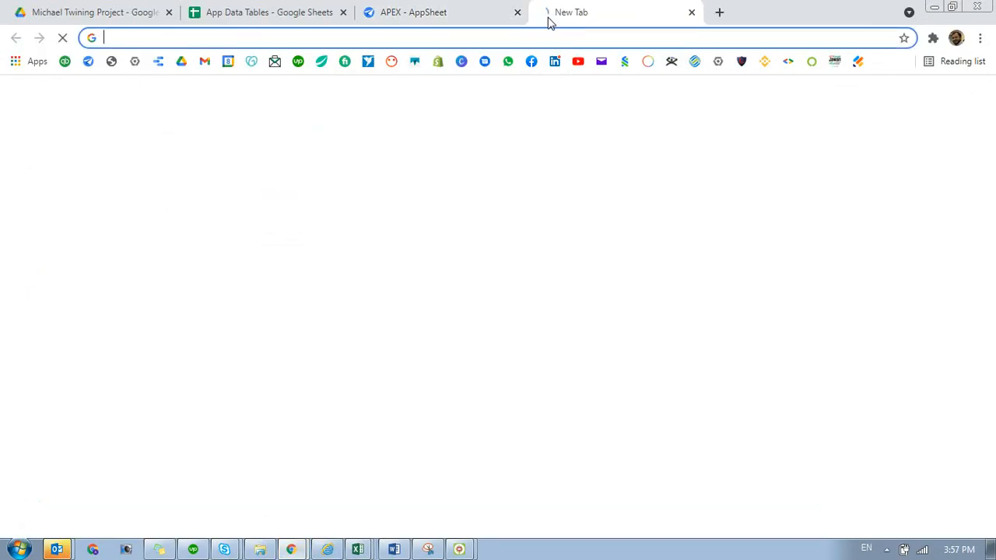
pyautogui.click(578, 62)
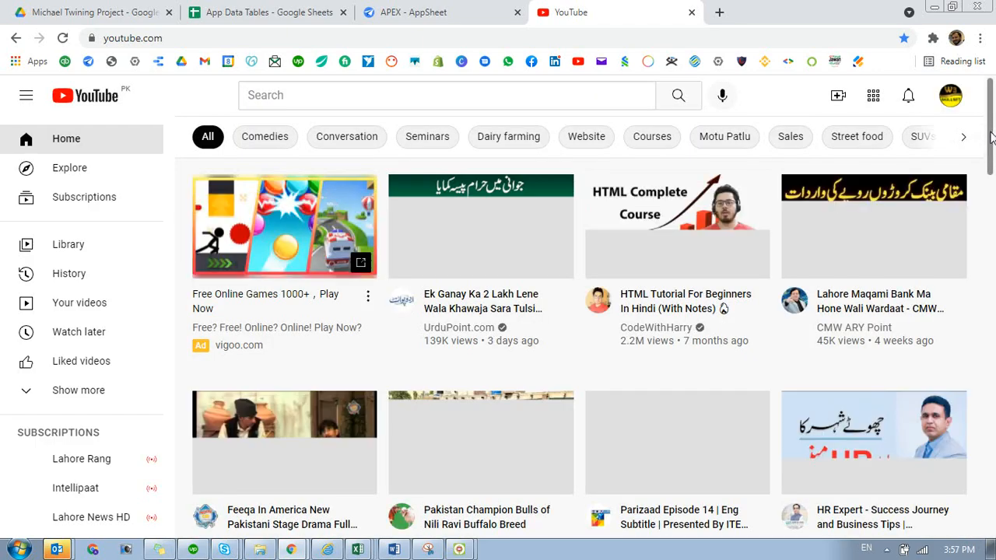
# - Open YouTube Studio for the signed-in W3Skillset channel and look over its channel dashboard
pyautogui.moveTo(992, 137); pyautogui.dragTo(994, 242)
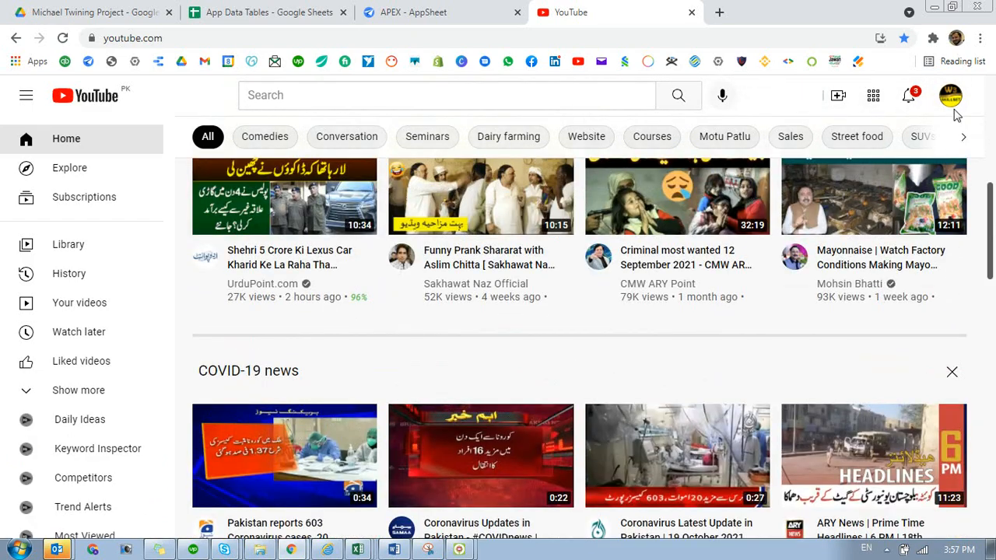
pyautogui.click(952, 101)
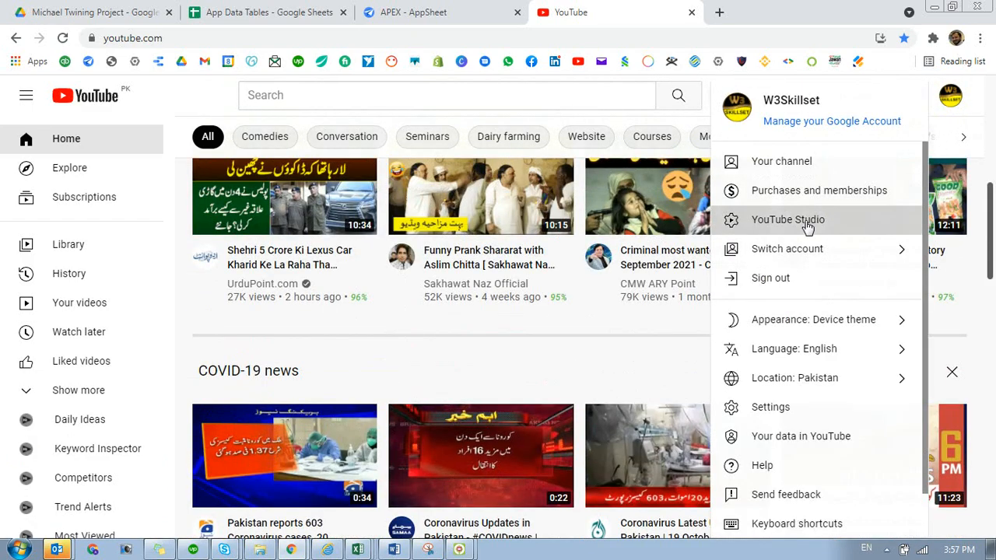
pyautogui.click(808, 224)
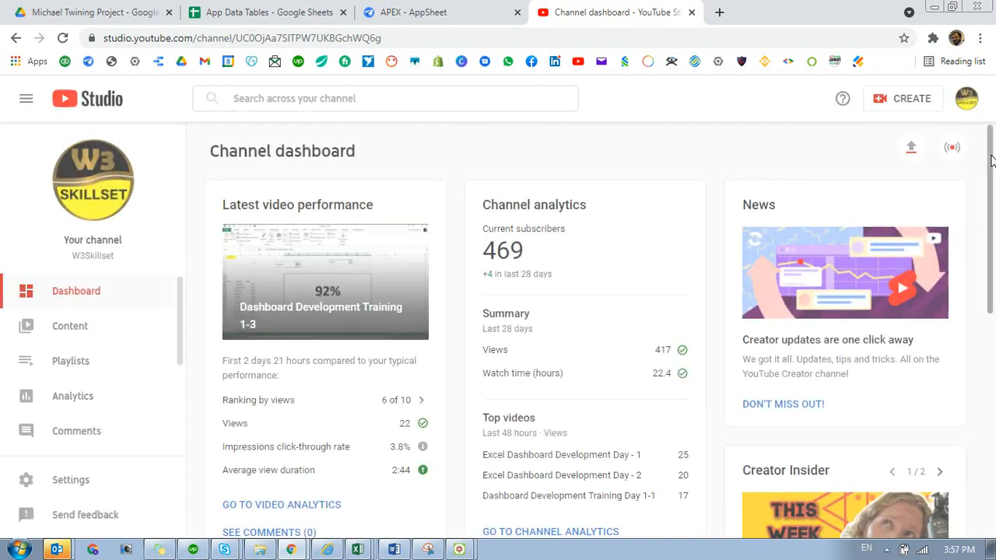
pyautogui.scroll(-3, 383, 237)
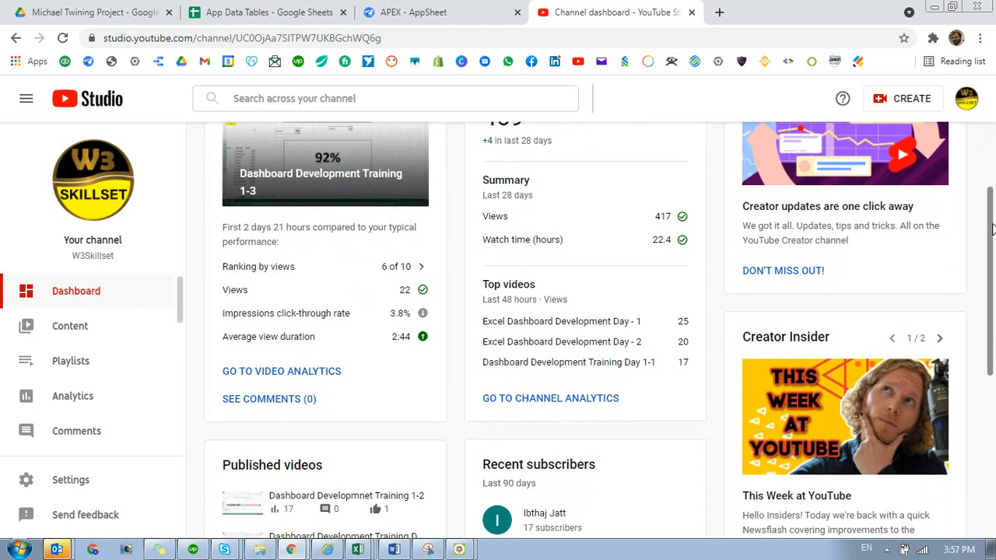
# - Open the public Dashboard Development and Data Management Complete Training playlist from the channel's playlists and look through its videos
pyautogui.click(60, 362)
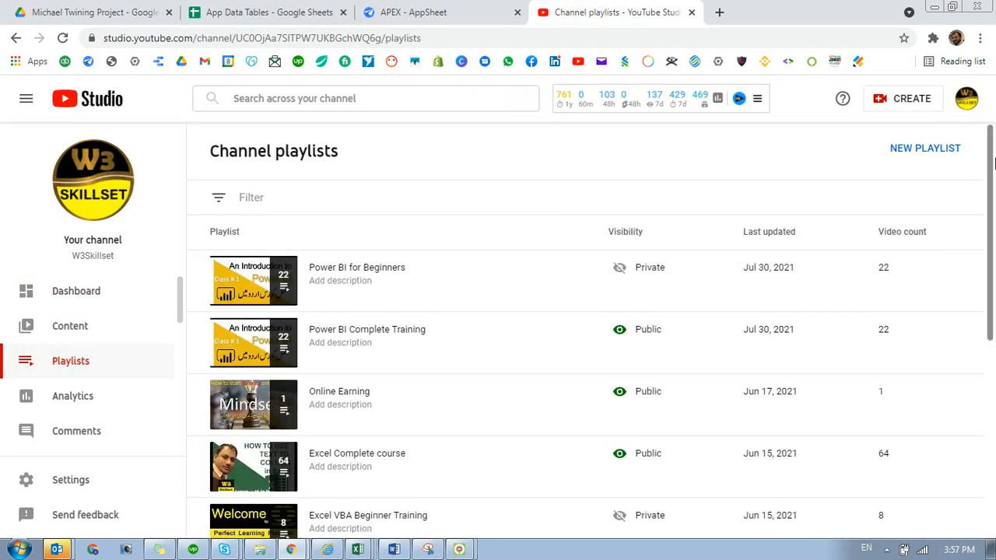
pyautogui.moveTo(992, 163); pyautogui.dragTo(993, 335)
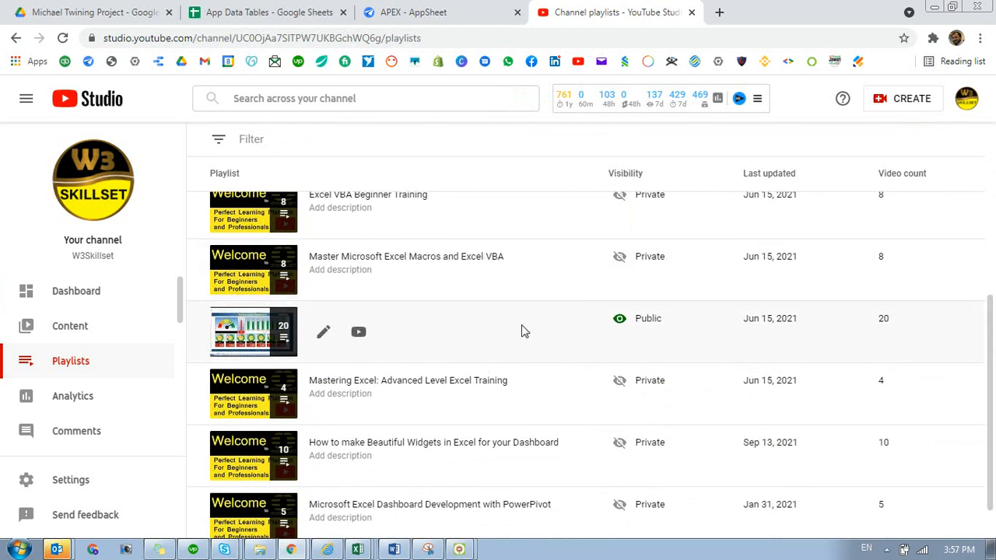
pyautogui.click(244, 350)
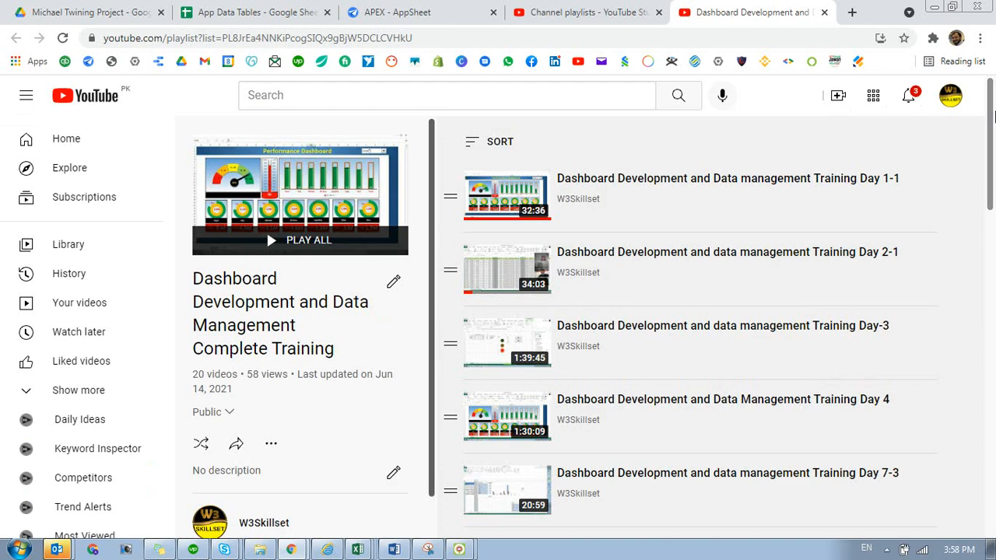
pyautogui.moveTo(992, 116); pyautogui.dragTo(994, 483)
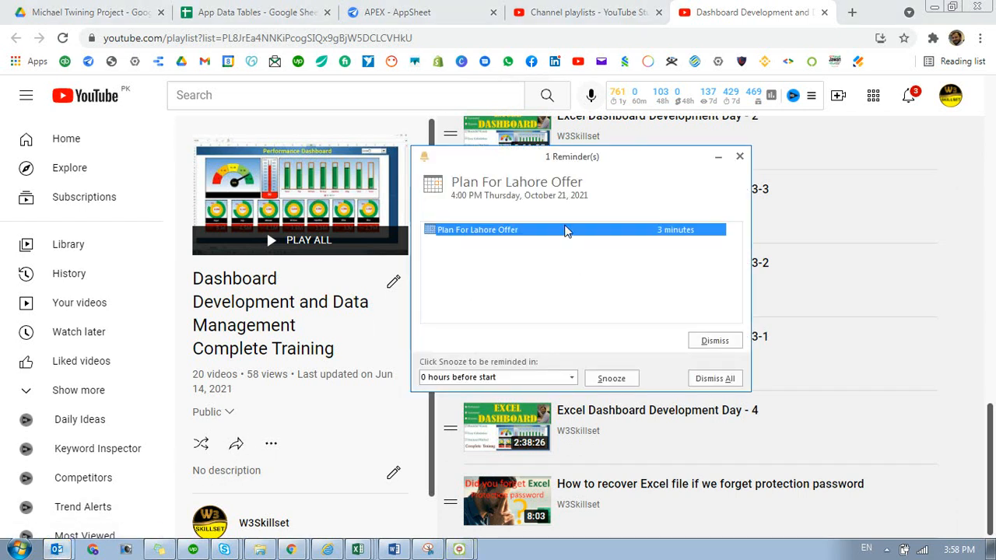
# - Open the Plan For Lahore Offer meeting from its Outlook reminder and copy the line with the video conference link
pyautogui.doubleClick(565, 229)
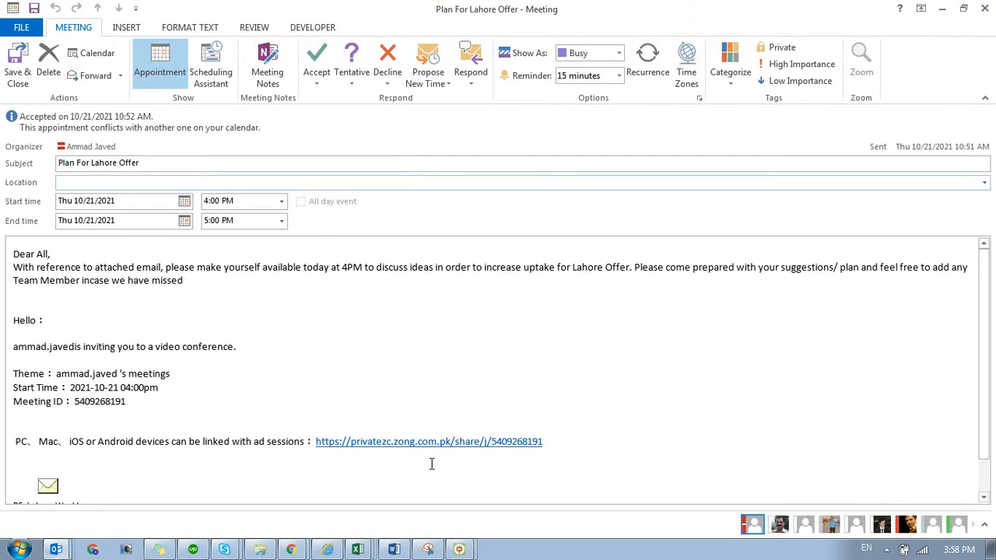
pyautogui.moveTo(563, 446); pyautogui.dragTo(21, 451)
pyautogui.moveTo(563, 440); pyautogui.dragTo(233, 403)
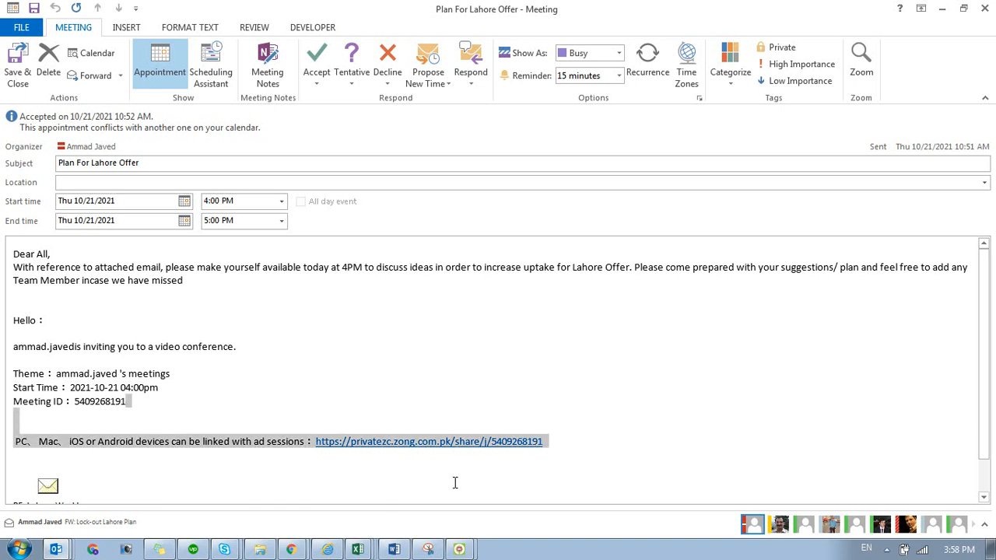
pyautogui.click(91, 550)
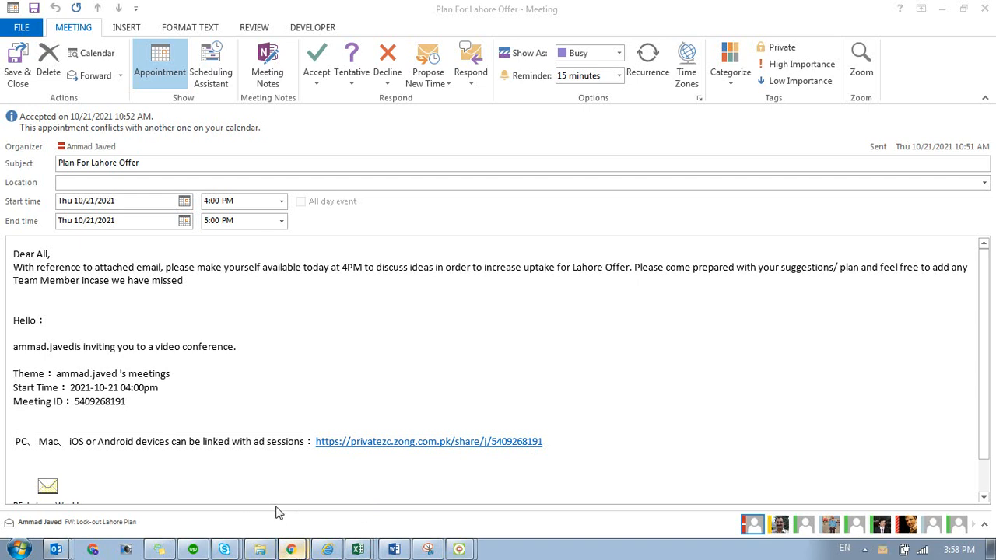
pyautogui.hotkey('alt', 'Tab')
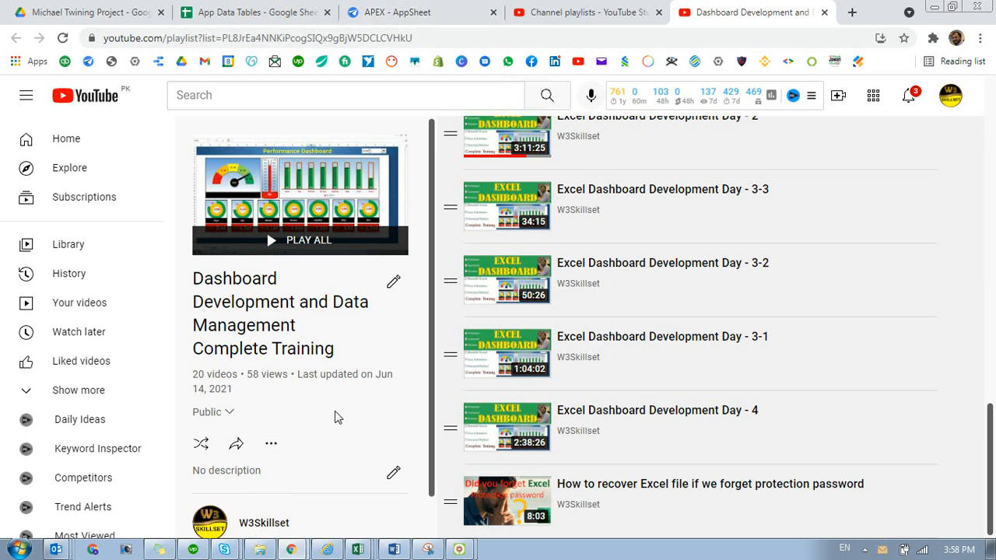
pyautogui.hotkey('alt', 'Tab')
pyautogui.hotkey('alt', 'Tab')
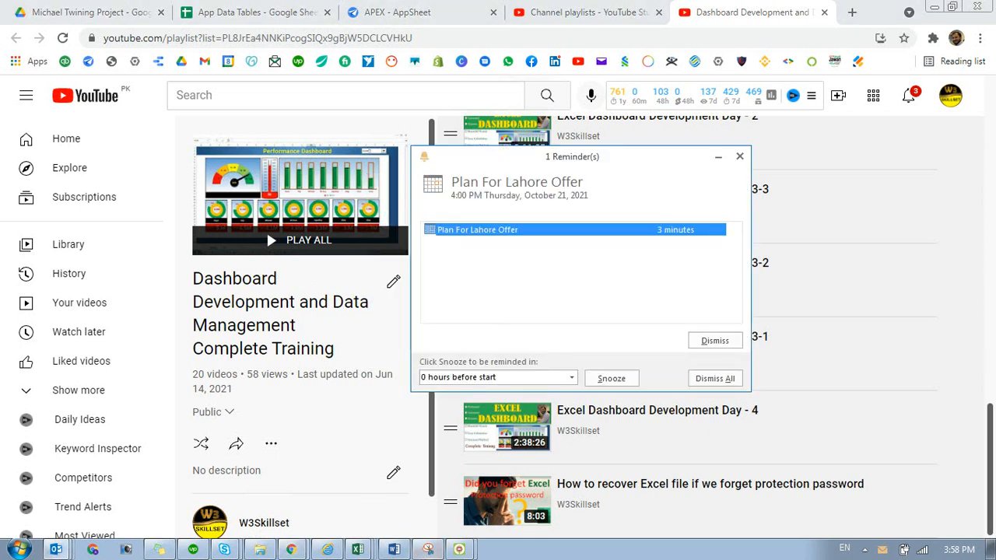
pyautogui.click(433, 551)
pyautogui.click(471, 550)
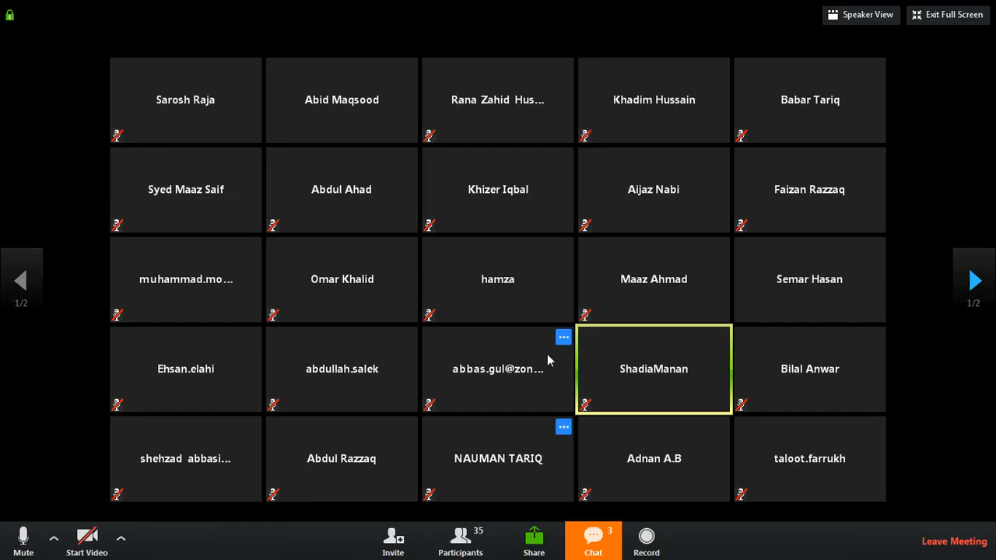
pyautogui.hotkey('alt', 'Tab')
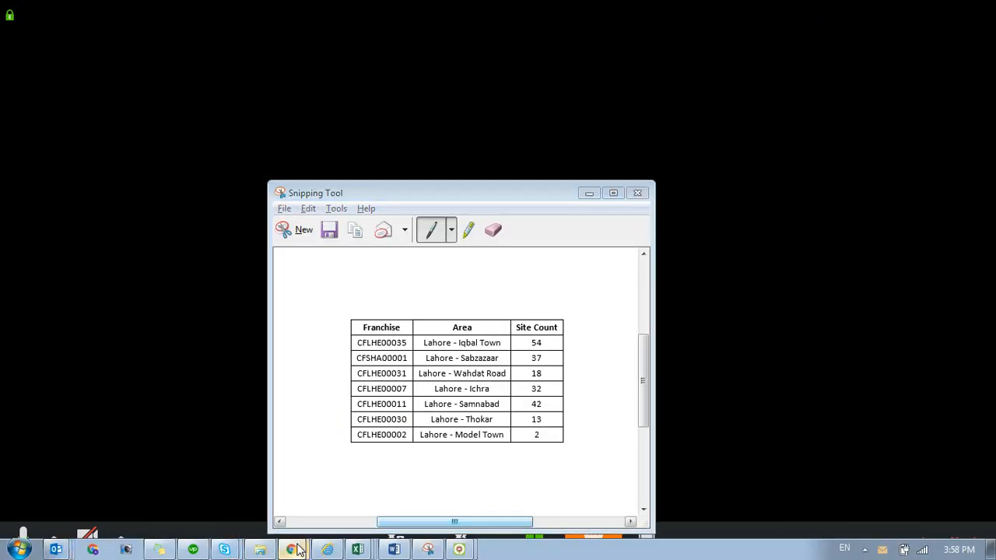
pyautogui.click(213, 518)
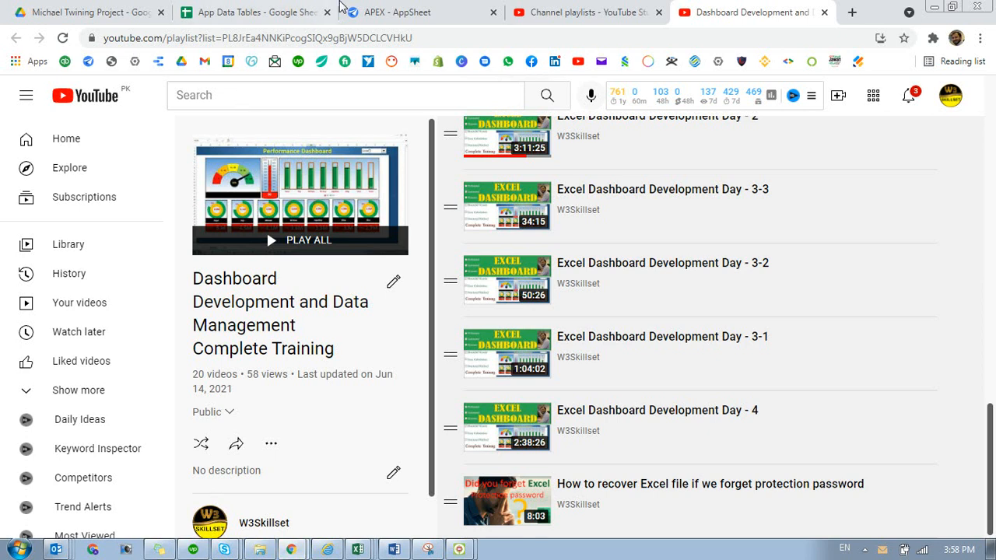
# - Switch to the other Chrome window and bring up WhatsApp Web
pyautogui.click(286, 547)
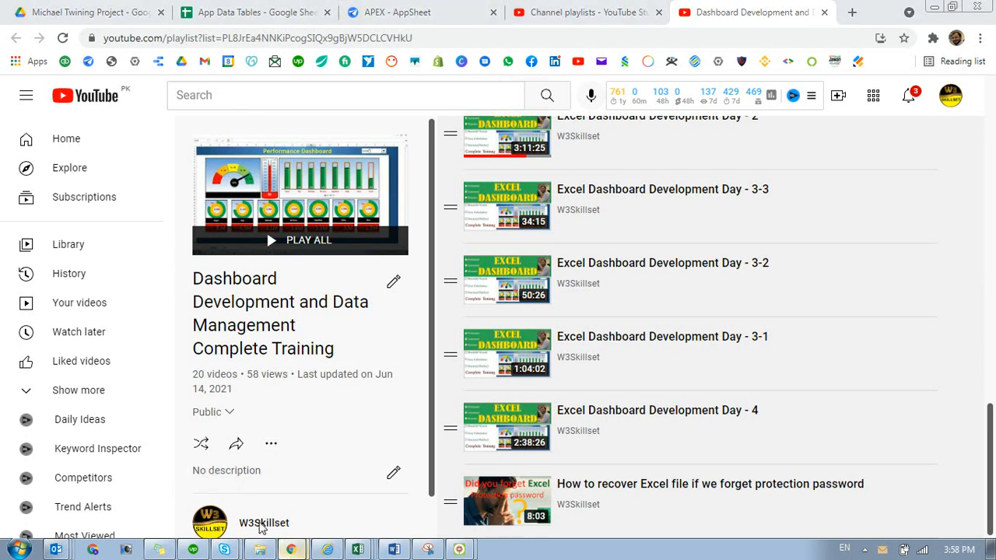
pyautogui.click(215, 498)
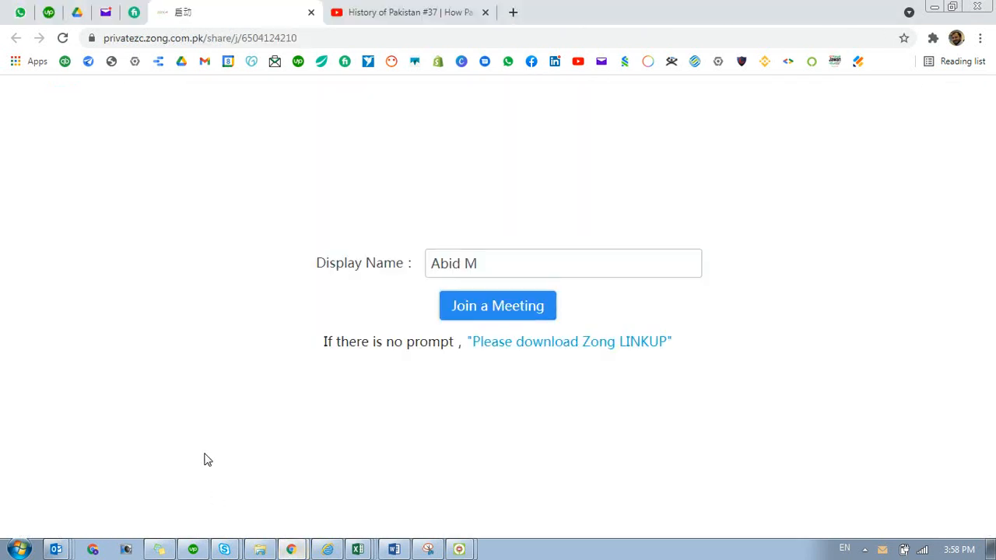
pyautogui.click(21, 12)
# - Search the chats for the contact's first name, open the contact's conversation and send the copied video conference link
pyautogui.click(215, 138)
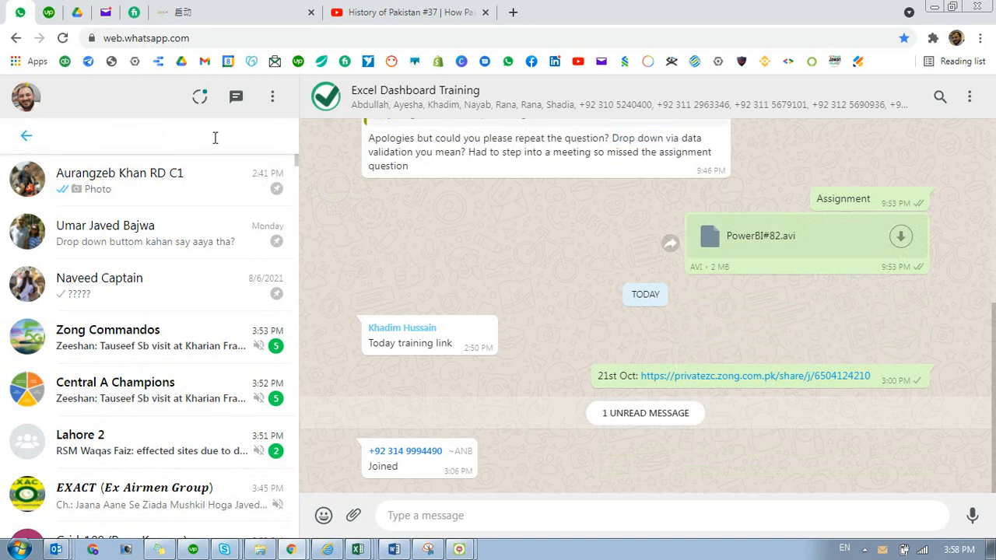
pyautogui.write('usman')
pyautogui.click(178, 234)
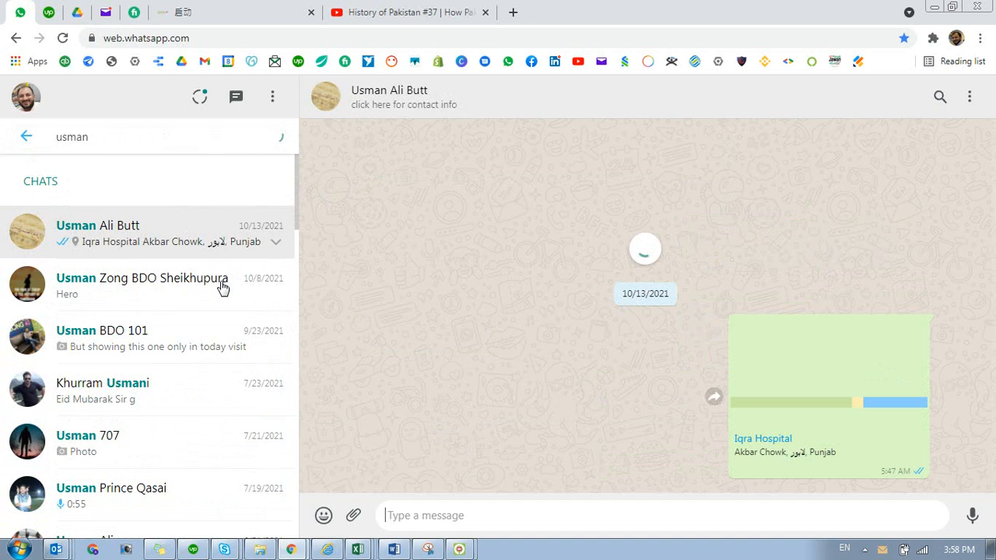
pyautogui.hotkey('ctrl', 'v')
pyautogui.press('Return')
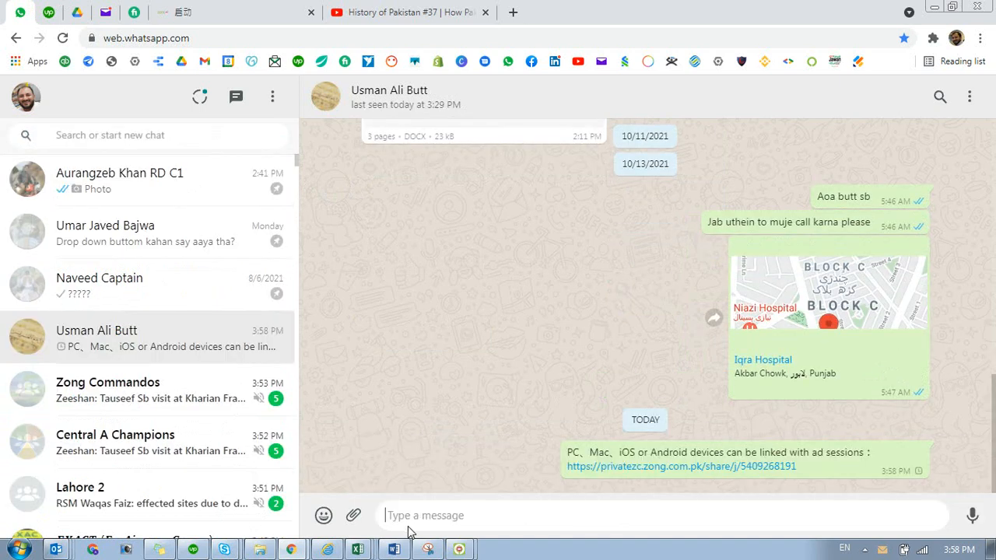